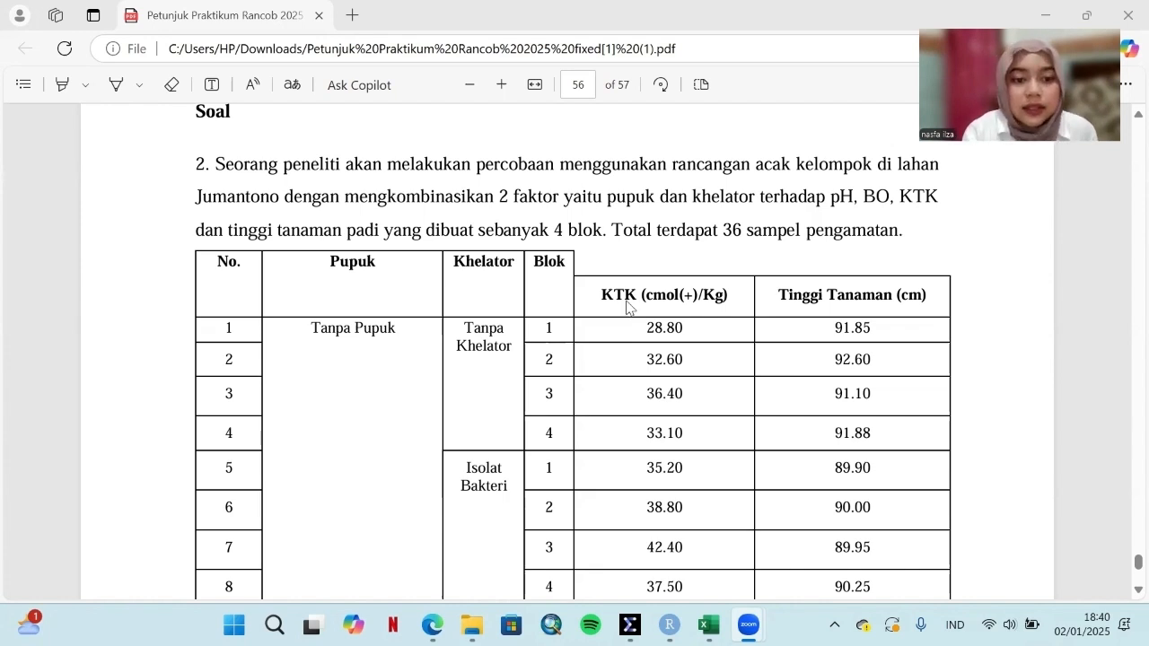
Step: Read question 2 in the practicum PDF, including its experiment description, data table and sub-questions a and b
{"action": "scroll", "coordinate": [684, 298], "scroll_direction": "up", "scroll_amount": 1}
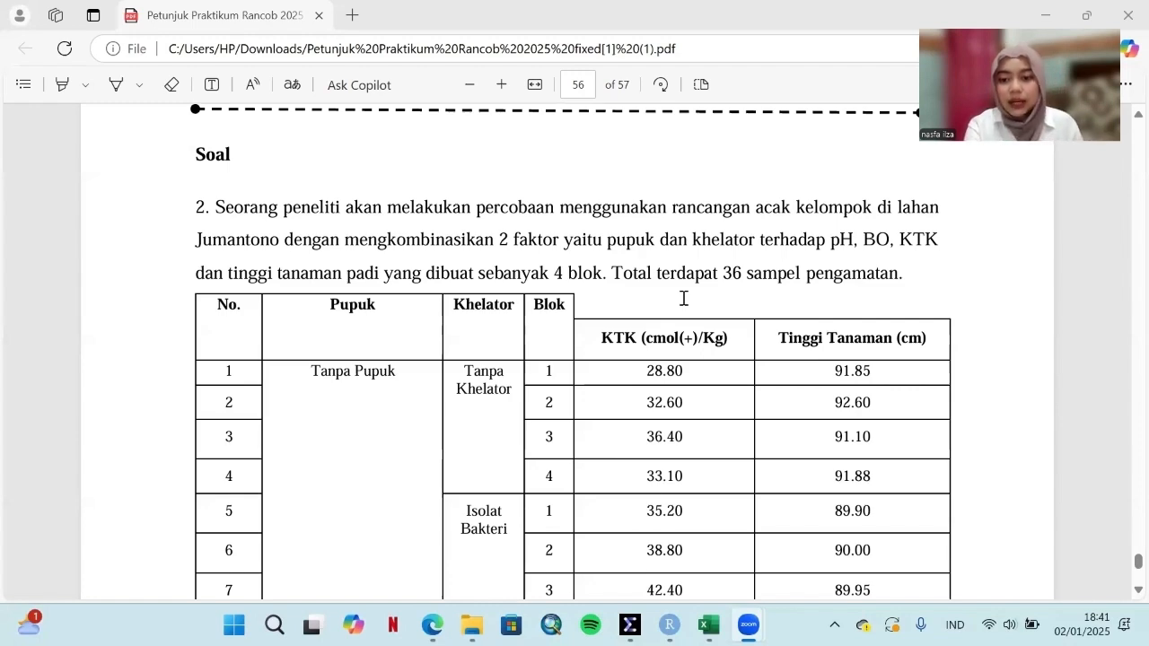
{"action": "scroll", "coordinate": [683, 298], "scroll_direction": "down", "scroll_amount": 15}
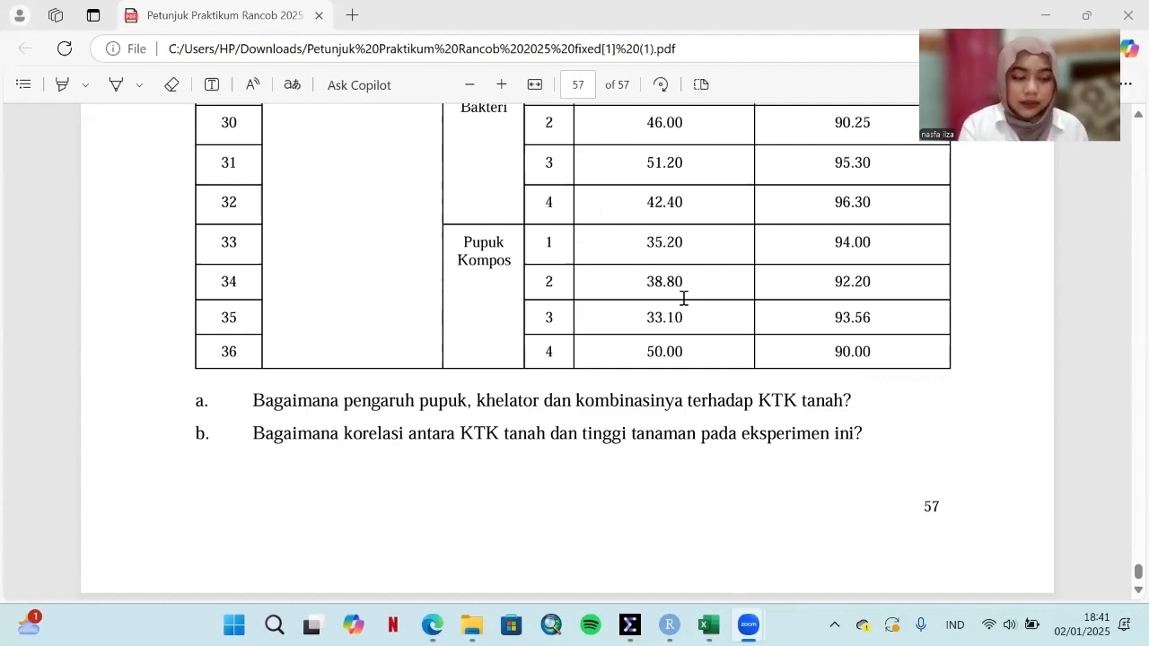
{"action": "scroll", "coordinate": [673, 238], "scroll_direction": "up", "scroll_amount": 5}
{"action": "scroll", "coordinate": [673, 238], "scroll_direction": "up", "scroll_amount": 5}
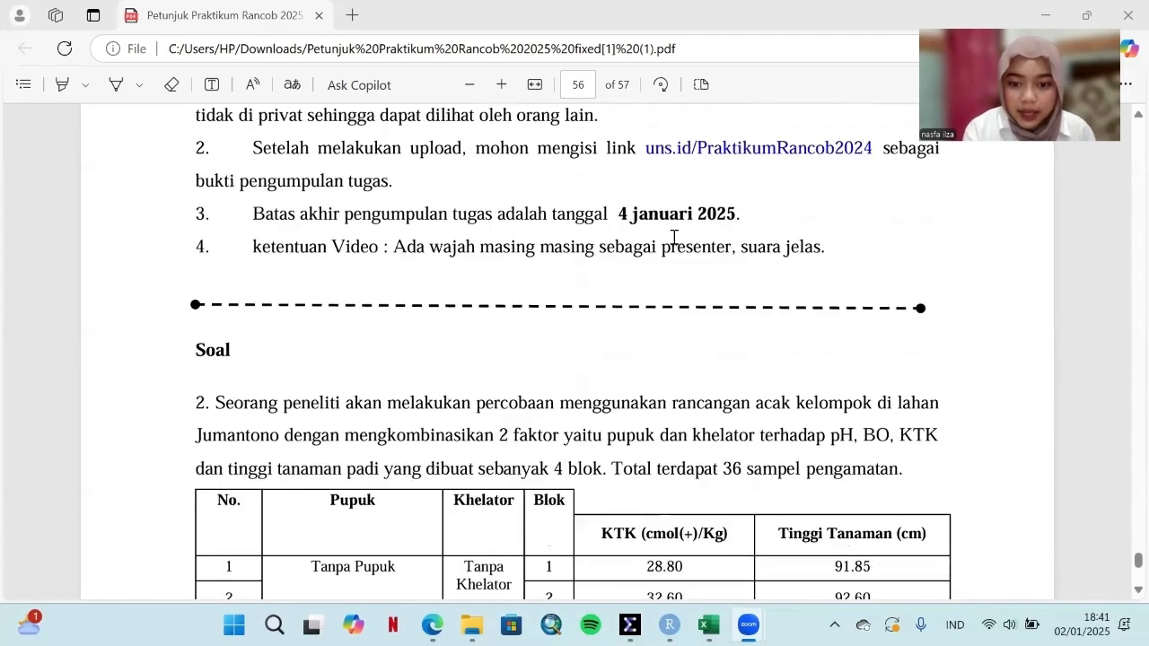
{"action": "scroll", "coordinate": [673, 238], "scroll_direction": "down", "scroll_amount": 10}
{"action": "scroll", "coordinate": [673, 238], "scroll_direction": "down", "scroll_amount": 6}
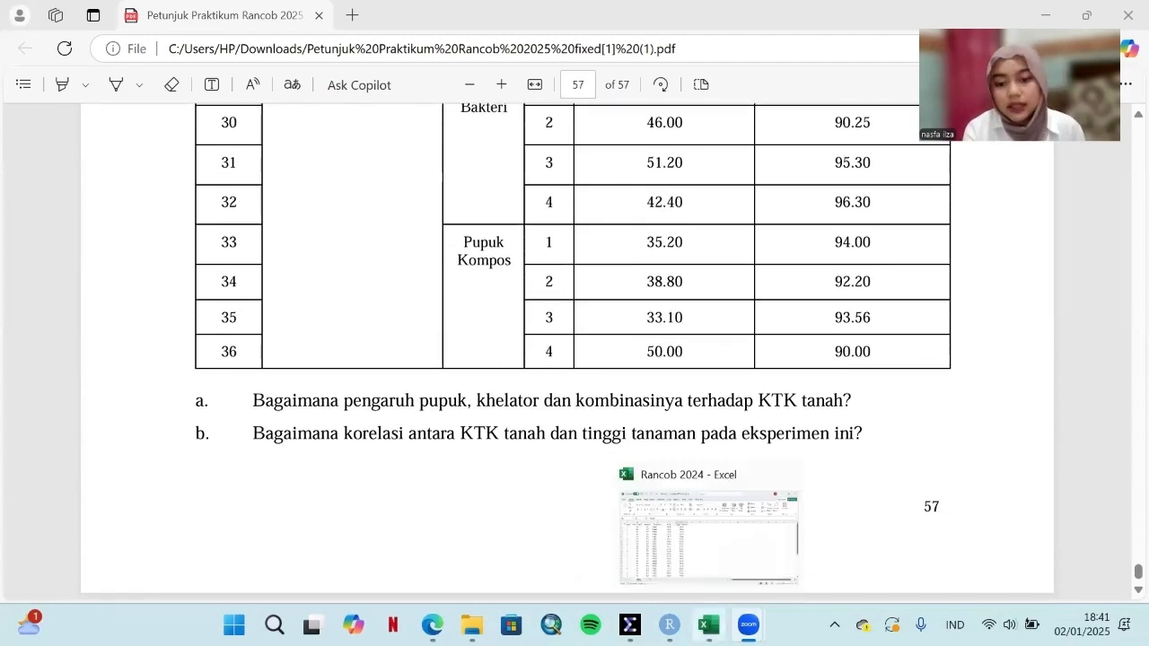
Step: Switch to the Rancob 2024 workbook in Excel and review the treatment codes with the KTK and Tinggi Tanaman data
{"action": "left_click", "coordinate": [708, 626]}
{"action": "scroll", "coordinate": [434, 382], "scroll_direction": "down", "scroll_amount": 5}
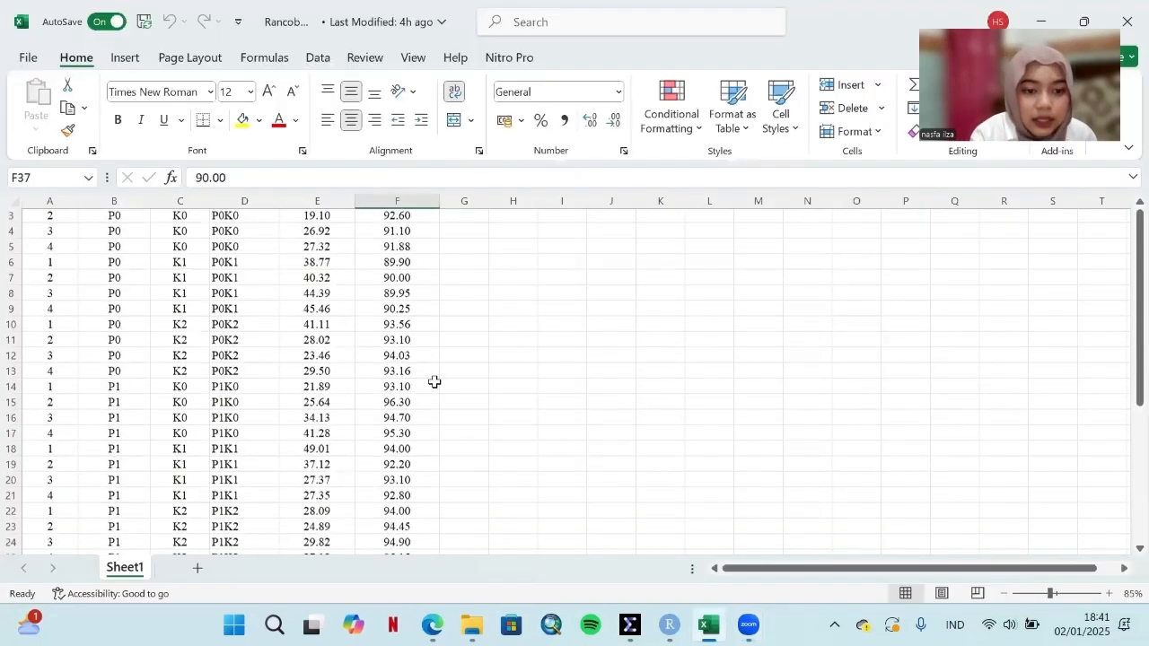
{"action": "scroll", "coordinate": [434, 383], "scroll_direction": "up", "scroll_amount": 5}
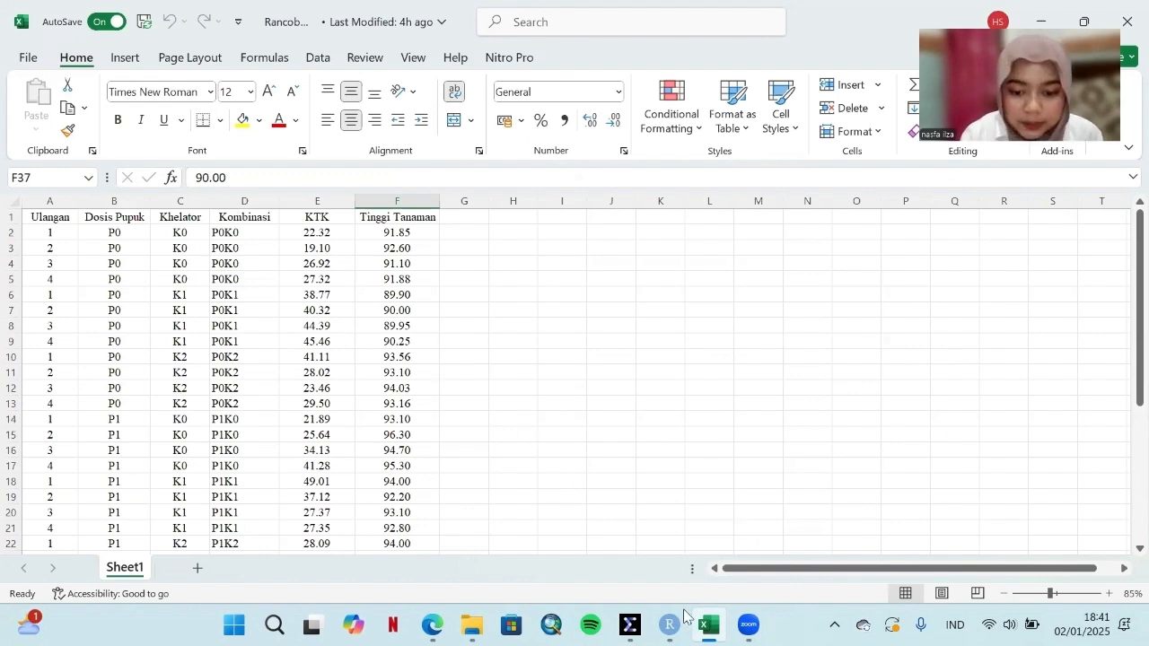
Step: Switch to the empty Untitled1 dataset in SPSS and close the Rancob 2024 workbook in Excel
{"action": "mouse_move", "coordinate": [630, 626]}
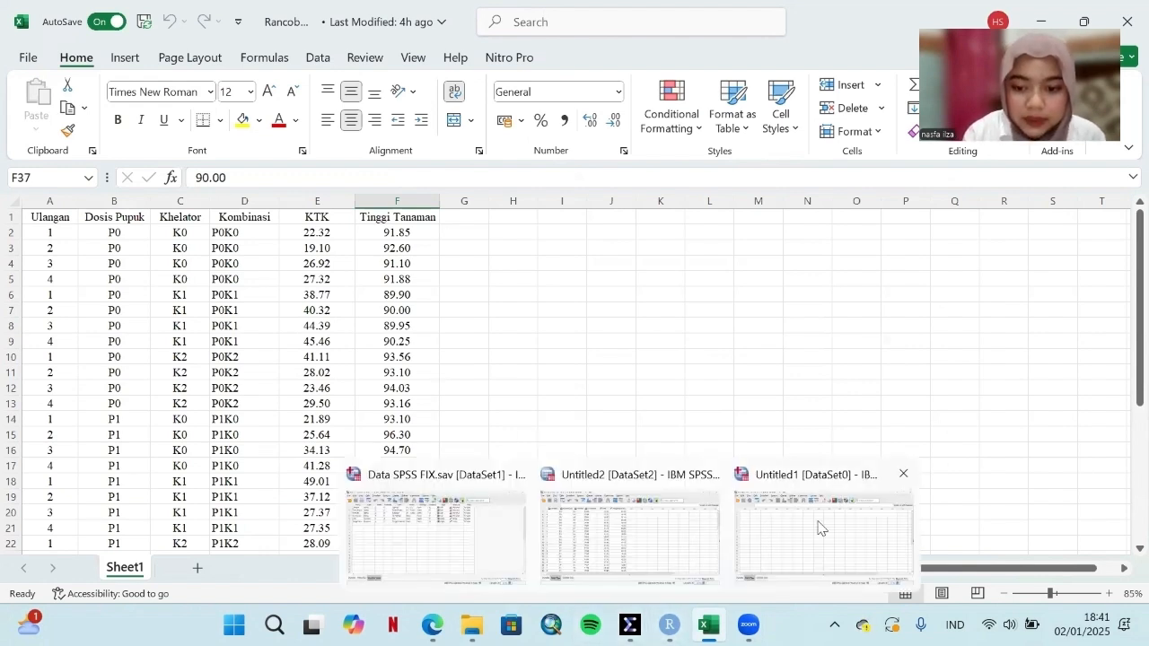
{"action": "left_click", "coordinate": [818, 528]}
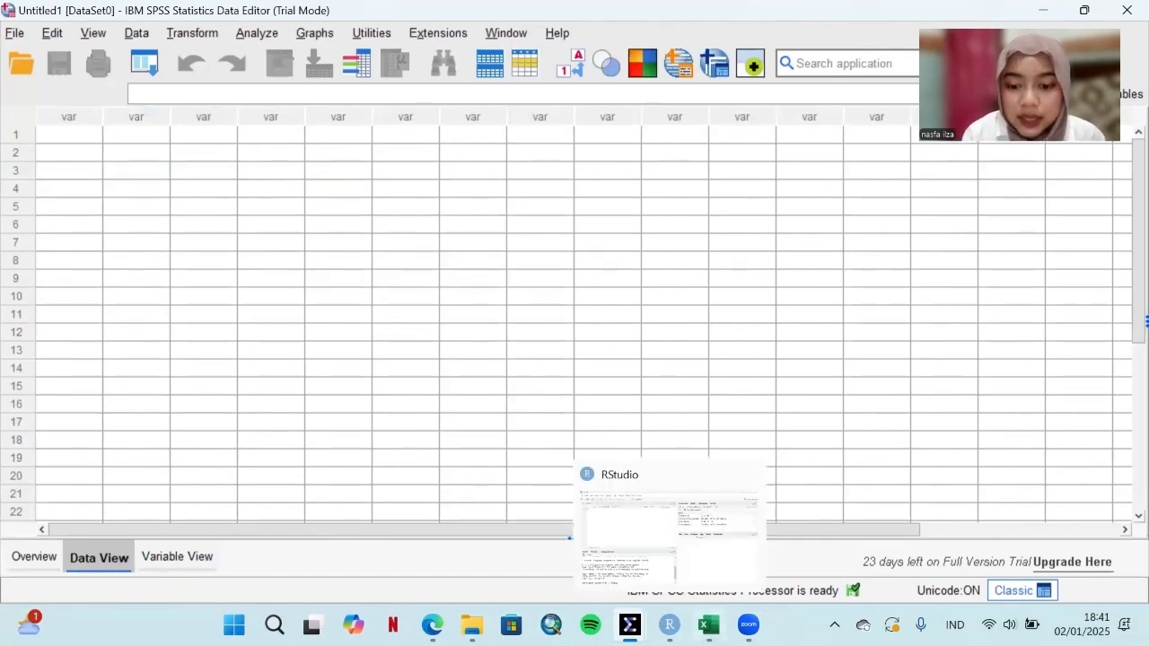
{"action": "mouse_move", "coordinate": [709, 626]}
{"action": "left_click", "coordinate": [791, 476]}
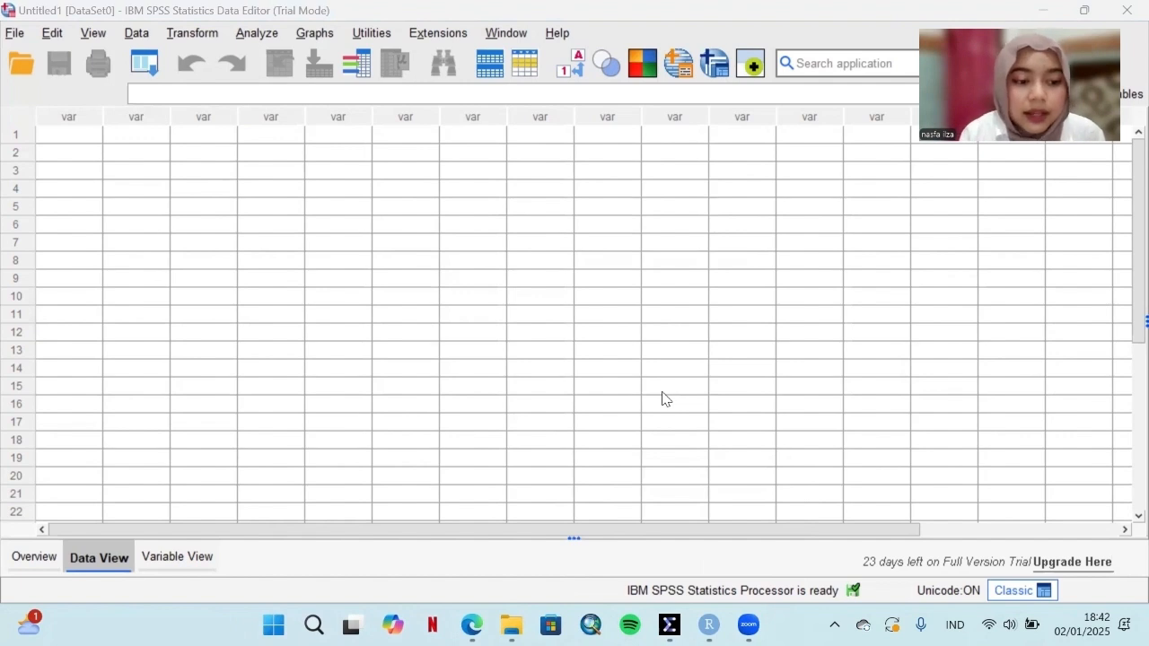
Step: Import Sheet1 of Rancob 2024.xlsx from the PRAK RANCOB folder, reading variable names from the first row, and bring up the imported dataset
{"action": "left_click", "coordinate": [17, 70]}
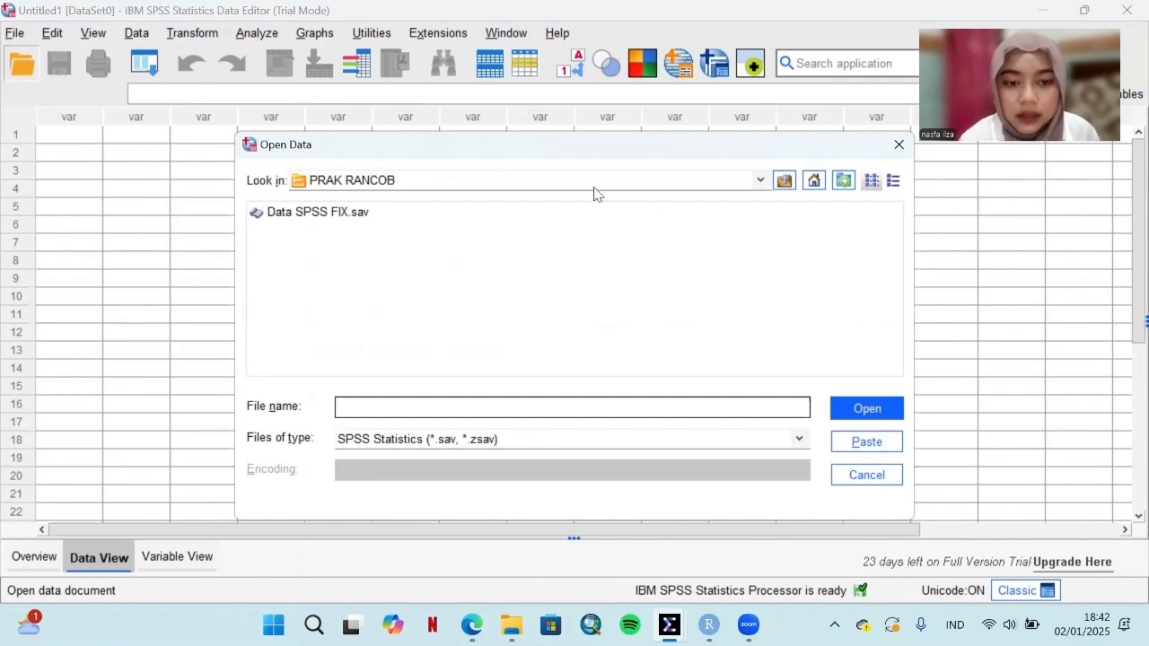
{"action": "left_click", "coordinate": [491, 183]}
{"action": "left_click", "coordinate": [491, 187]}
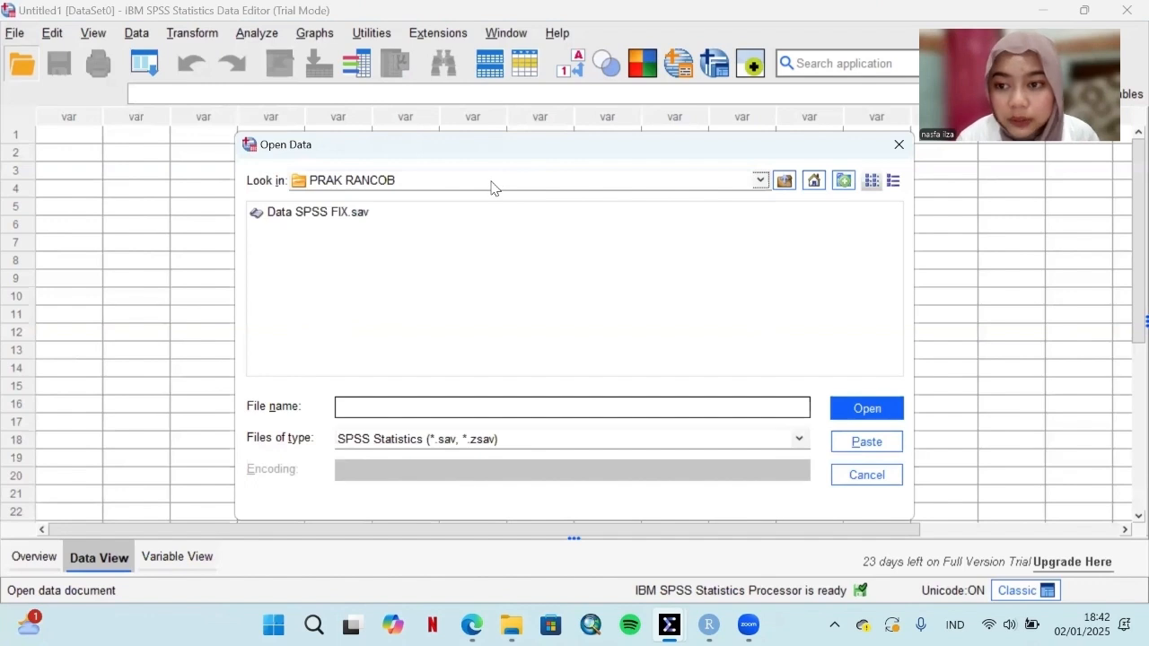
{"action": "left_click", "coordinate": [531, 448]}
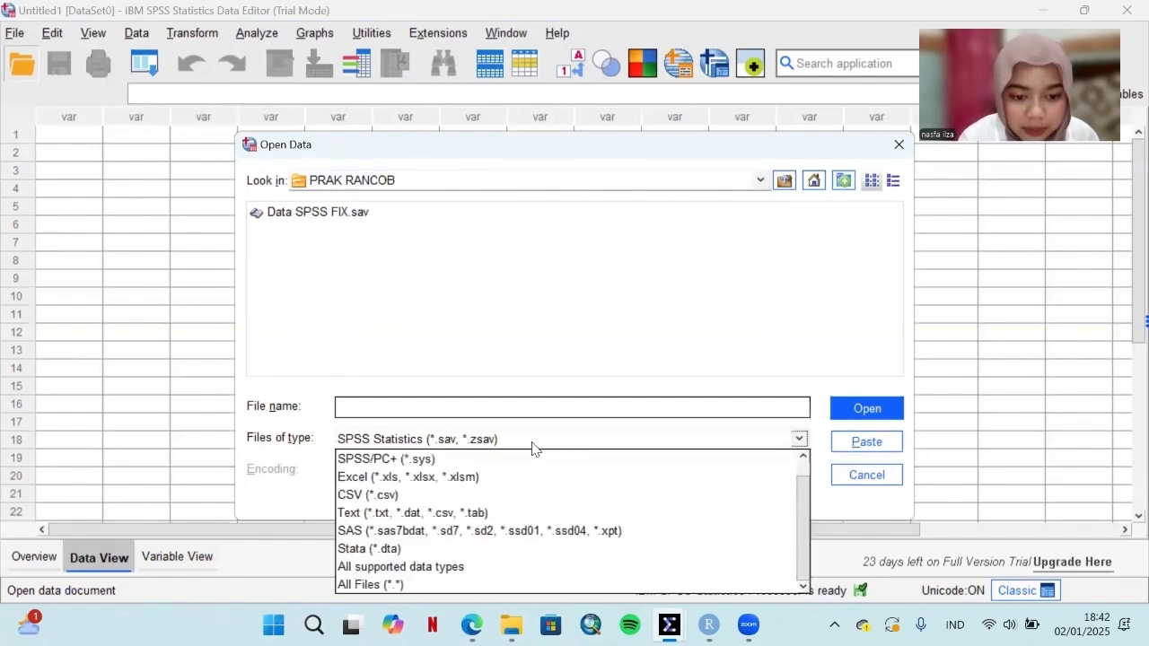
{"action": "left_click", "coordinate": [498, 477]}
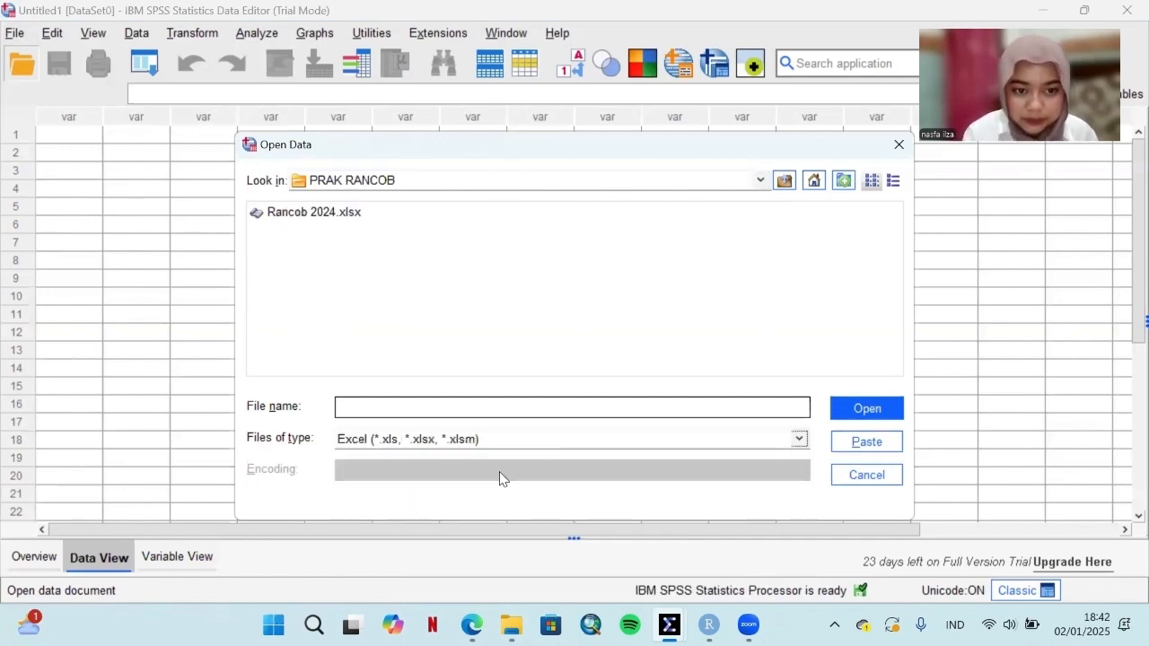
{"action": "left_click", "coordinate": [314, 214]}
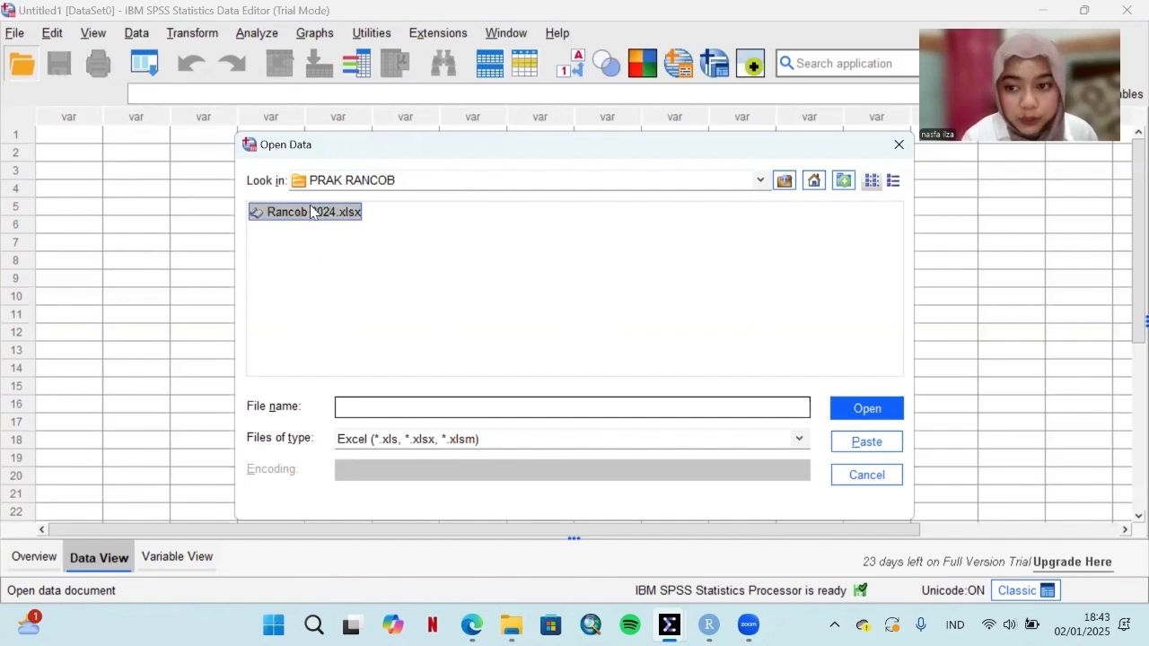
{"action": "left_click", "coordinate": [866, 409]}
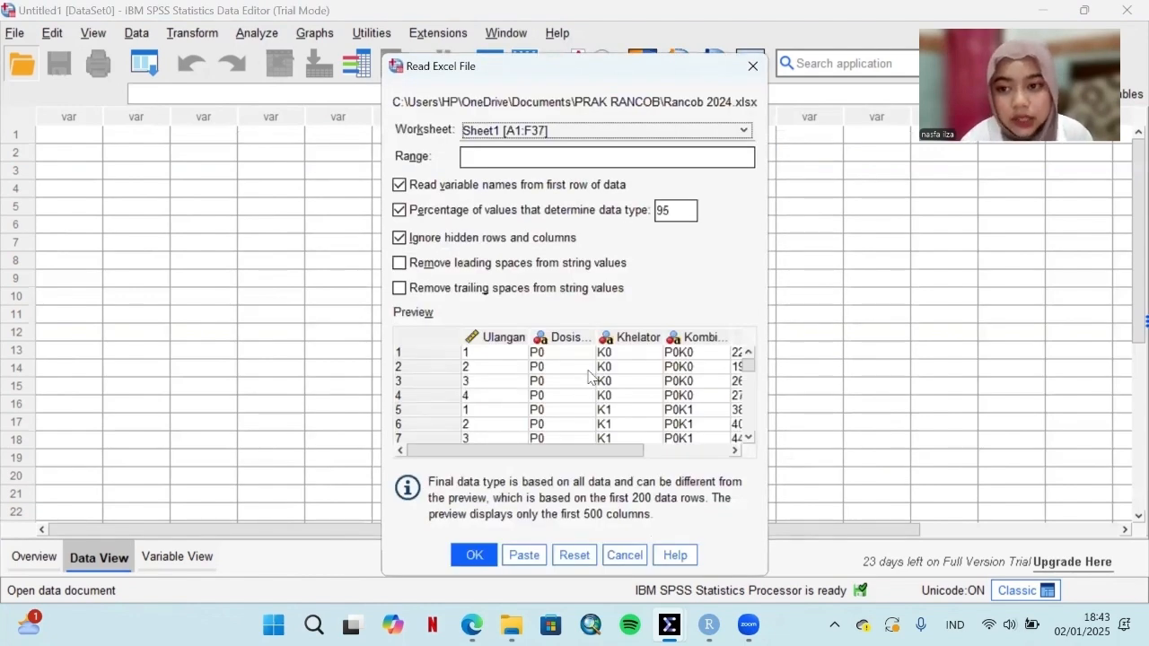
{"action": "left_click", "coordinate": [478, 558]}
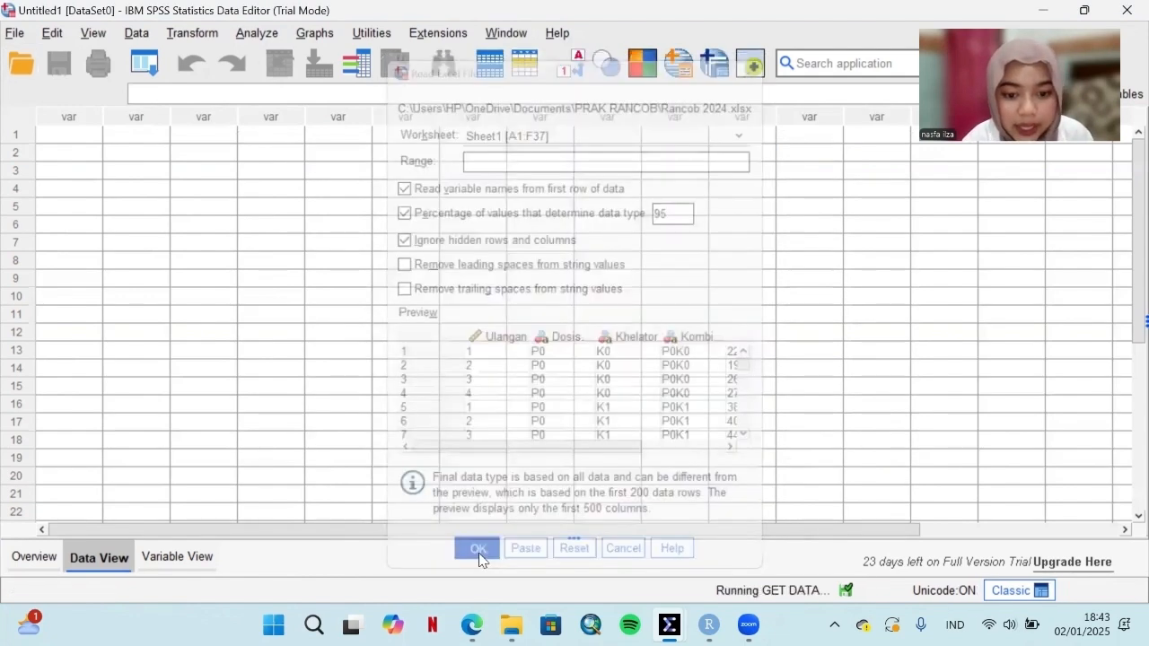
{"action": "key", "text": "alt+Tab"}
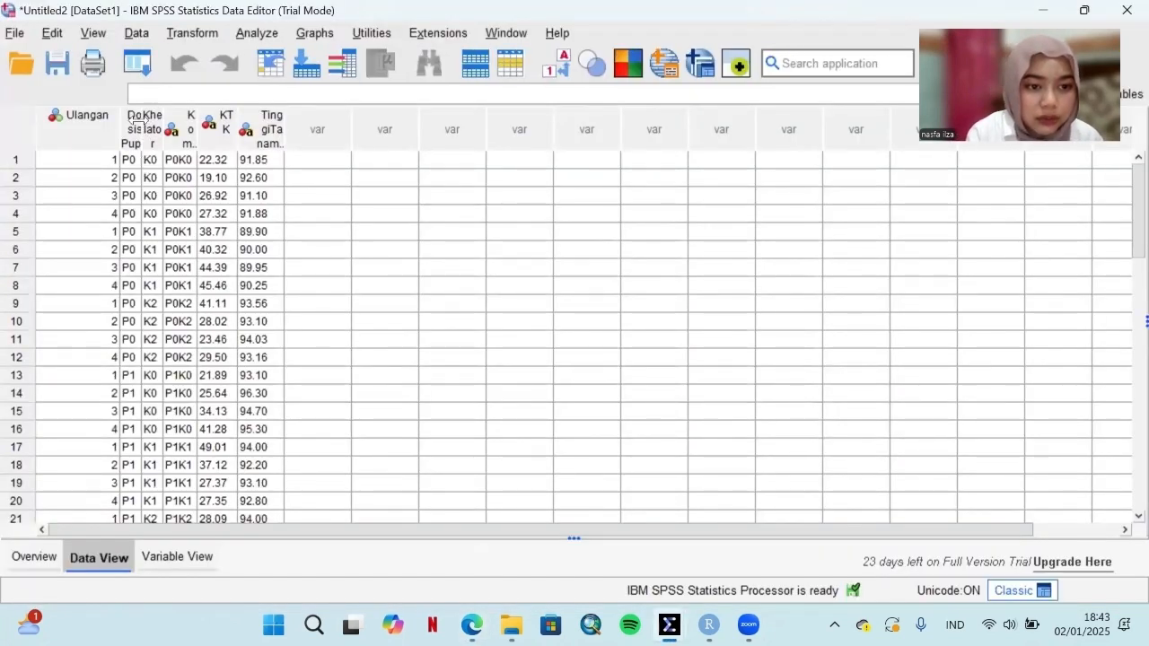
Step: Widen the narrow data columns from DosisPupuk to TinggiTanaman and look through the imported rows
{"action": "left_click_drag", "start_coordinate": [141, 122], "coordinate": [553, 147]}
{"action": "left_click", "coordinate": [299, 125]}
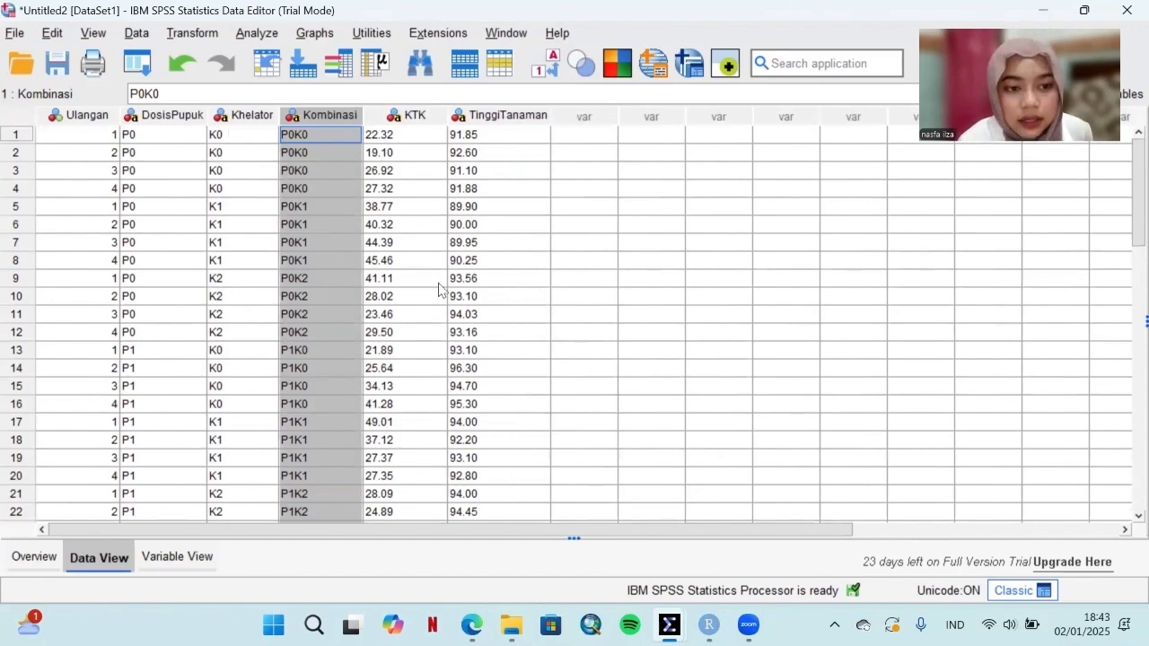
{"action": "scroll", "coordinate": [439, 288], "scroll_direction": "down", "scroll_amount": 5}
{"action": "scroll", "coordinate": [438, 289], "scroll_direction": "up", "scroll_amount": 5}
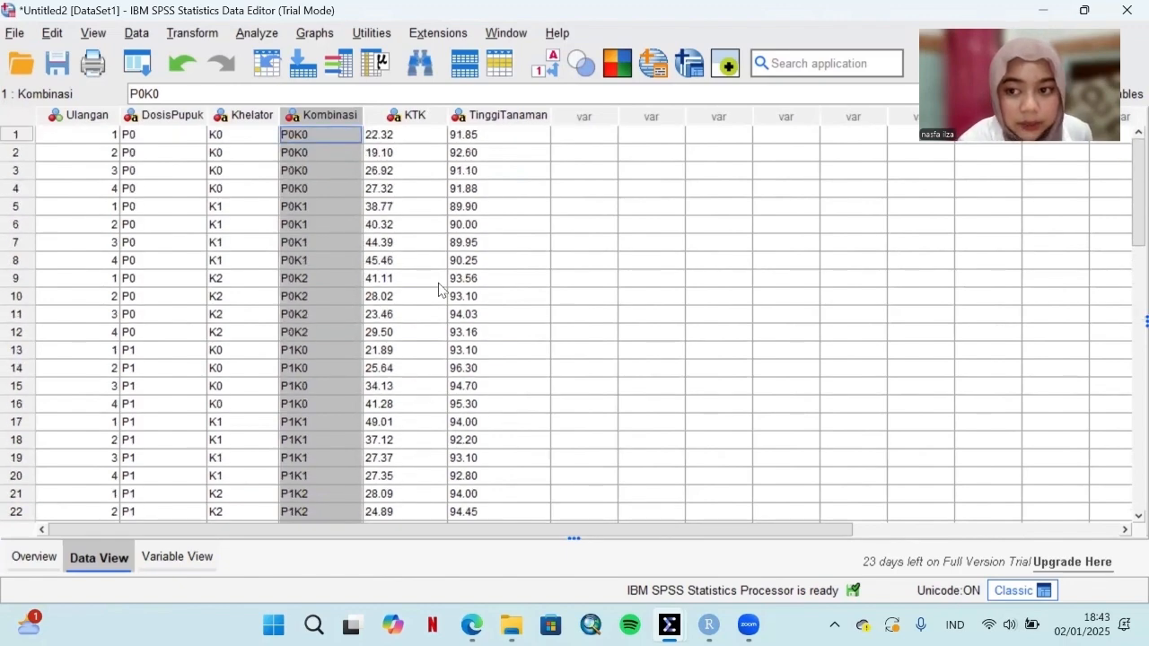
Step: Review the variable definitions in Data SPSS FIX.sav, including the value labels of Ulangan, DosisPupuk and Khelator and the measurement level of KTK
{"action": "left_click", "coordinate": [210, 550]}
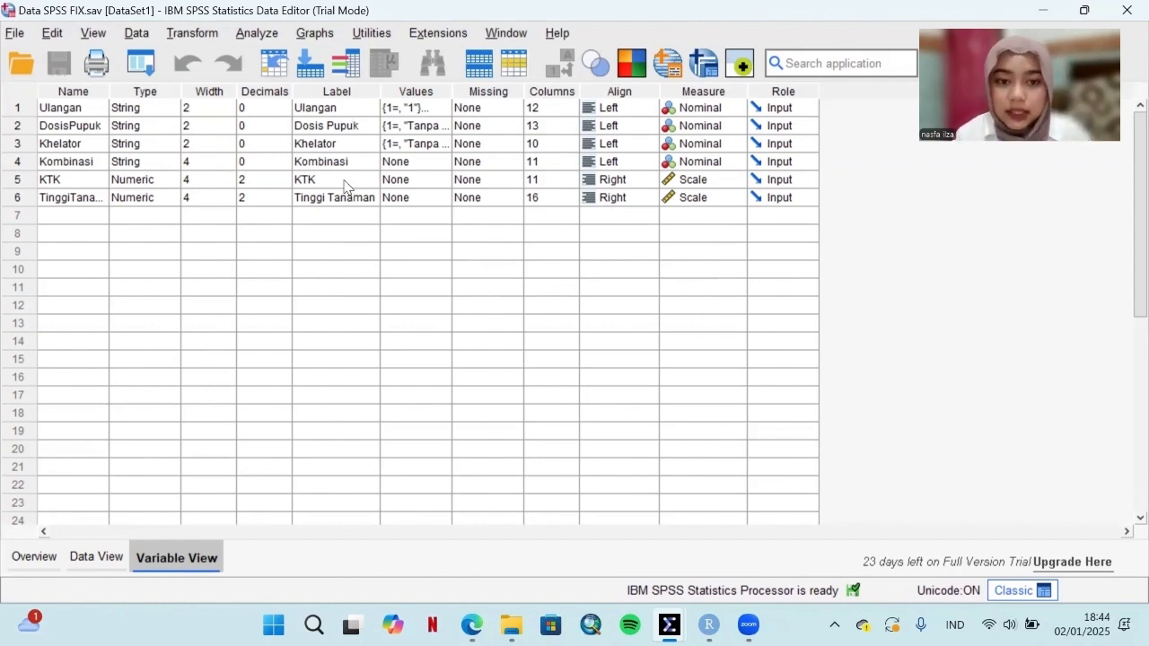
{"action": "left_click", "coordinate": [418, 109]}
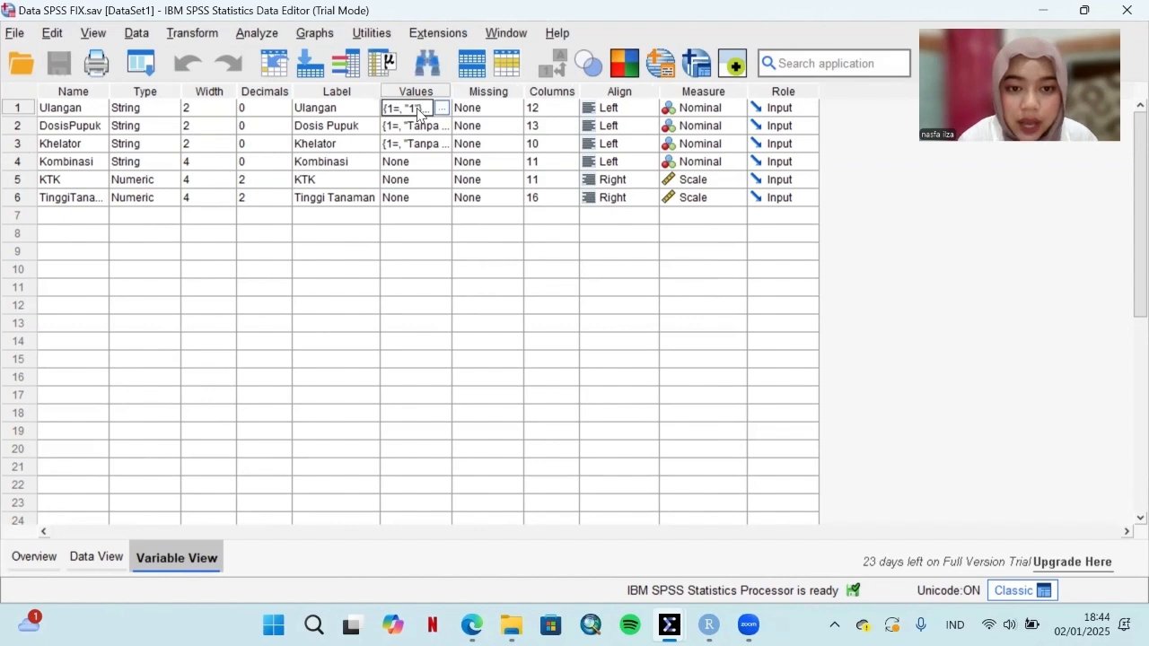
{"action": "left_click", "coordinate": [440, 108]}
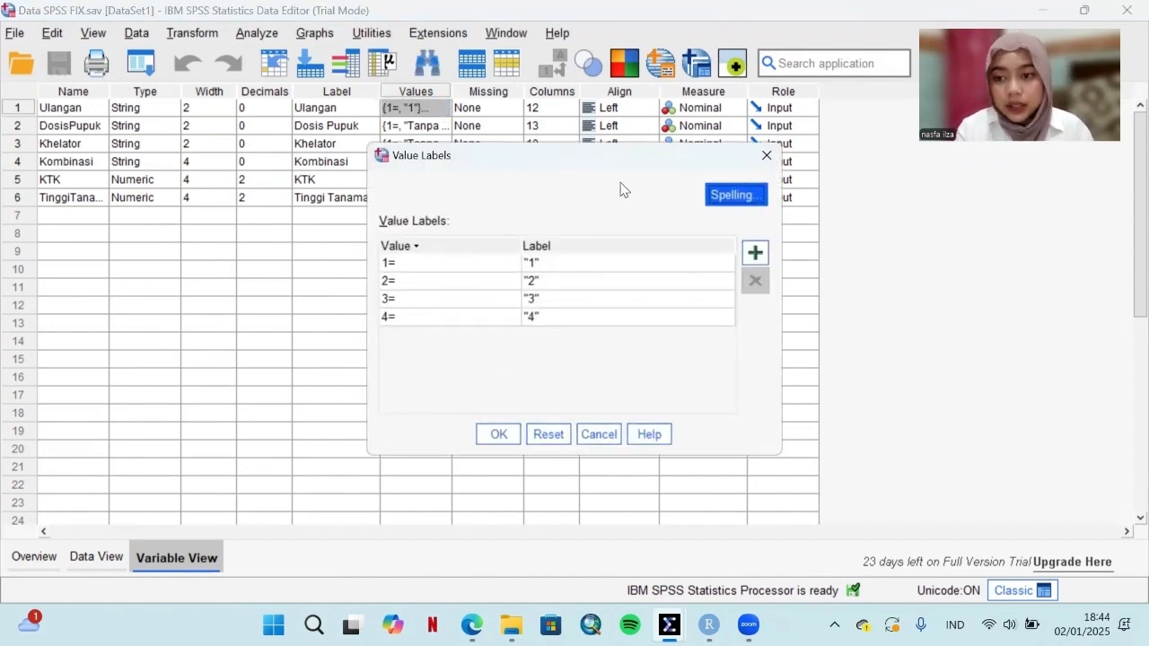
{"action": "left_click", "coordinate": [766, 158]}
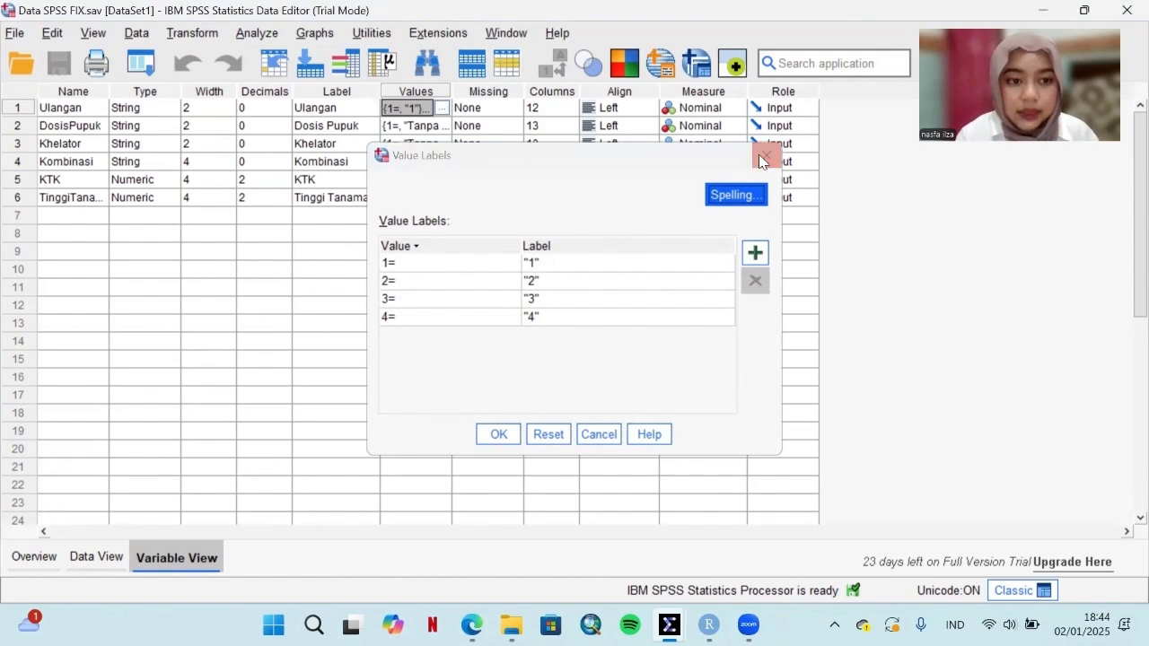
{"action": "left_click", "coordinate": [446, 126]}
{"action": "left_click", "coordinate": [443, 126]}
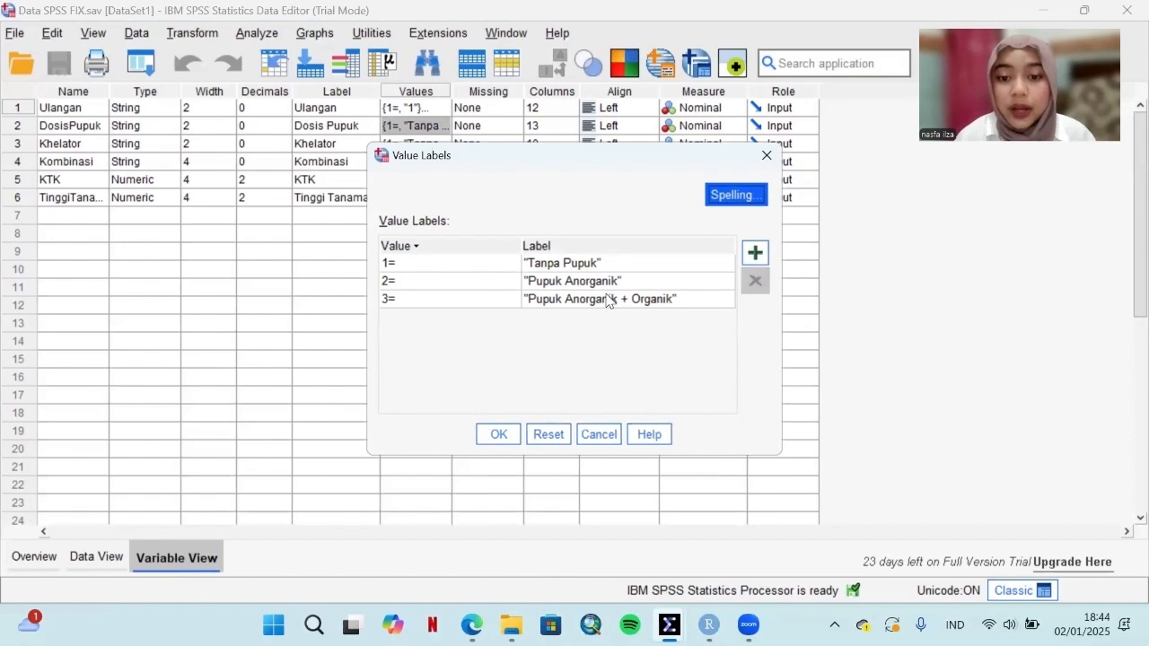
{"action": "left_click", "coordinate": [765, 156]}
{"action": "left_click", "coordinate": [444, 146]}
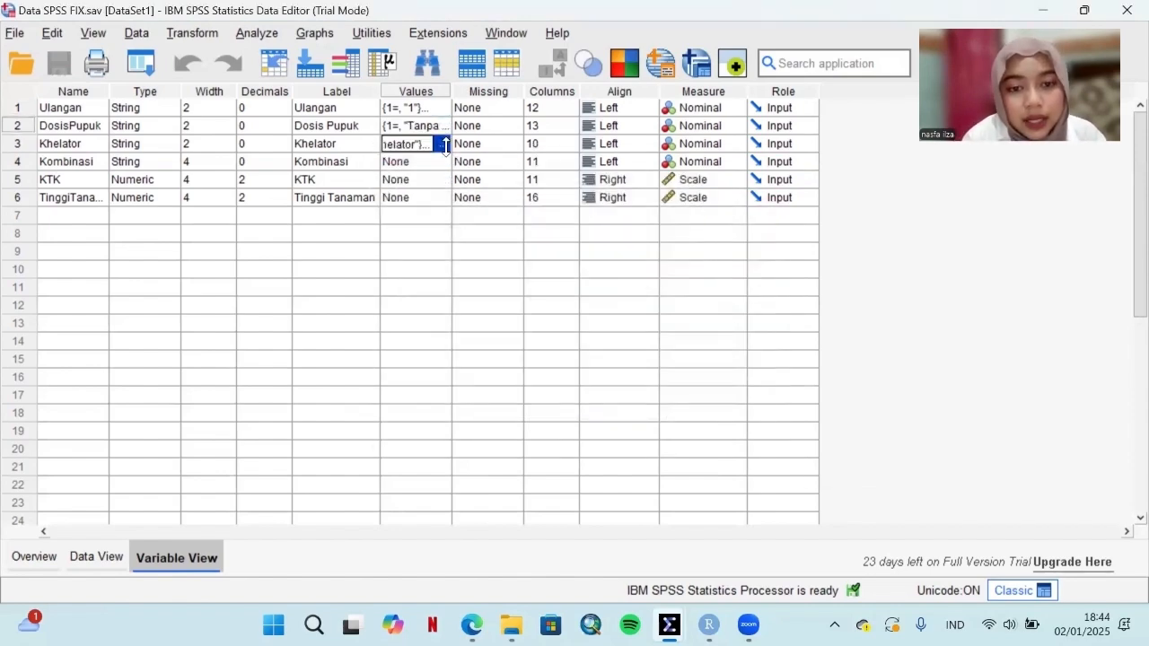
{"action": "left_click", "coordinate": [442, 144]}
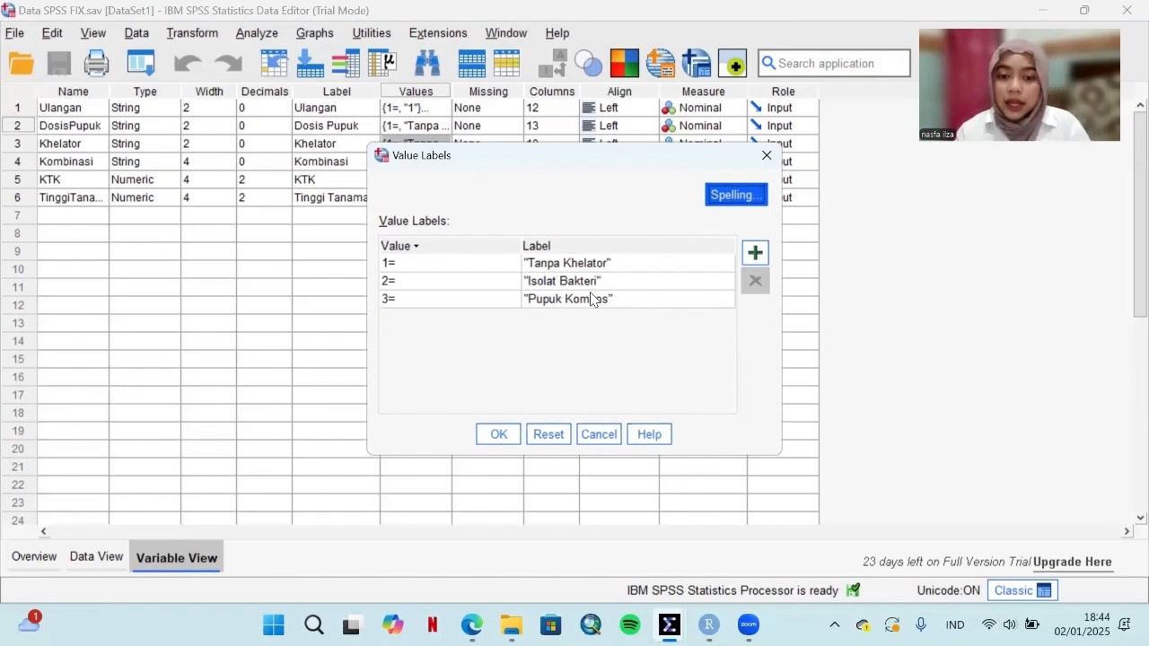
{"action": "left_click", "coordinate": [765, 155]}
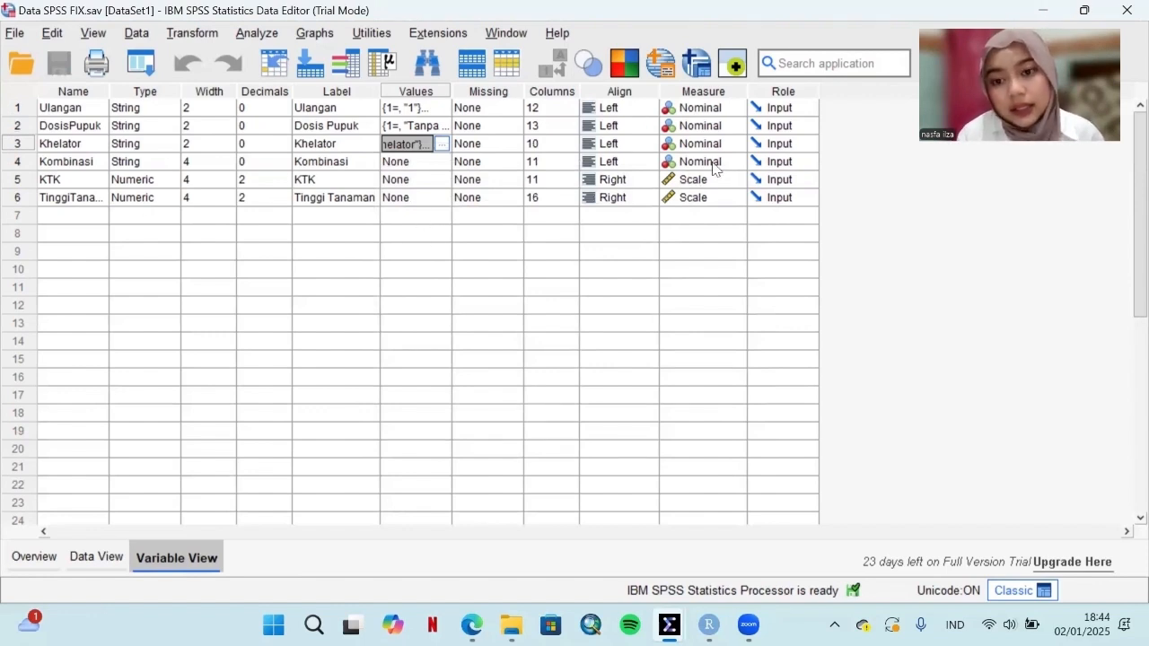
{"action": "left_click", "coordinate": [738, 182]}
{"action": "left_click", "coordinate": [737, 182]}
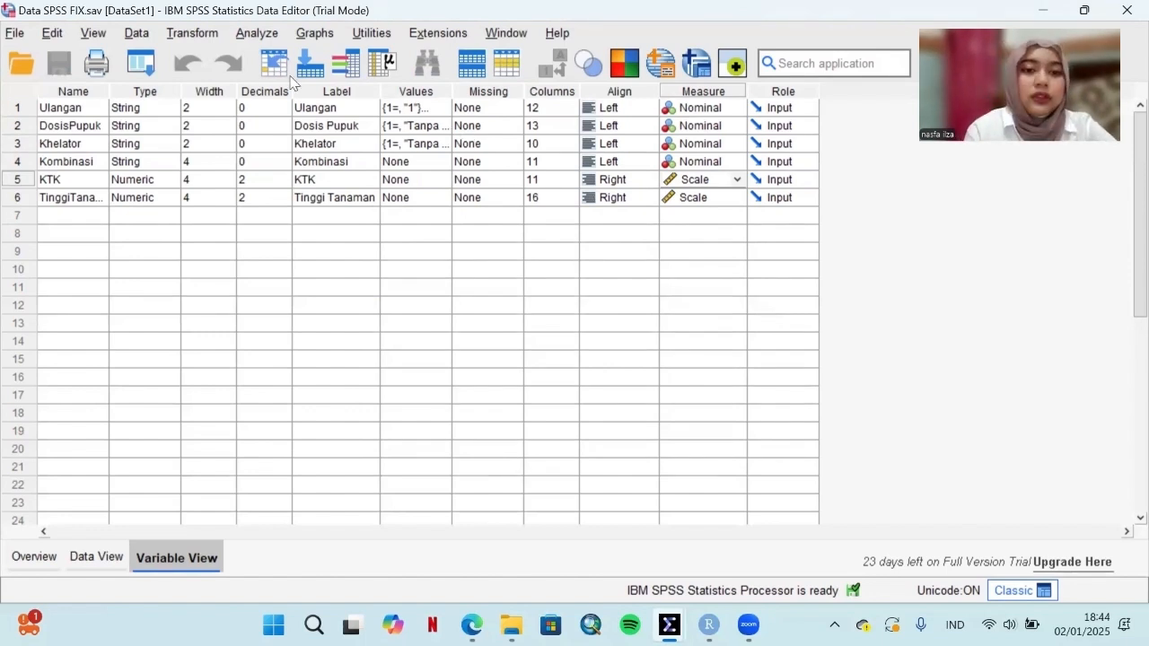
Step: Start a General Linear Model Univariate analysis with KTK as the dependent variable
{"action": "left_click", "coordinate": [258, 33]}
{"action": "mouse_move", "coordinate": [330, 200]}
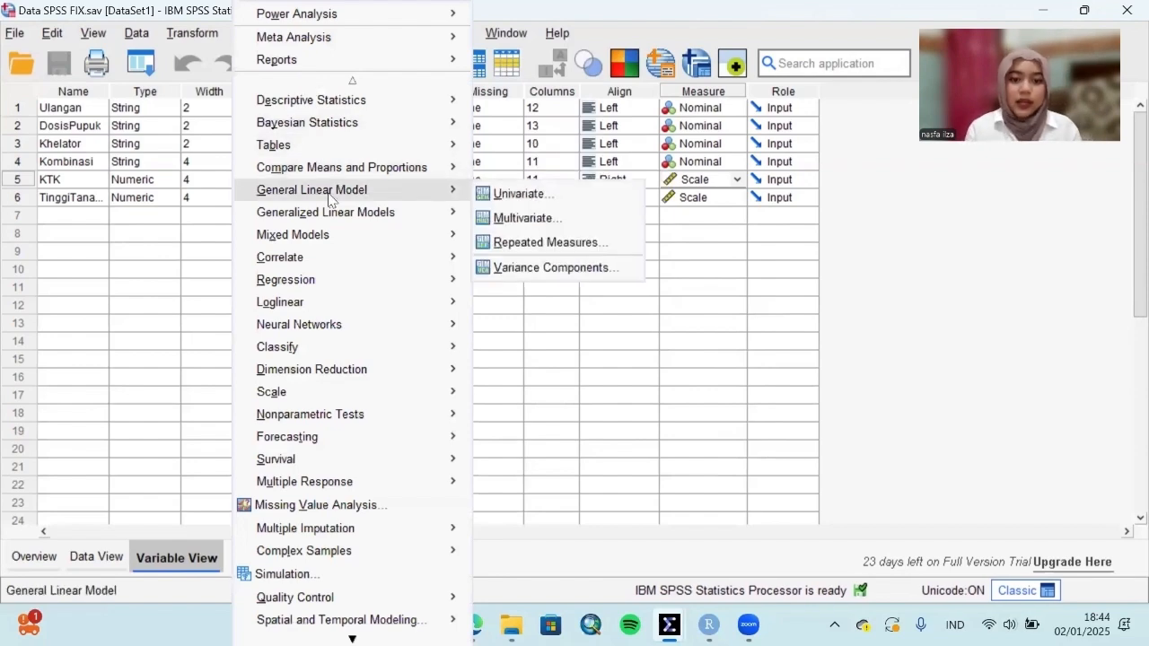
{"action": "left_click", "coordinate": [516, 195]}
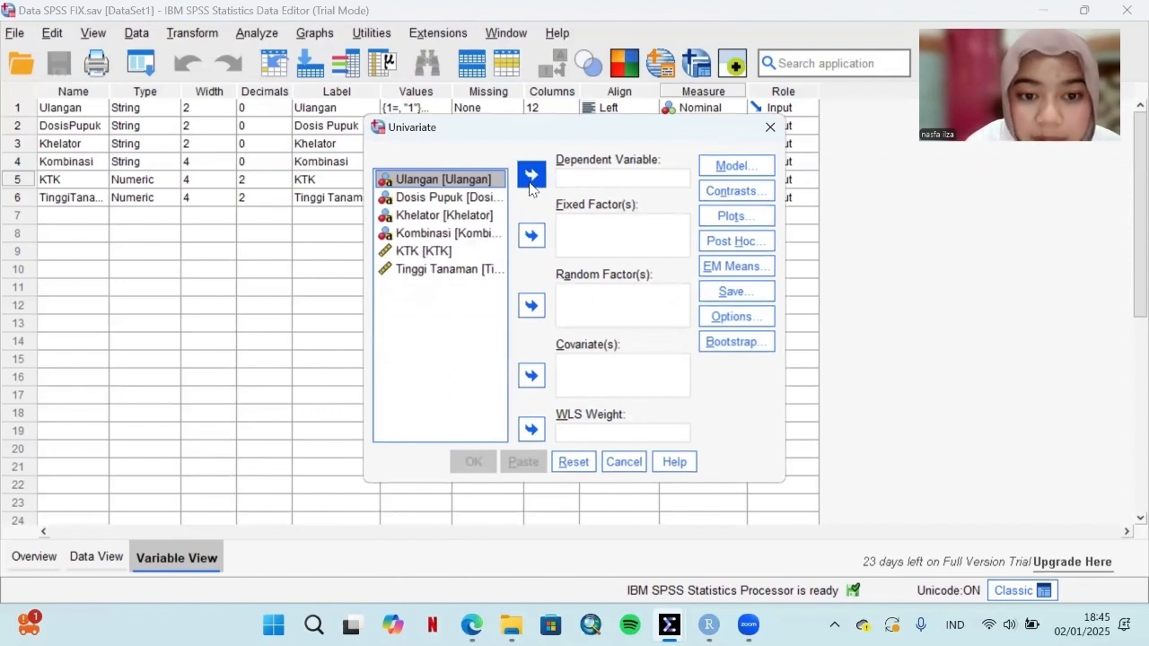
{"action": "left_click", "coordinate": [420, 251]}
{"action": "left_click", "coordinate": [530, 177]}
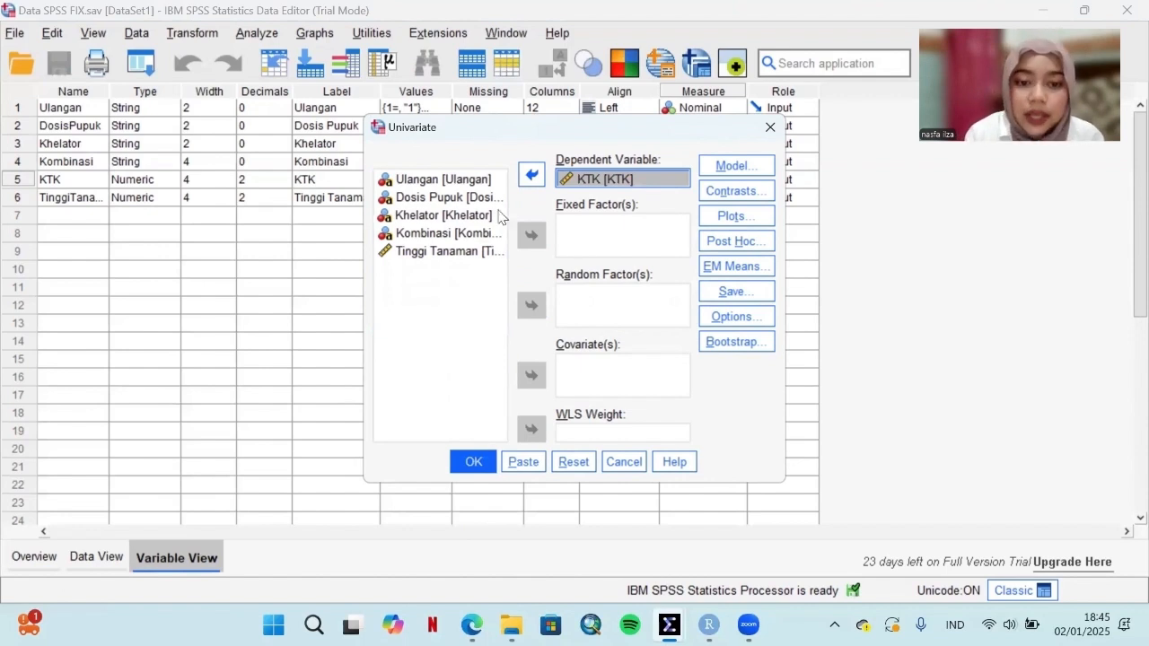
Step: Add Ulangan, Dosis Pupuk and Khelator as the fixed factors of the Univariate analysis
{"action": "left_click", "coordinate": [448, 181]}
{"action": "left_click", "coordinate": [533, 234]}
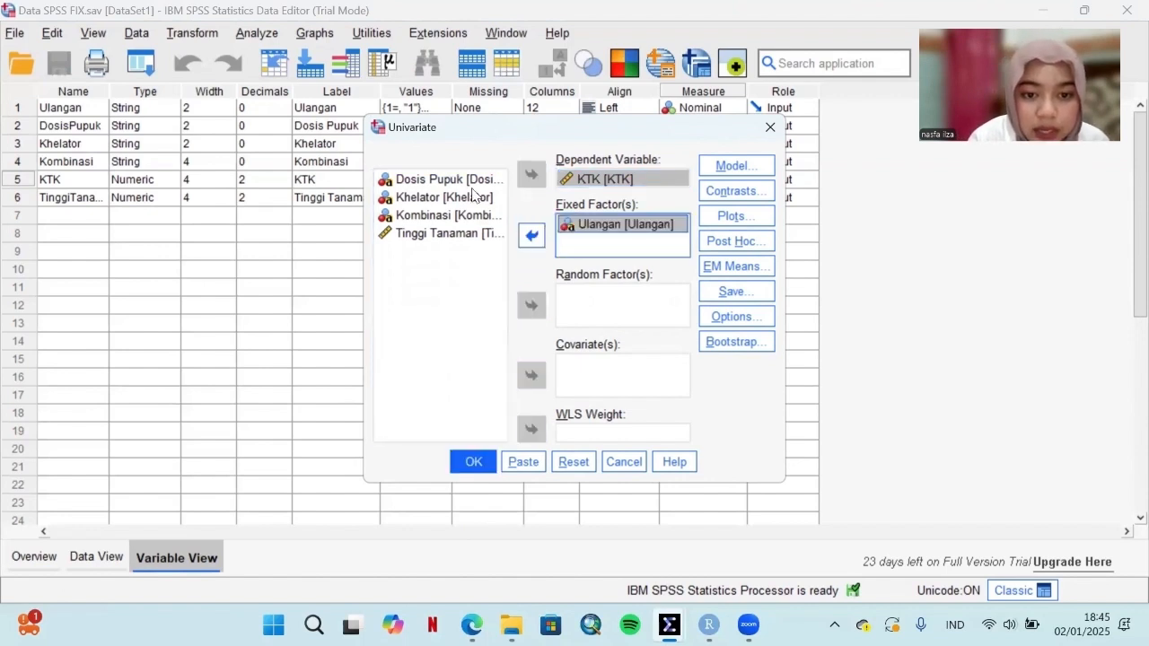
{"action": "left_click", "coordinate": [531, 234]}
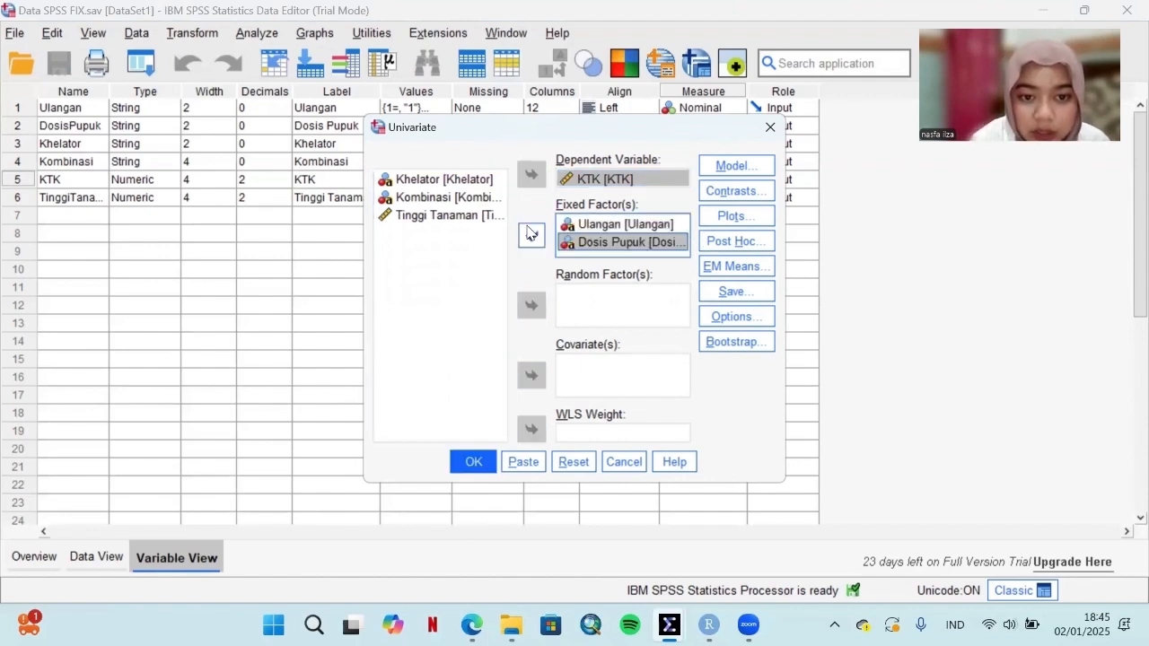
{"action": "left_click", "coordinate": [433, 185]}
{"action": "left_click", "coordinate": [535, 238]}
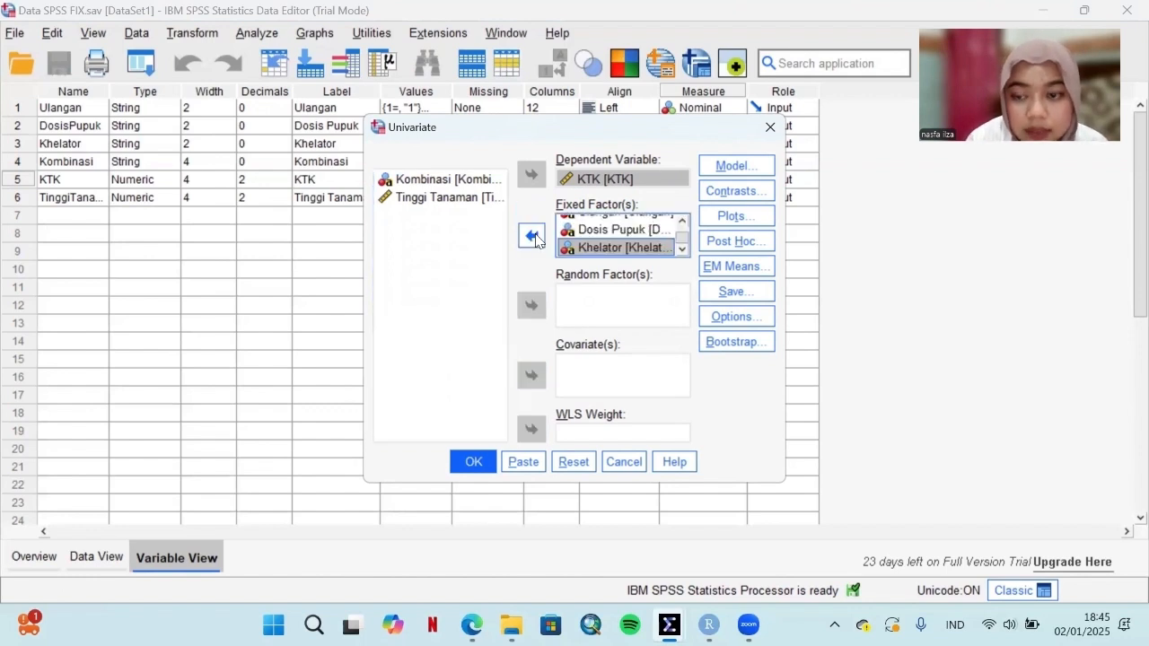
Step: Specify a model with built terms and add Ulangan, DosisPupuk and Khelator as its individual terms
{"action": "left_click", "coordinate": [745, 165]}
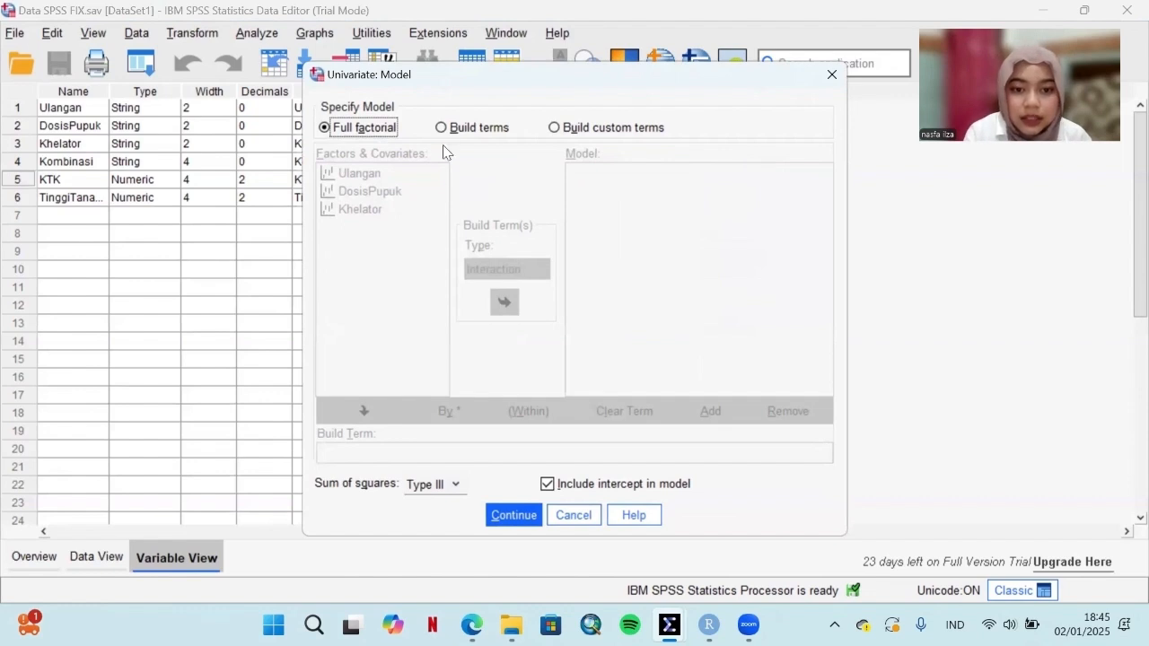
{"action": "left_click", "coordinate": [442, 128]}
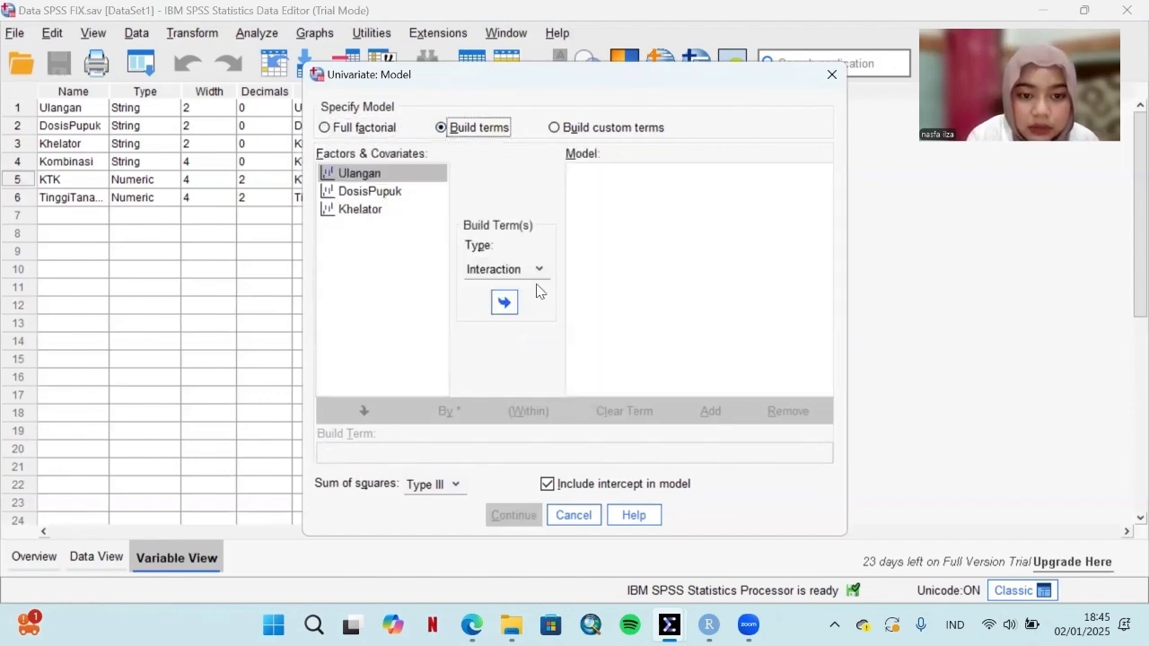
{"action": "left_click", "coordinate": [506, 306]}
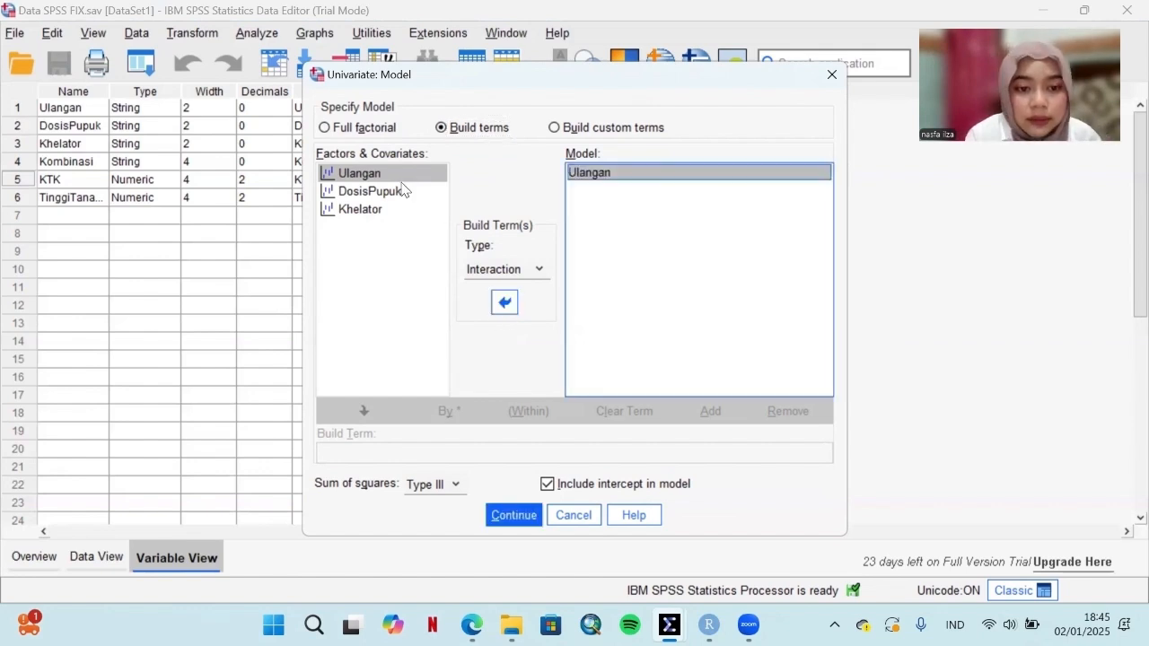
{"action": "left_click", "coordinate": [391, 194]}
{"action": "left_click", "coordinate": [510, 309]}
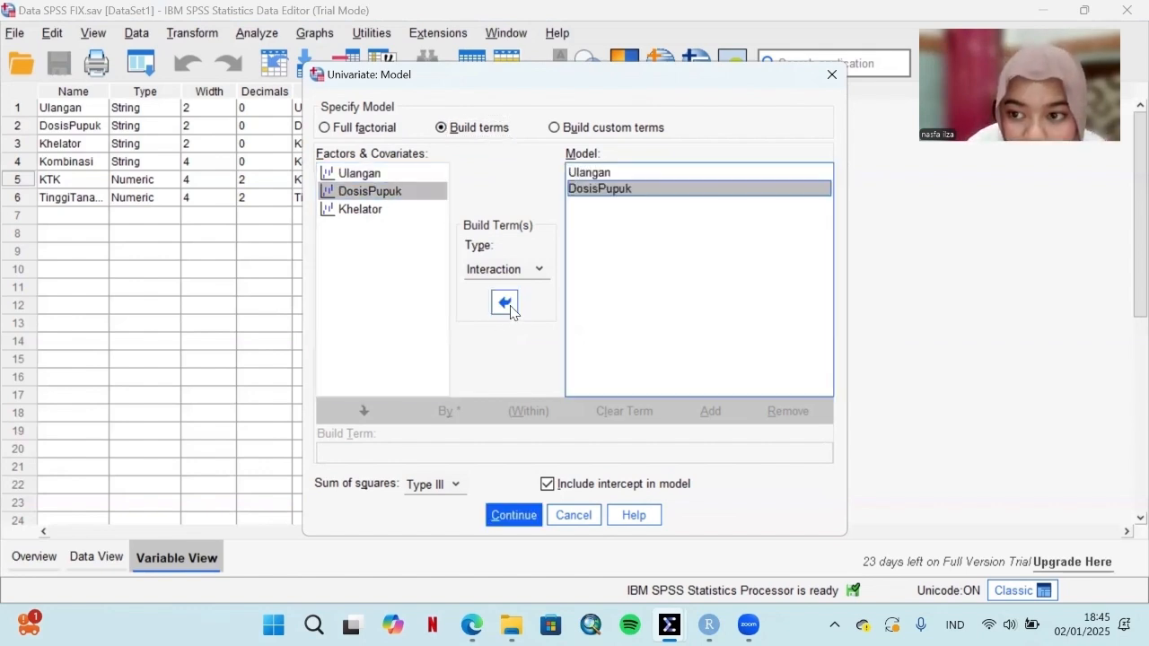
{"action": "left_click", "coordinate": [377, 212]}
{"action": "left_click", "coordinate": [505, 303]}
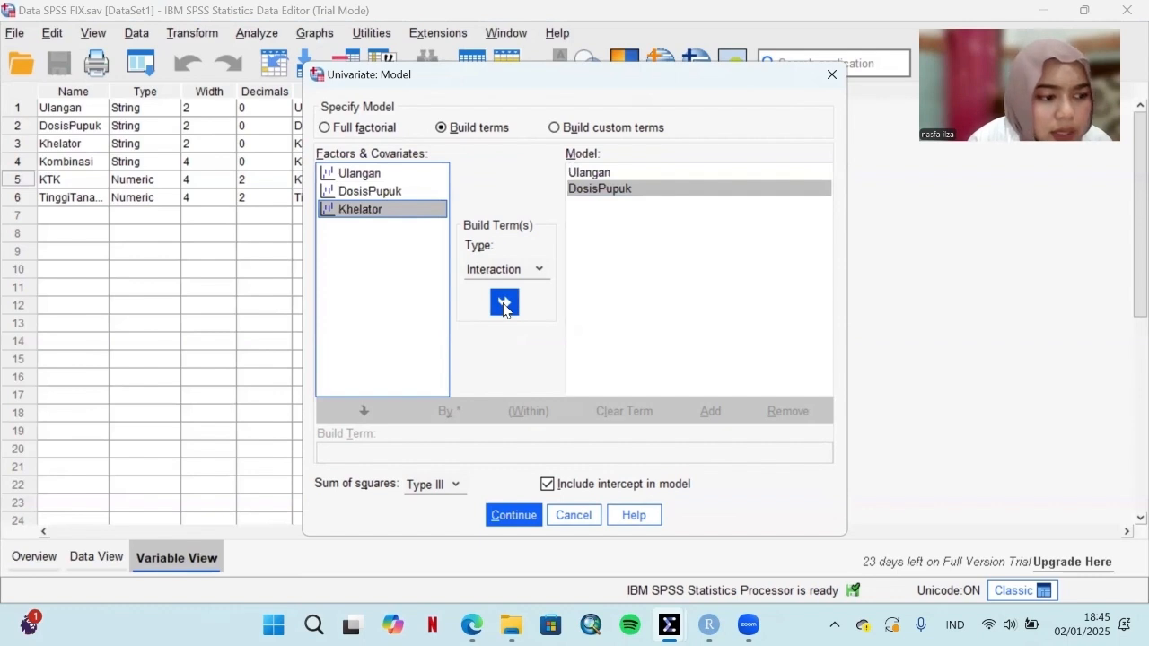
{"action": "left_click", "coordinate": [396, 212]}
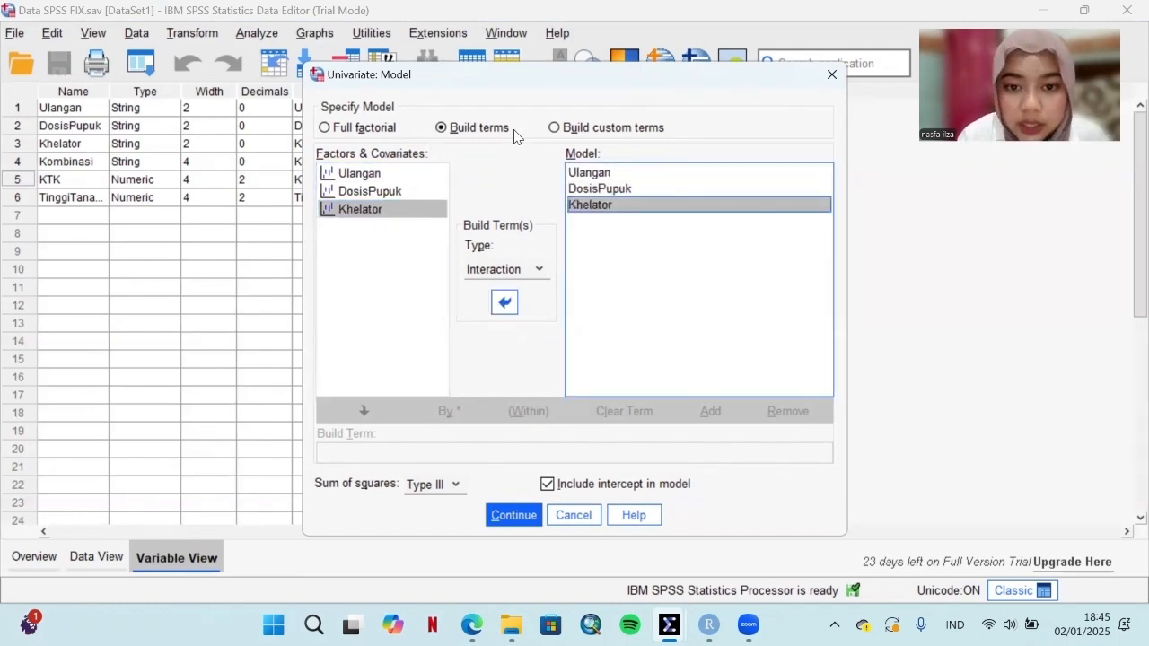
Step: Add the custom interaction term DosisPupuk*Khelator to the Univariate model and accept the model
{"action": "left_click", "coordinate": [554, 127]}
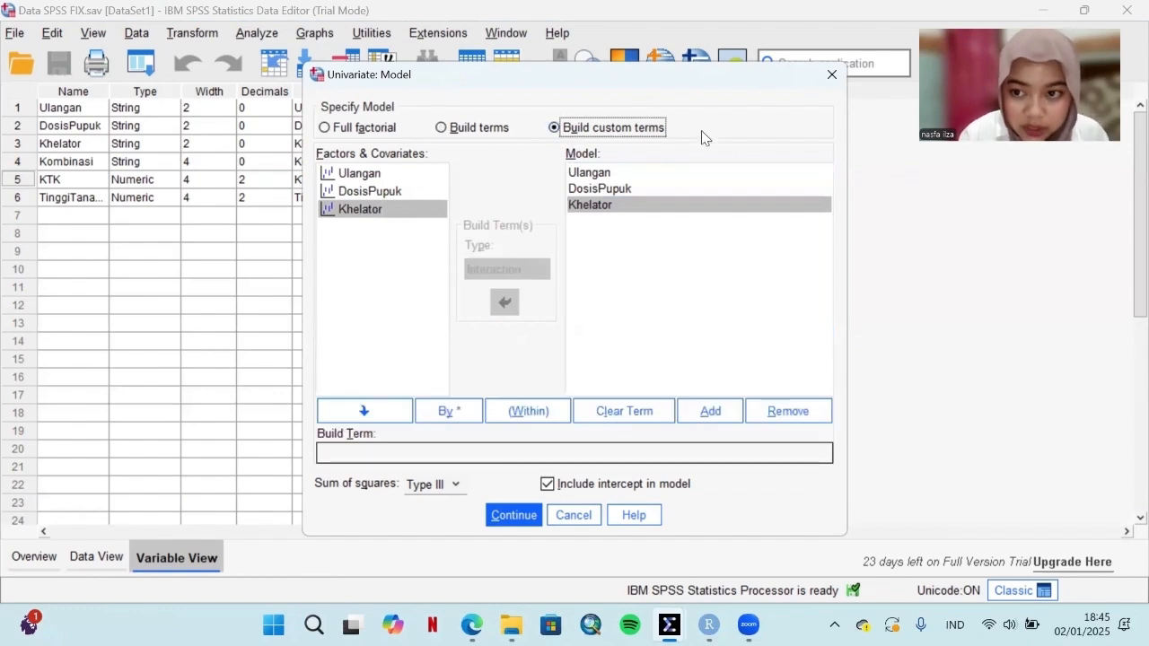
{"action": "left_click", "coordinate": [382, 197]}
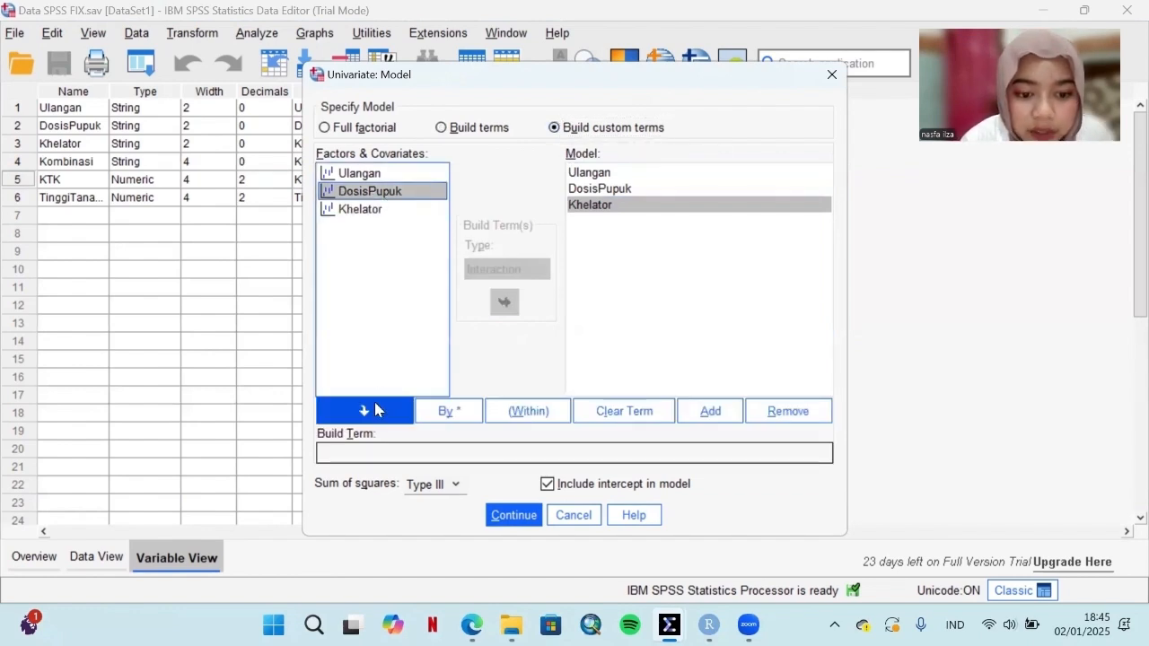
{"action": "left_click", "coordinate": [371, 408]}
{"action": "left_click", "coordinate": [449, 411]}
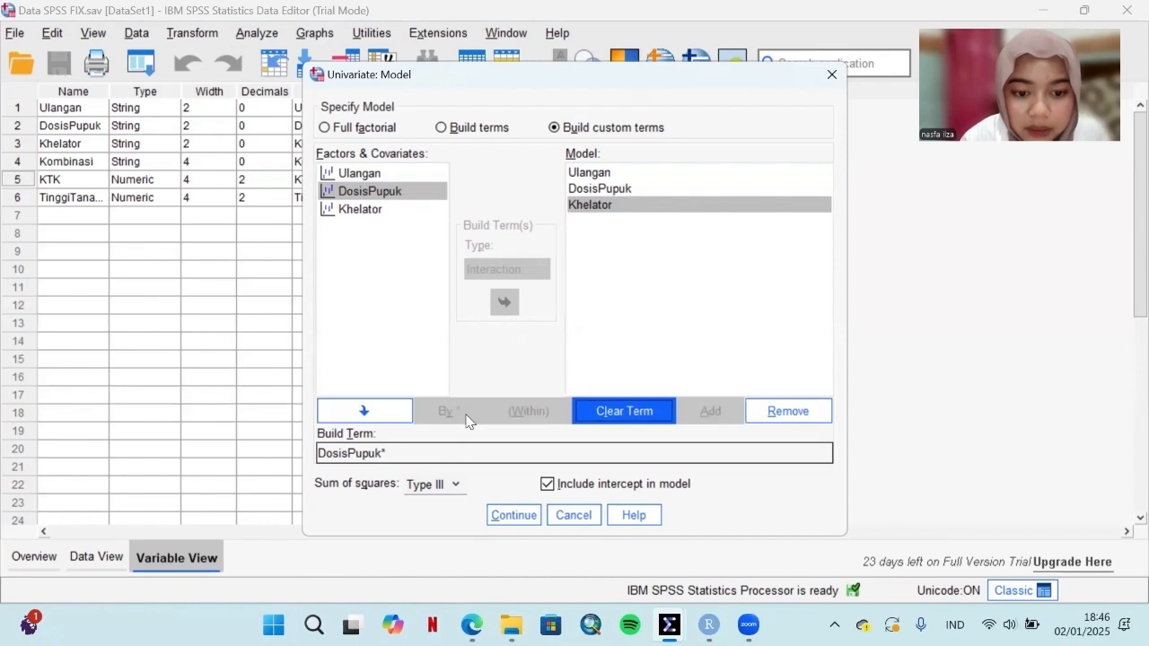
{"action": "left_click", "coordinate": [372, 210]}
{"action": "left_click", "coordinate": [371, 418]}
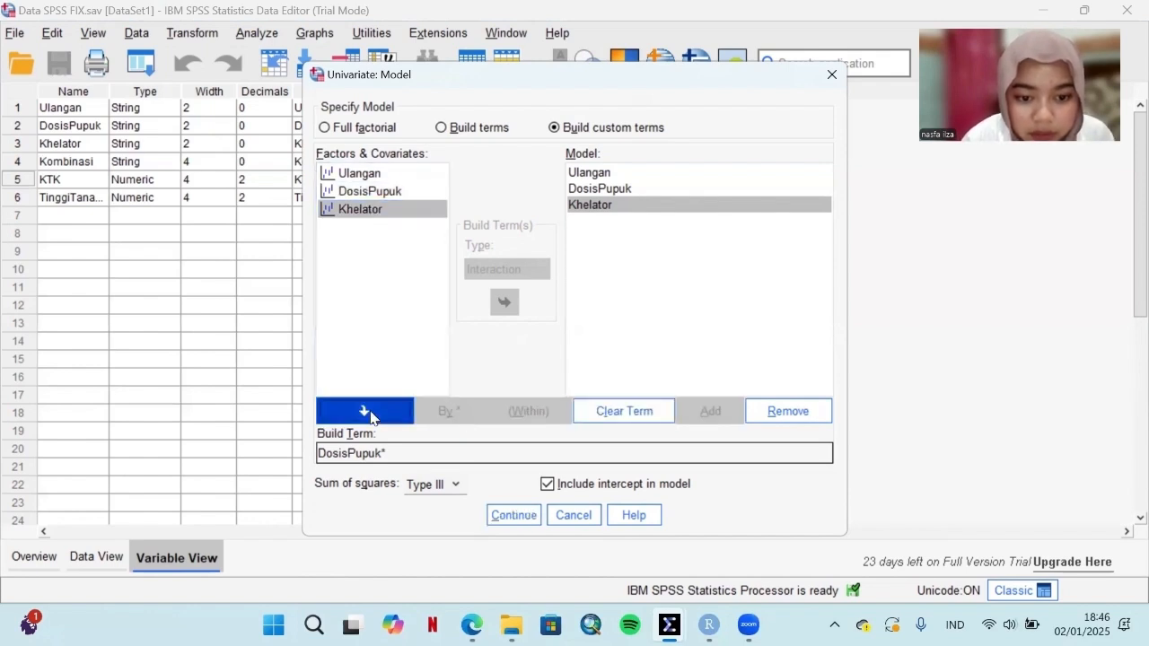
{"action": "left_click", "coordinate": [714, 411]}
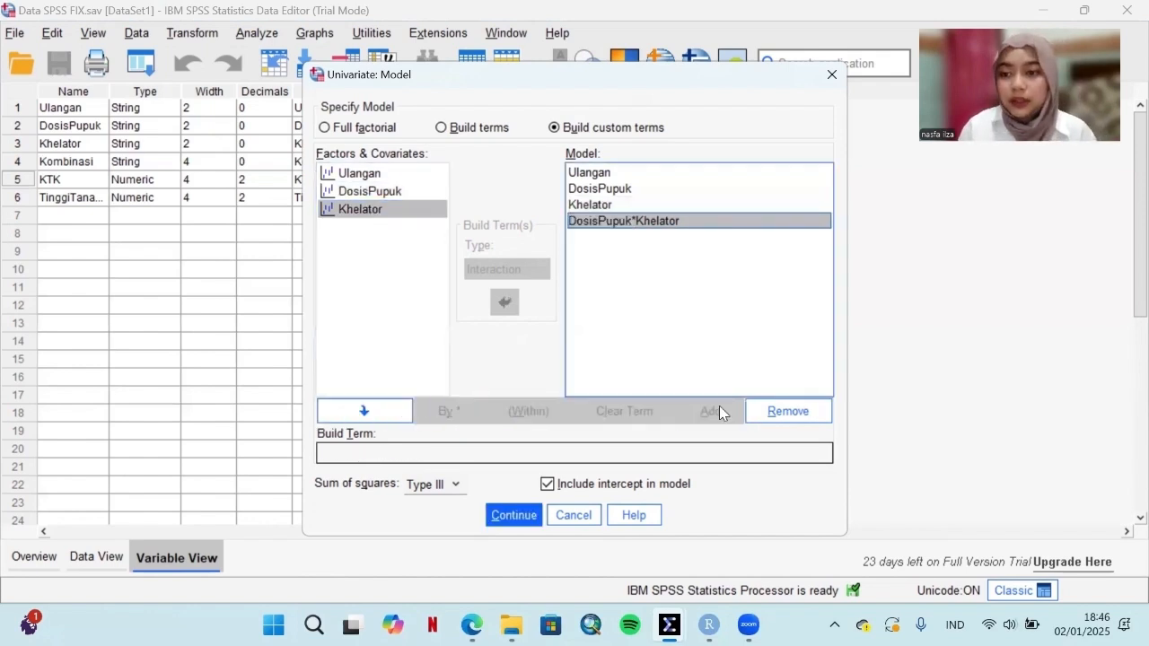
{"action": "left_click", "coordinate": [470, 129]}
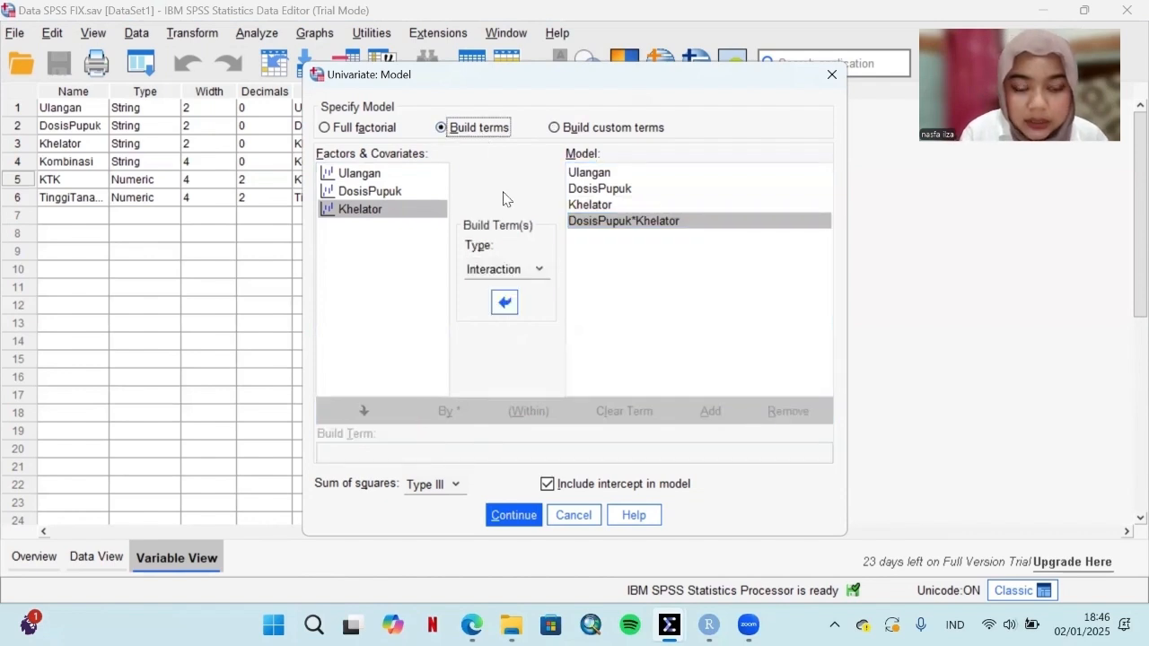
{"action": "left_click", "coordinate": [515, 518]}
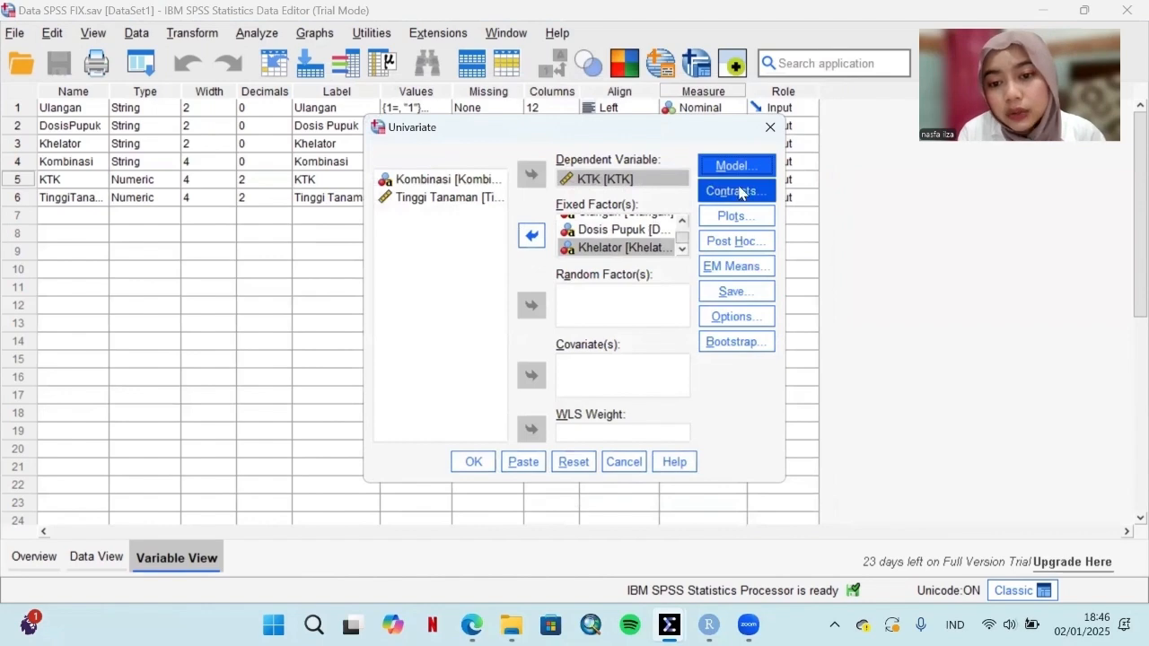
Step: Request Duncan post hoc tests for DosisPupuk and Khelator and run the Univariate analysis
{"action": "left_click", "coordinate": [737, 242]}
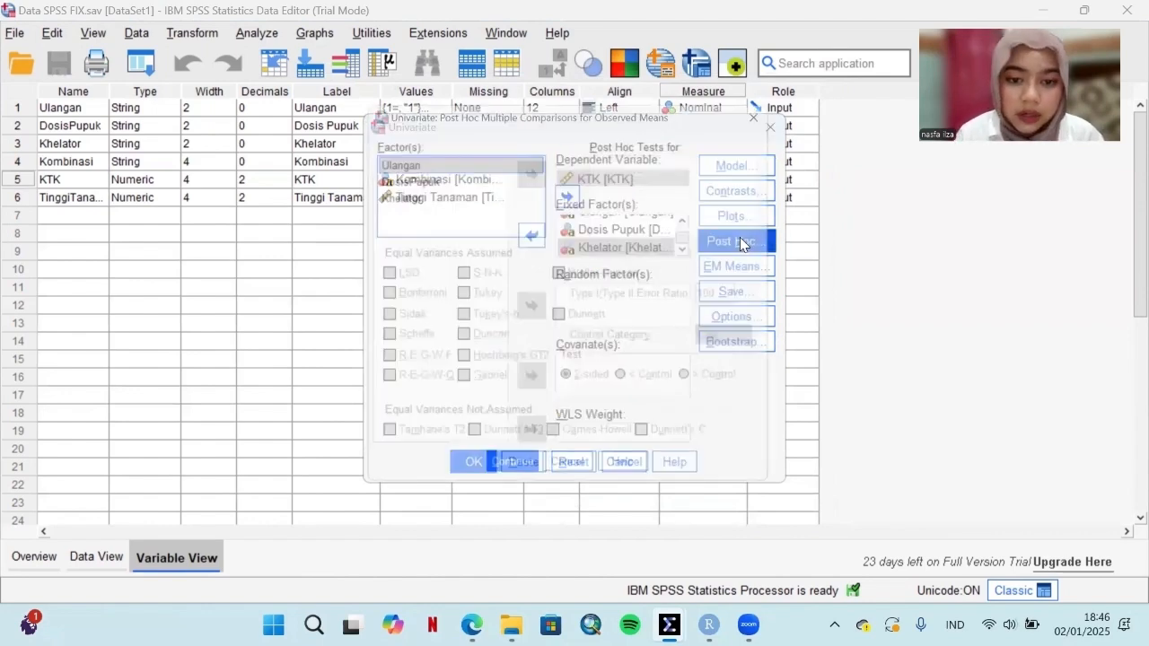
{"action": "left_click", "coordinate": [419, 178]}
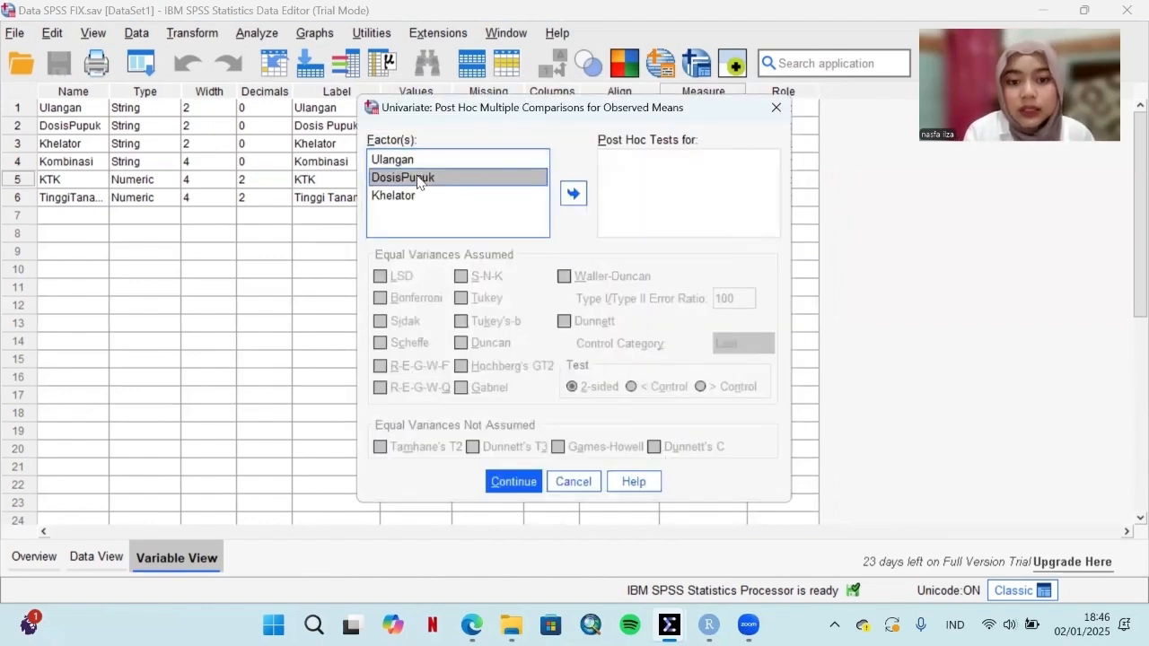
{"action": "left_click", "coordinate": [571, 193]}
{"action": "left_click", "coordinate": [403, 199]}
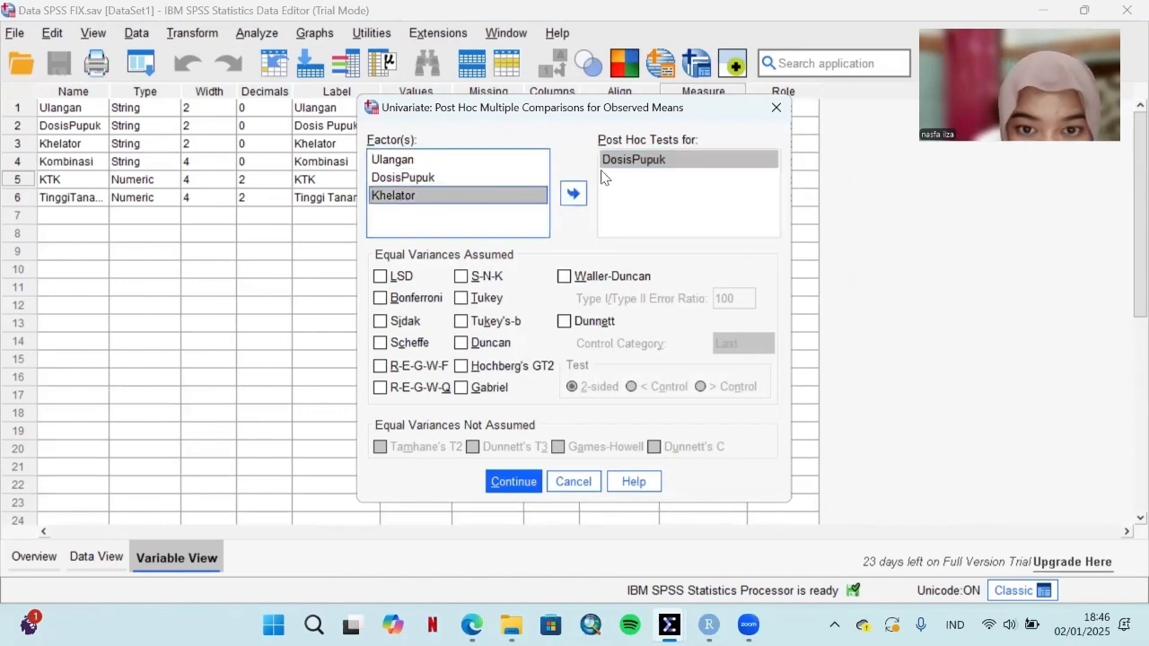
{"action": "left_click", "coordinate": [574, 194]}
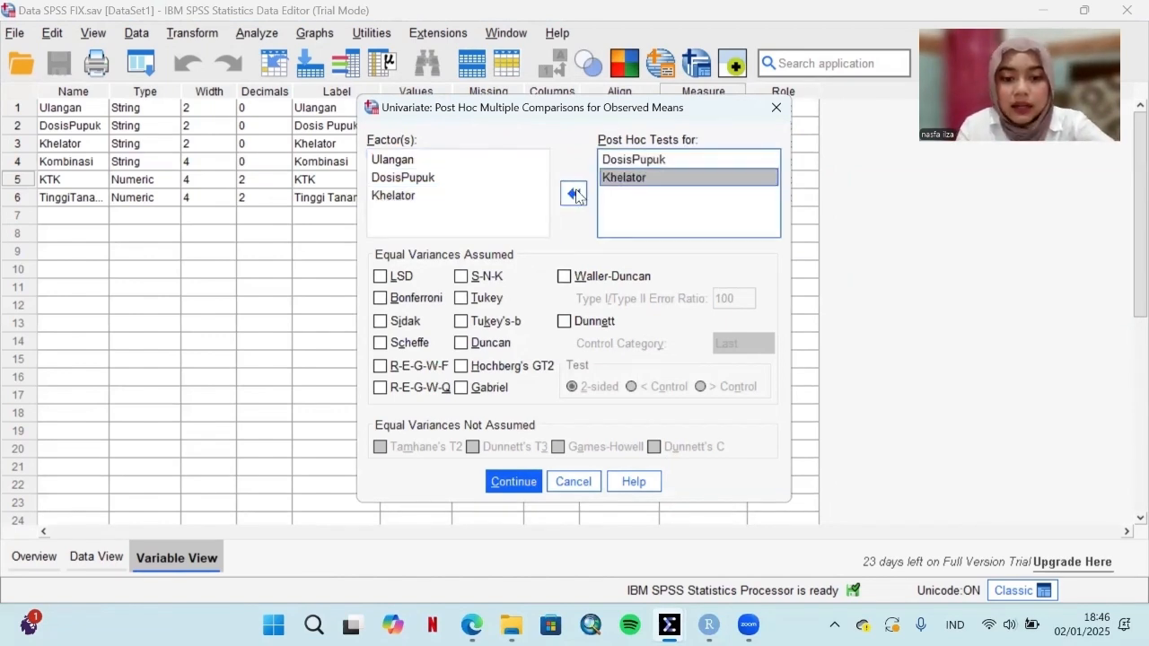
{"action": "left_click", "coordinate": [461, 346]}
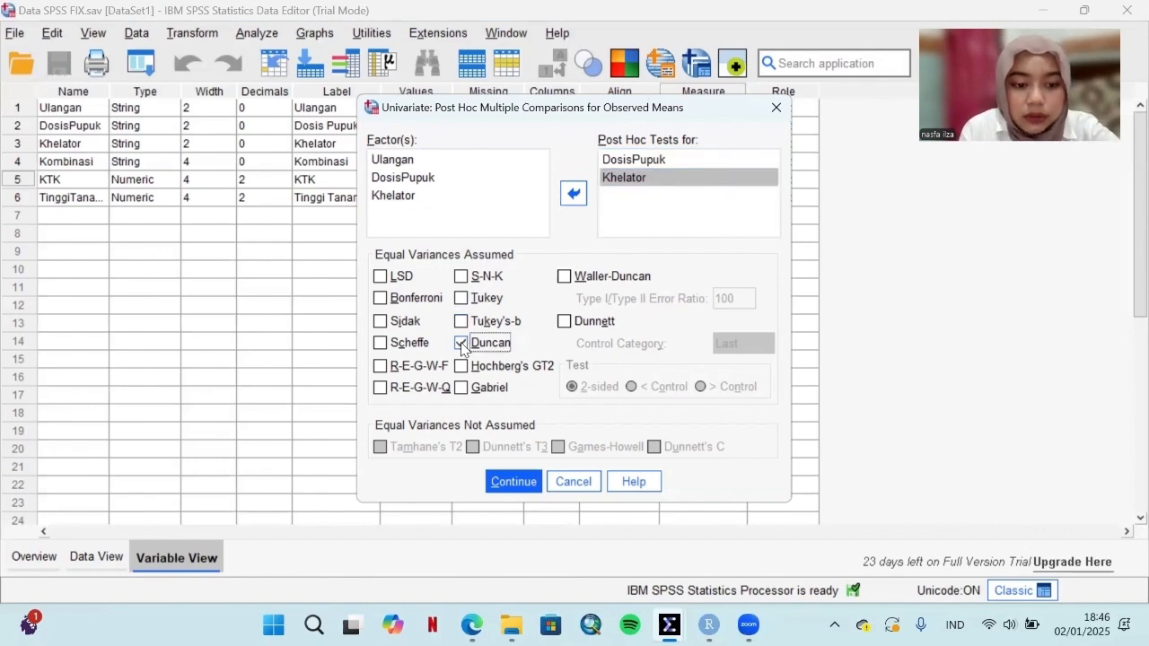
{"action": "left_click", "coordinate": [508, 482]}
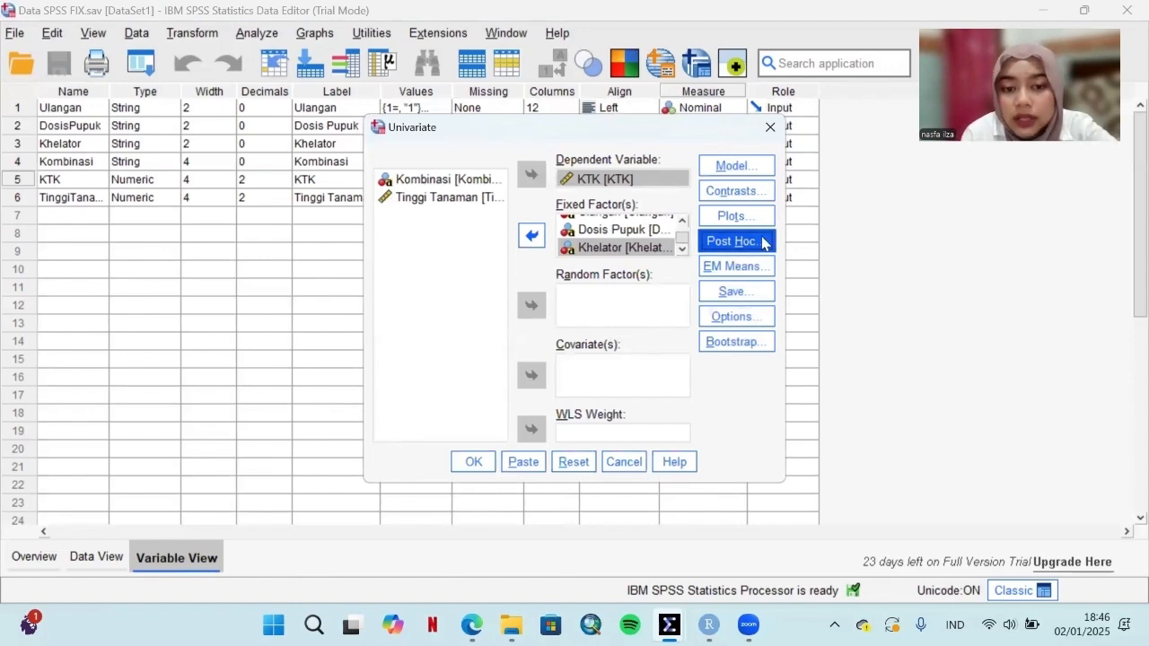
{"action": "left_click", "coordinate": [469, 463]}
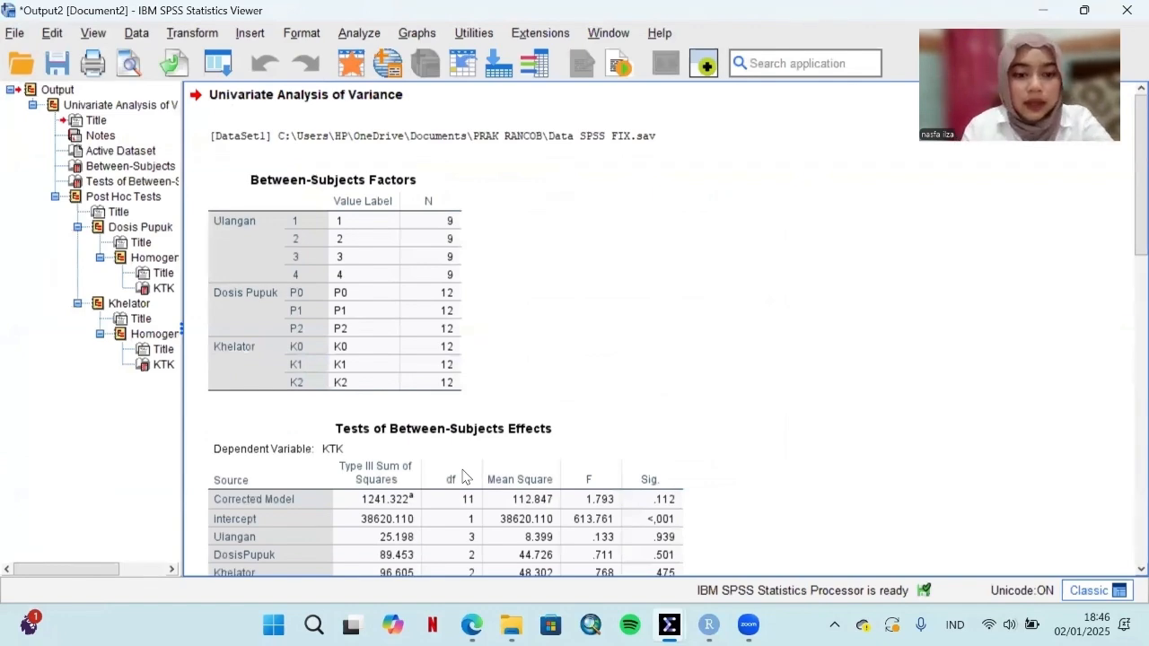
Step: Examine the between-subjects effects on KTK and the Duncan homogeneous subsets for Dosis Pupuk and Khelator
{"action": "scroll", "coordinate": [491, 349], "scroll_direction": "down", "scroll_amount": 4}
{"action": "scroll", "coordinate": [492, 348], "scroll_direction": "up", "scroll_amount": 3}
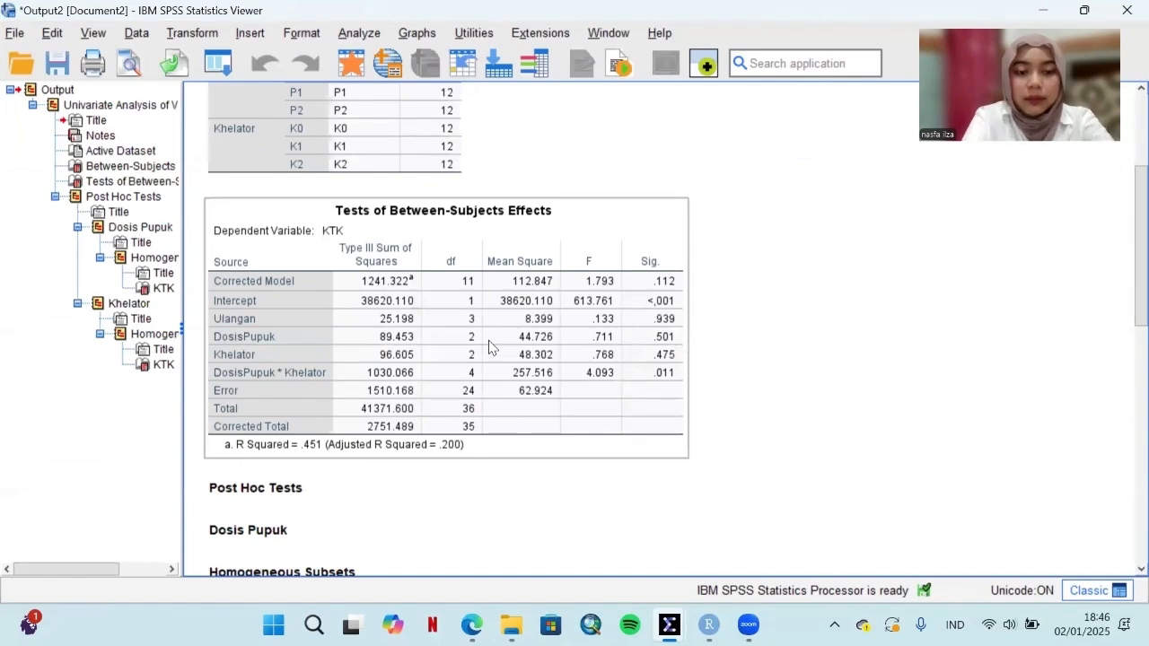
{"action": "scroll", "coordinate": [468, 314], "scroll_direction": "up", "scroll_amount": 3}
{"action": "scroll", "coordinate": [469, 280], "scroll_direction": "down", "scroll_amount": 3}
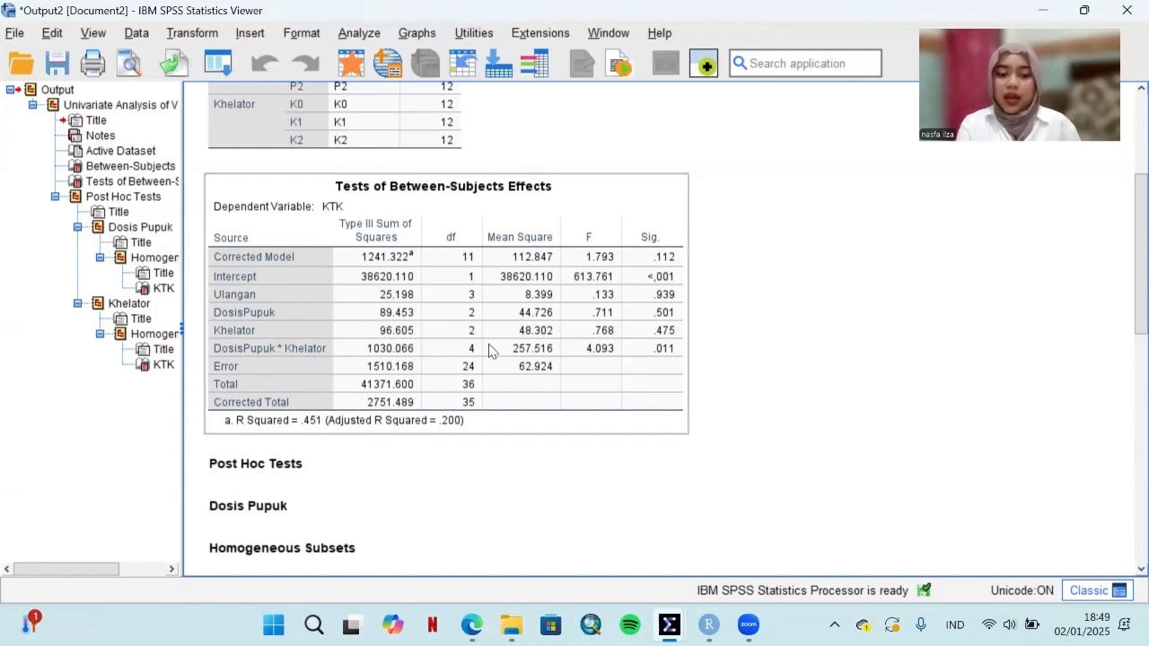
{"action": "scroll", "coordinate": [492, 351], "scroll_direction": "down", "scroll_amount": 2}
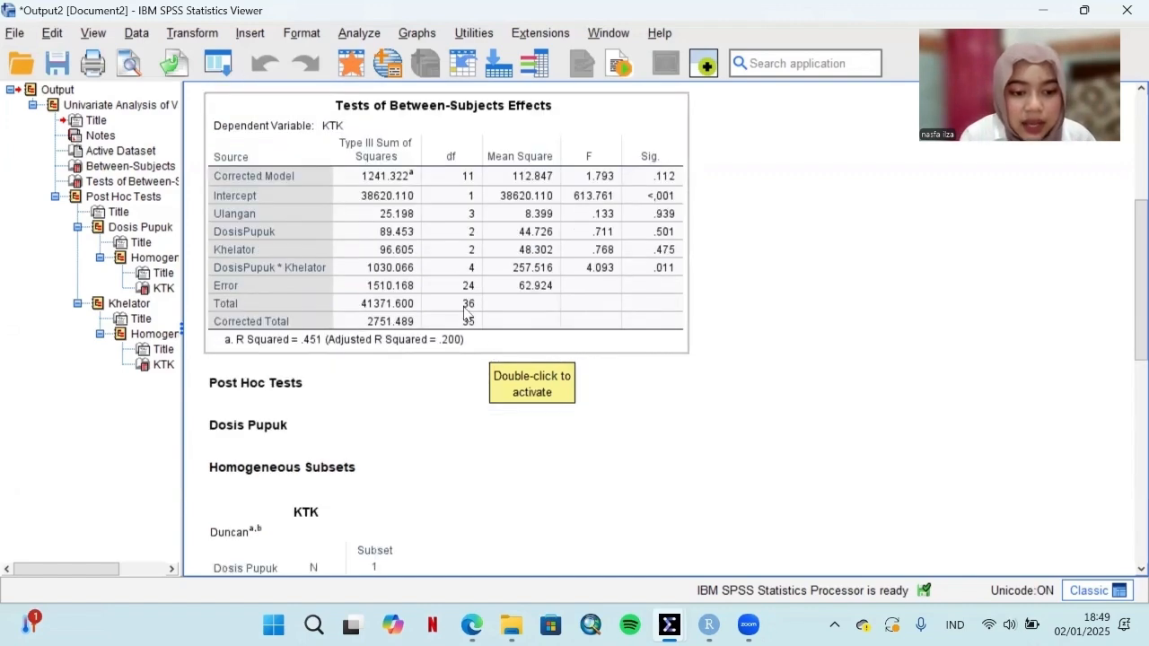
{"action": "scroll", "coordinate": [459, 392], "scroll_direction": "down", "scroll_amount": 2}
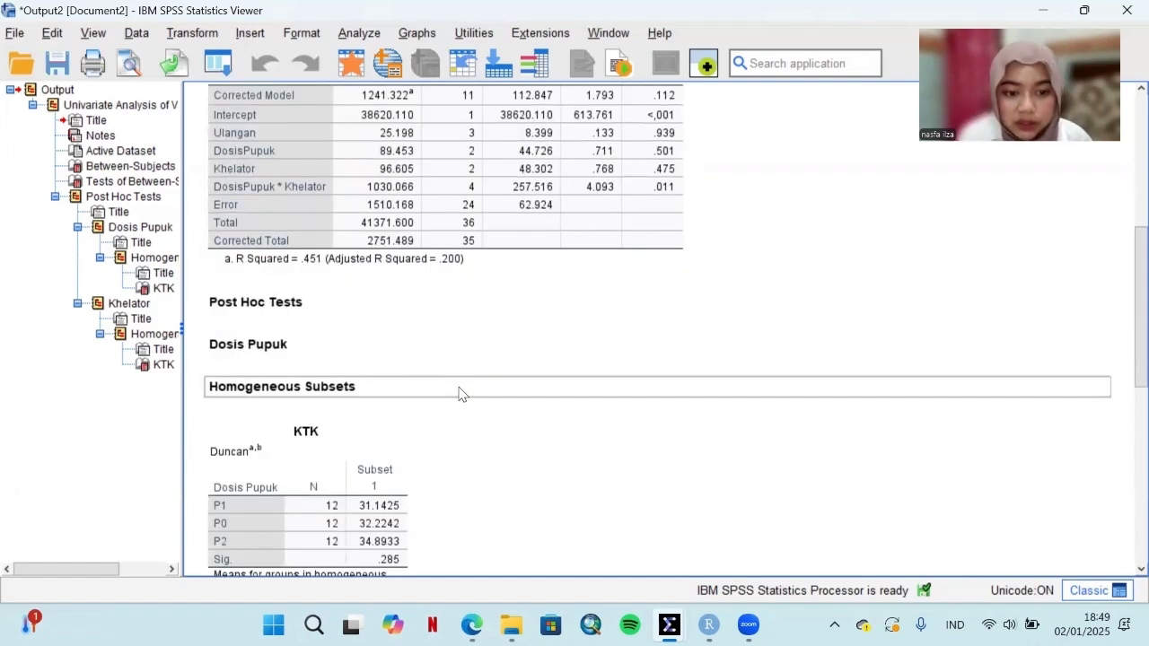
{"action": "scroll", "coordinate": [458, 375], "scroll_direction": "down", "scroll_amount": 4}
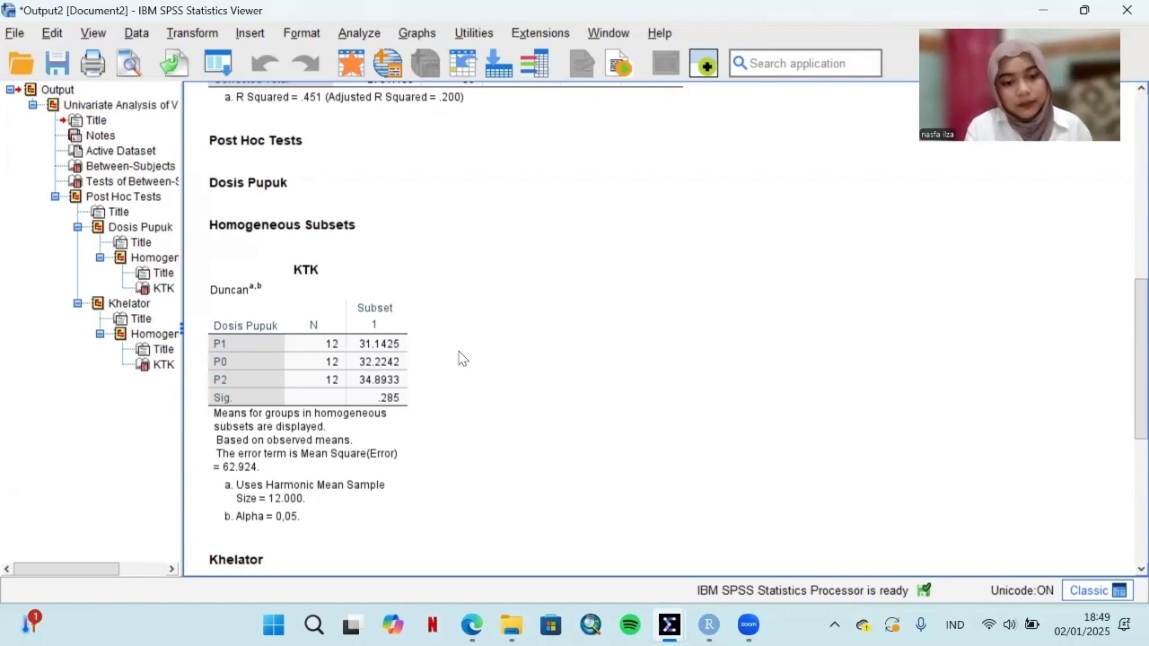
{"action": "scroll", "coordinate": [458, 358], "scroll_direction": "down", "scroll_amount": 3}
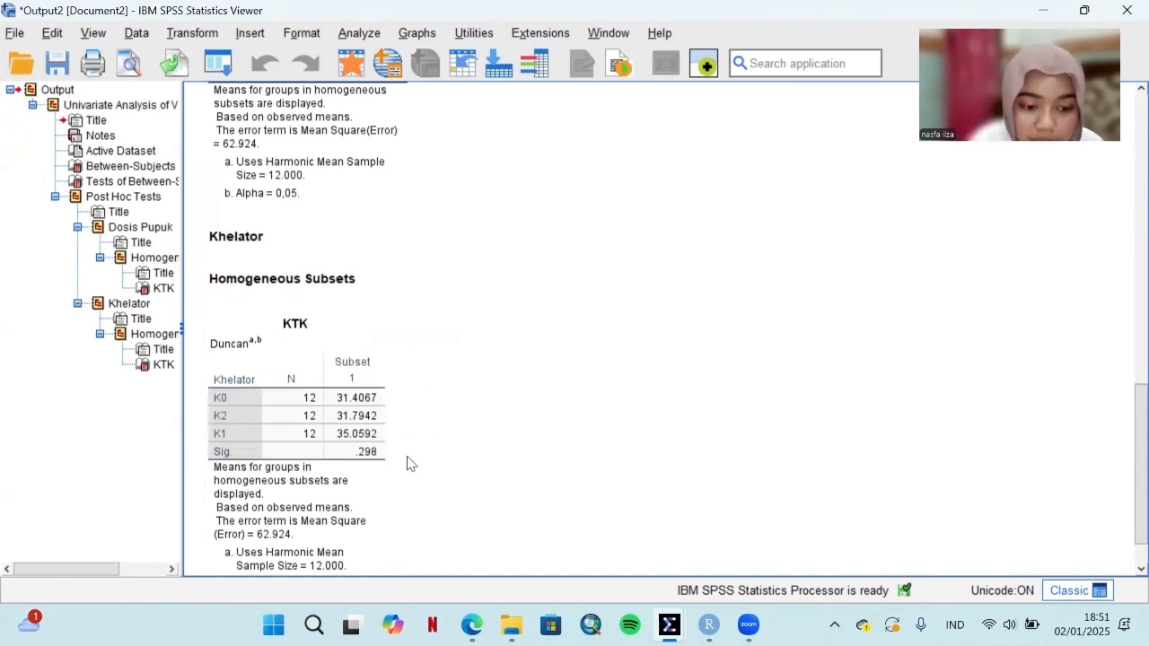
{"action": "scroll", "coordinate": [414, 442], "scroll_direction": "down", "scroll_amount": 1}
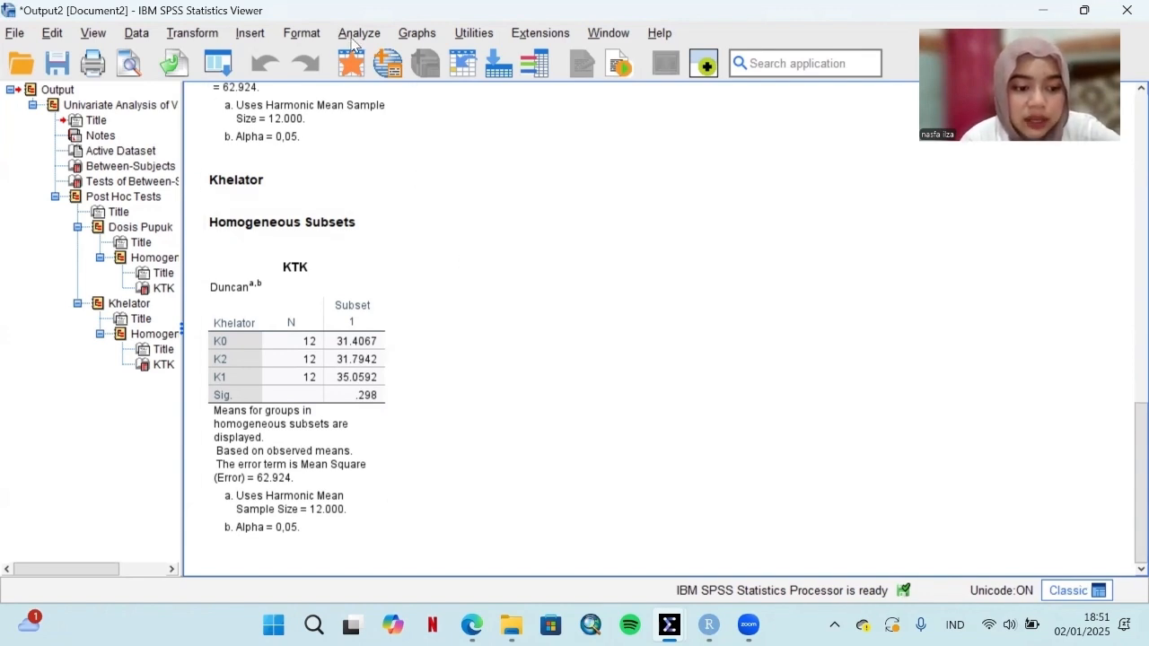
Step: Set up another Univariate analysis of KTK, replacing the fixed factors Ulangan, Dosis Pupuk and Khelator with Kombinasi
{"action": "left_click", "coordinate": [356, 36]}
{"action": "mouse_move", "coordinate": [405, 197]}
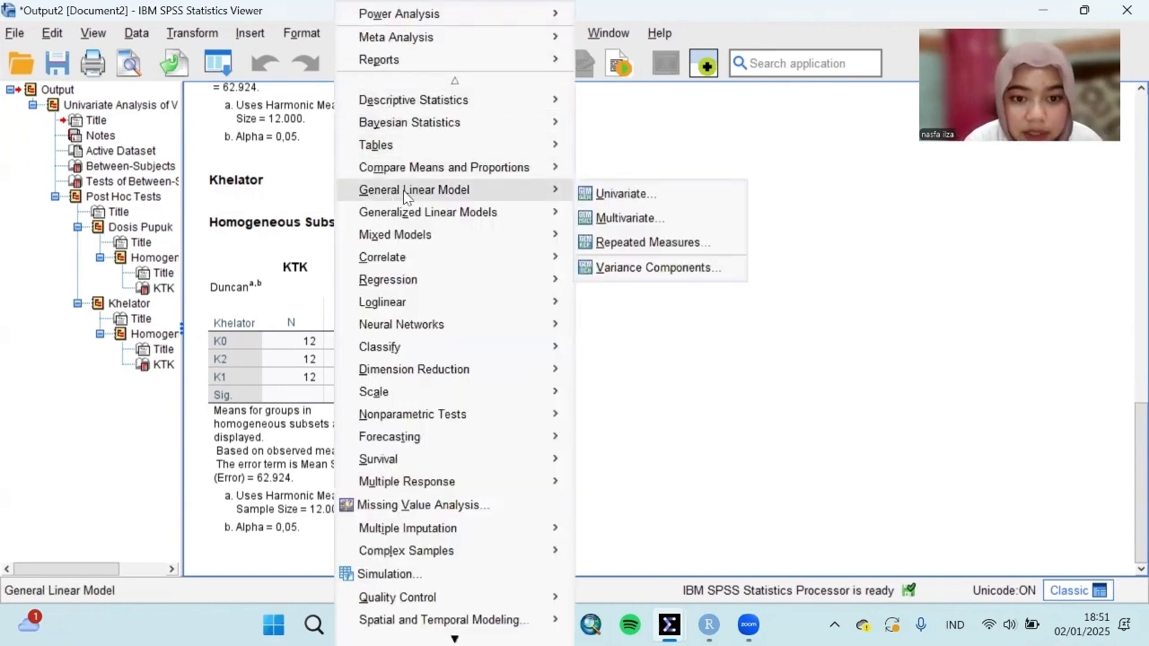
{"action": "left_click", "coordinate": [620, 191]}
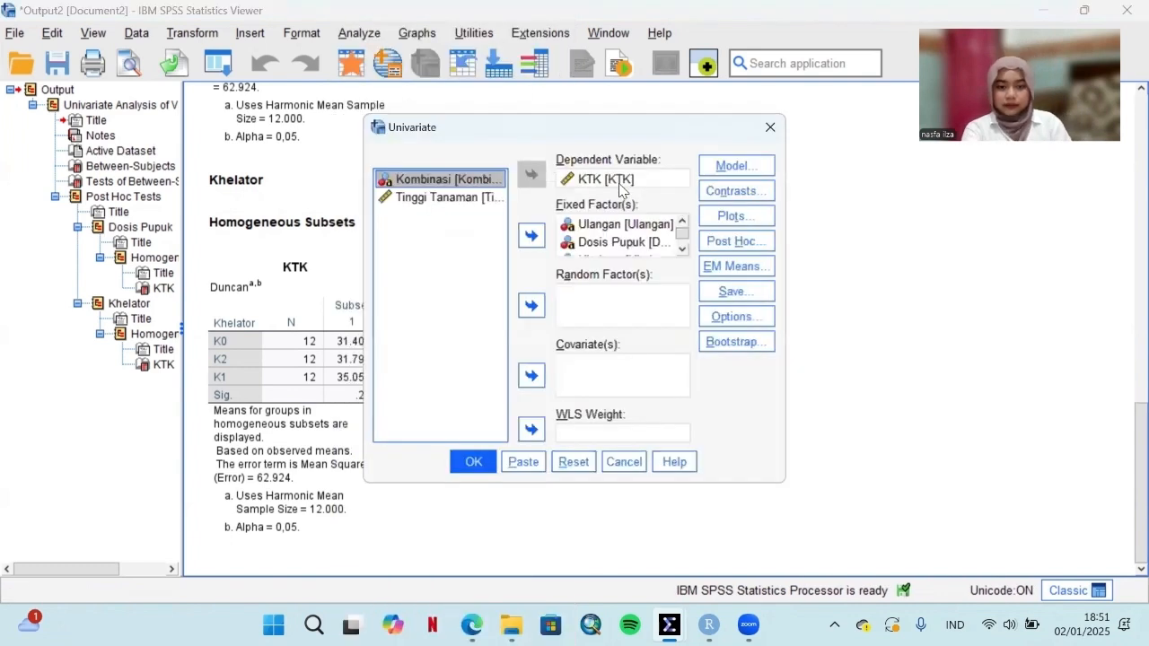
{"action": "left_click", "coordinate": [587, 225]}
{"action": "double_click", "coordinate": [593, 224]}
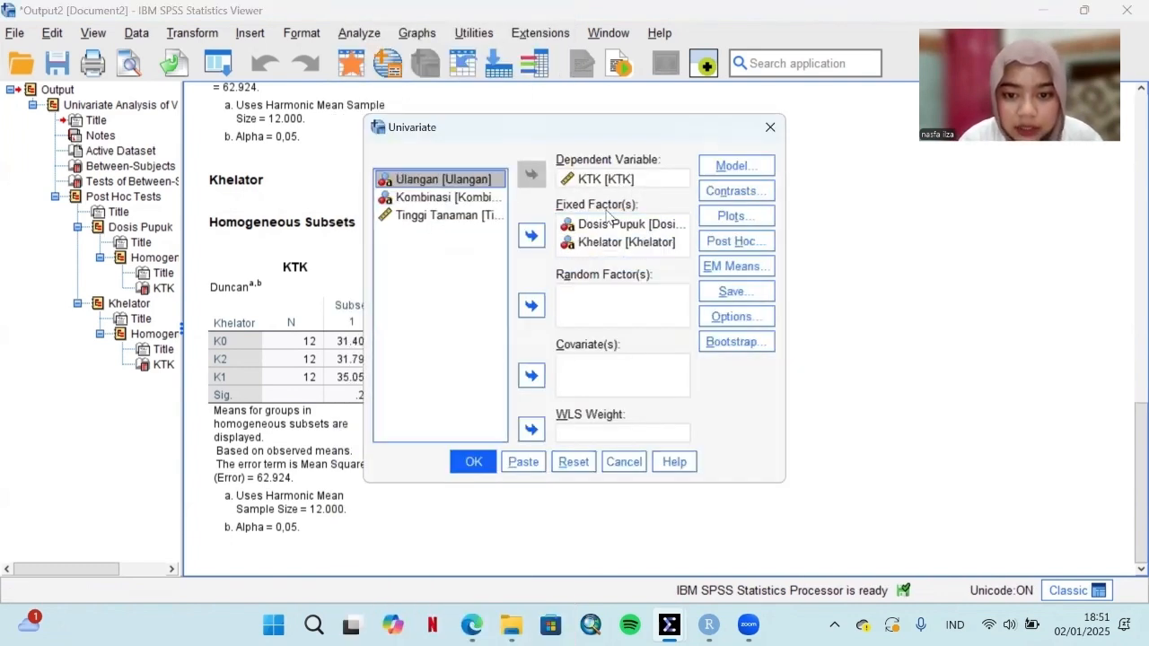
{"action": "left_click", "coordinate": [609, 225]}
{"action": "double_click", "coordinate": [607, 226]}
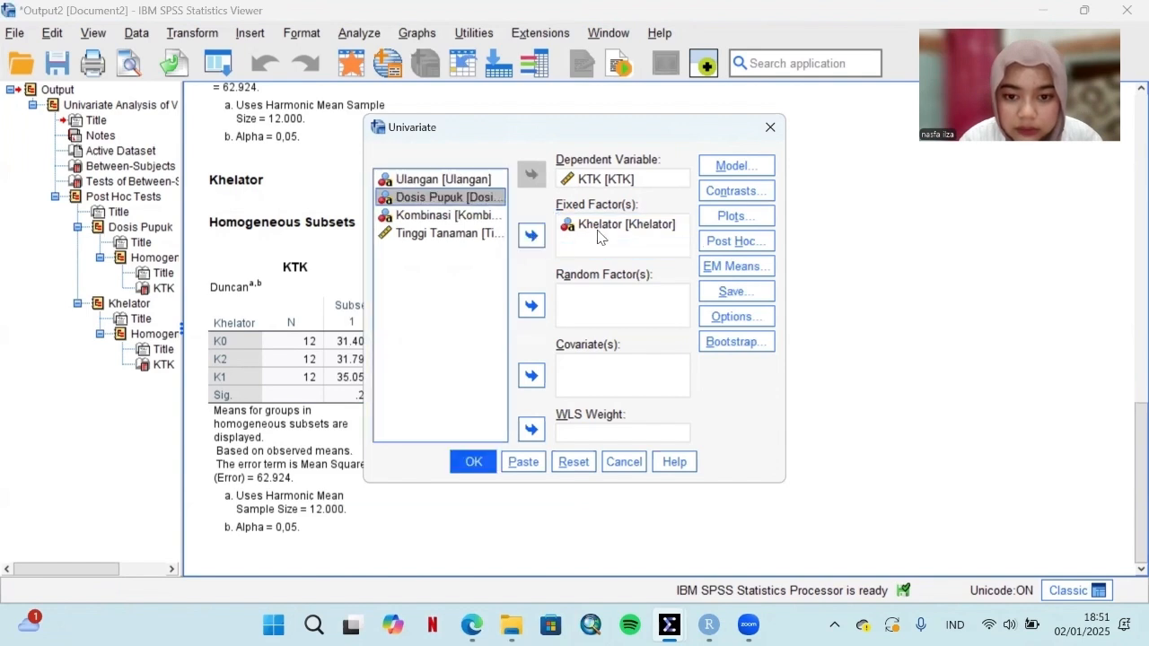
{"action": "left_click", "coordinate": [599, 237]}
{"action": "left_click", "coordinate": [530, 235]}
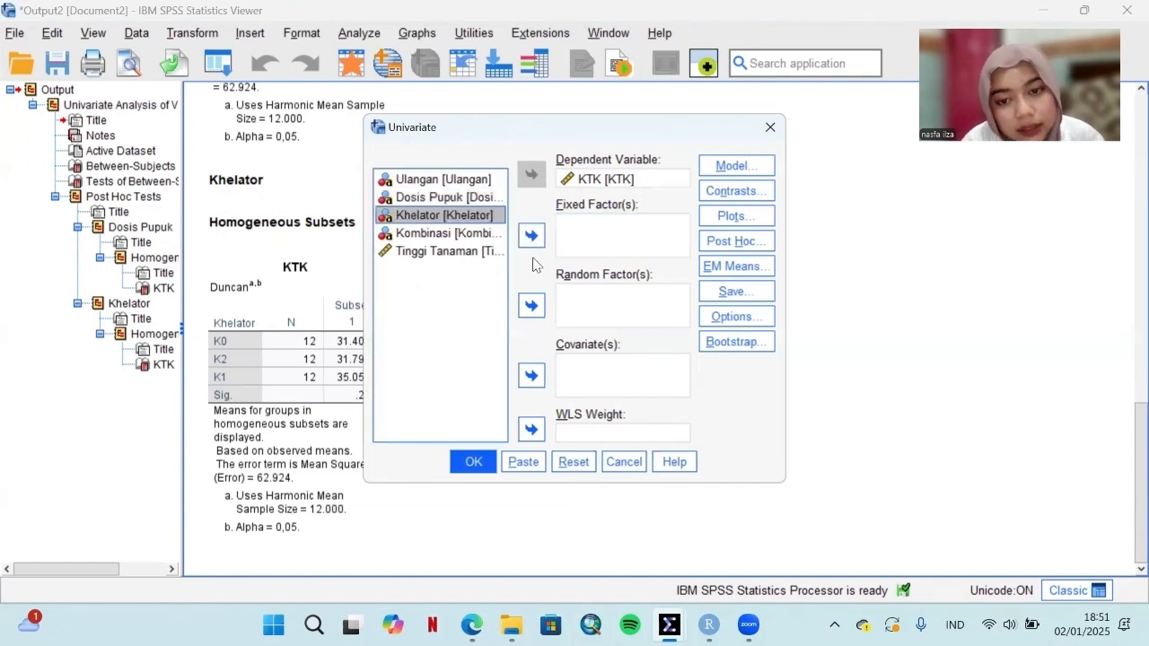
{"action": "left_click", "coordinate": [442, 235]}
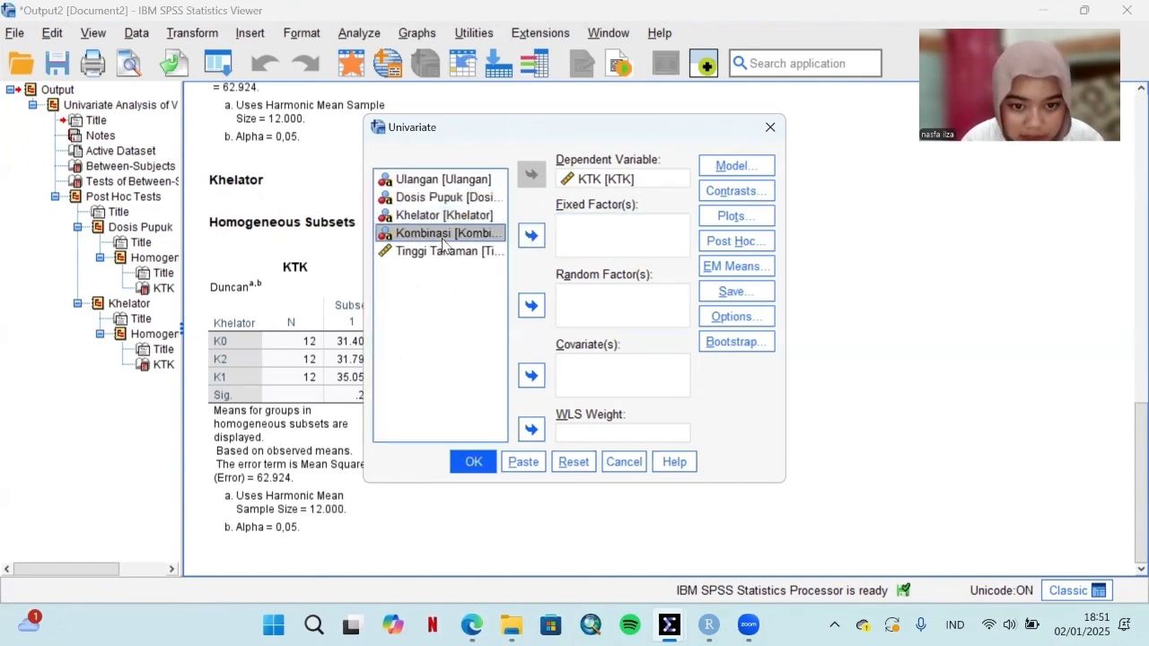
{"action": "left_click", "coordinate": [529, 235]}
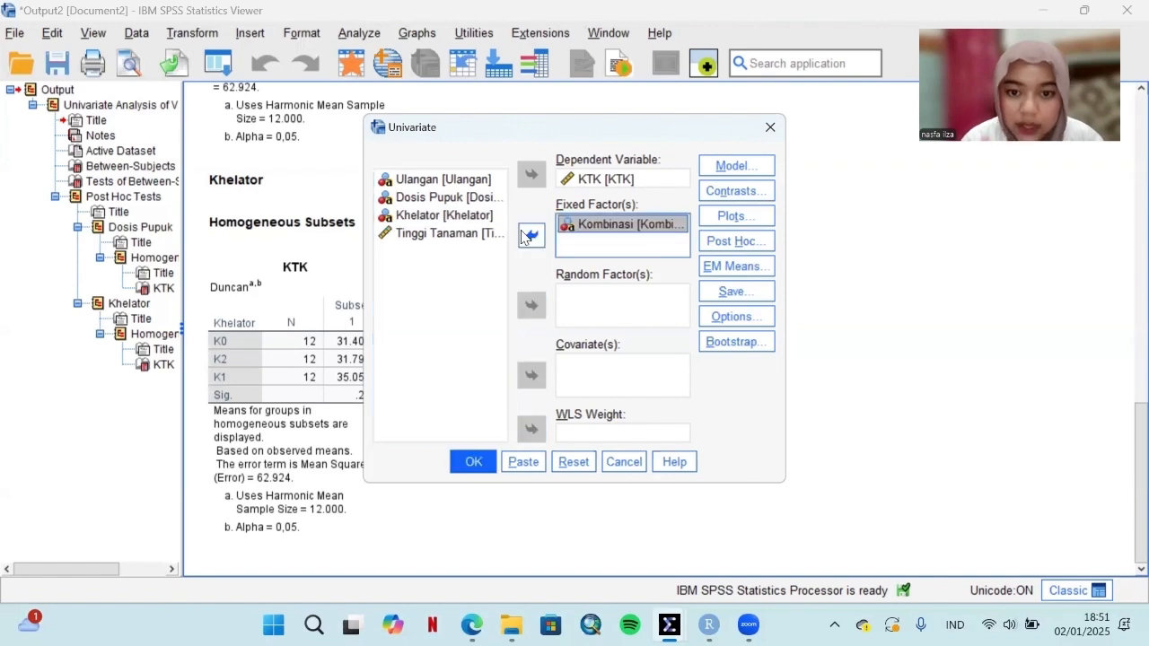
Step: Add Kombinasi as a model term in the Univariate analysis of KTK and accept the model
{"action": "left_click", "coordinate": [734, 166]}
{"action": "left_click", "coordinate": [500, 302]}
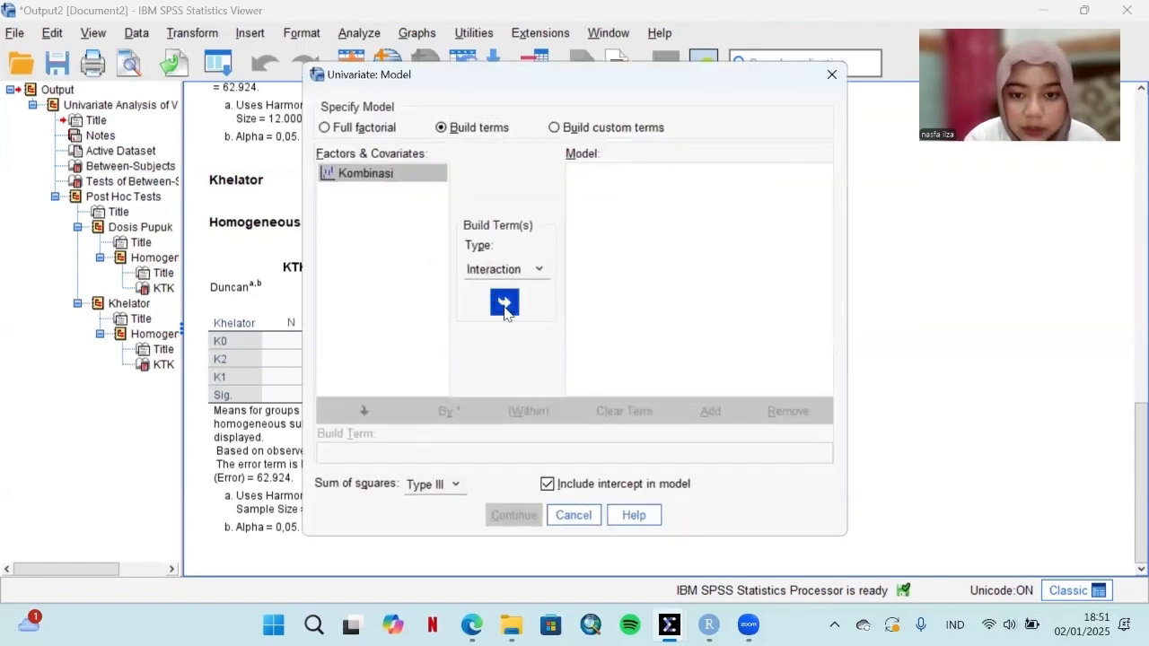
{"action": "left_click", "coordinate": [513, 515]}
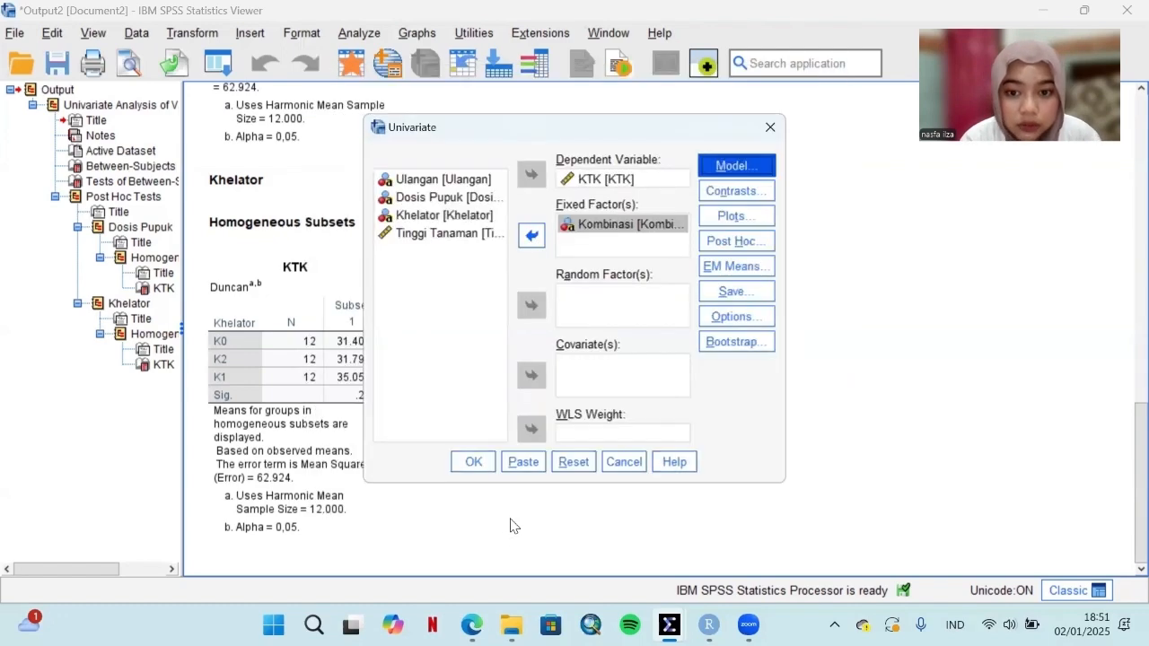
Step: Request a Duncan post hoc test for Kombinasi and run the Univariate analysis
{"action": "left_click", "coordinate": [732, 242]}
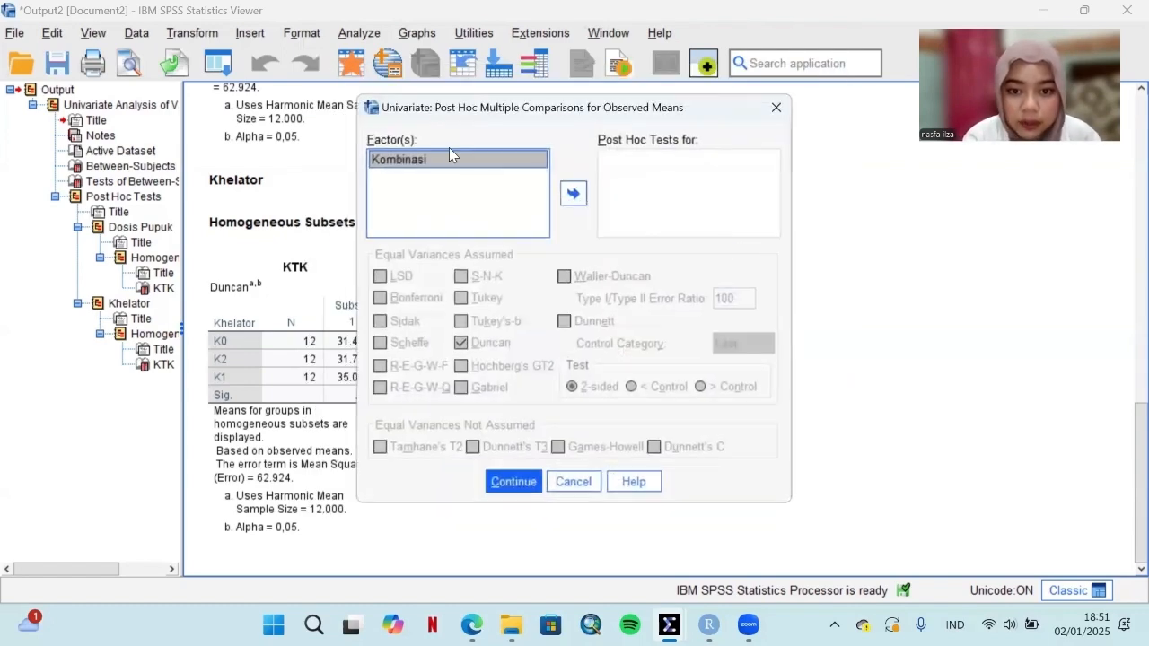
{"action": "left_click", "coordinate": [572, 194]}
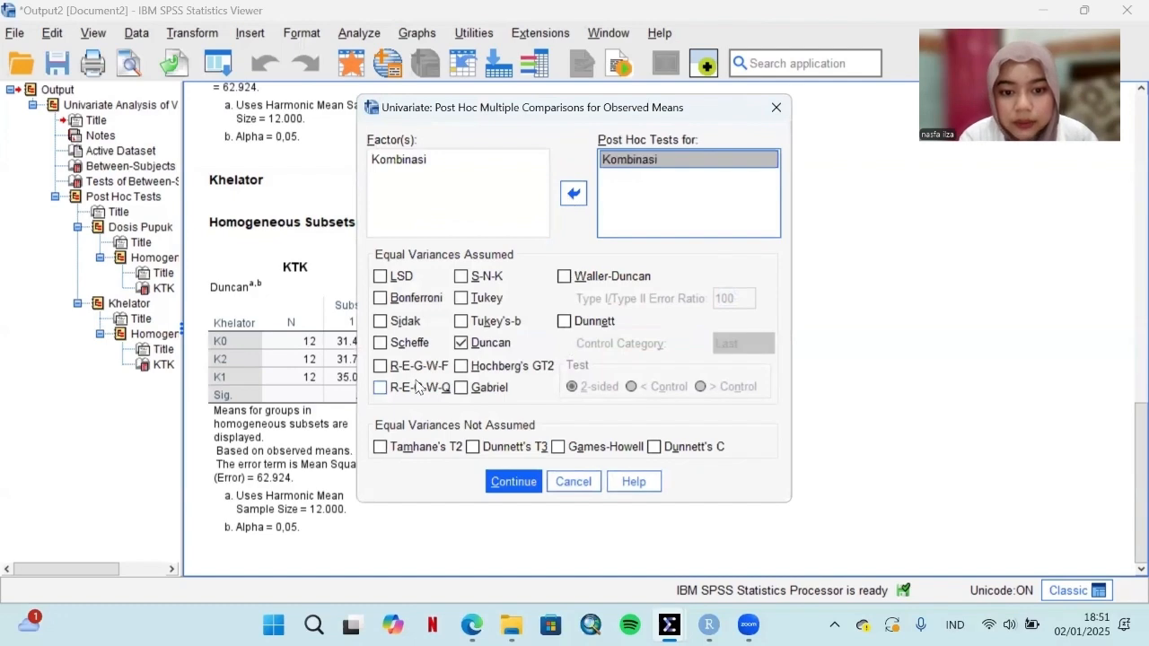
{"action": "left_click", "coordinate": [492, 482]}
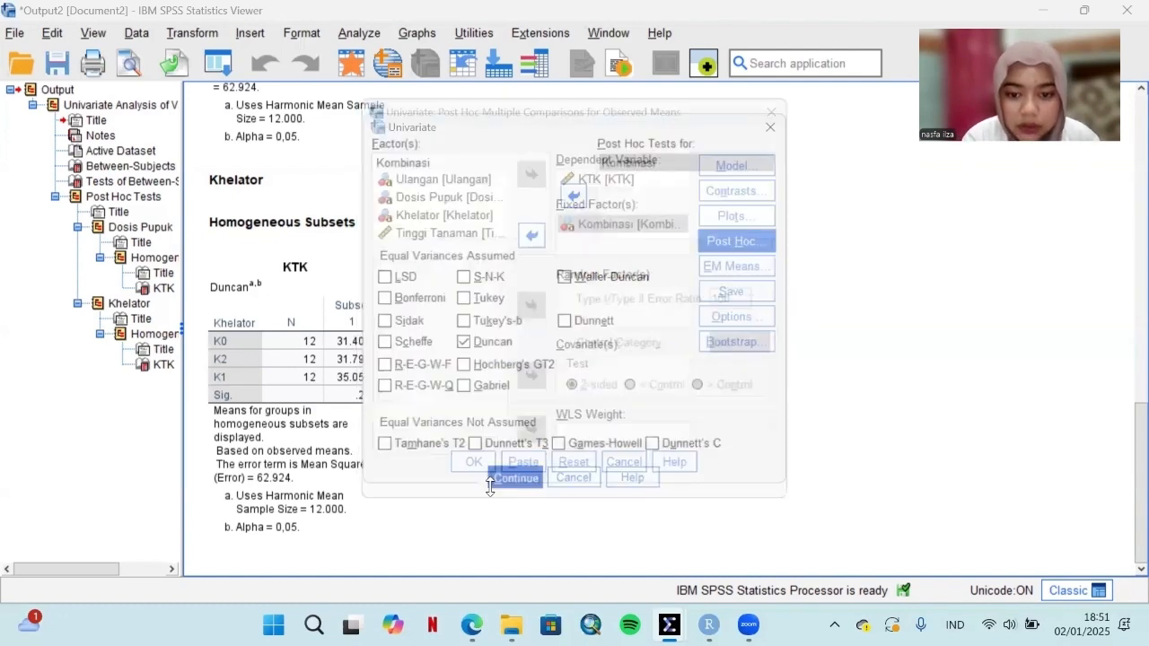
{"action": "left_click", "coordinate": [473, 462]}
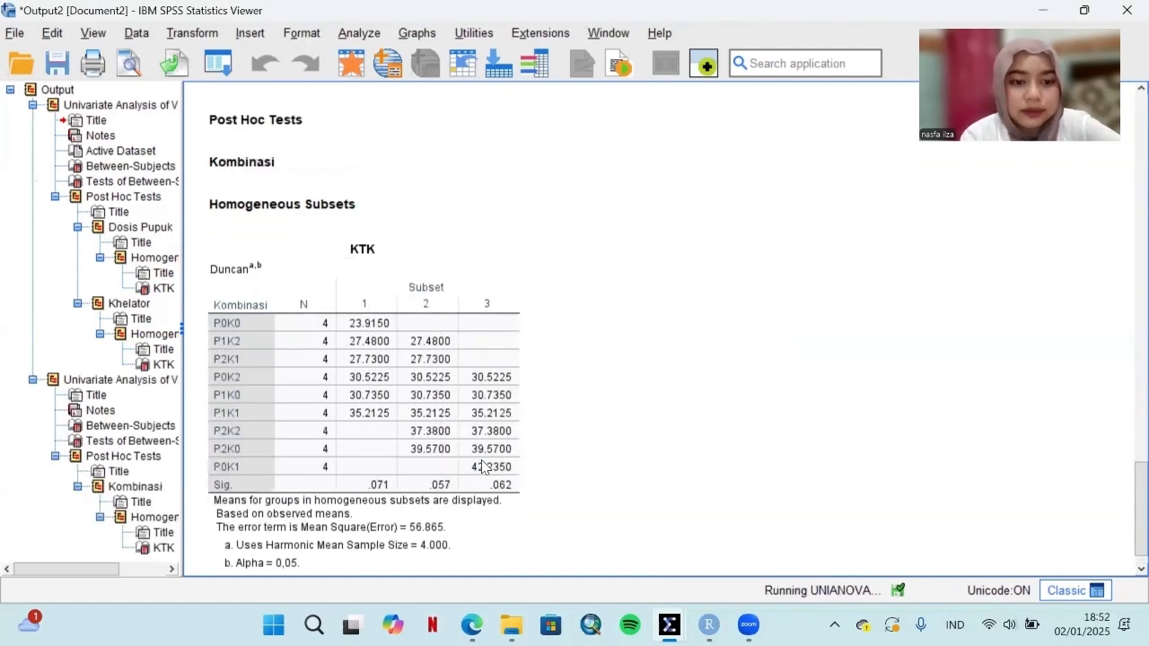
Step: Examine the between-subjects effects of Kombinasi on KTK and the Duncan homogeneous subsets for the combinations
{"action": "scroll", "coordinate": [554, 323], "scroll_direction": "down", "scroll_amount": 8}
{"action": "scroll", "coordinate": [555, 323], "scroll_direction": "down", "scroll_amount": 3}
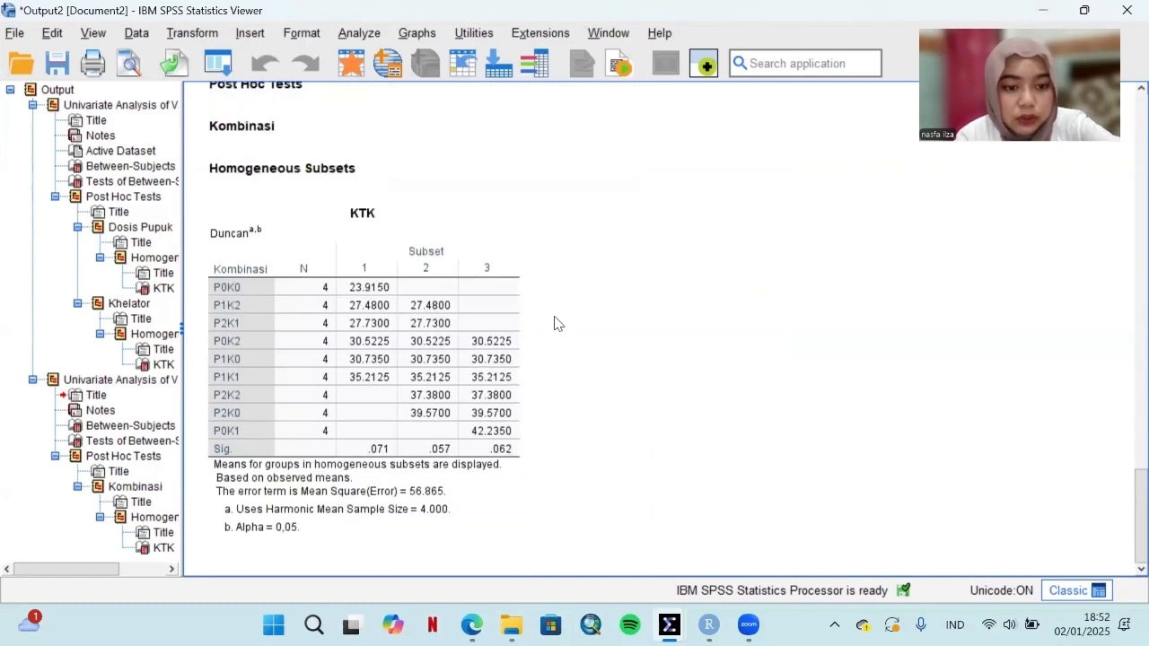
{"action": "scroll", "coordinate": [555, 323], "scroll_direction": "up", "scroll_amount": 8}
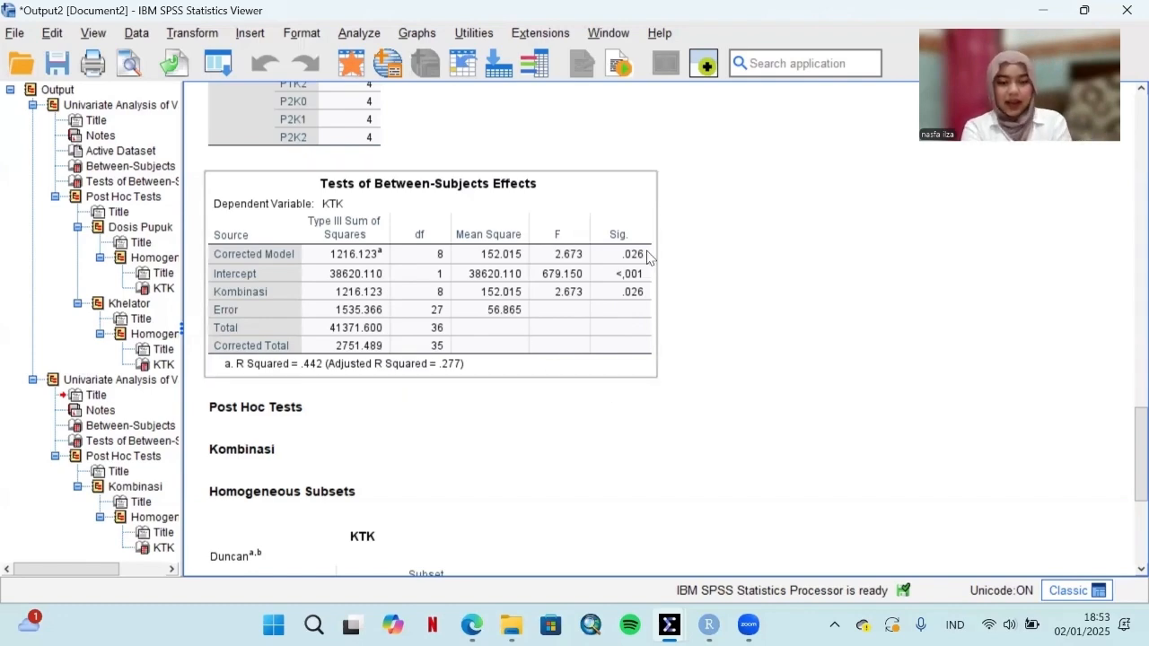
{"action": "scroll", "coordinate": [486, 414], "scroll_direction": "down", "scroll_amount": 3}
{"action": "scroll", "coordinate": [486, 414], "scroll_direction": "down", "scroll_amount": 3}
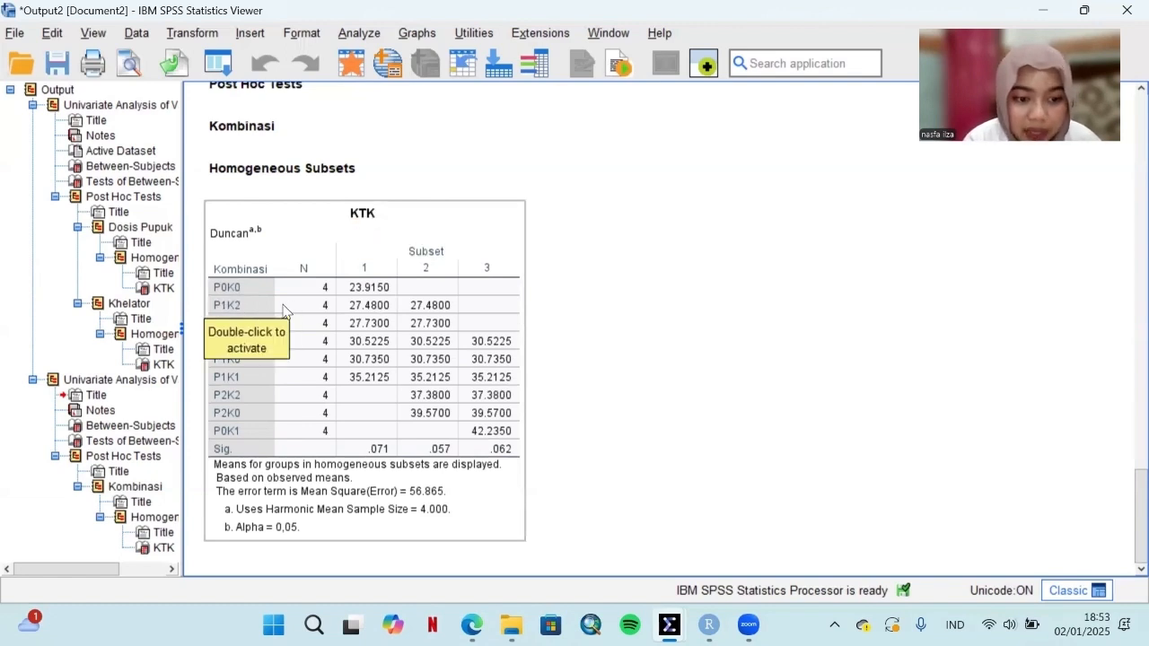
{"action": "left_click", "coordinate": [325, 400]}
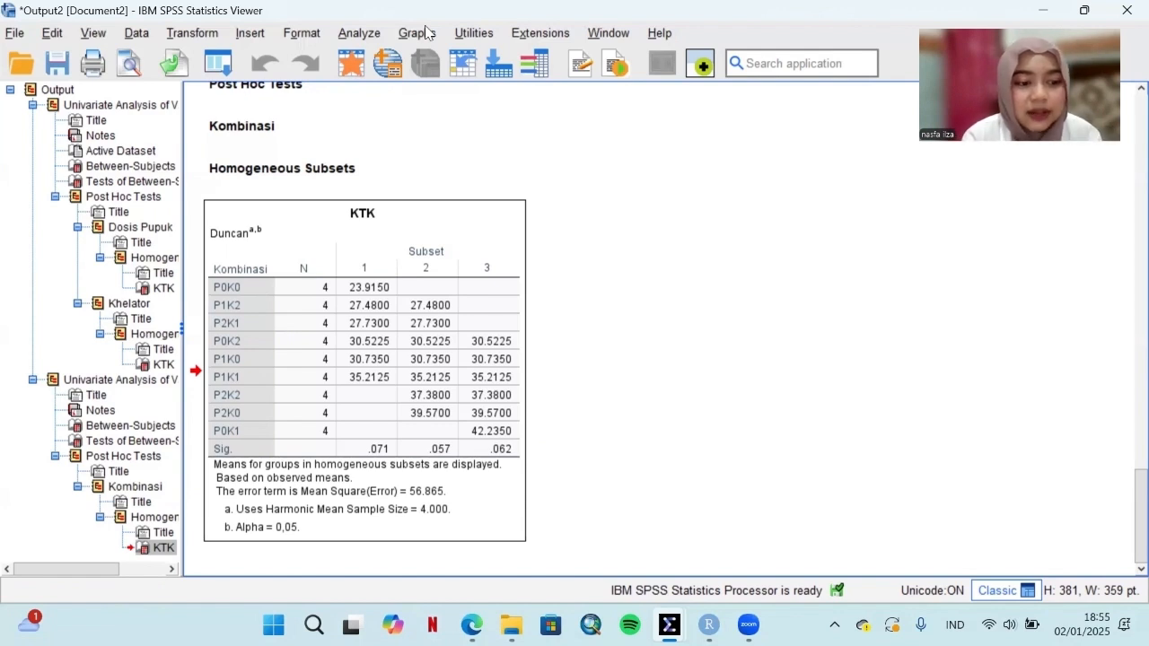
Step: Run a bivariate Pearson correlation with a two-tailed test between KTK and Tinggi Tanaman
{"action": "left_click", "coordinate": [368, 33]}
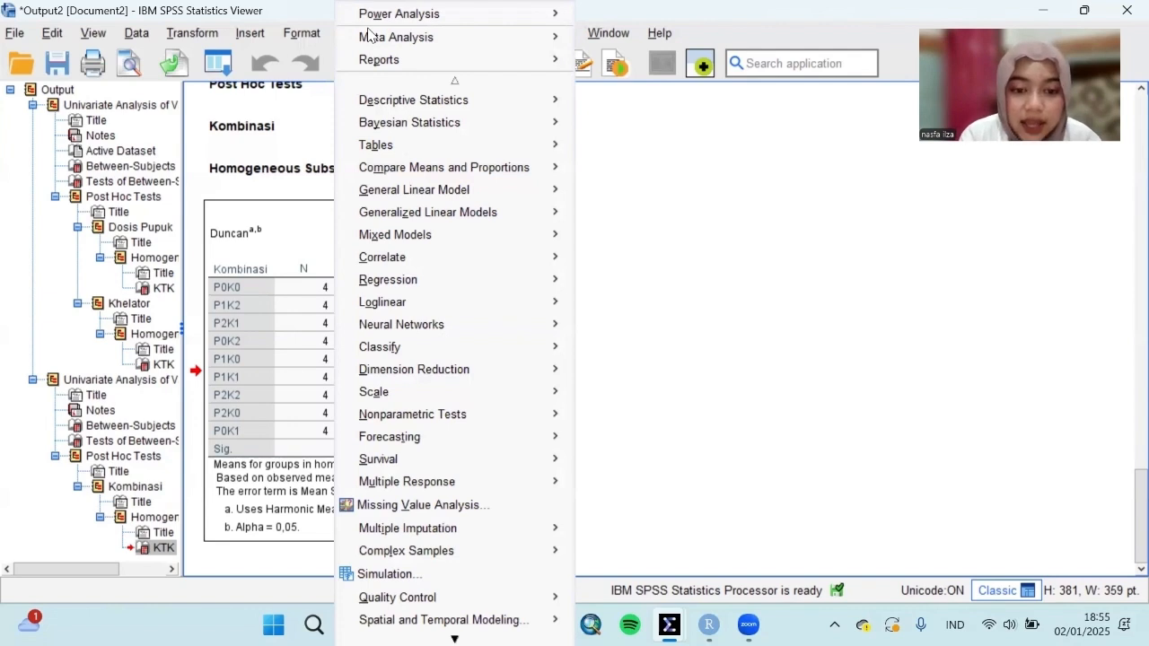
{"action": "mouse_move", "coordinate": [418, 264]}
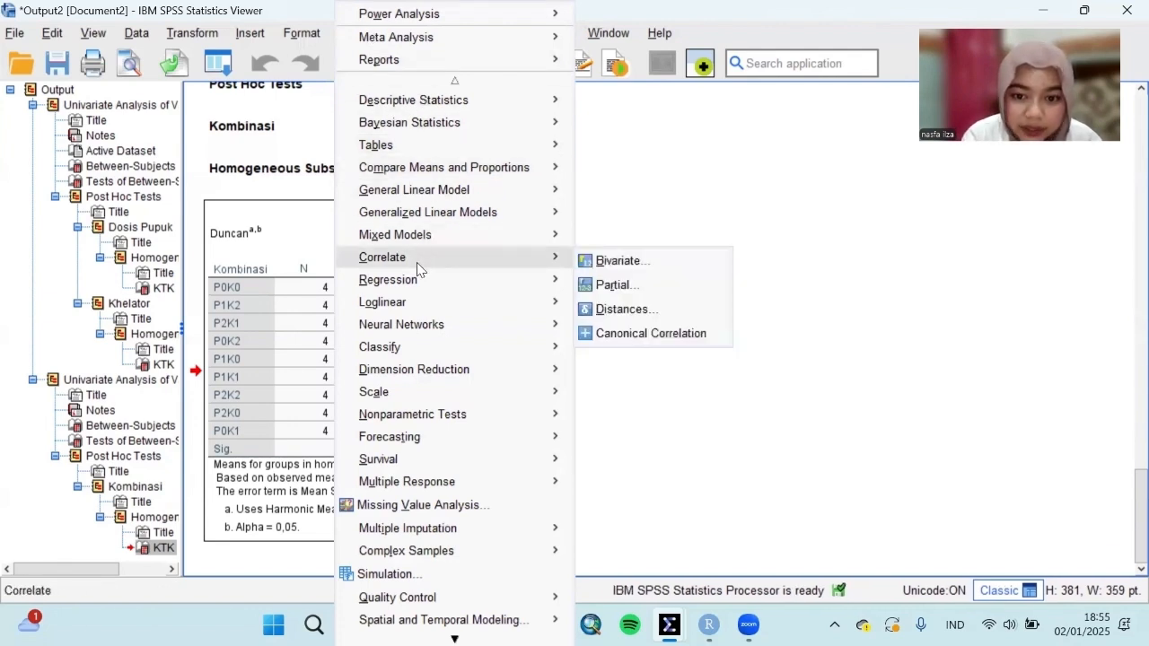
{"action": "left_click", "coordinate": [617, 261]}
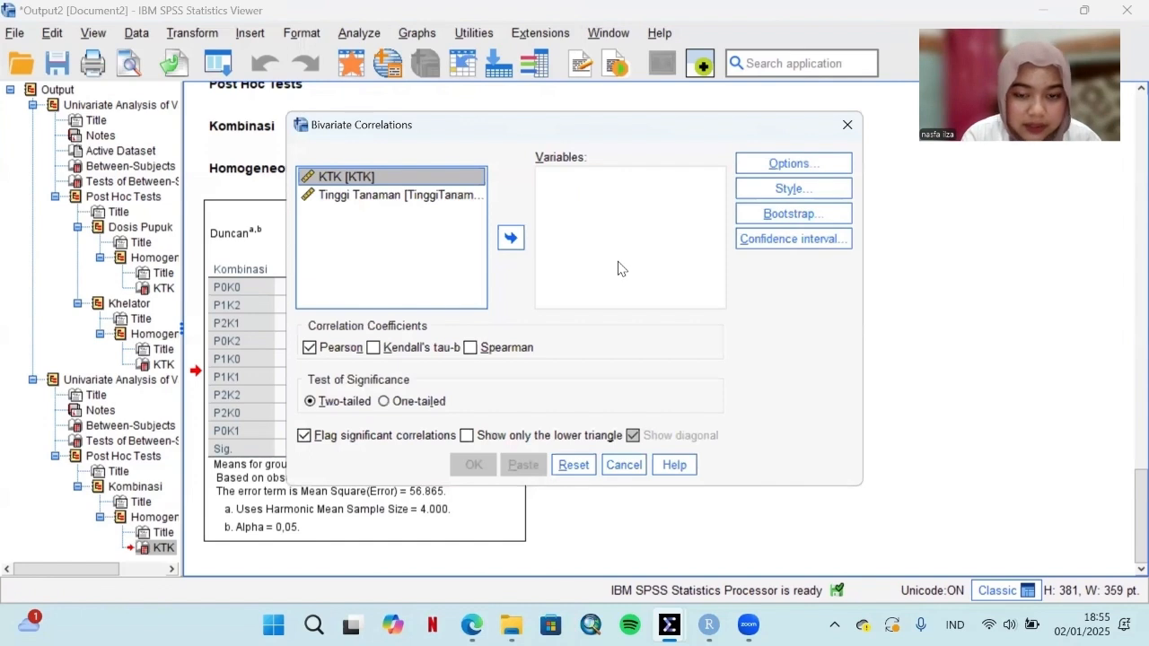
{"action": "left_click", "coordinate": [509, 237]}
{"action": "left_click", "coordinate": [410, 180]}
{"action": "left_click", "coordinate": [512, 239]}
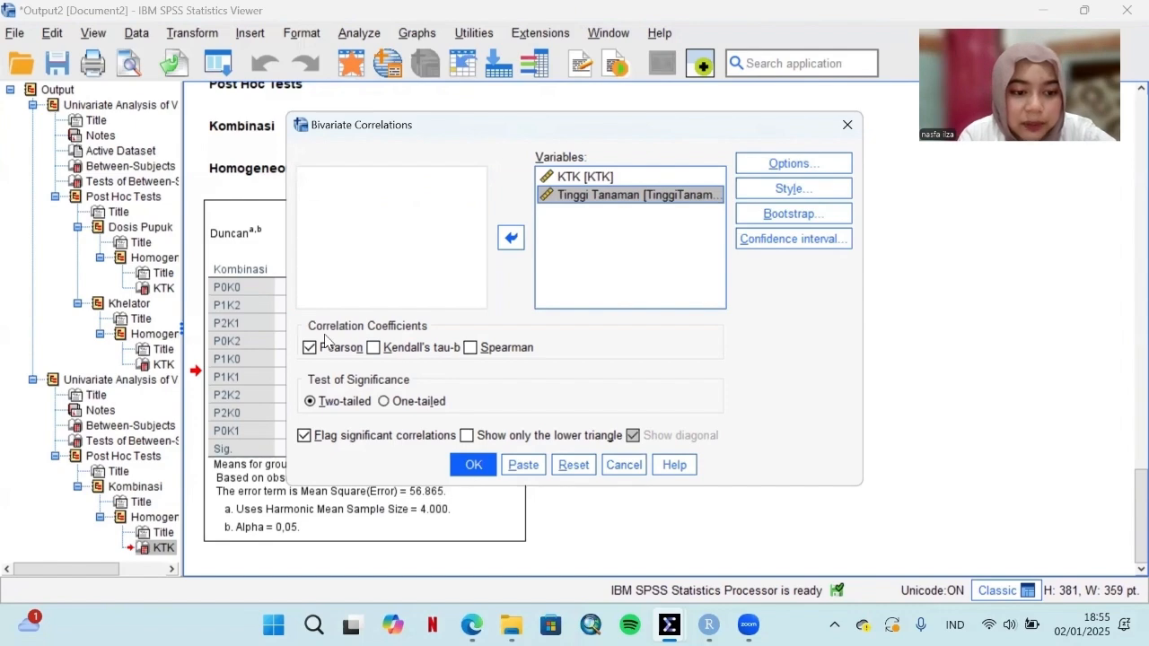
{"action": "left_click", "coordinate": [473, 465]}
{"action": "scroll", "coordinate": [472, 465], "scroll_direction": "down", "scroll_amount": 1}
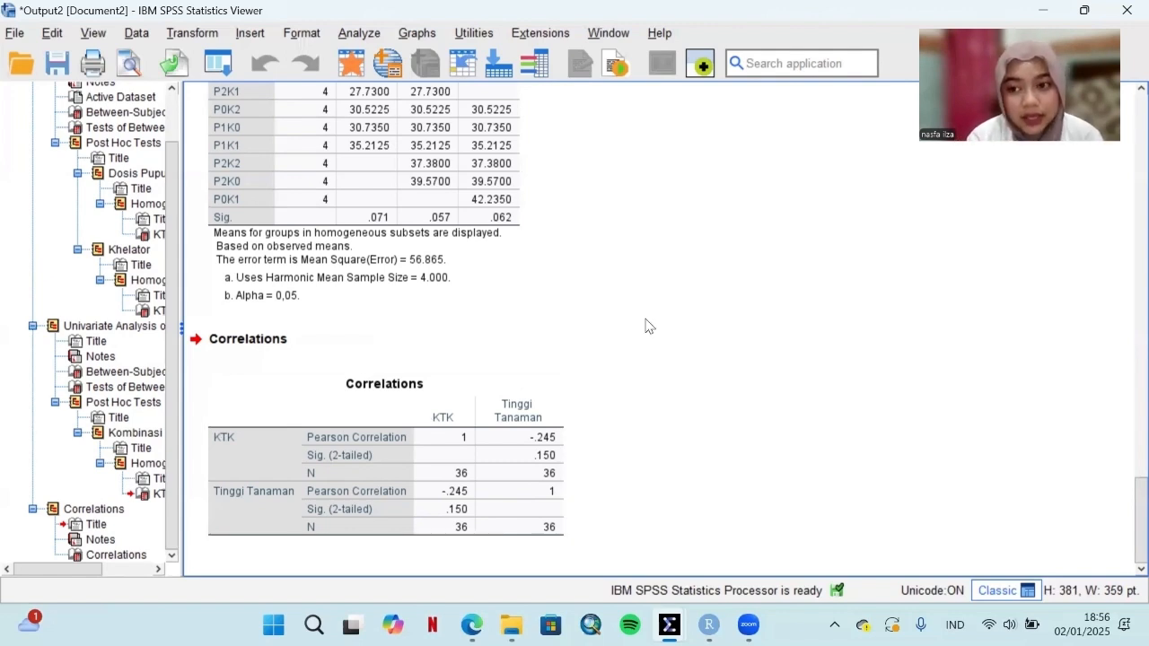
Step: Create a simple scatterplot with Tinggi Tanaman on the Y axis and KTK on the X axis
{"action": "left_click", "coordinate": [418, 34]}
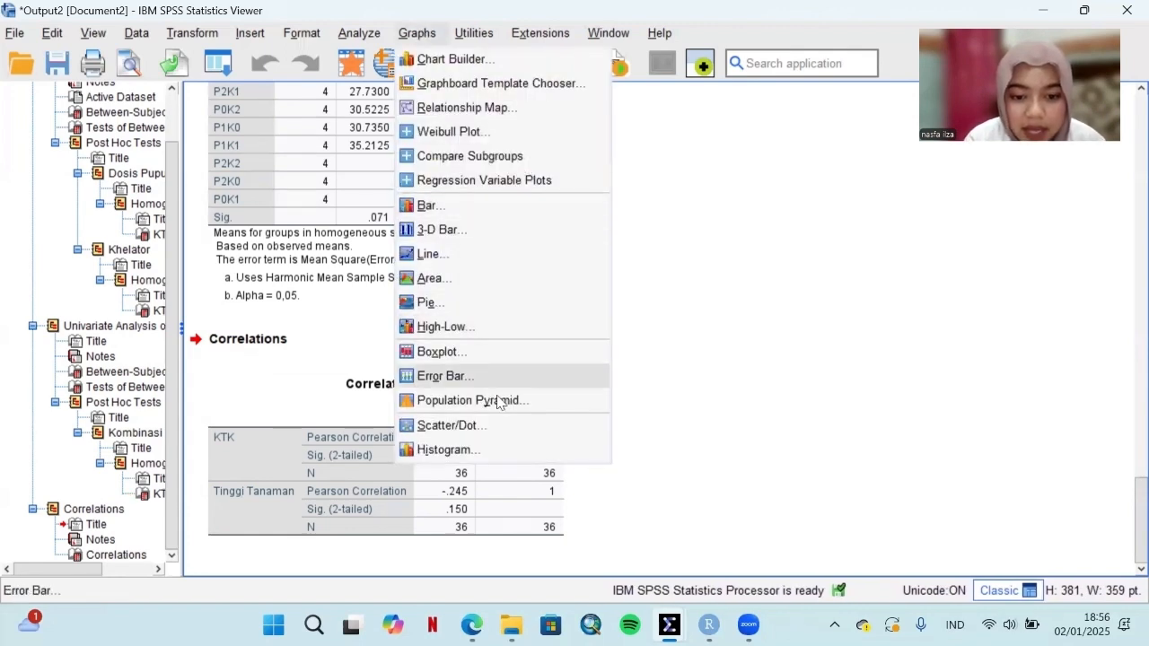
{"action": "left_click", "coordinate": [448, 425]}
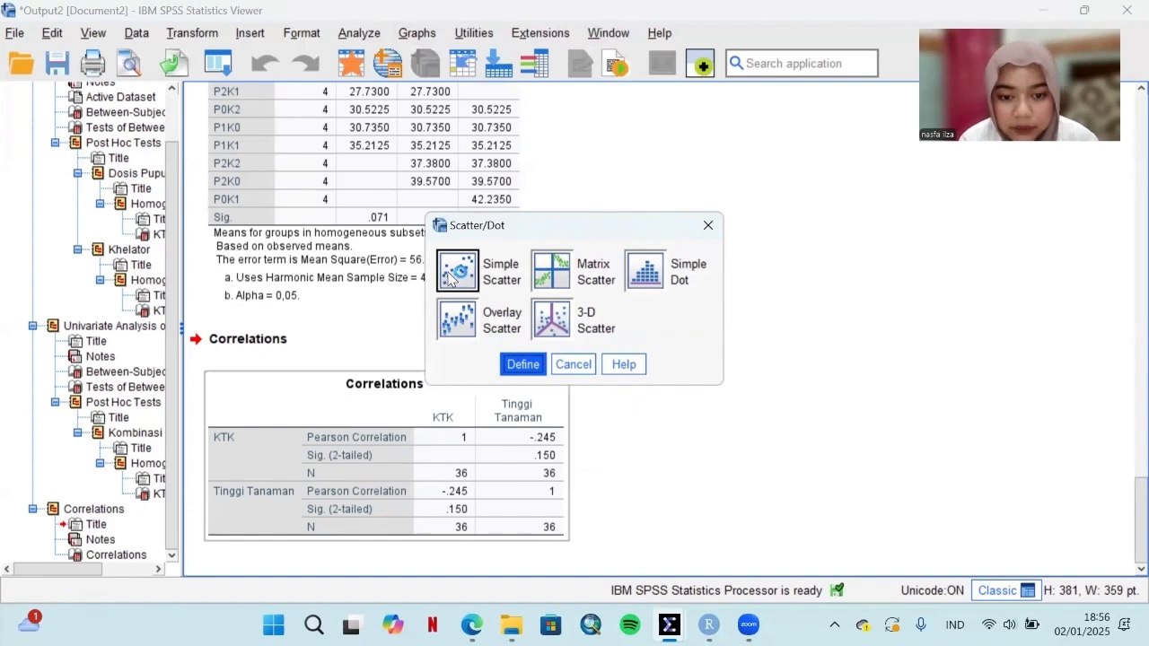
{"action": "left_click", "coordinate": [522, 364]}
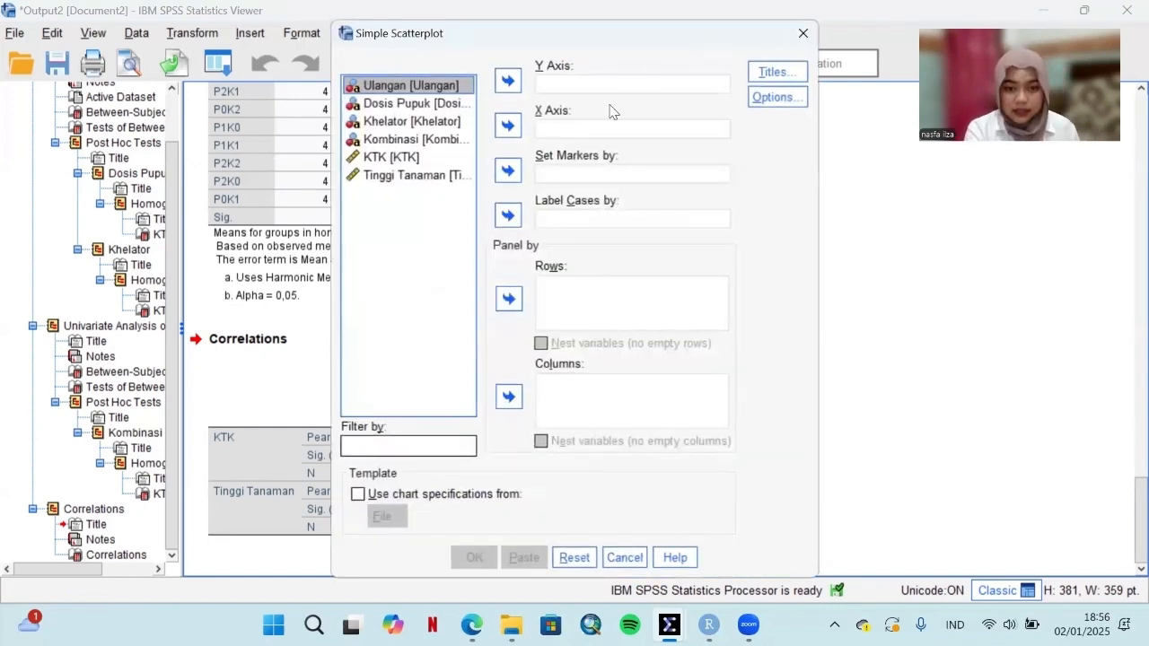
{"action": "left_click", "coordinate": [412, 179]}
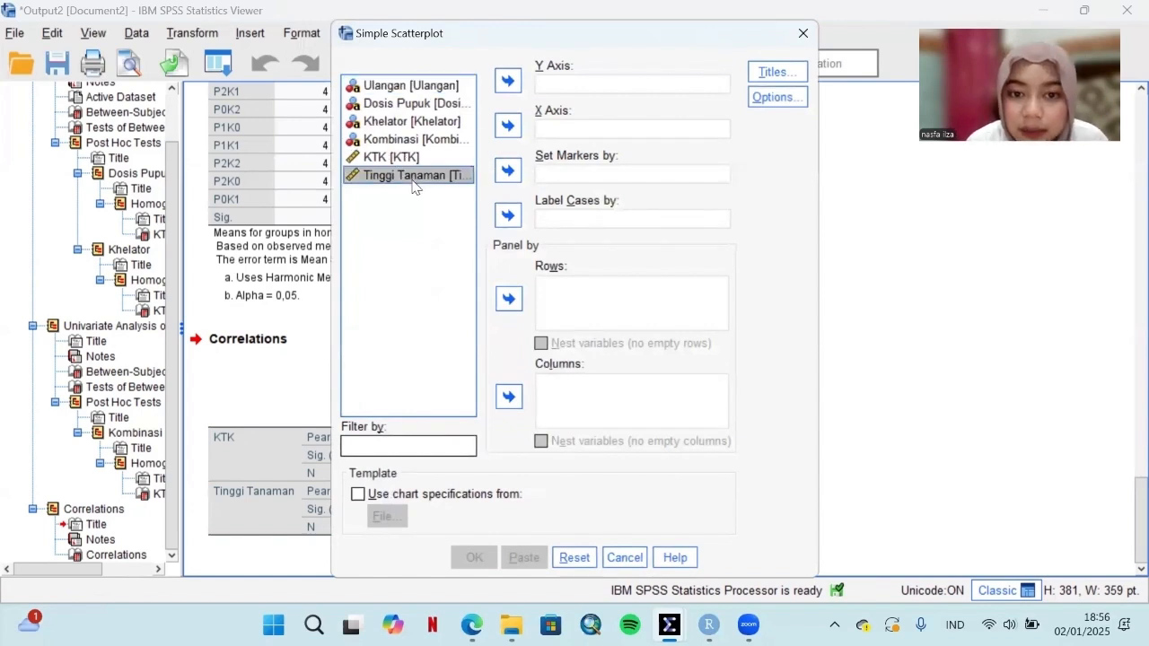
{"action": "left_click", "coordinate": [509, 83]}
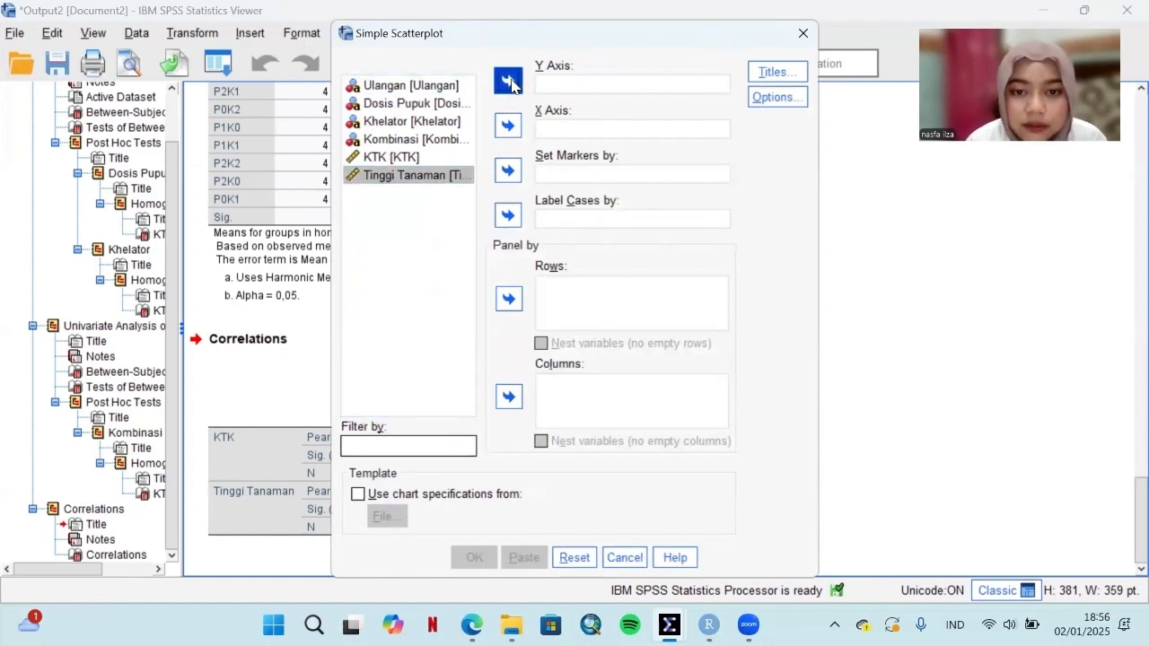
{"action": "left_click", "coordinate": [541, 130]}
{"action": "left_click", "coordinate": [401, 159]}
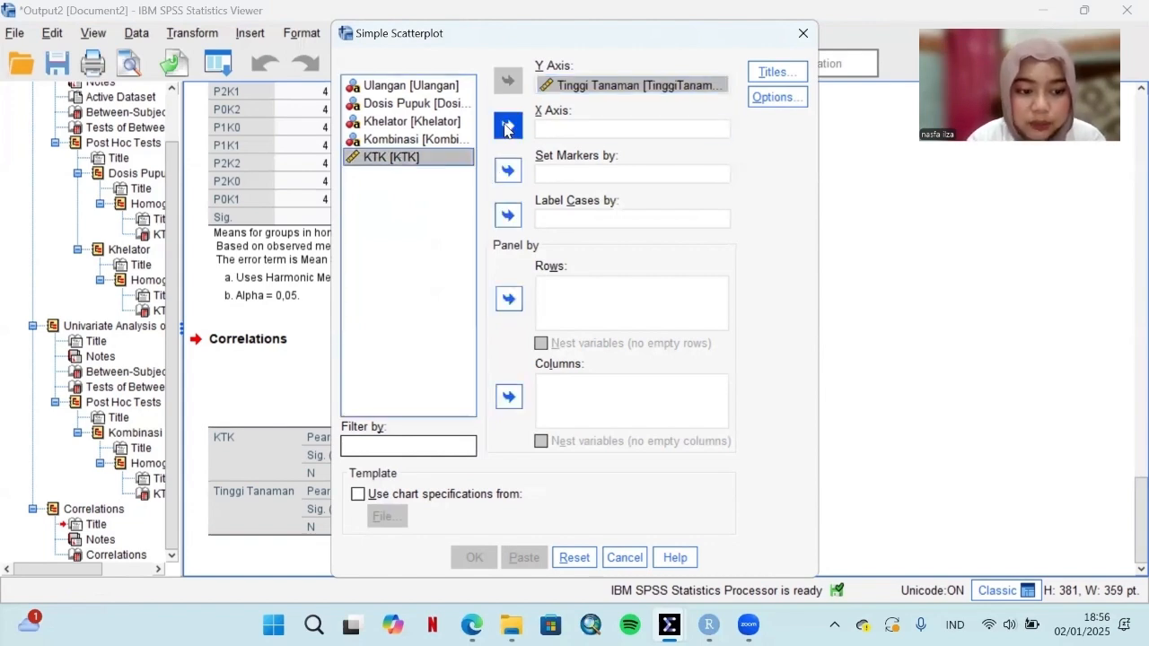
{"action": "left_click", "coordinate": [507, 126]}
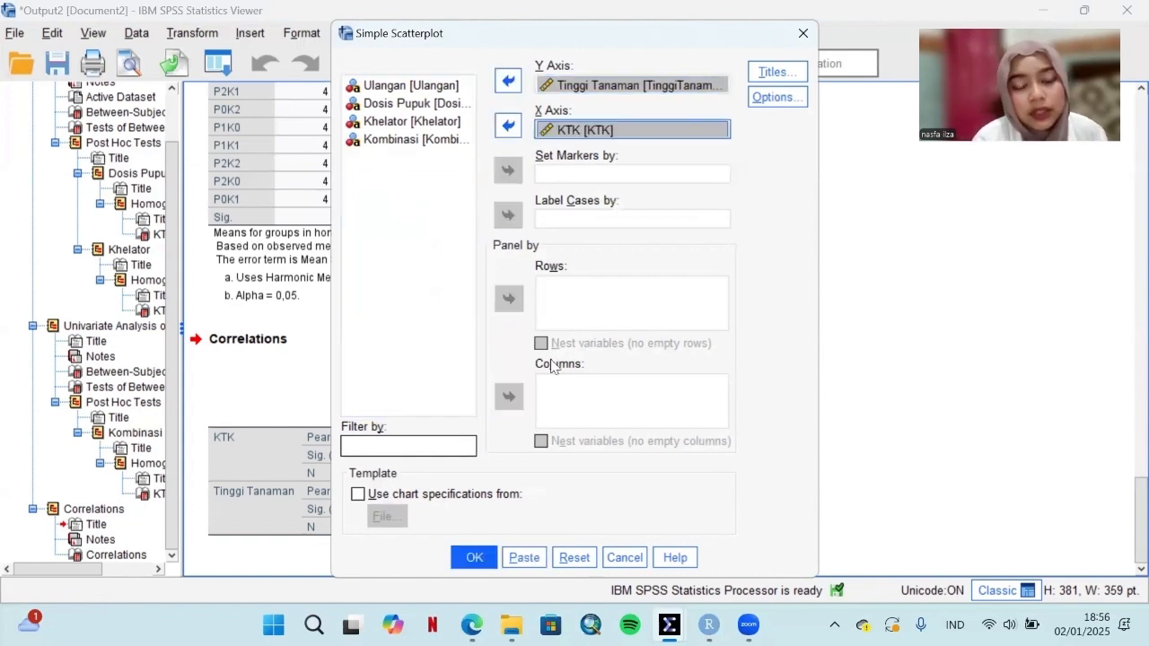
{"action": "left_click", "coordinate": [475, 549]}
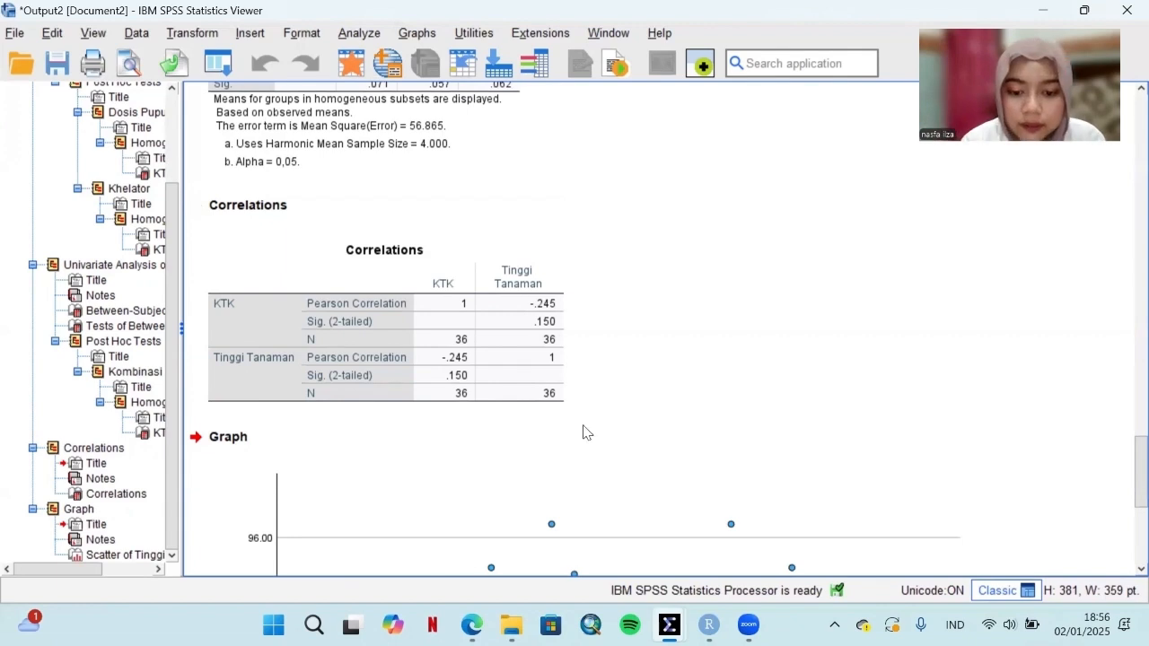
Step: Add a linear fit line at total to the Tinggi Tanaman and KTK scatterplot and close the Chart Editor
{"action": "scroll", "coordinate": [653, 407], "scroll_direction": "down", "scroll_amount": 5}
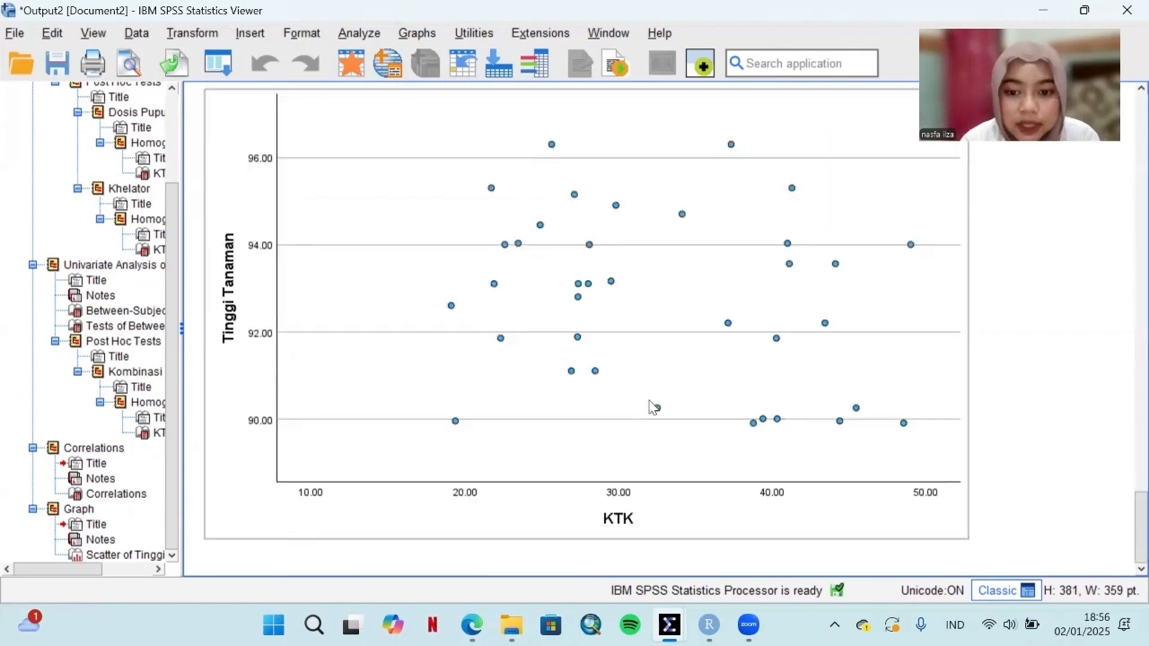
{"action": "double_click", "coordinate": [682, 266]}
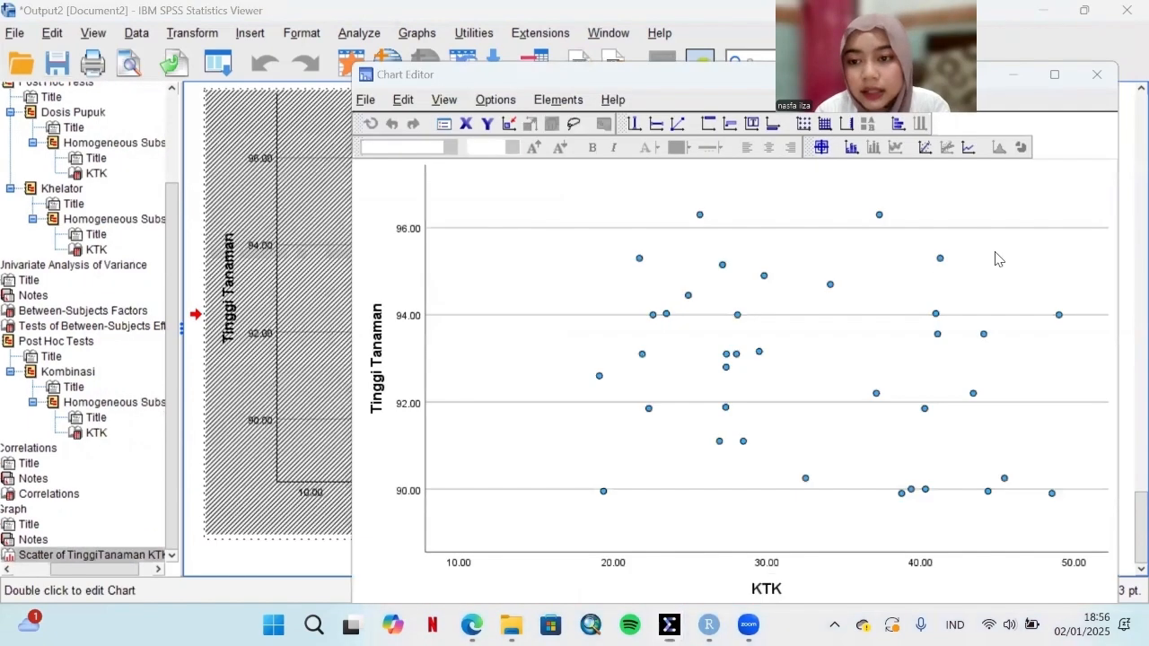
{"action": "left_click", "coordinate": [924, 147]}
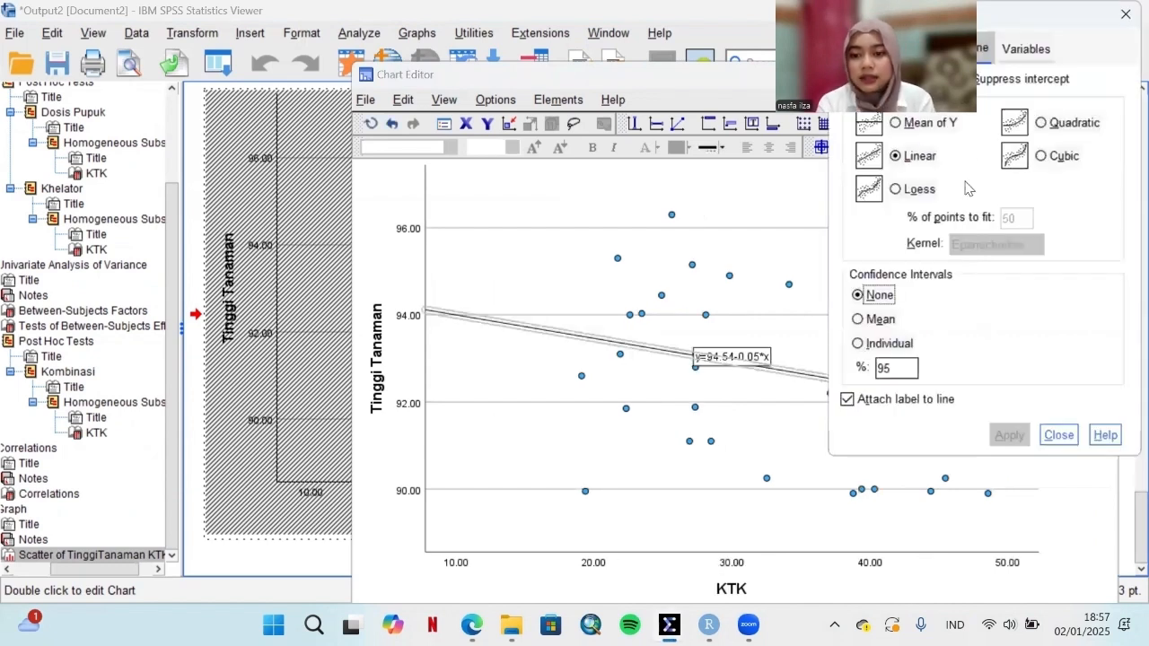
{"action": "left_click", "coordinate": [1051, 437]}
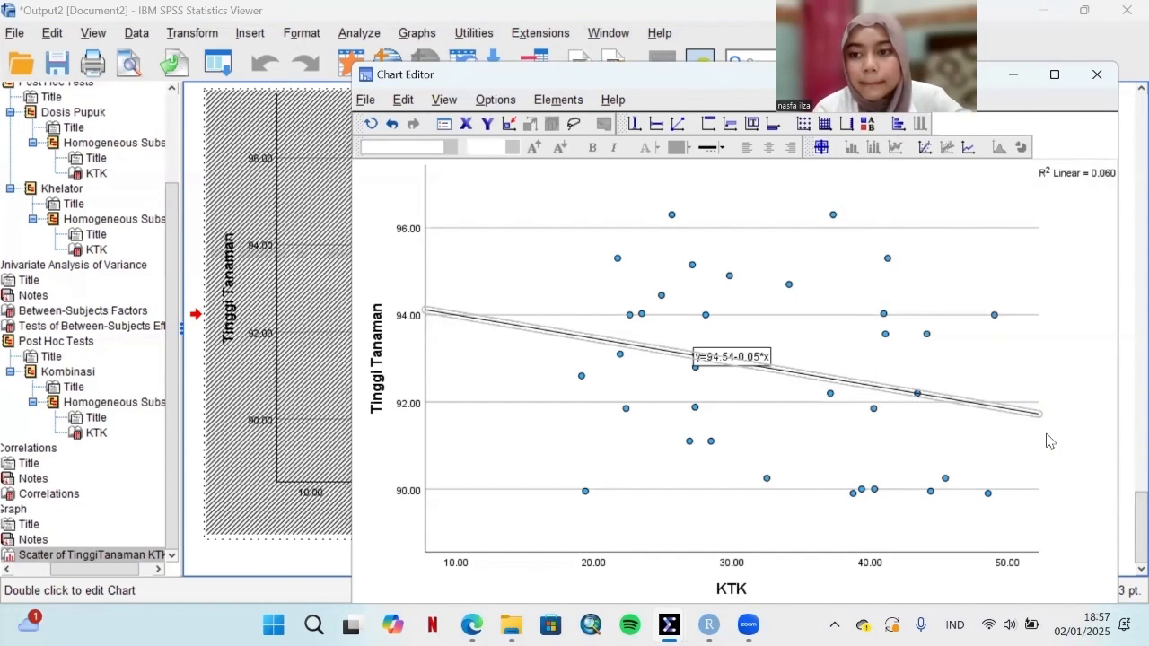
{"action": "left_click", "coordinate": [1100, 79]}
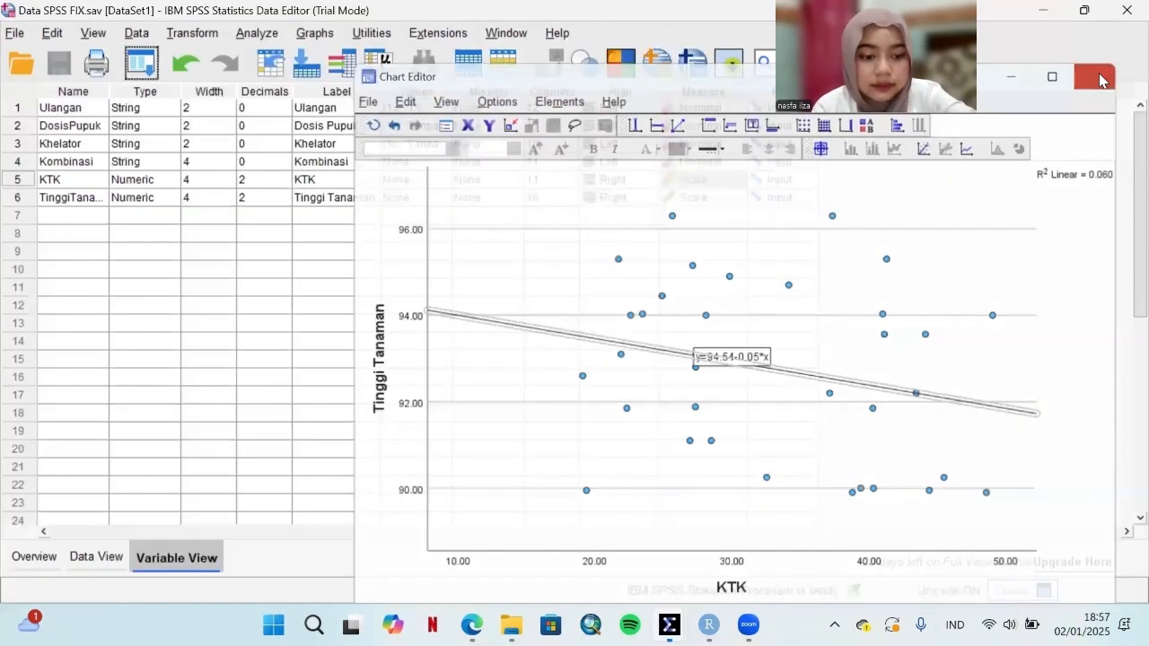
Step: Return to the Output2 viewer and review the scatterplot's fit line, equation and R² value
{"action": "left_click", "coordinate": [669, 624]}
{"action": "left_click", "coordinate": [996, 522]}
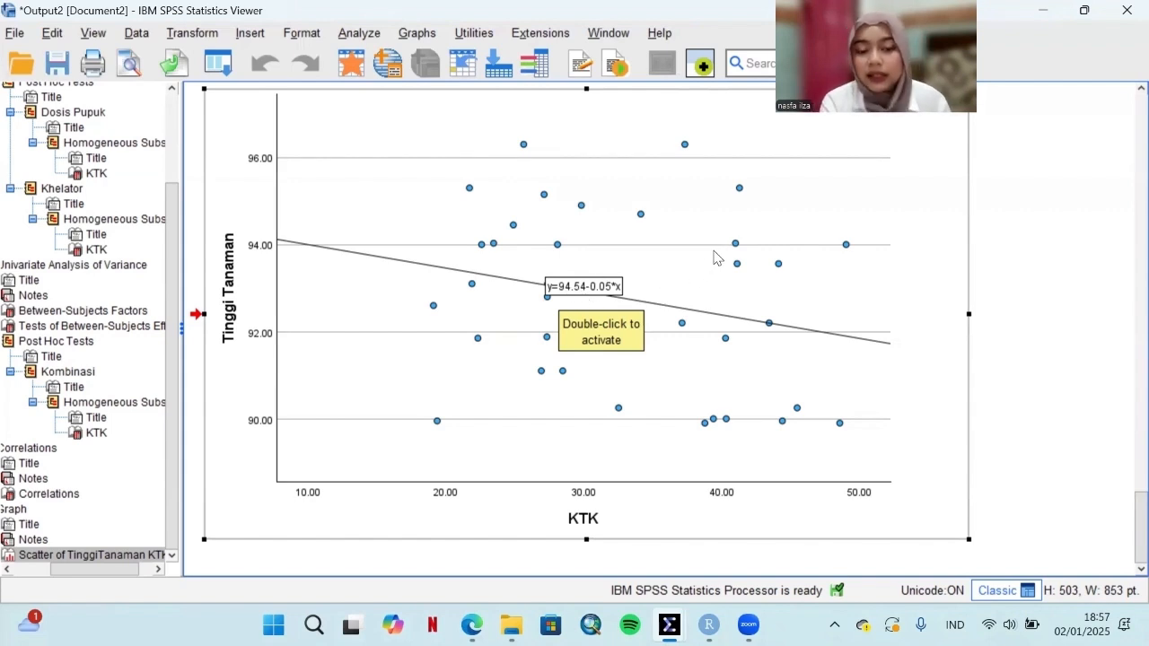
{"action": "scroll", "coordinate": [714, 258], "scroll_direction": "up", "scroll_amount": 3}
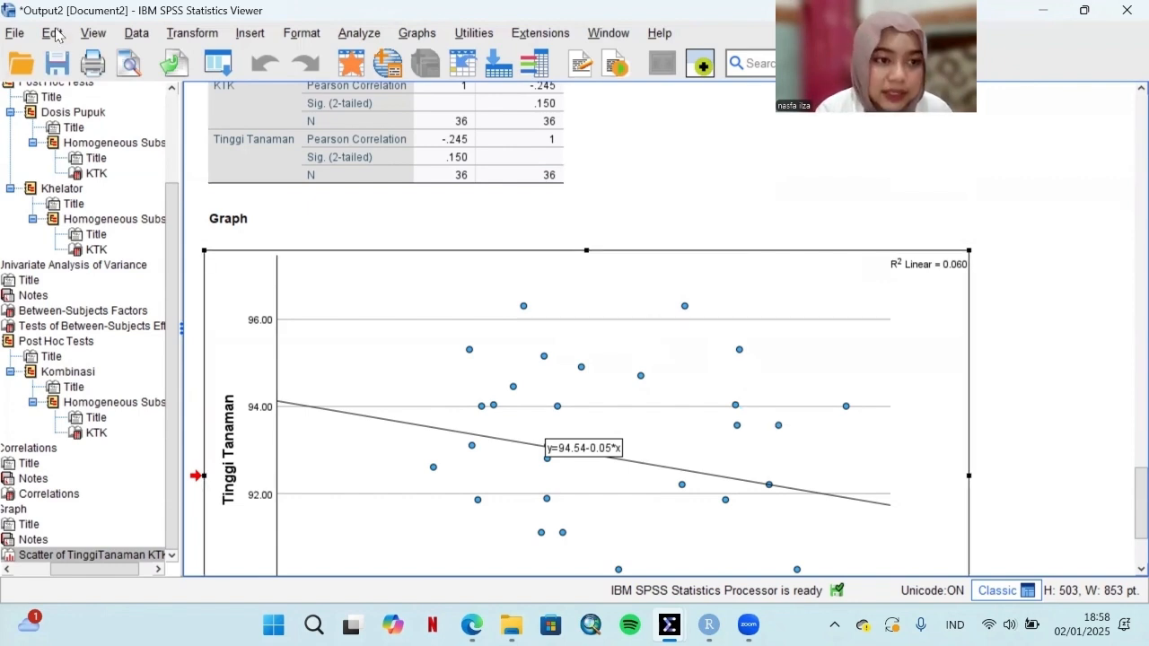
Step: Save the output document as a viewer file named Output SPSS in the PRAK RANCOB folder
{"action": "left_click", "coordinate": [18, 34]}
{"action": "mouse_move", "coordinate": [52, 34]}
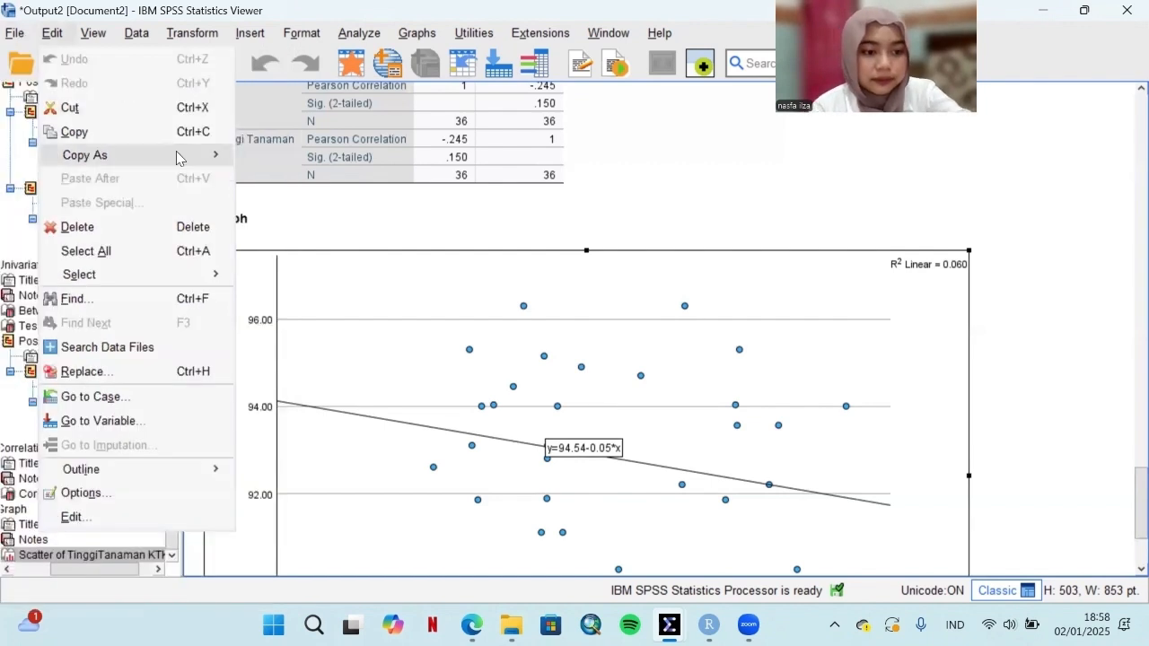
{"action": "mouse_move", "coordinate": [14, 33]}
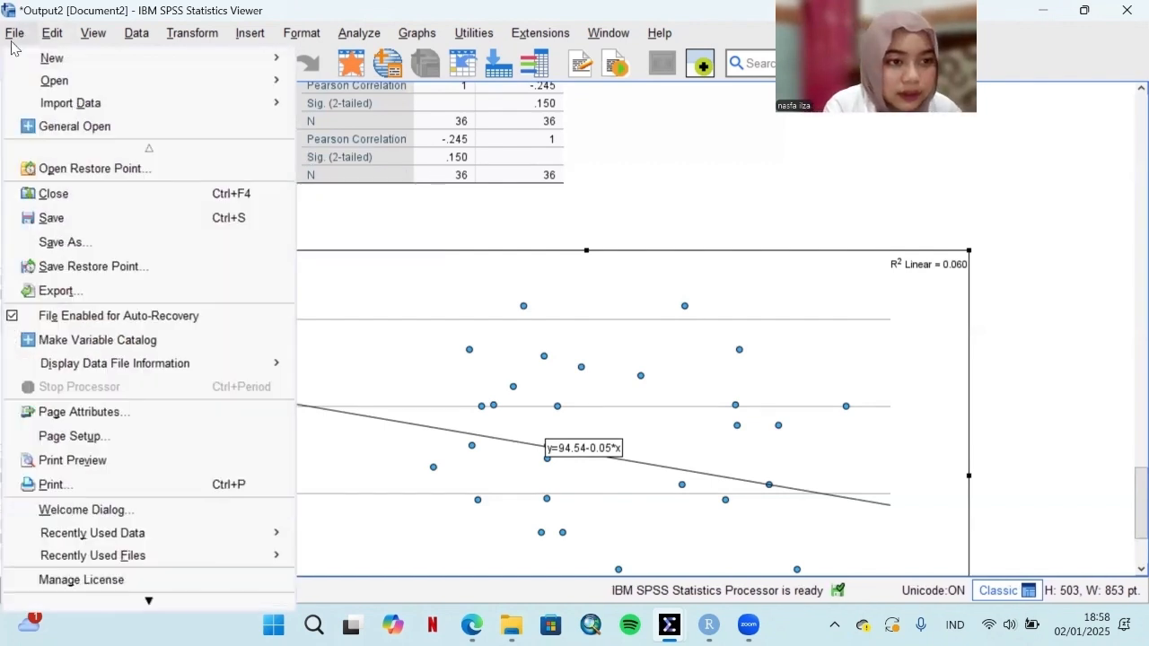
{"action": "left_click", "coordinate": [155, 246]}
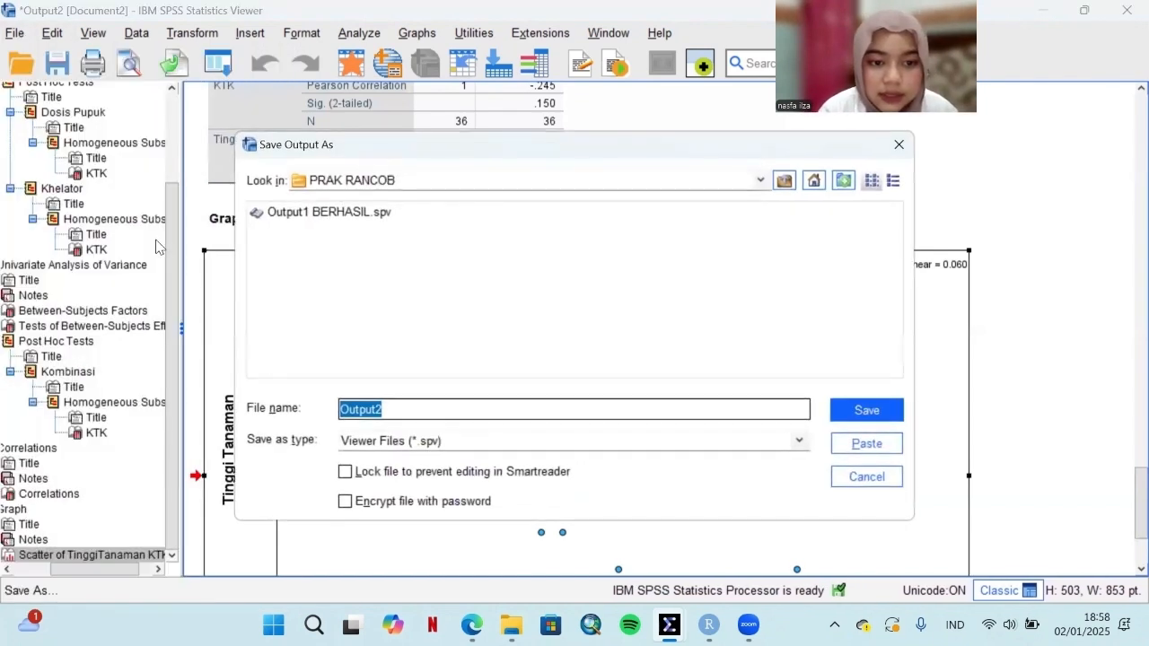
{"action": "left_click", "coordinate": [410, 405]}
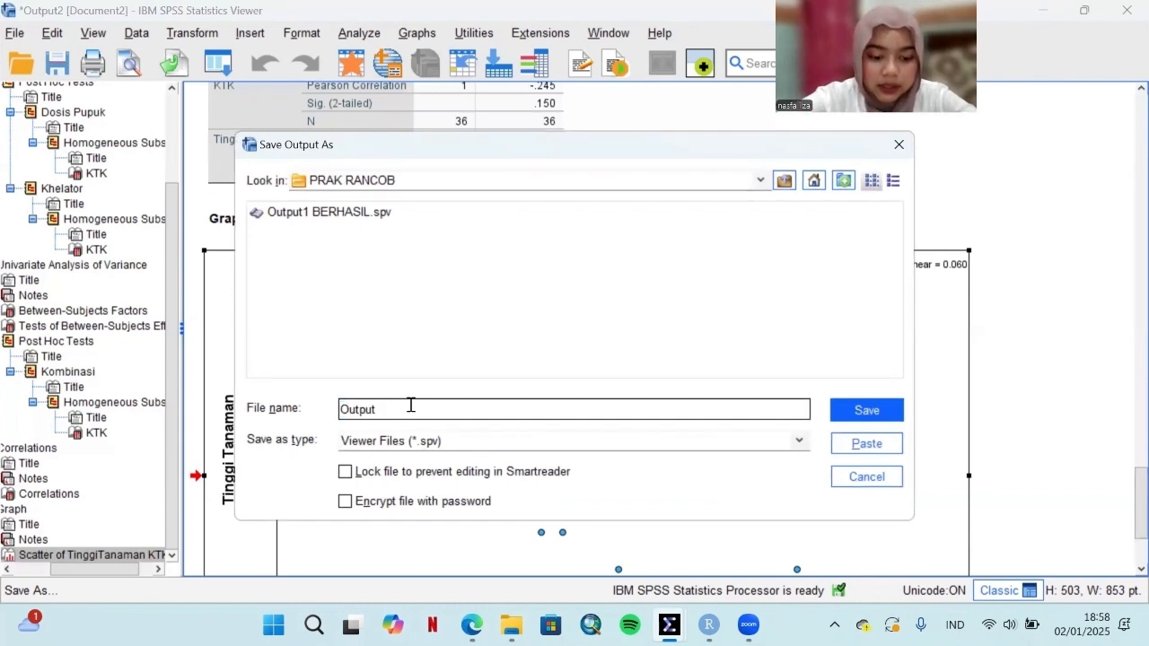
{"action": "type", "text": "SPSS"}
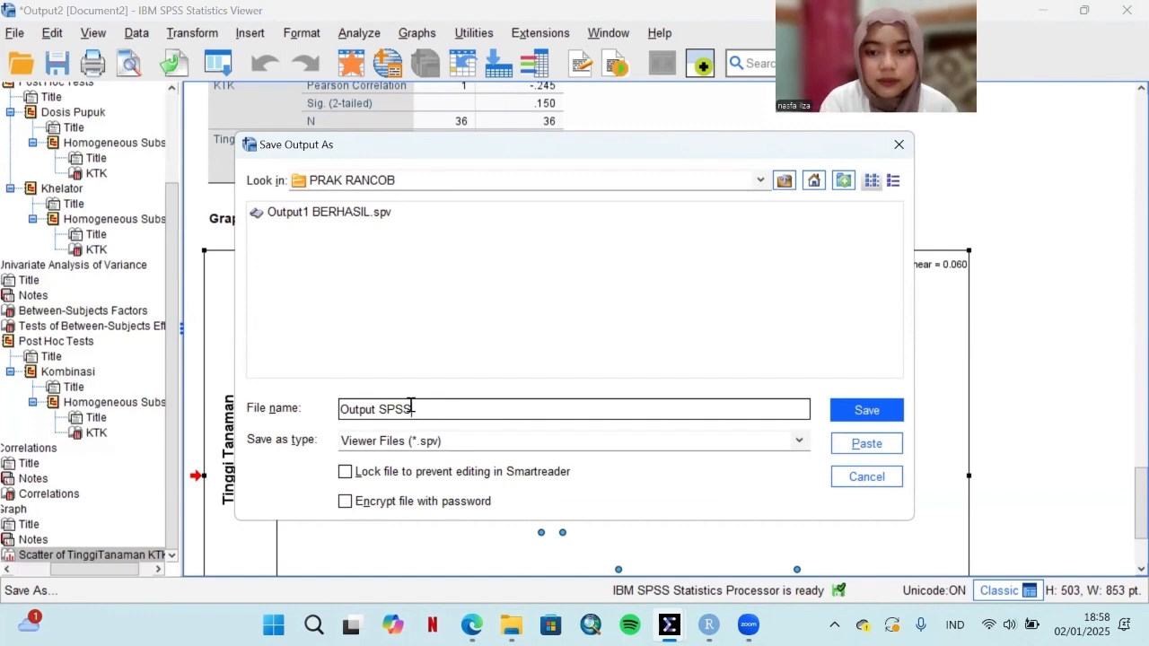
{"action": "left_click", "coordinate": [851, 412]}
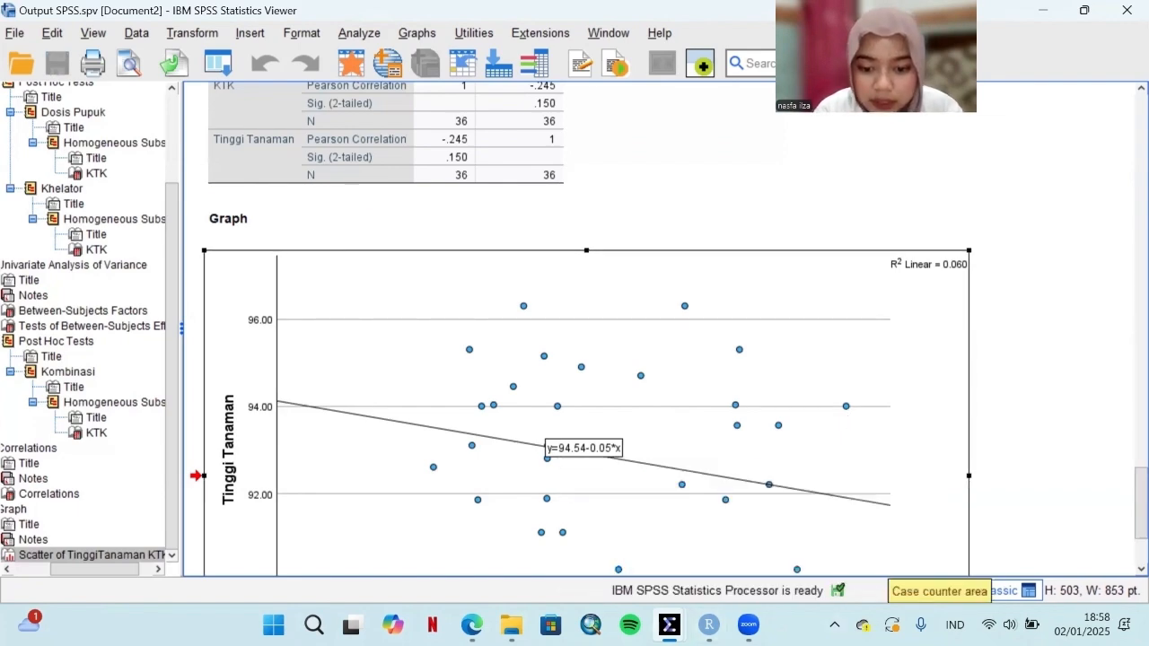
Step: Save a copy of the Data SPSS FIX dataset as Data SPSS FIX_1 in the PRAK RANCOB folder
{"action": "mouse_move", "coordinate": [669, 626]}
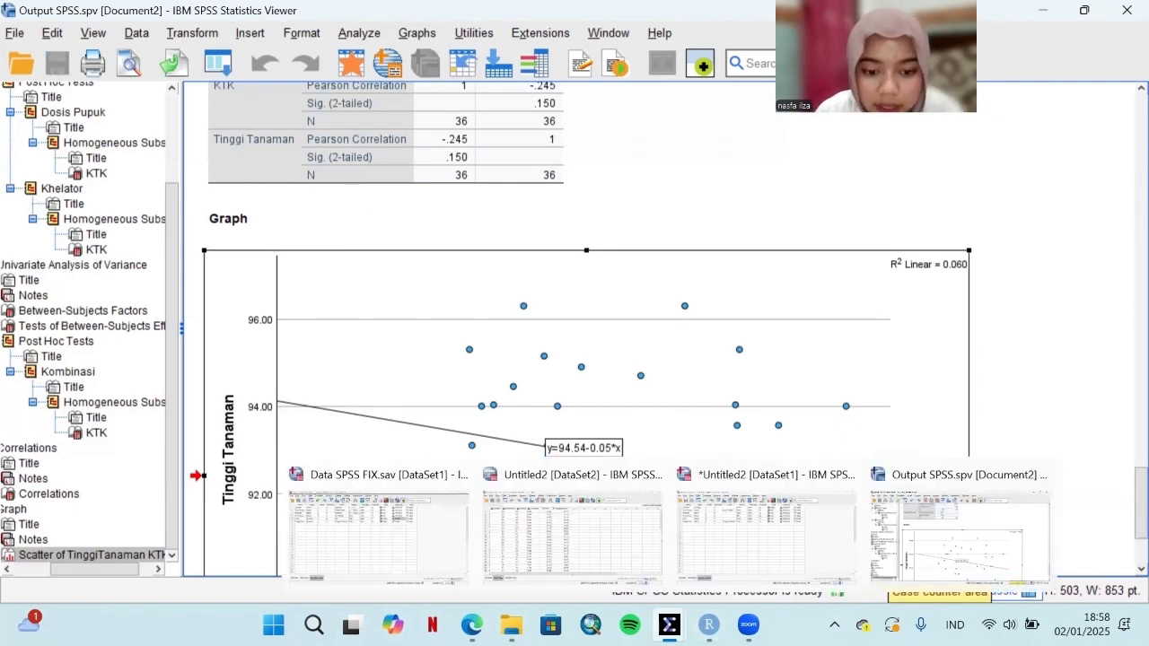
{"action": "left_click", "coordinate": [385, 534]}
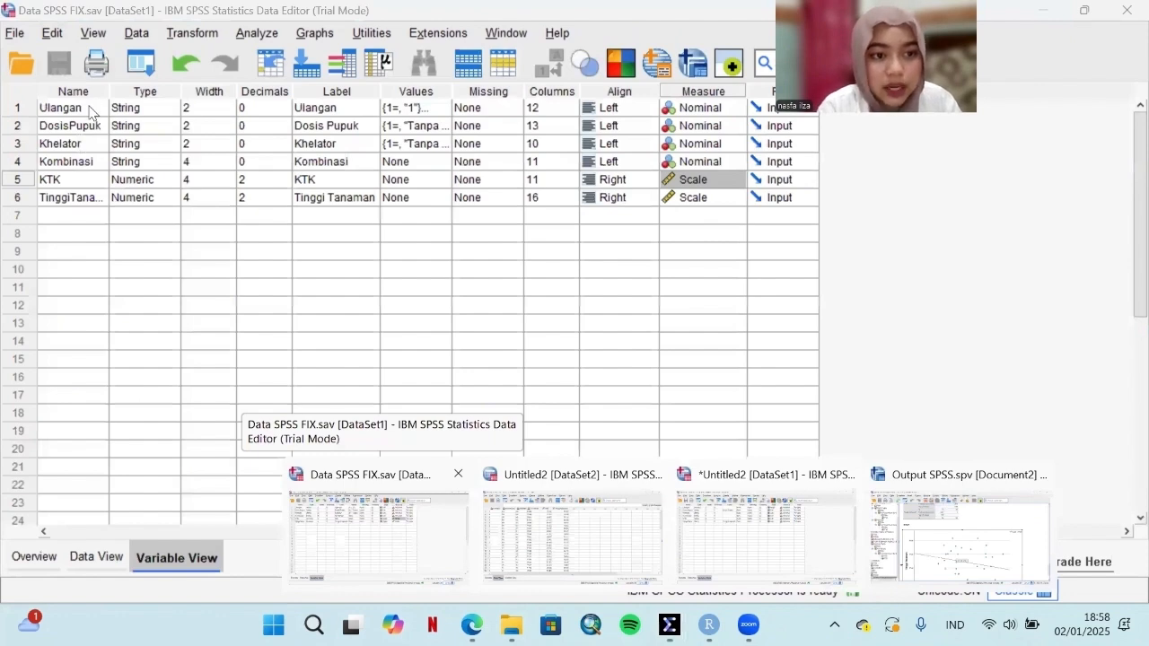
{"action": "left_click", "coordinate": [13, 34]}
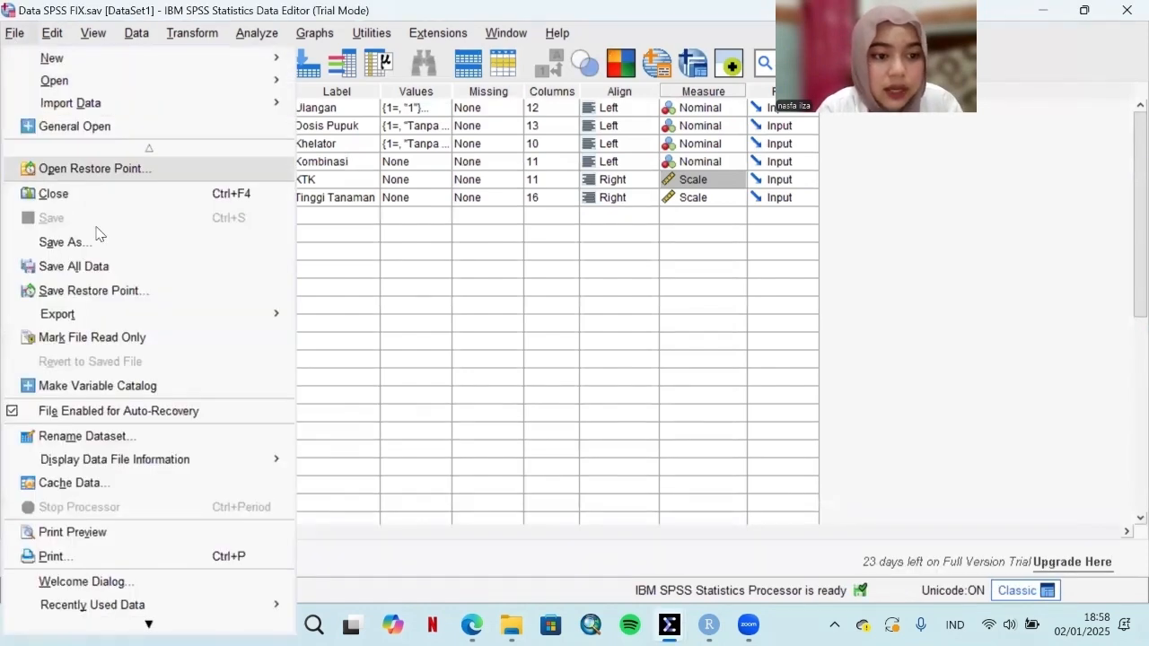
{"action": "left_click", "coordinate": [97, 240]}
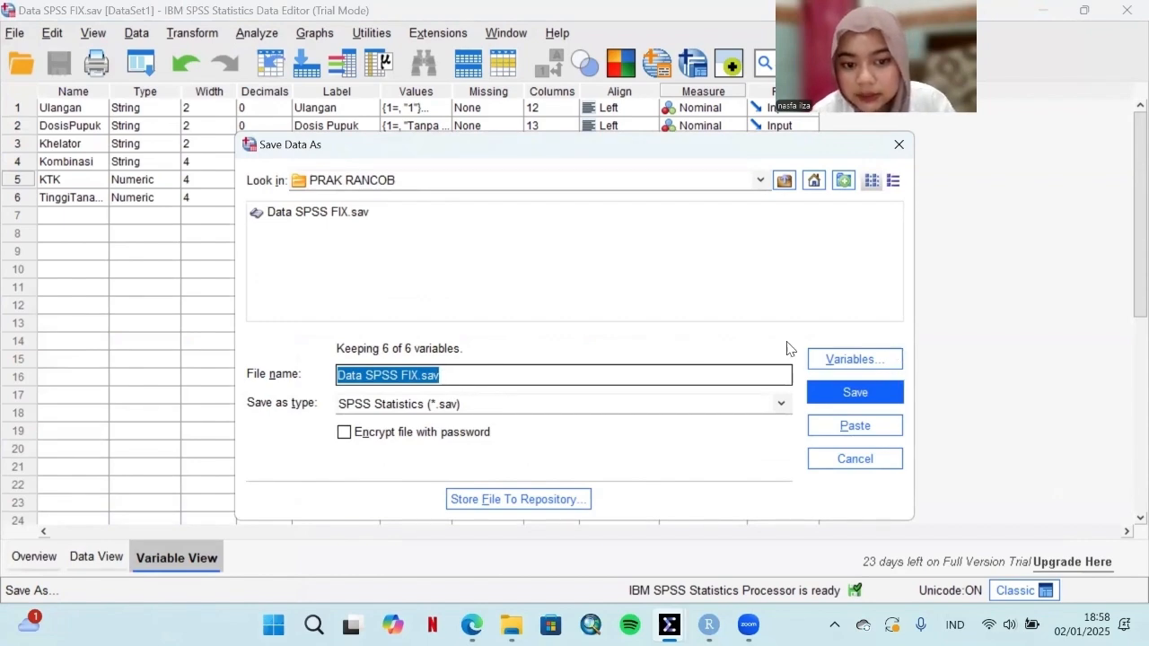
{"action": "left_click", "coordinate": [835, 395]}
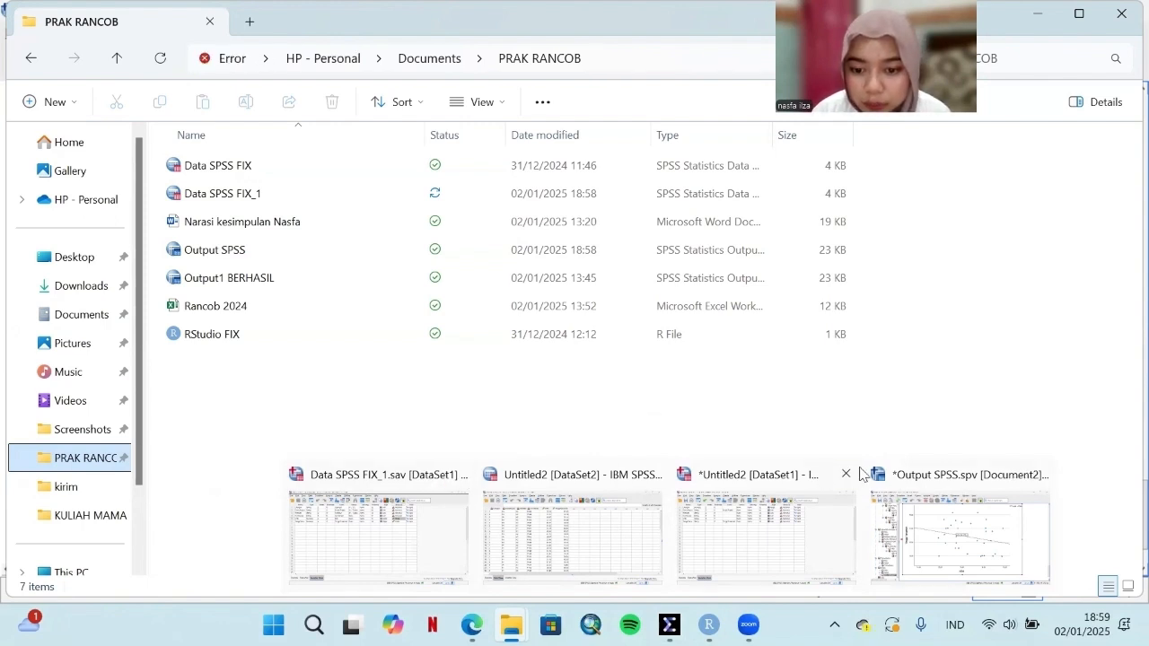
Step: Open the Rancob 2024 workbook from the PRAK RANCOB folder in Excel and look over its last data rows
{"action": "left_click", "coordinate": [965, 518]}
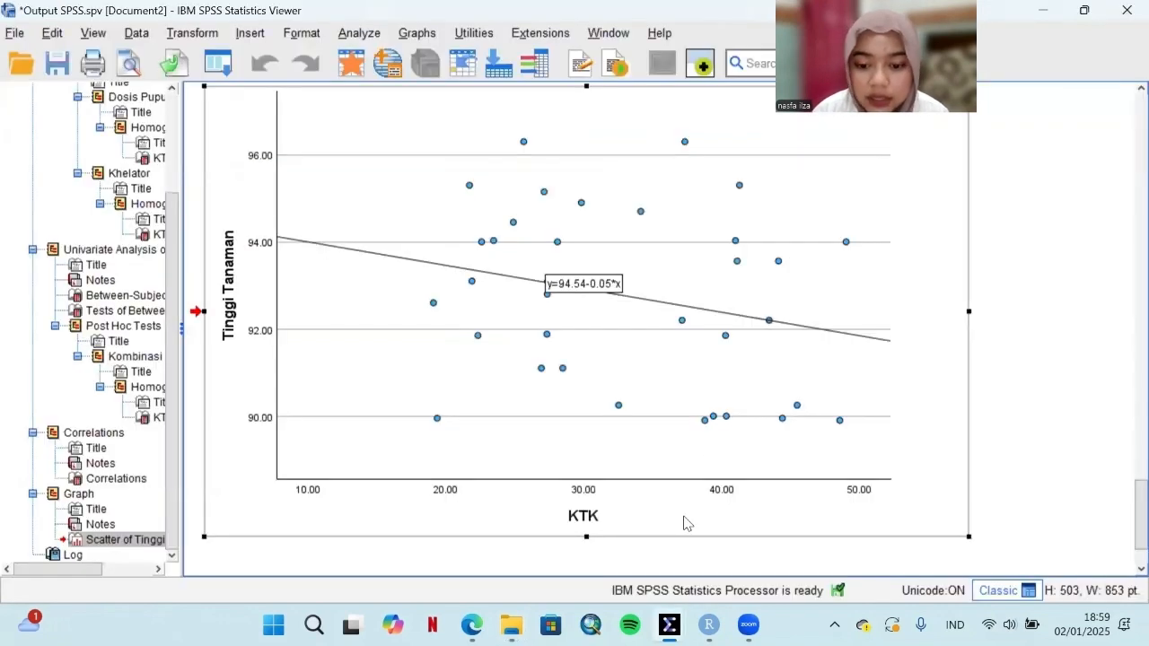
{"action": "mouse_move", "coordinate": [510, 624]}
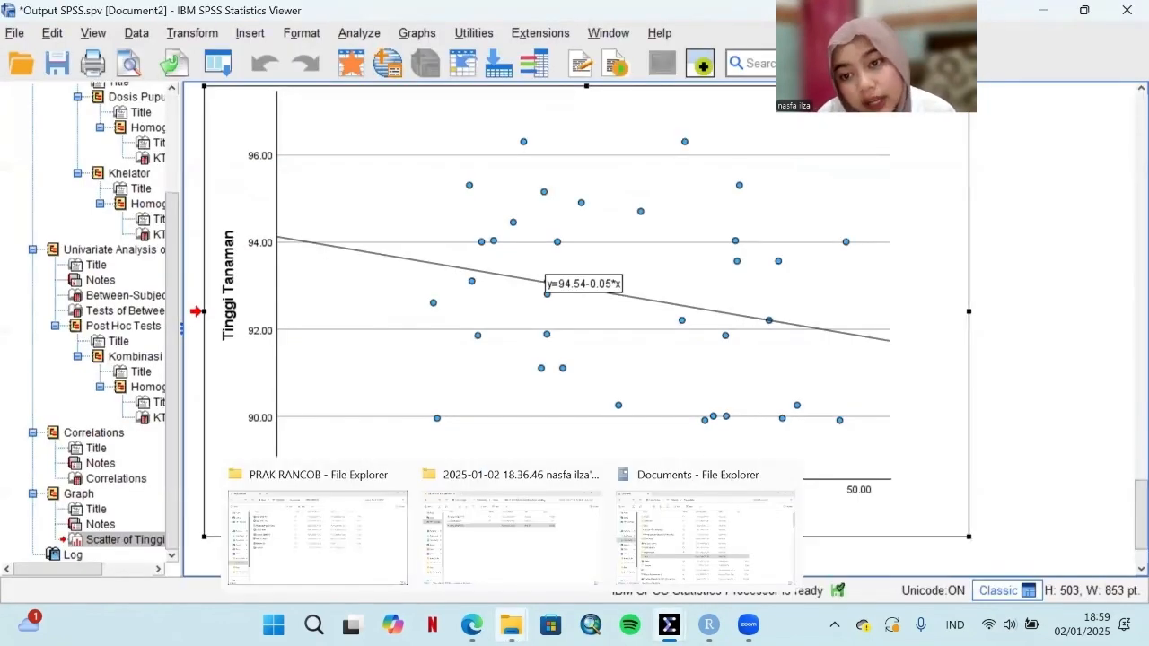
{"action": "left_click", "coordinate": [341, 530]}
{"action": "double_click", "coordinate": [313, 312]}
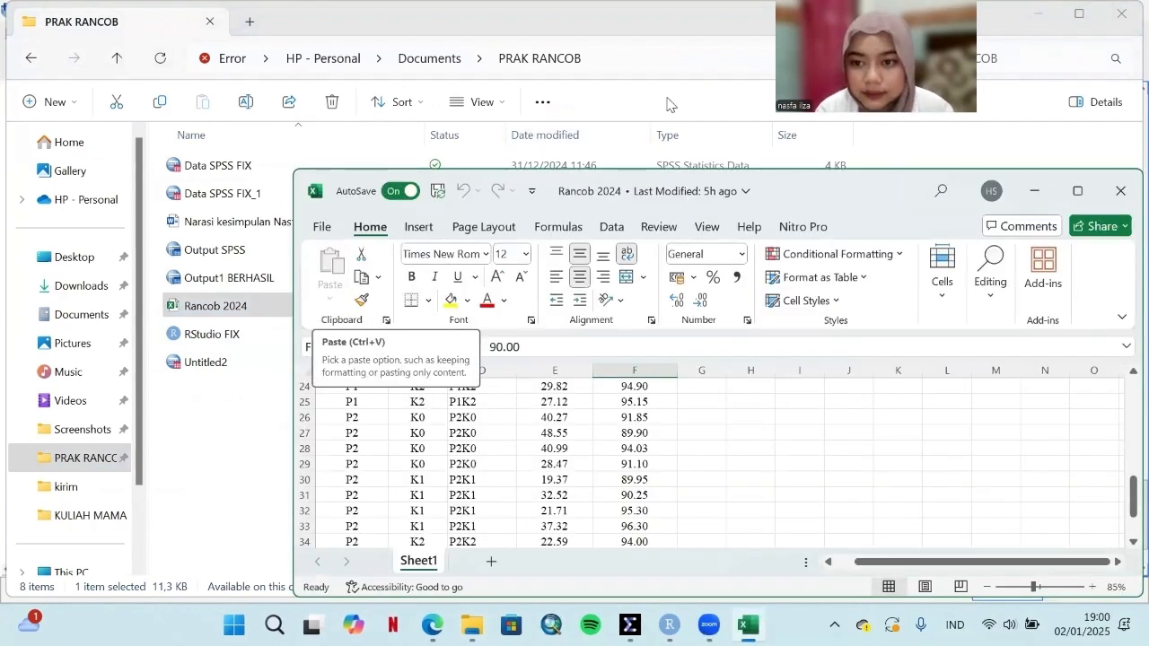
{"action": "left_click", "coordinate": [1073, 191]}
{"action": "left_click", "coordinate": [333, 357]}
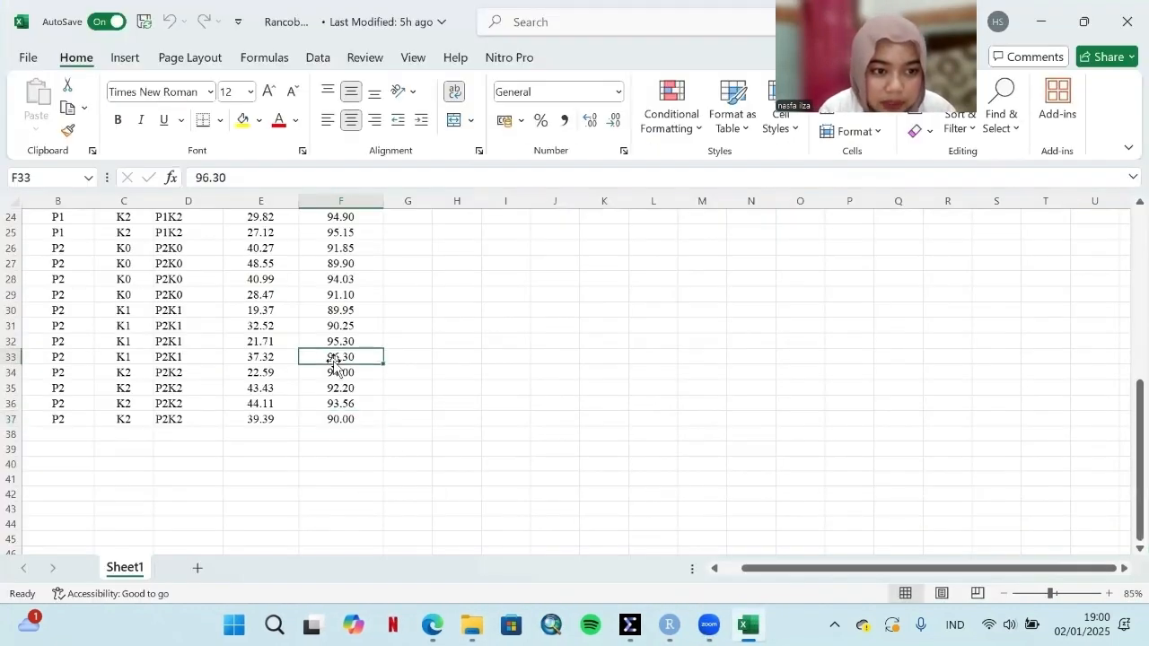
{"action": "left_click", "coordinate": [339, 419]}
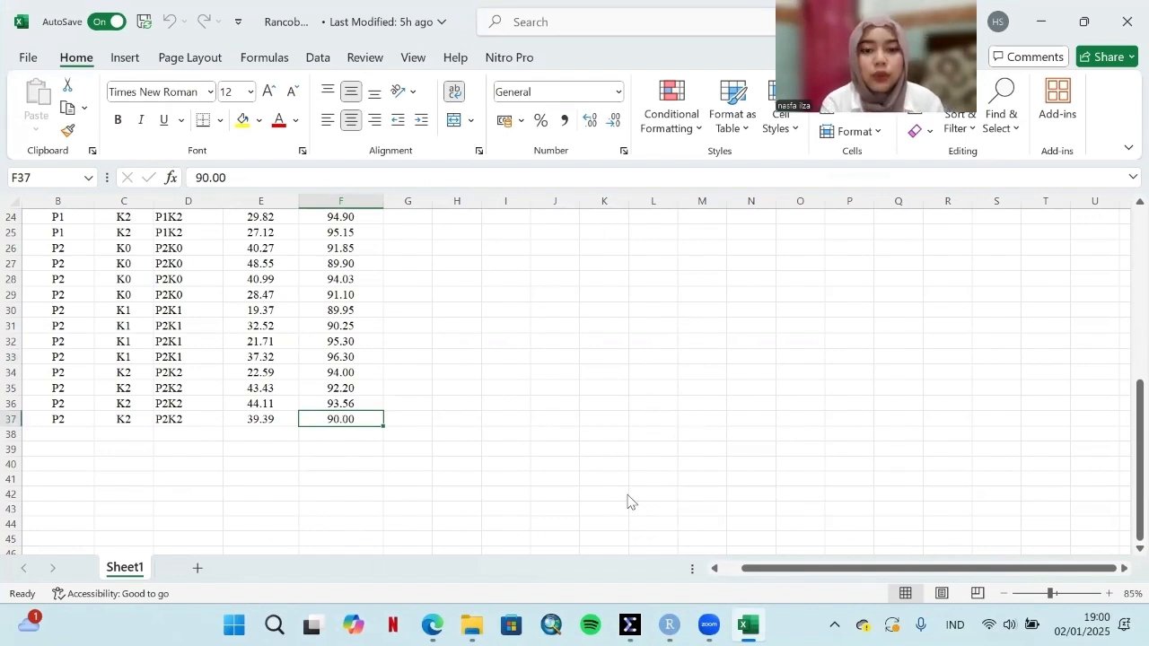
Step: Switch to RStudio
{"action": "key", "text": "alt+Tab"}
{"action": "left_click", "coordinate": [401, 337]}
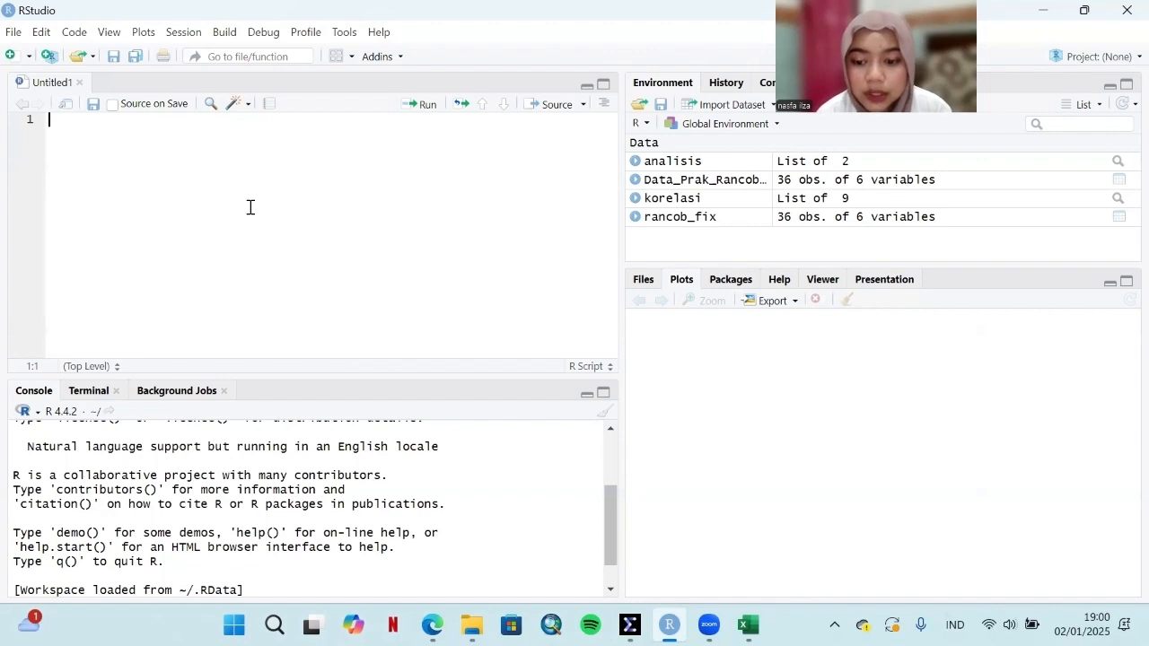
Step: Look up the readxl and doebioresearch packages in the CRAN package installer
{"action": "left_click", "coordinate": [344, 32]}
{"action": "left_click", "coordinate": [370, 71]}
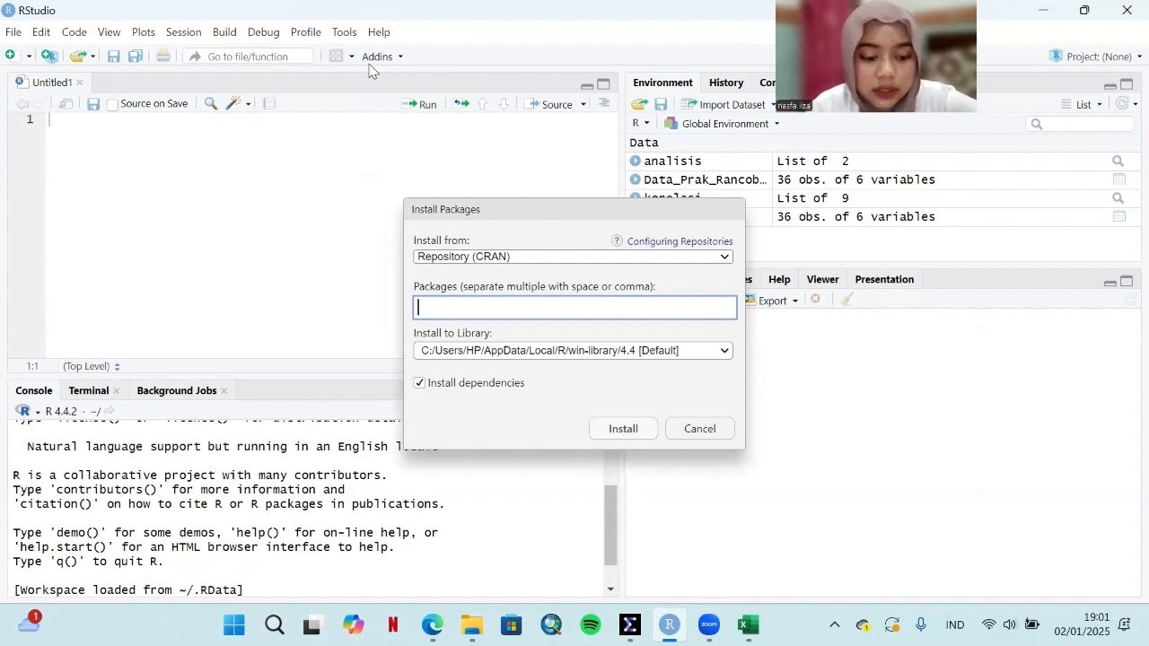
{"action": "type", "text": "readxl"}
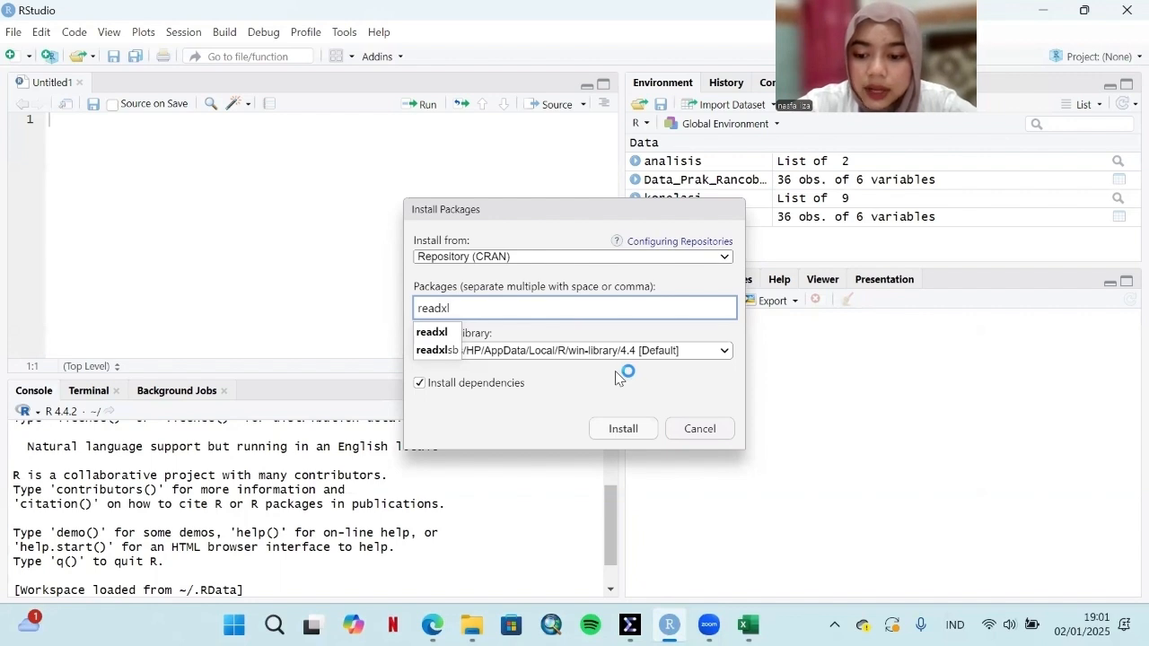
{"action": "key", "text": "BackSpace"}
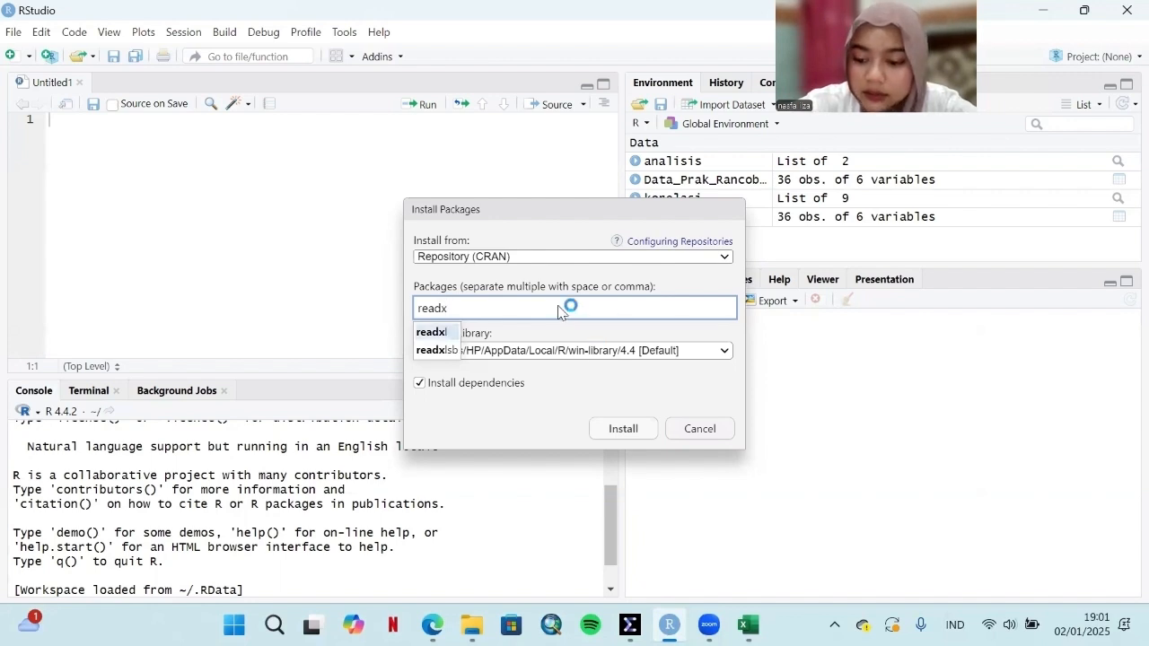
{"action": "key", "text": "BackSpace"}
{"action": "key", "text": "BackSpace"}
{"action": "key", "text": "BackSpace"}
{"action": "key", "text": "BackSpace"}
{"action": "key", "text": "BackSpace"}
{"action": "type", "text": "doe"}
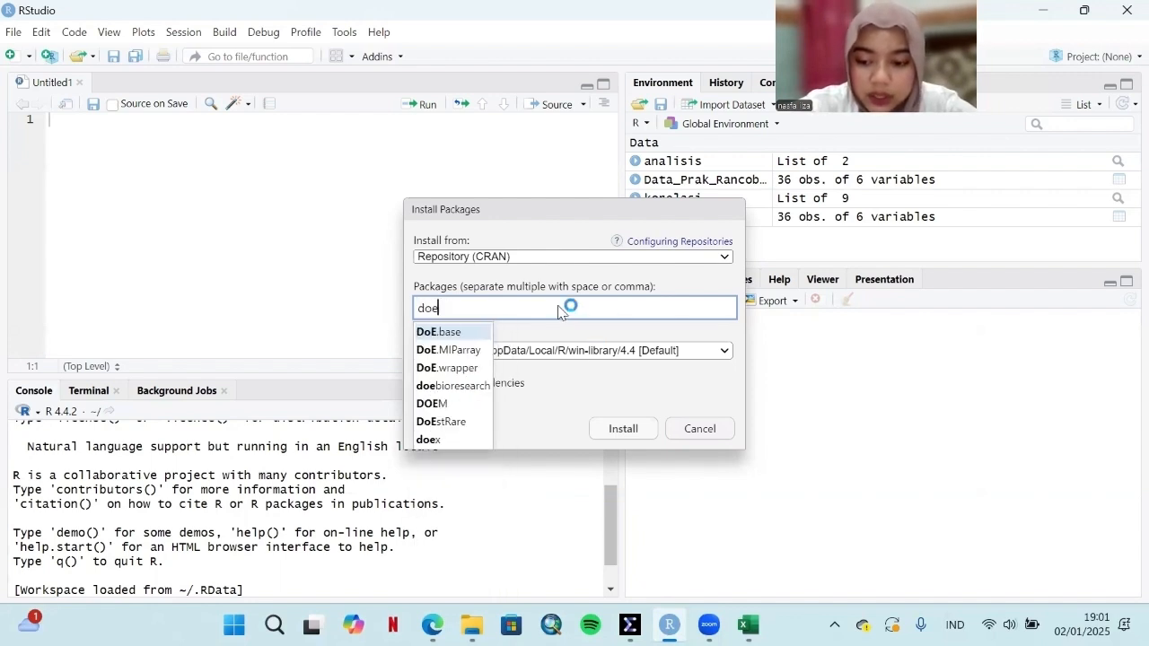
{"action": "type", "text": "bio"}
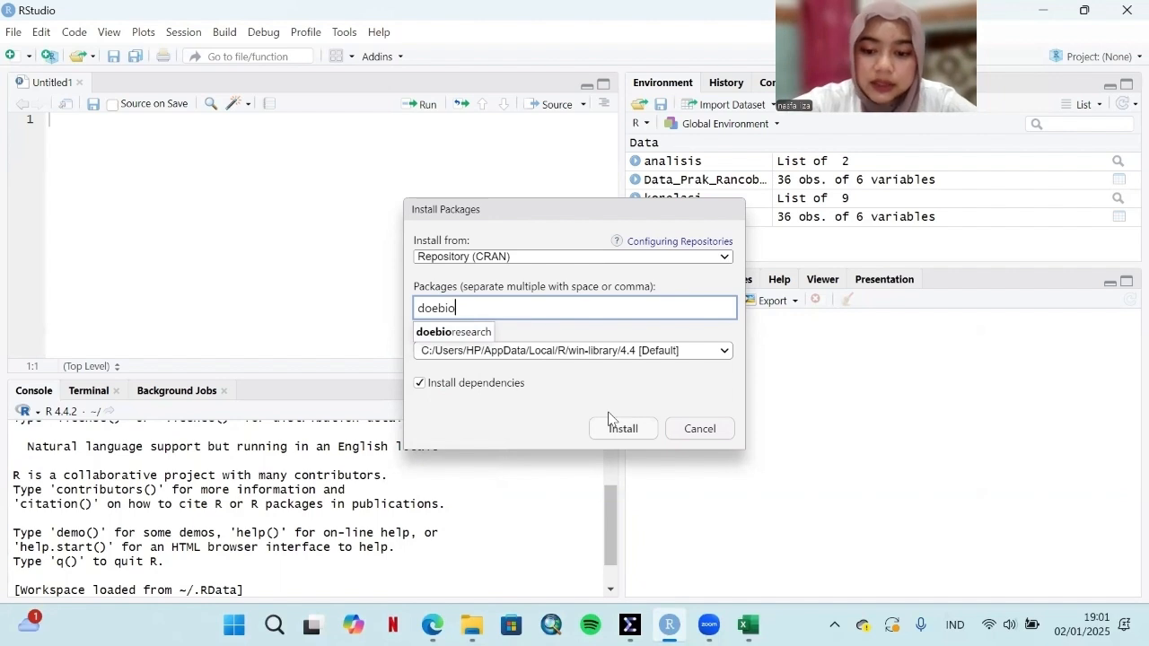
{"action": "key", "text": "BackSpace"}
{"action": "key", "text": "BackSpace"}
{"action": "key", "text": "BackSpace"}
{"action": "key", "text": "BackSpace"}
{"action": "key", "text": "BackSpace"}
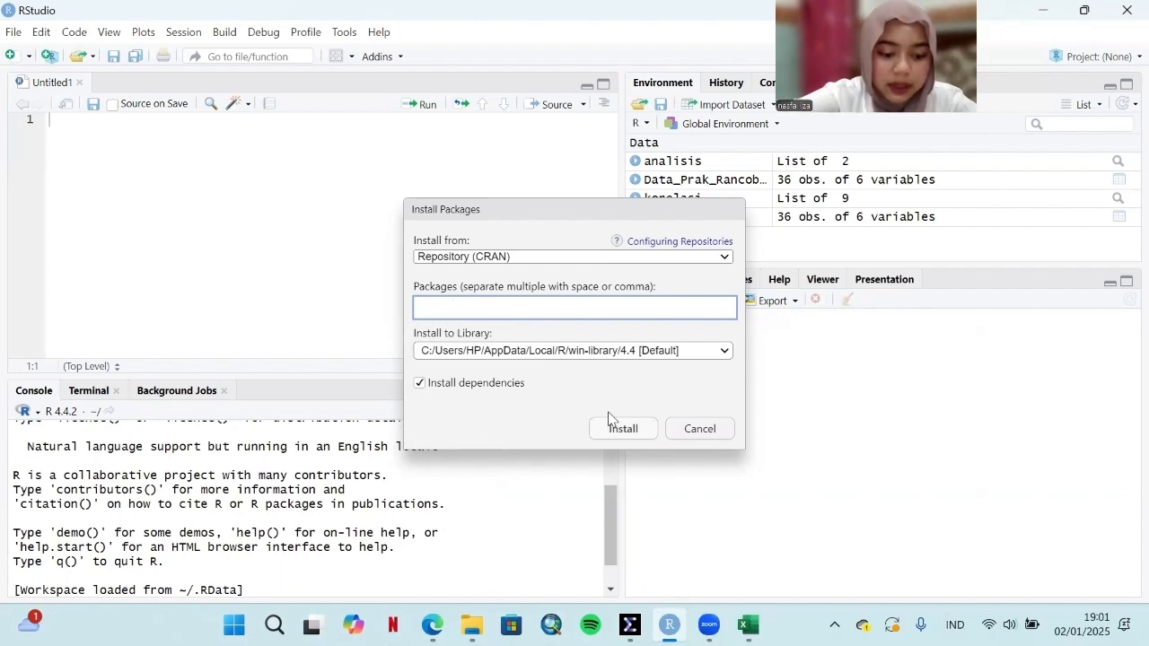
Step: Look up the STAT, correlation and ggplot packages in the package installer and leave it without installing
{"action": "type", "text": "STAT"}
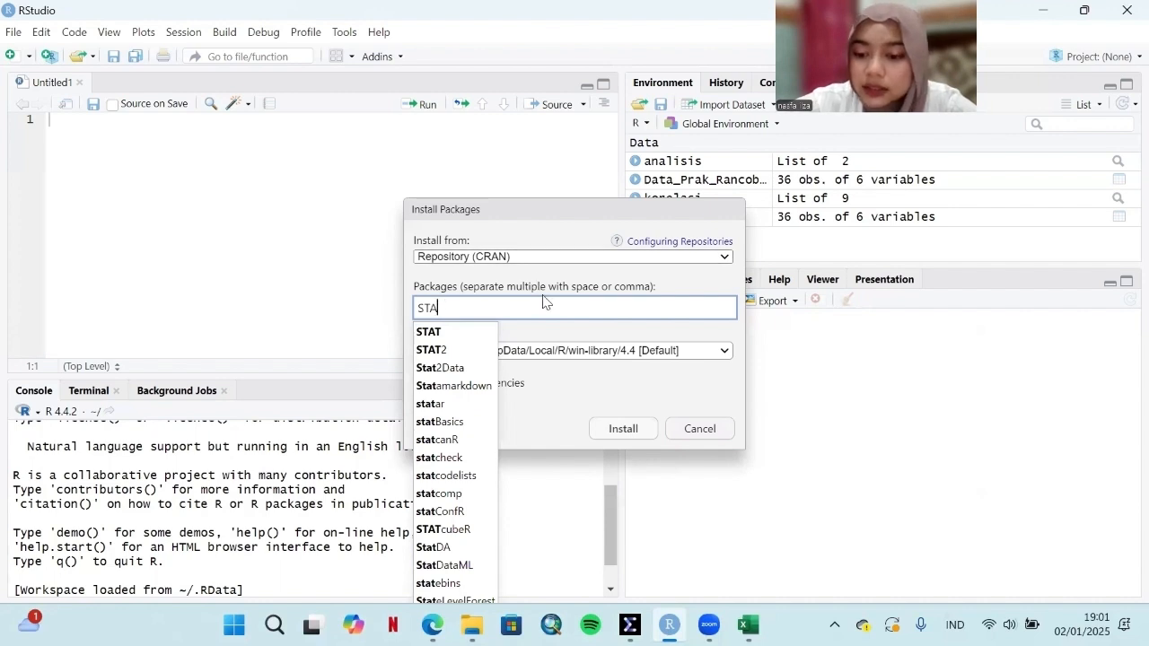
{"action": "key", "text": "BackSpace"}
{"action": "key", "text": "BackSpace"}
{"action": "key", "text": "BackSpace"}
{"action": "type", "text": "cor"}
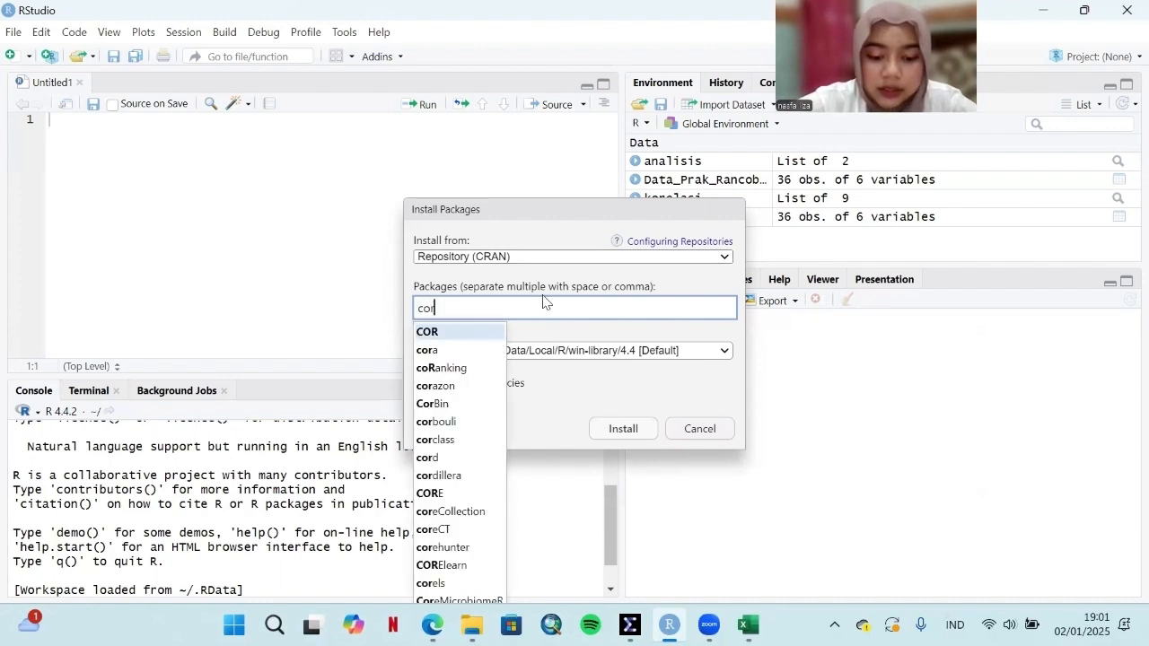
{"action": "type", "text": "rela"}
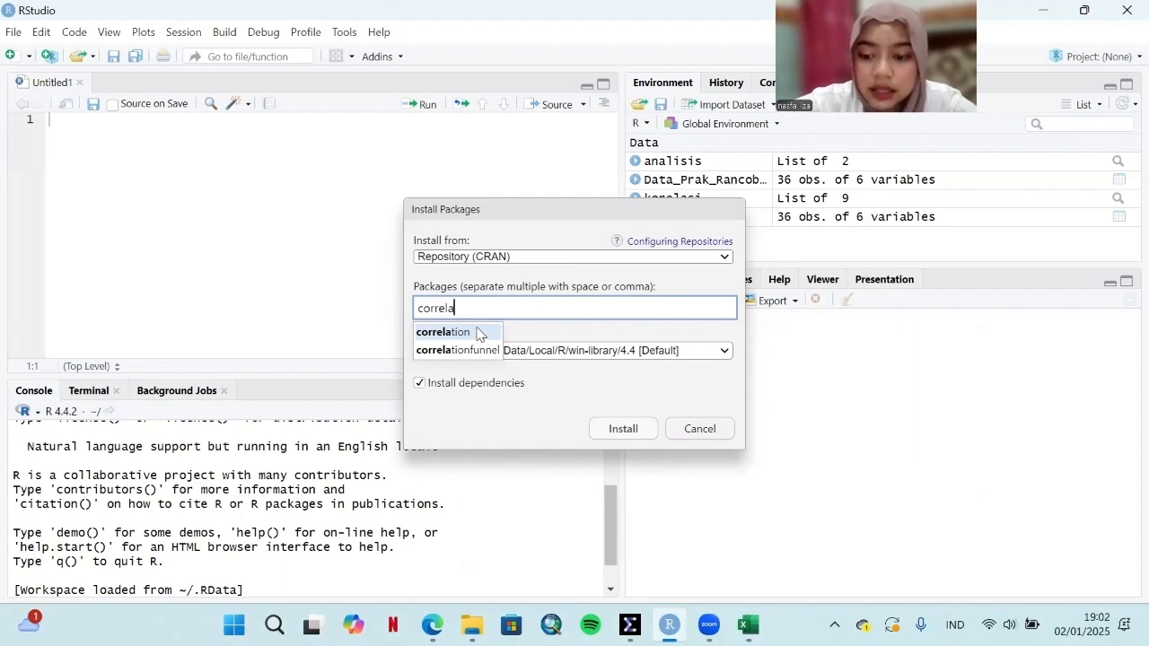
{"action": "key", "text": "BackSpace"}
{"action": "key", "text": "BackSpace"}
{"action": "type", "text": "ggplot"}
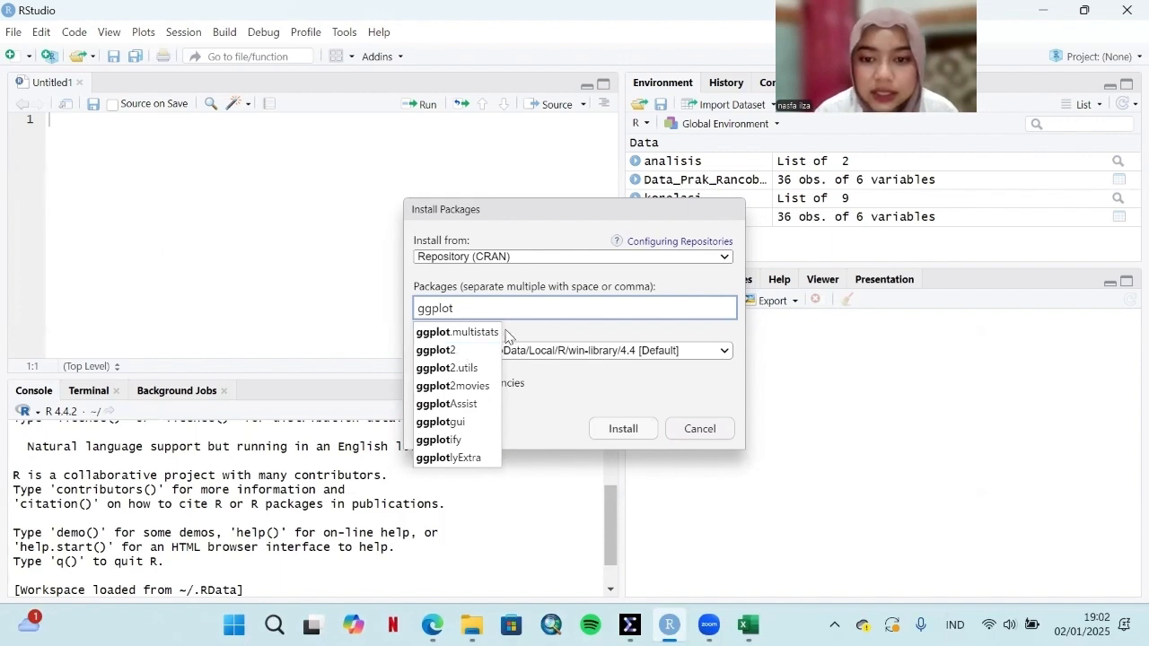
{"action": "left_click", "coordinate": [698, 431]}
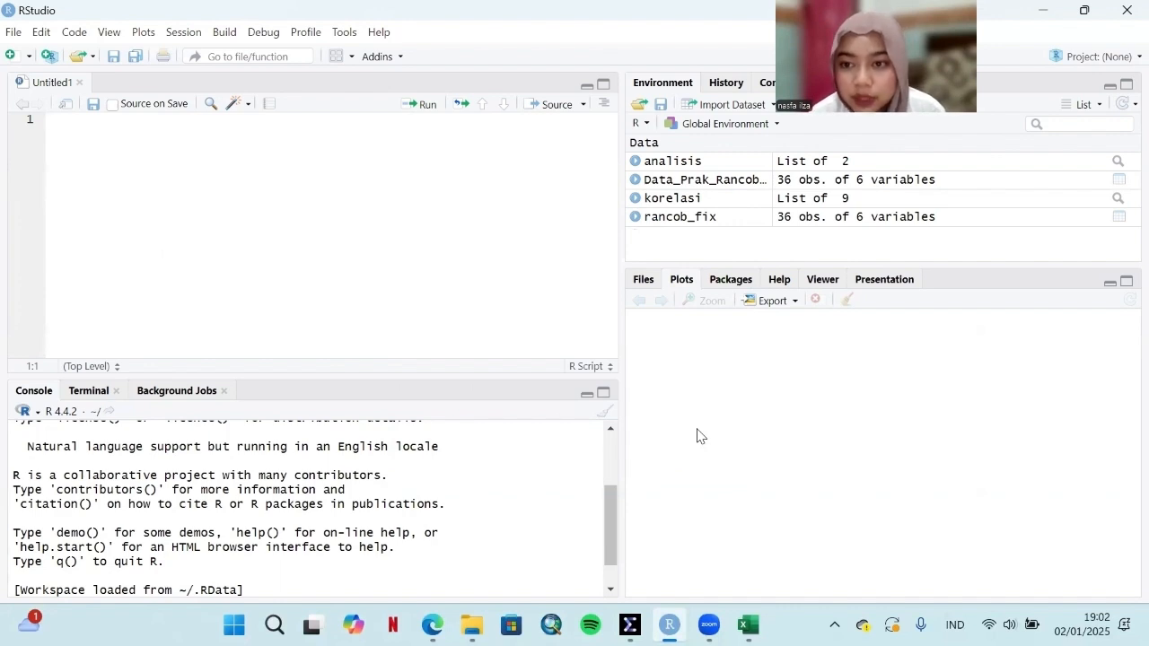
{"action": "left_click", "coordinate": [10, 34]}
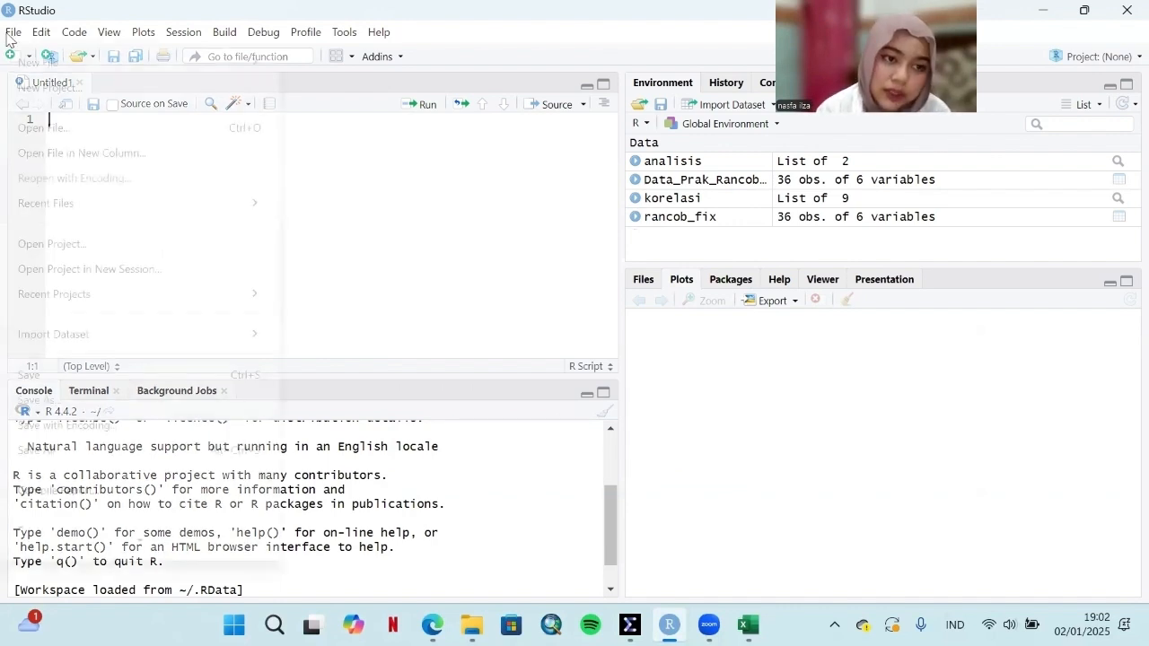
{"action": "mouse_move", "coordinate": [39, 63]}
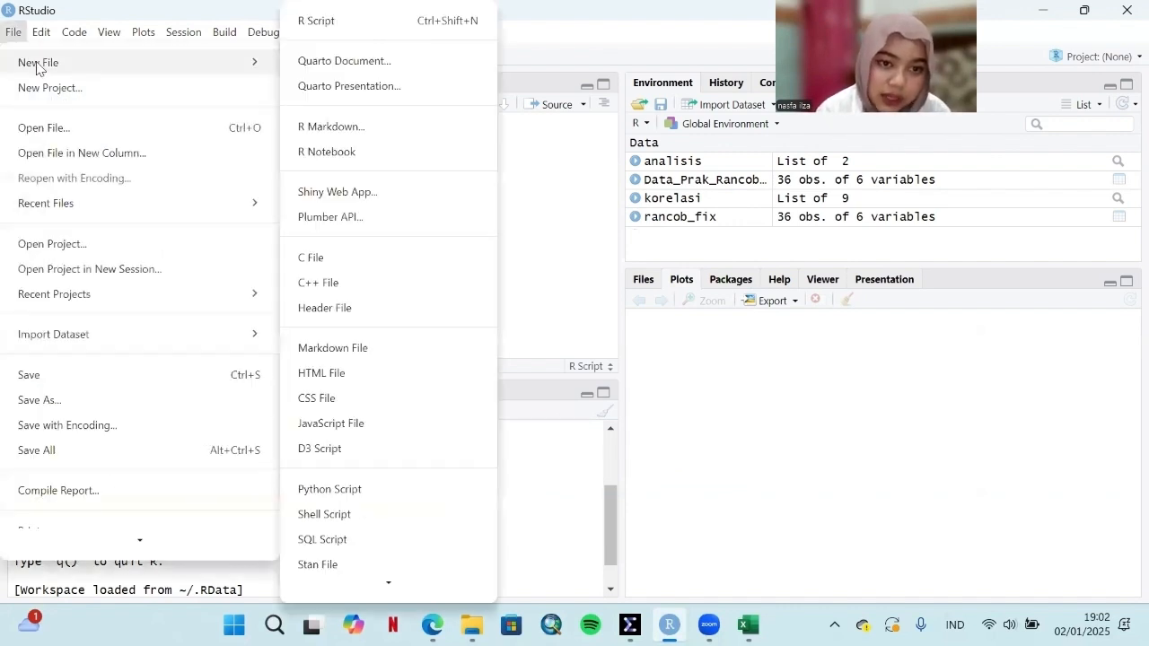
{"action": "left_click", "coordinate": [315, 22]}
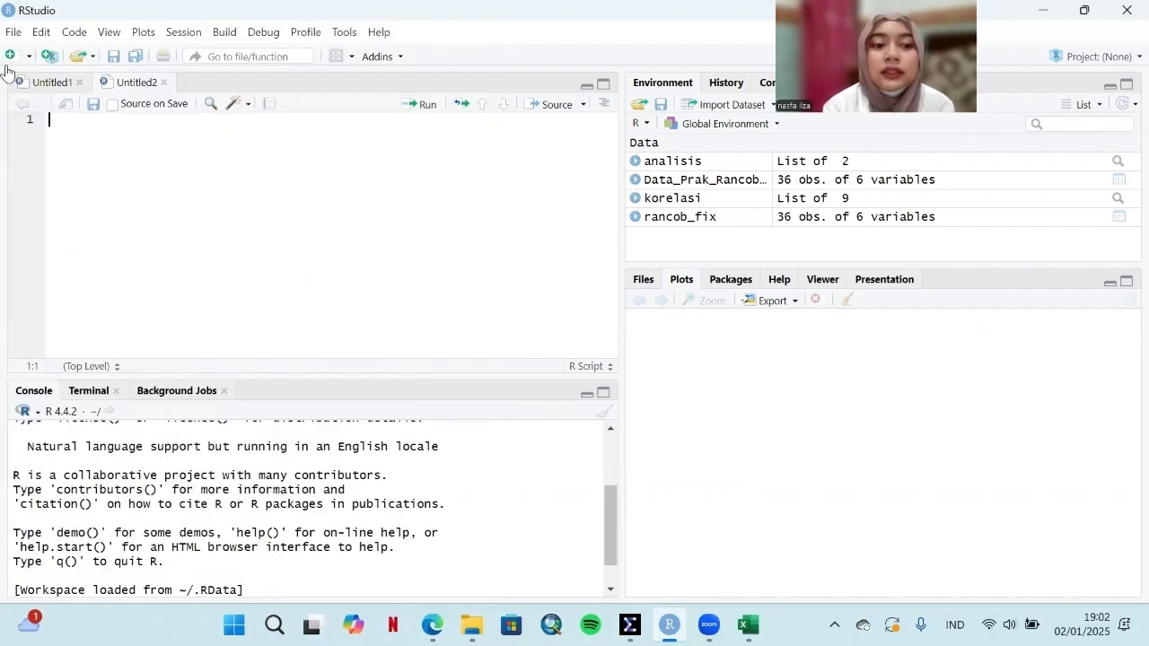
{"action": "left_click", "coordinate": [162, 83]}
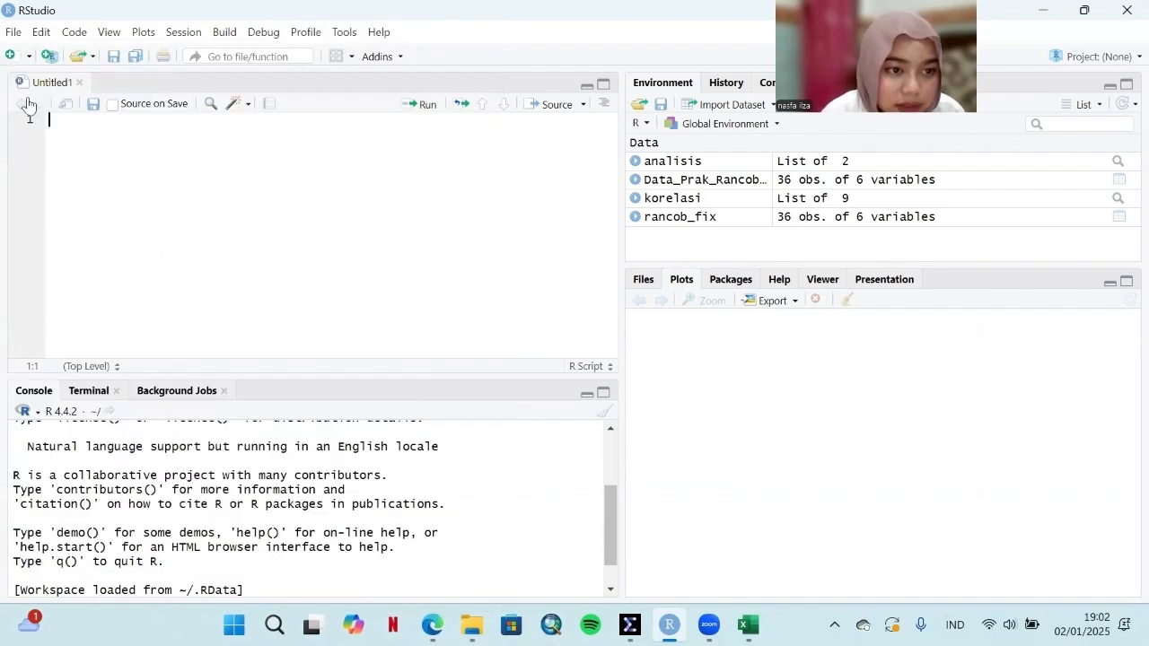
Step: Load the Rancob 2024 workbook from the PRAK RANCOB folder into the Excel data import
{"action": "left_click", "coordinate": [715, 108]}
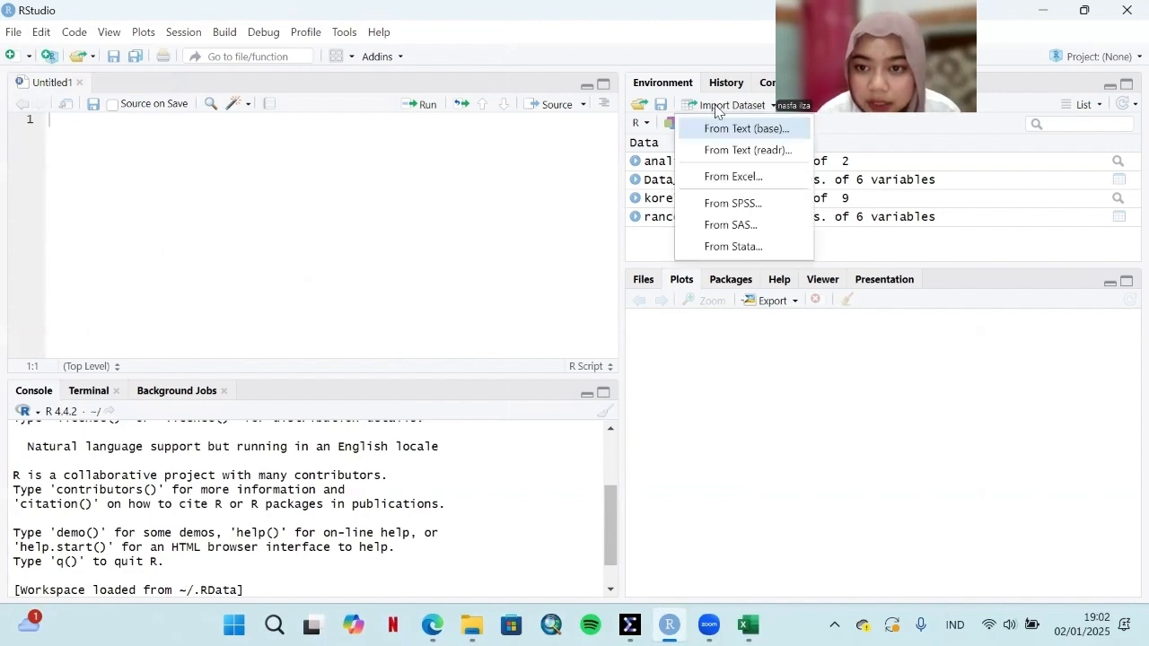
{"action": "left_click", "coordinate": [725, 179]}
{"action": "left_click", "coordinate": [1007, 163]}
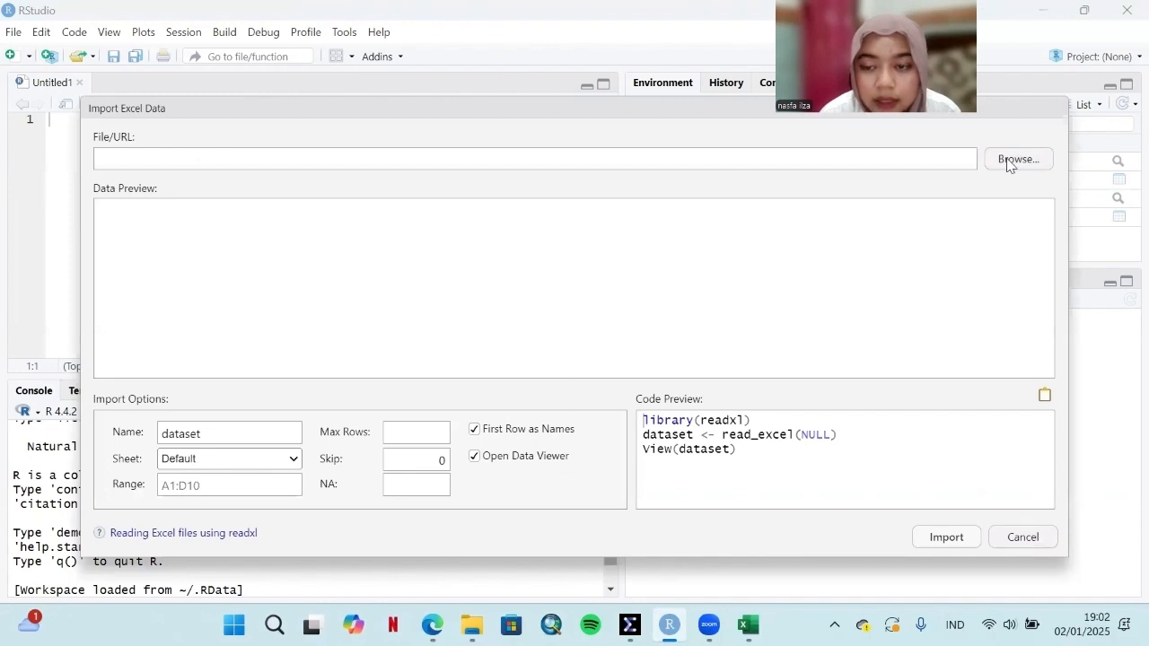
{"action": "scroll", "coordinate": [290, 269], "scroll_direction": "down", "scroll_amount": 4}
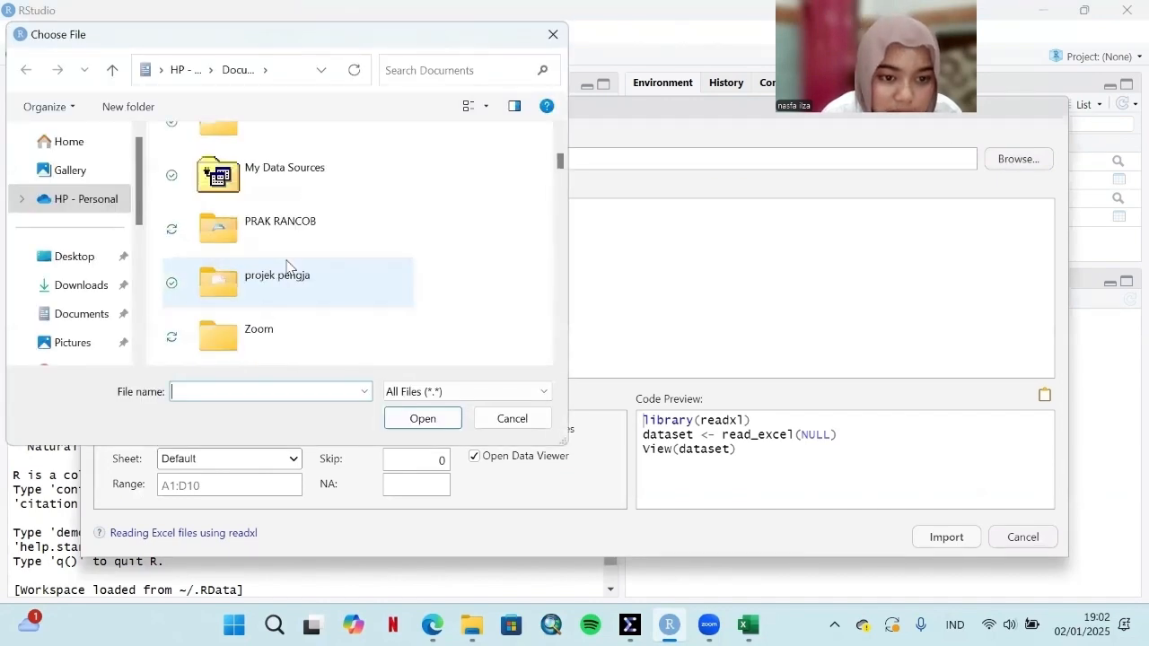
{"action": "left_click", "coordinate": [286, 226]}
{"action": "double_click", "coordinate": [285, 226]}
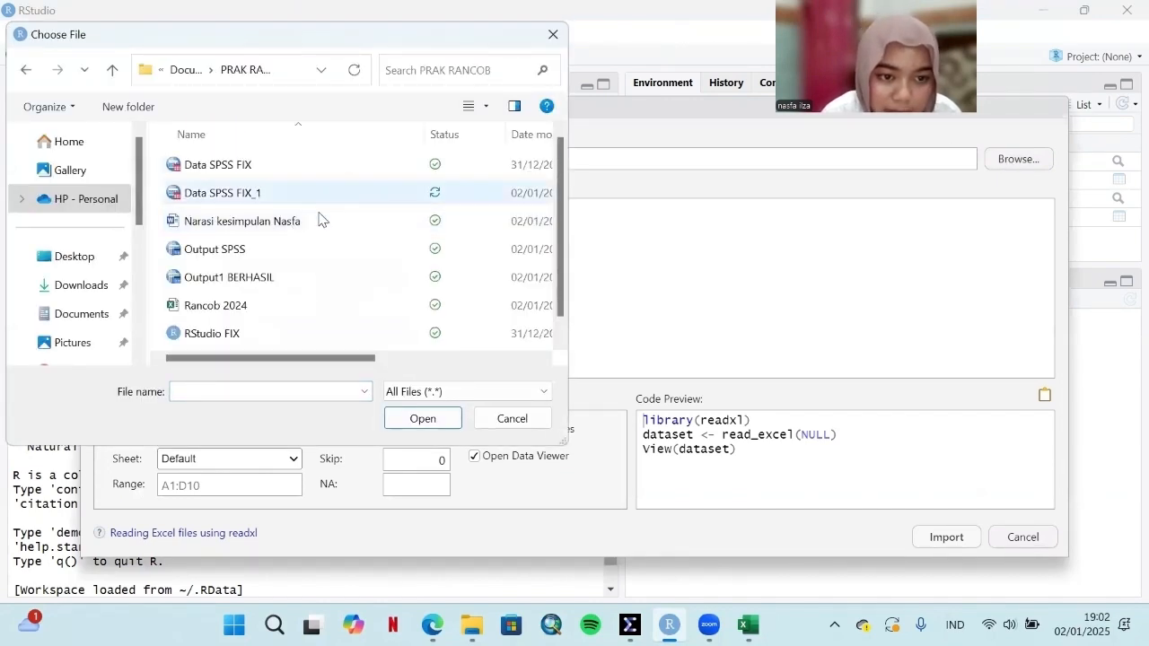
{"action": "left_click", "coordinate": [240, 307]}
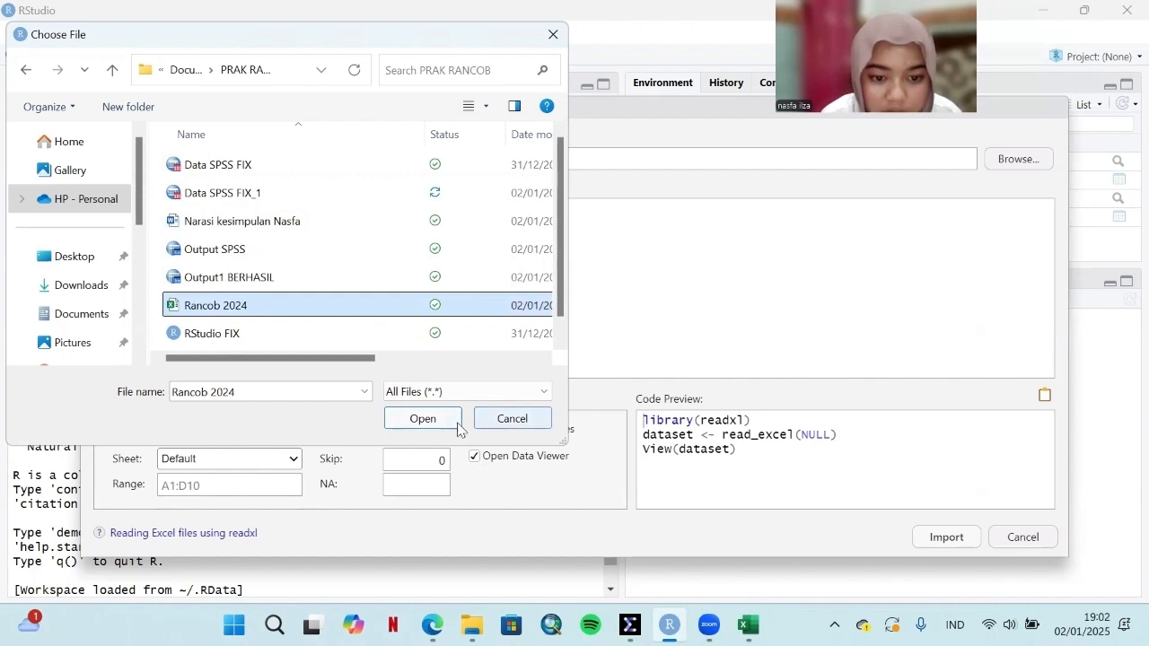
{"action": "left_click", "coordinate": [411, 418]}
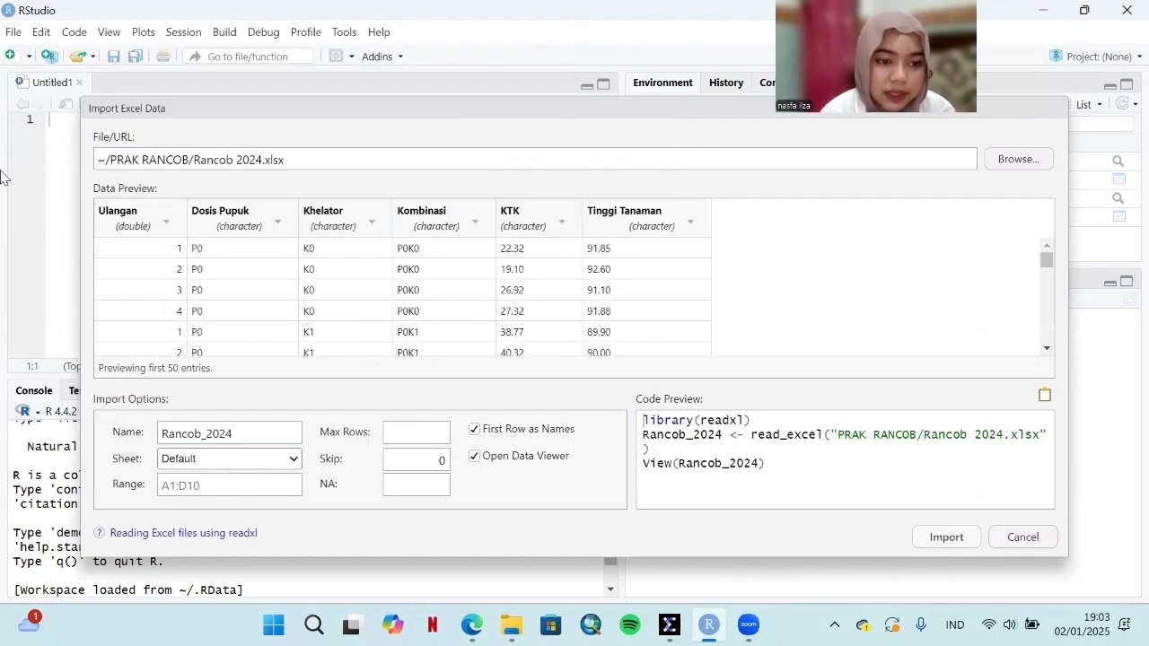
Step: Set the import type of the Ulangan column to character and of the KTK and Tinggi Tanaman columns to numeric
{"action": "left_click", "coordinate": [165, 223]}
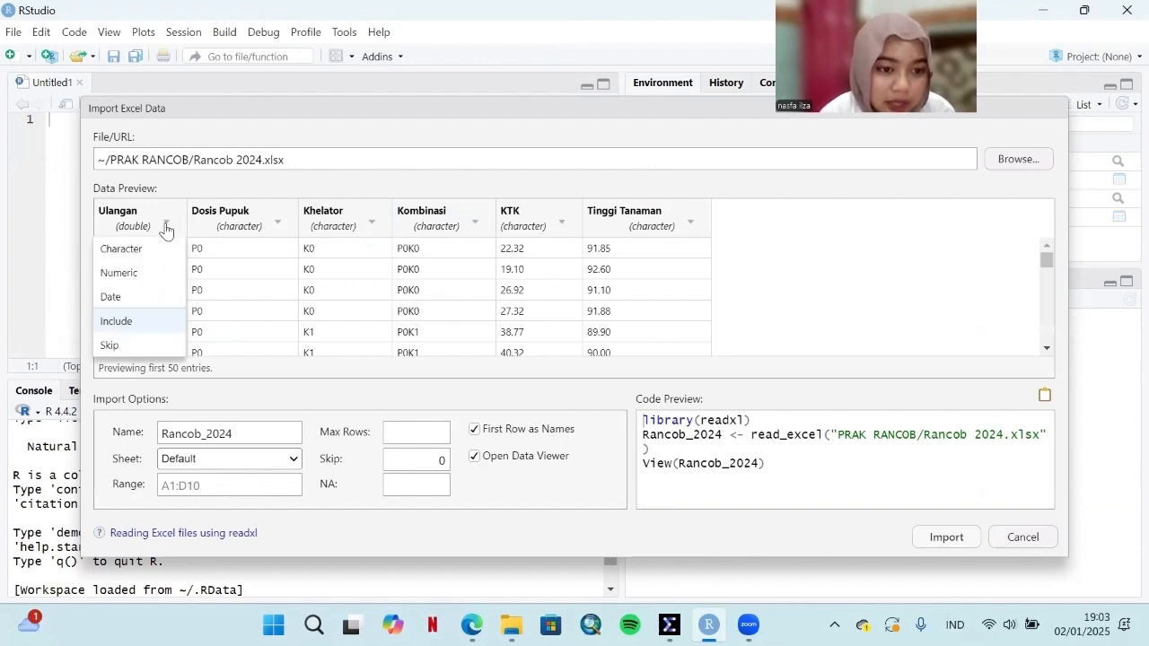
{"action": "left_click", "coordinate": [125, 250]}
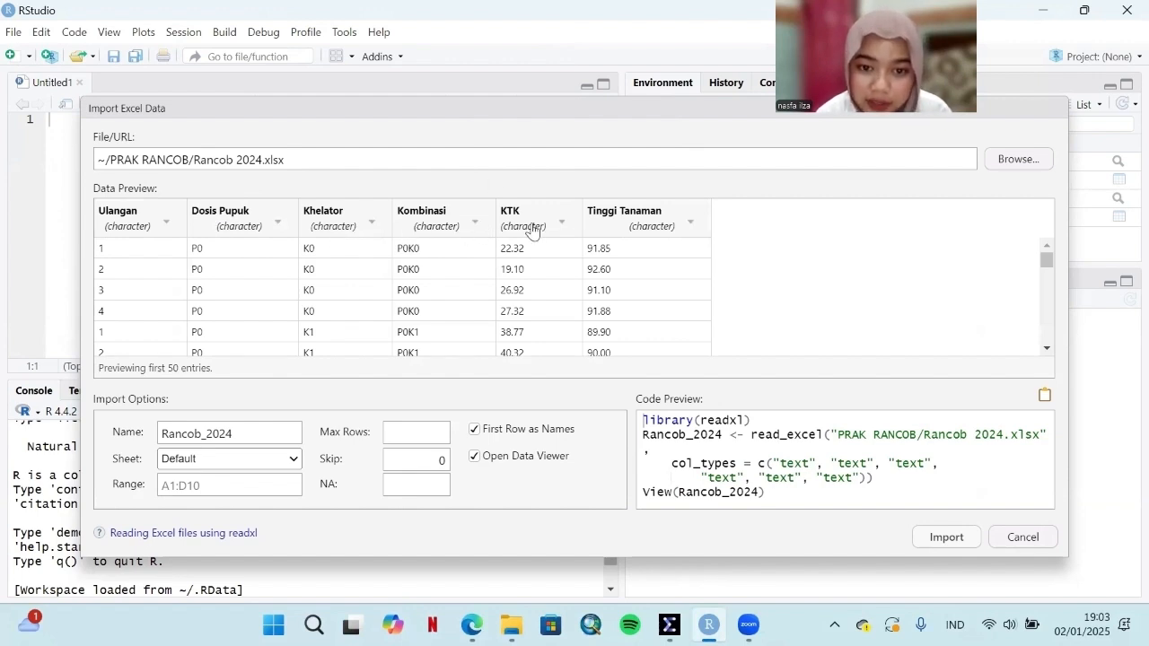
{"action": "left_click", "coordinate": [561, 222]}
{"action": "left_click", "coordinate": [519, 269]}
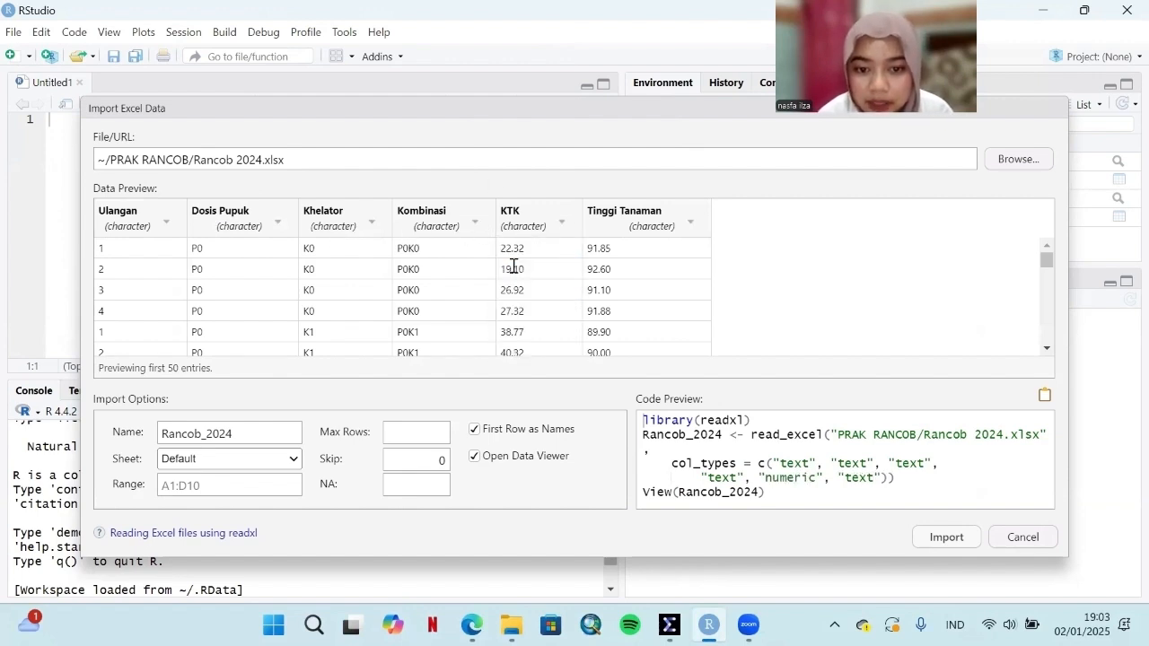
{"action": "left_click", "coordinate": [655, 223]}
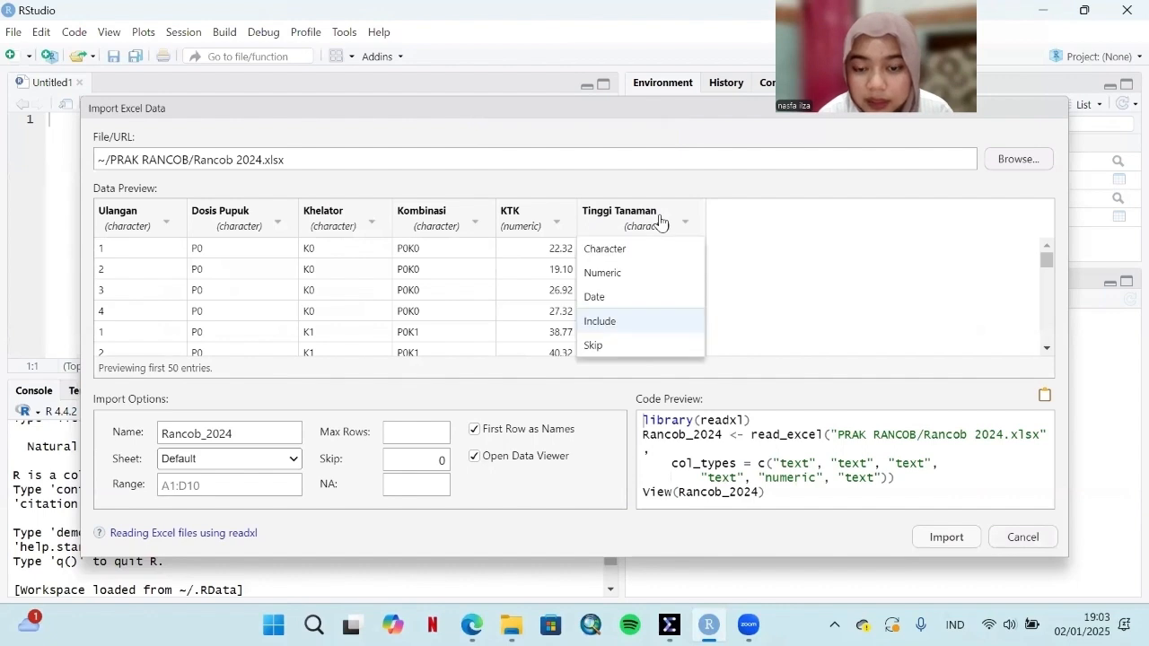
{"action": "left_click", "coordinate": [641, 275]}
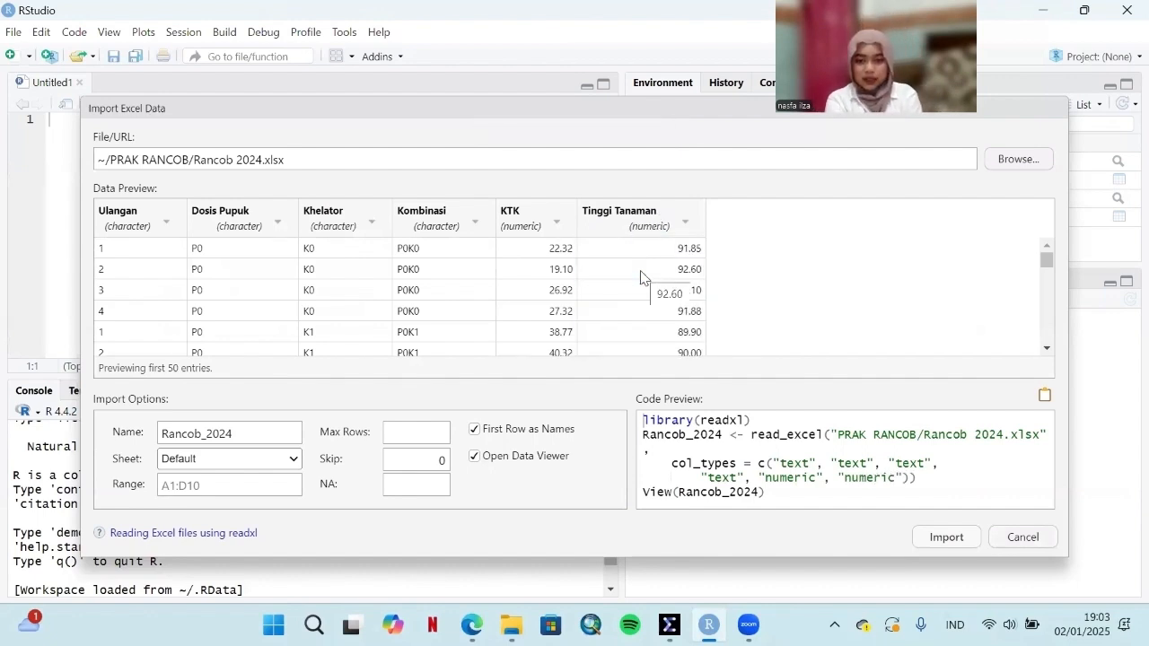
Step: Limit the import range to A1:F37 and import the data as Rancob_2024
{"action": "left_click", "coordinate": [235, 483]}
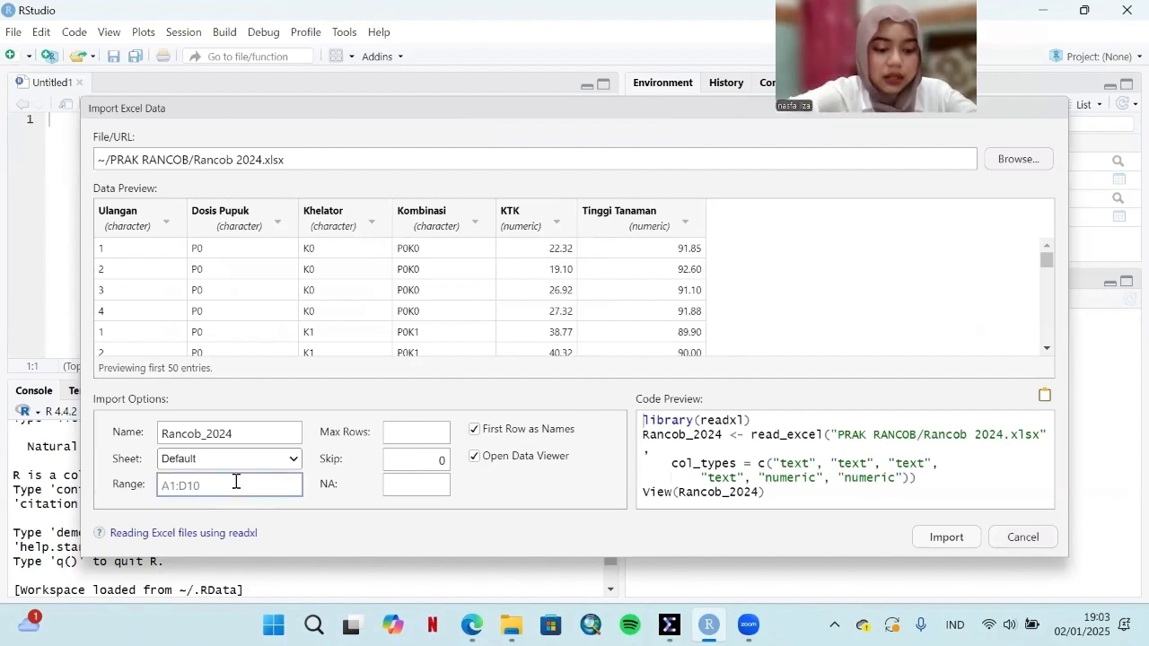
{"action": "type", "text": "A1:F37"}
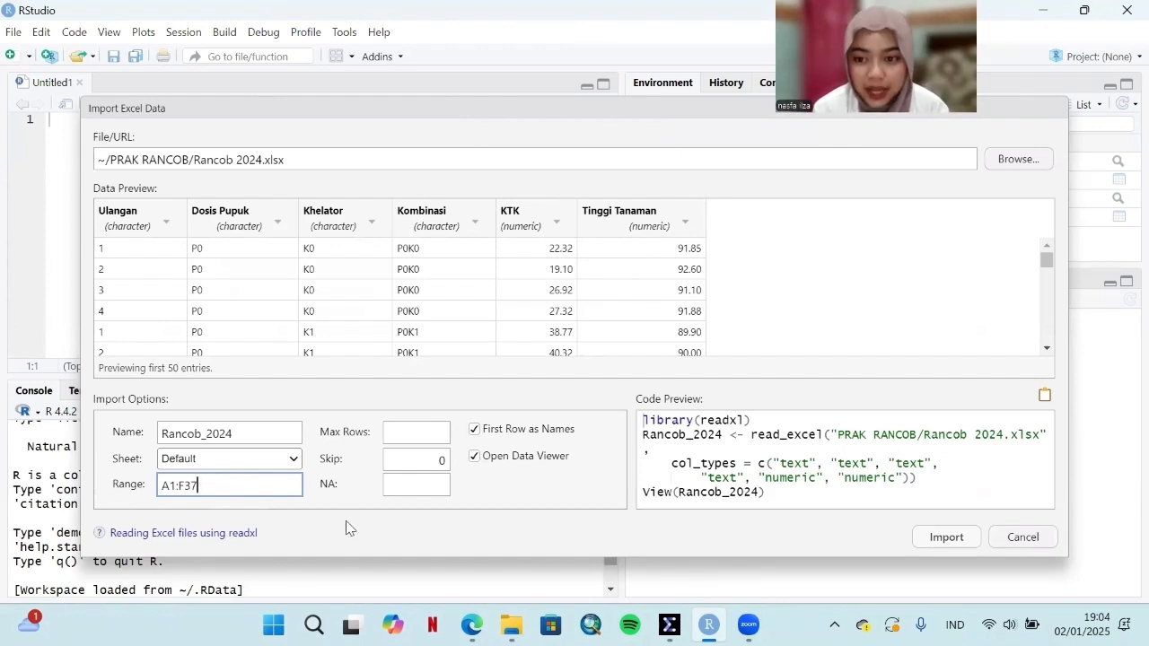
{"action": "left_click", "coordinate": [956, 537]}
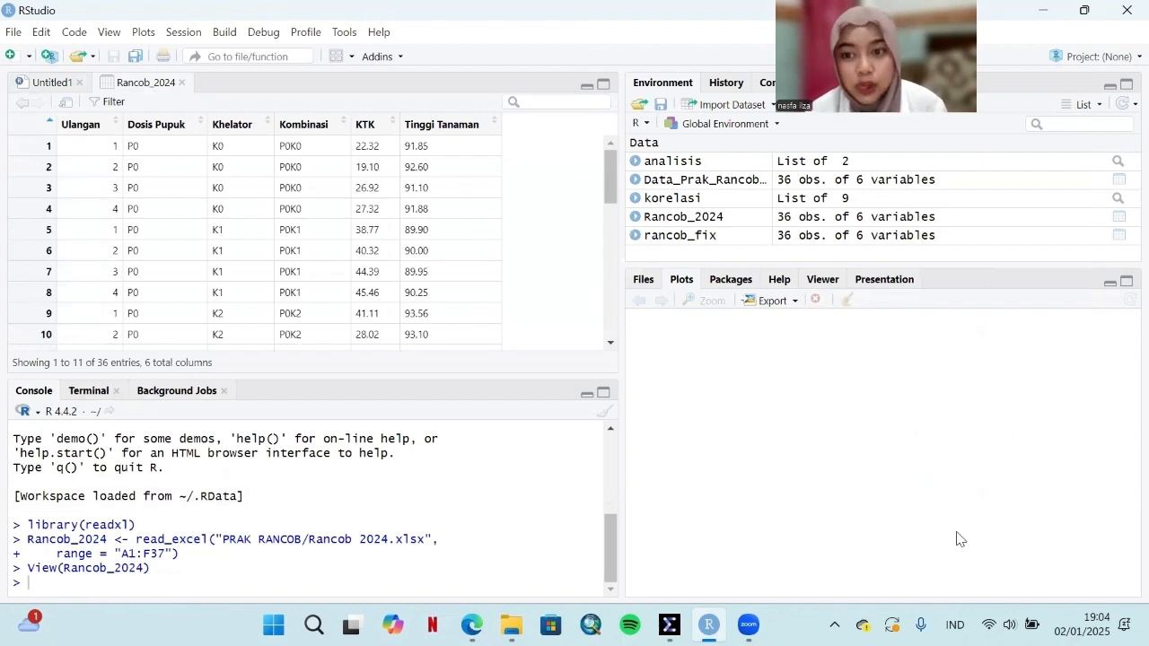
Step: Write library(doebioresearch) on the first line of the Untitled1 script and run it
{"action": "left_click", "coordinate": [52, 83]}
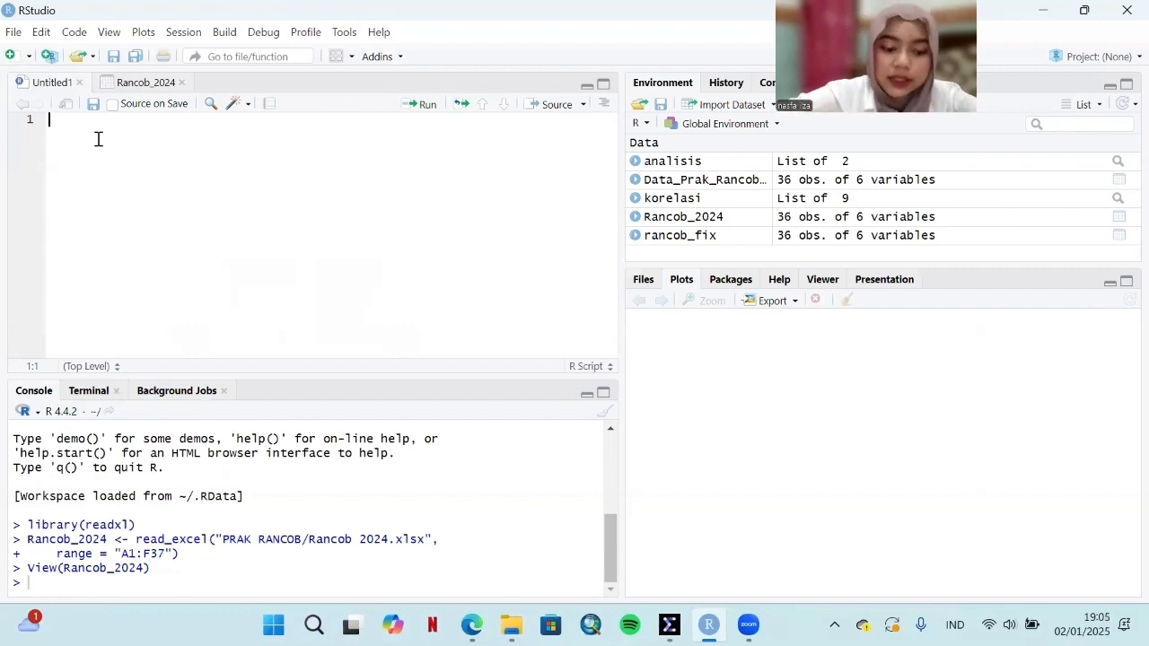
{"action": "type", "text": "librar"}
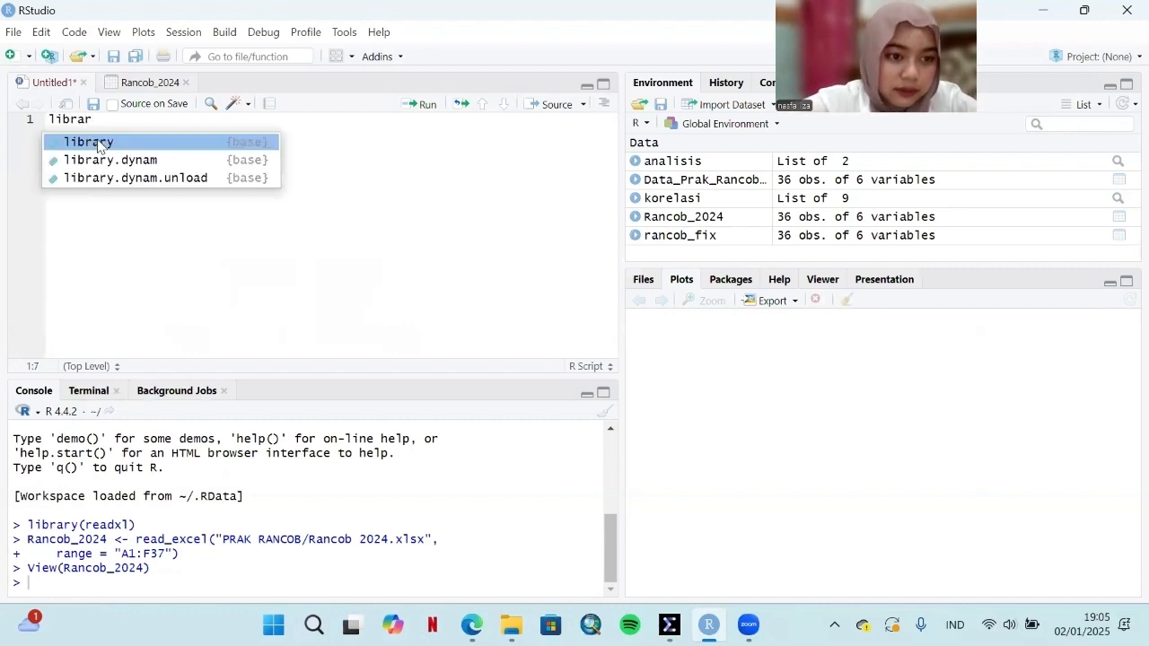
{"action": "left_click", "coordinate": [100, 144]}
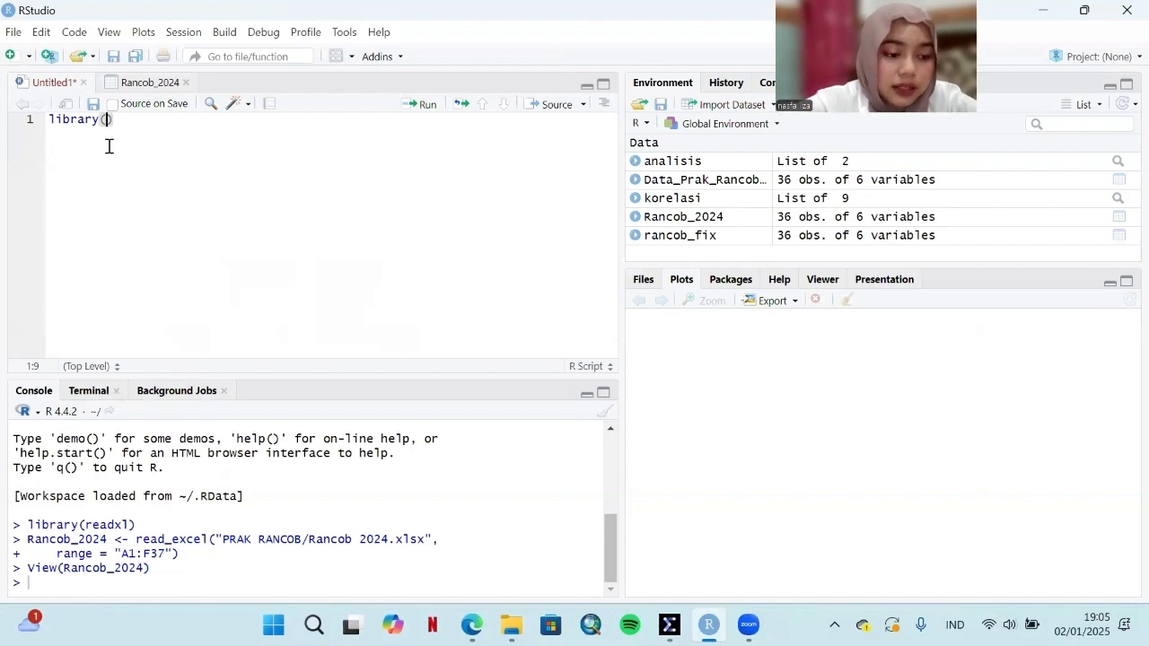
{"action": "type", "text": "doe"}
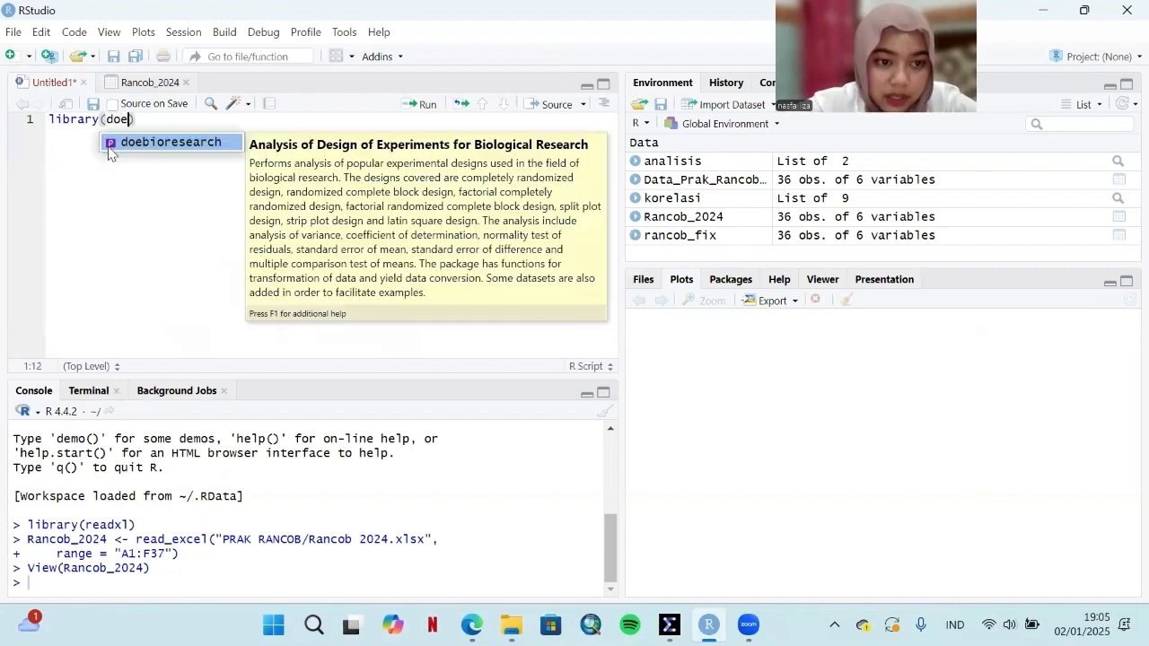
{"action": "left_click", "coordinate": [166, 144]}
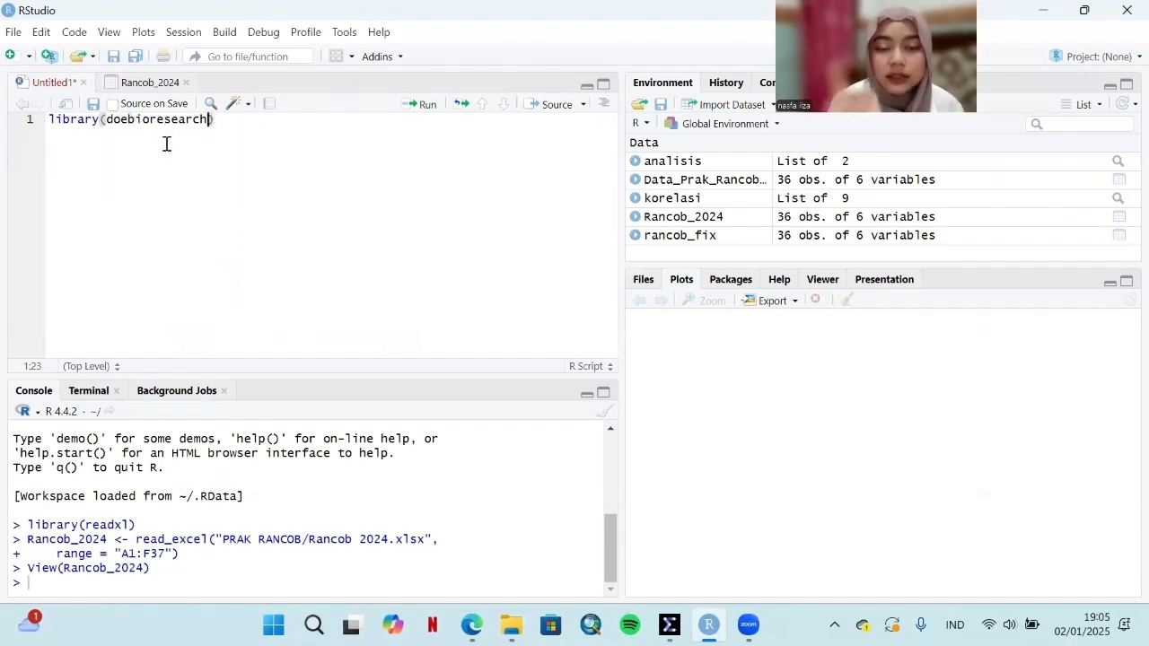
{"action": "left_click", "coordinate": [425, 105]}
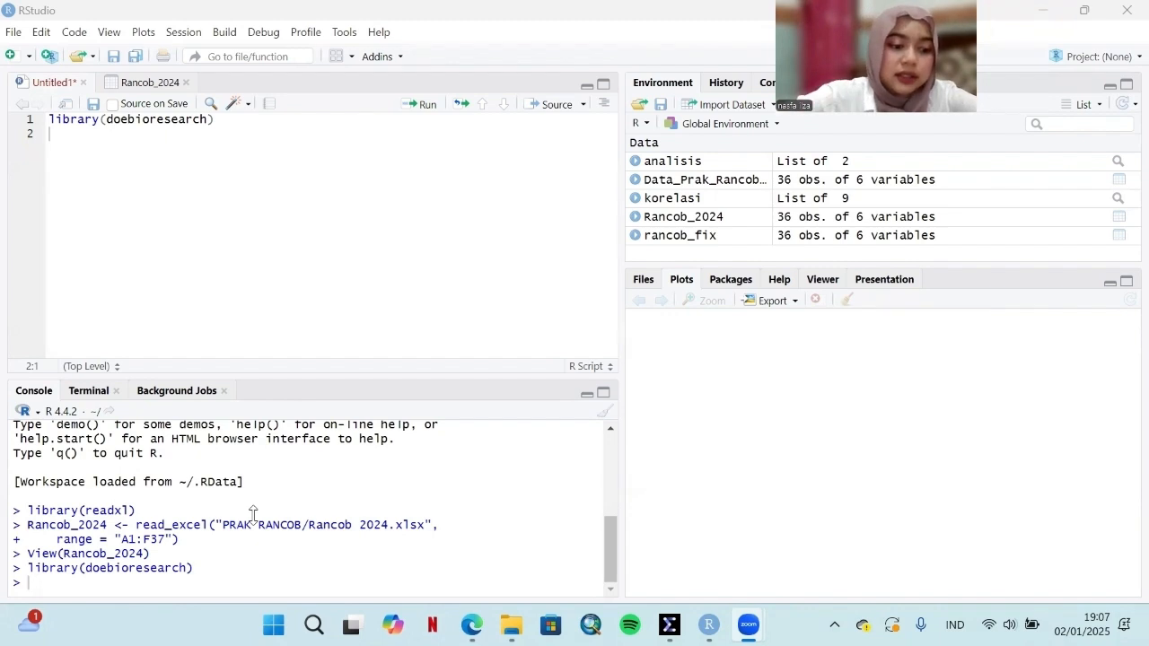
Step: On the script's second line, begin assigning a frbd2fact() call to analisis
{"action": "type", "text": "analis"}
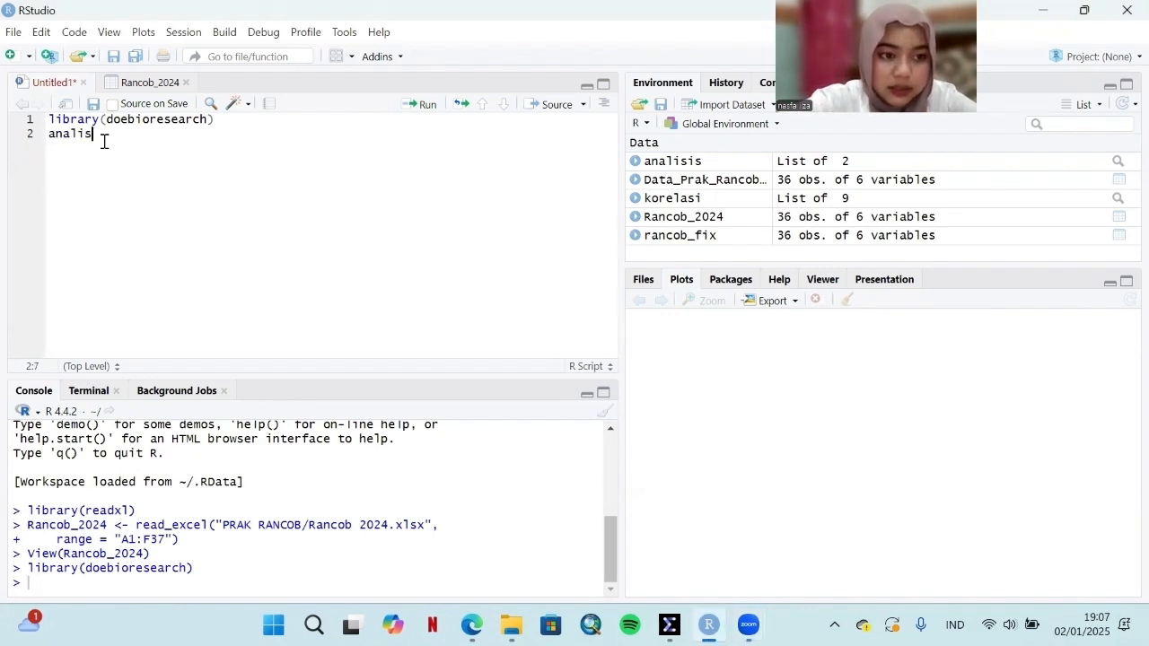
{"action": "key", "text": "Tab"}
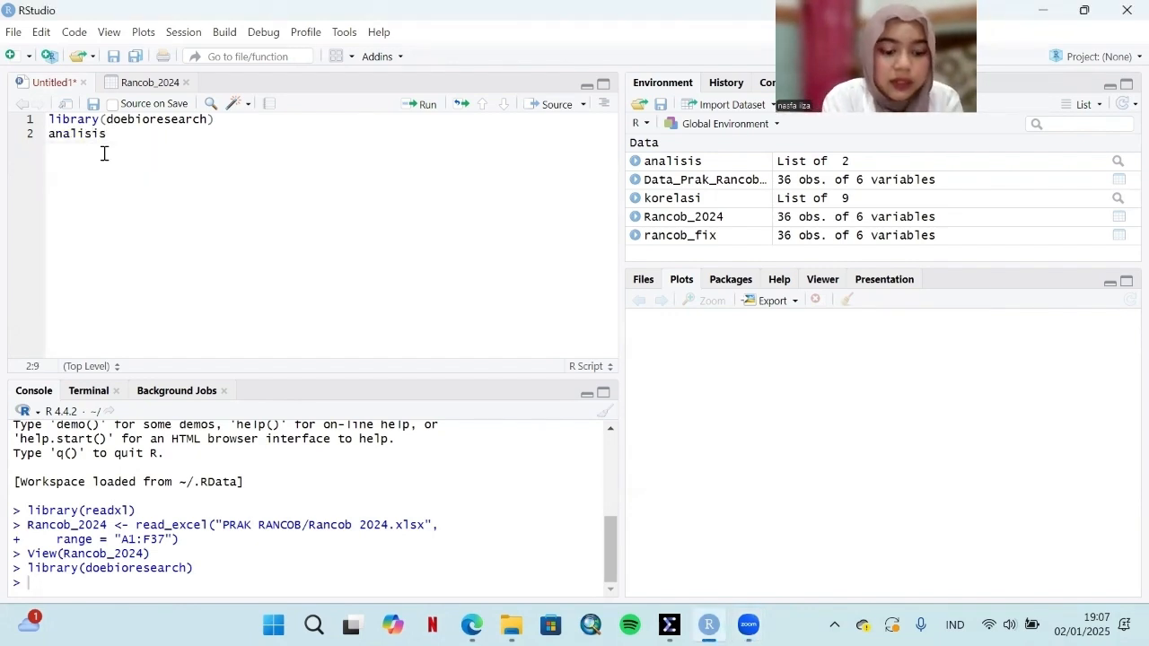
{"action": "type", "text": "<-frb"}
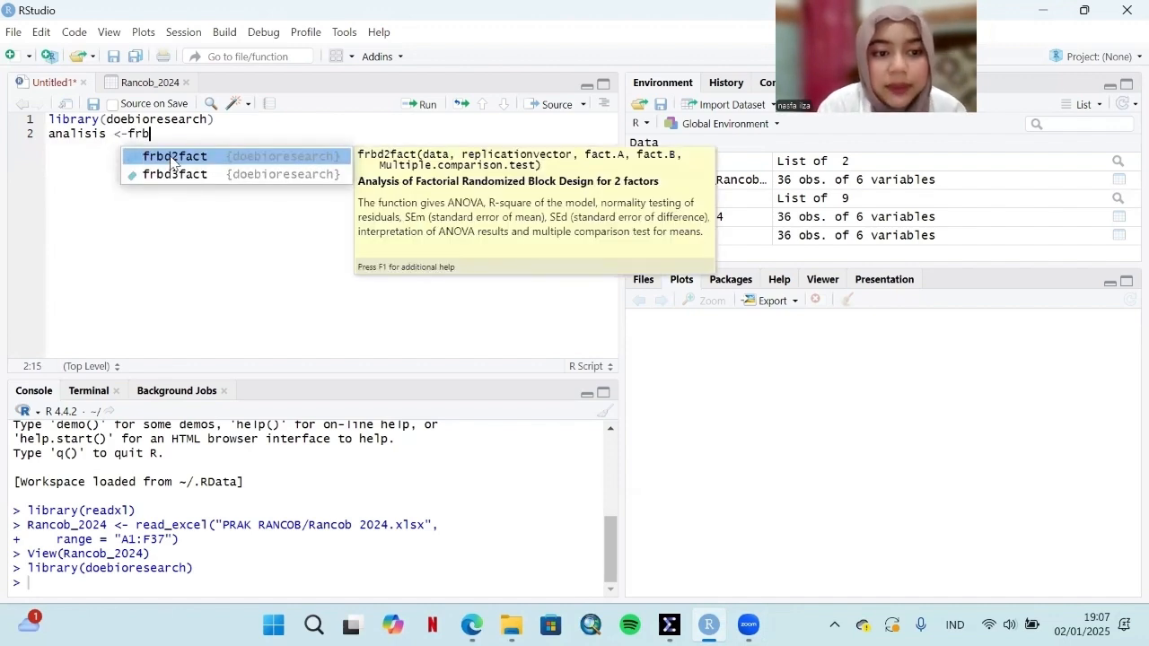
{"action": "left_click", "coordinate": [173, 157]}
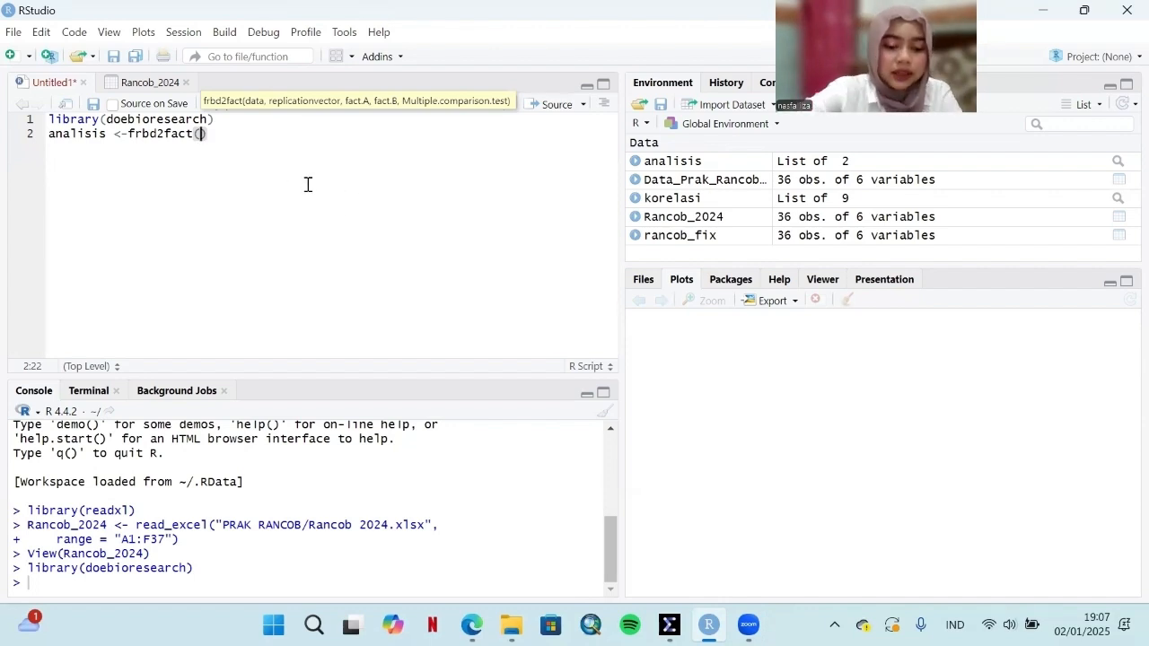
Step: Enter Rancob_2024[5:6] as the data argument of the frbd2fact call
{"action": "type", "text": "ranc"}
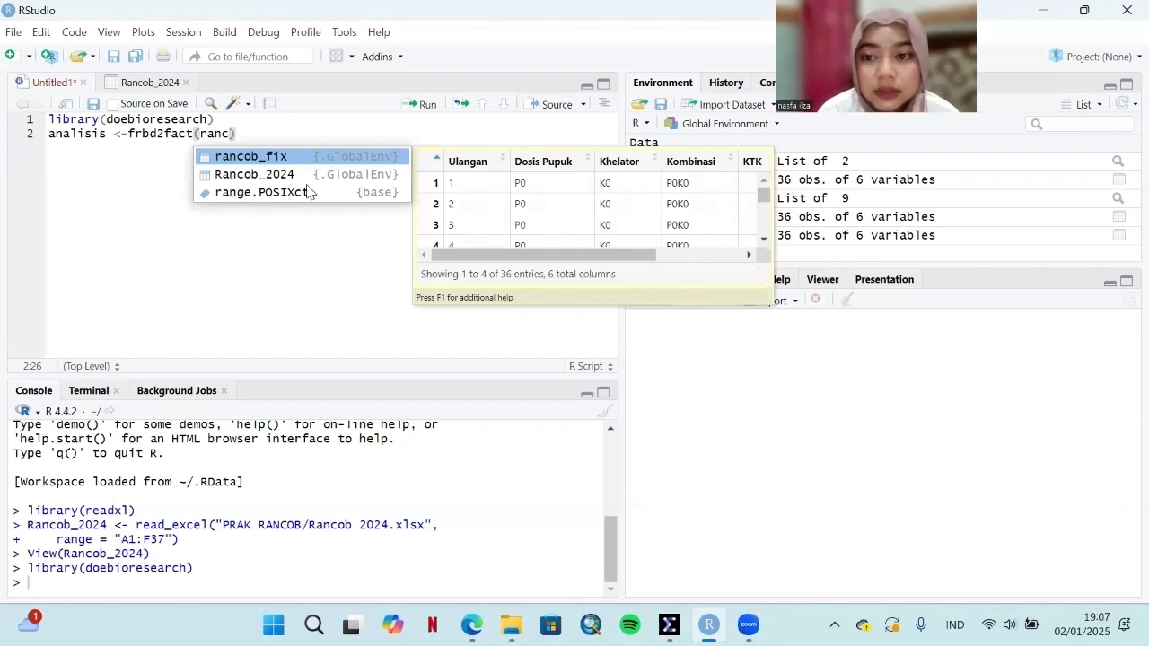
{"action": "key", "text": "Down"}
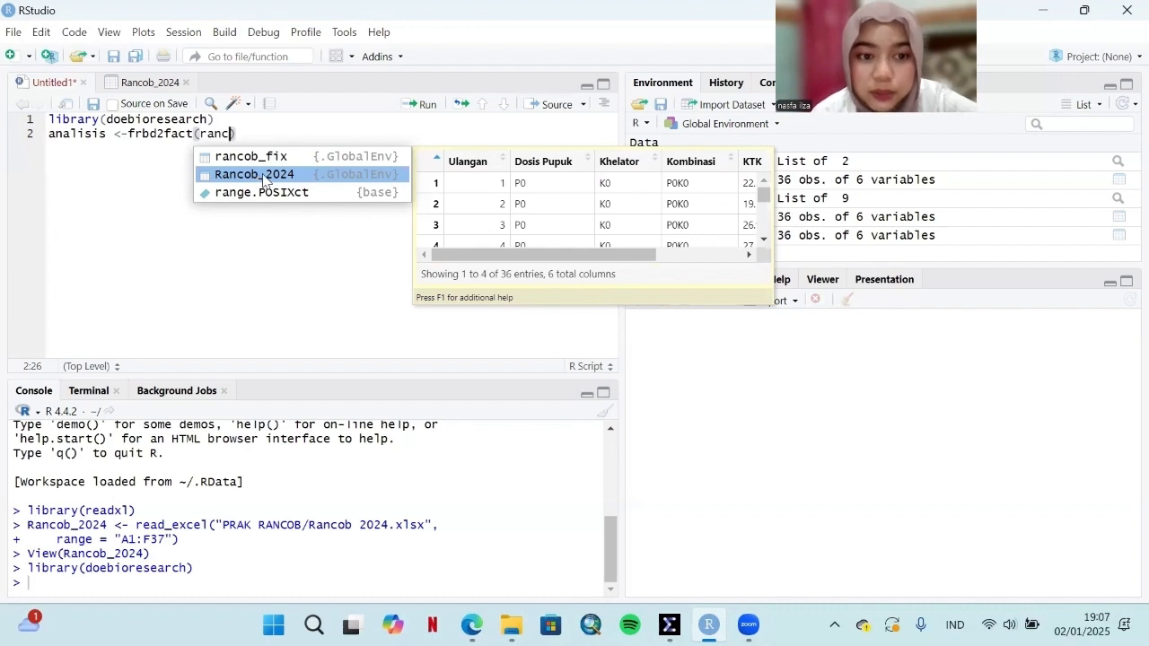
{"action": "left_click", "coordinate": [263, 175]}
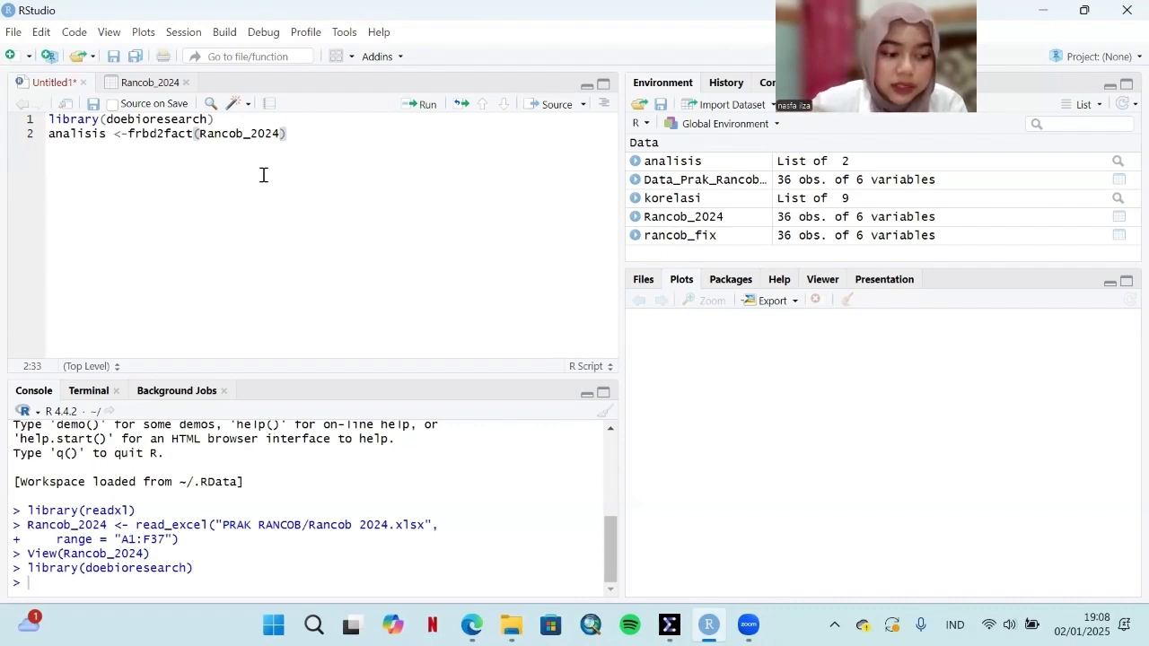
{"action": "type", "text": "["}
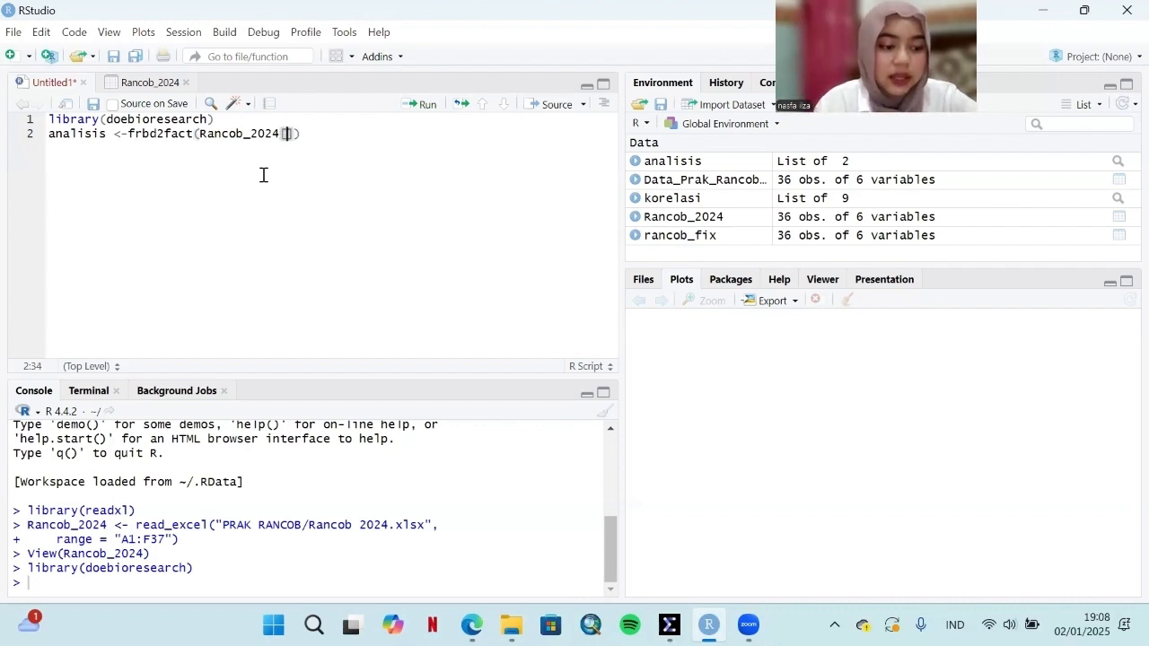
{"action": "type", "text": "5:6"}
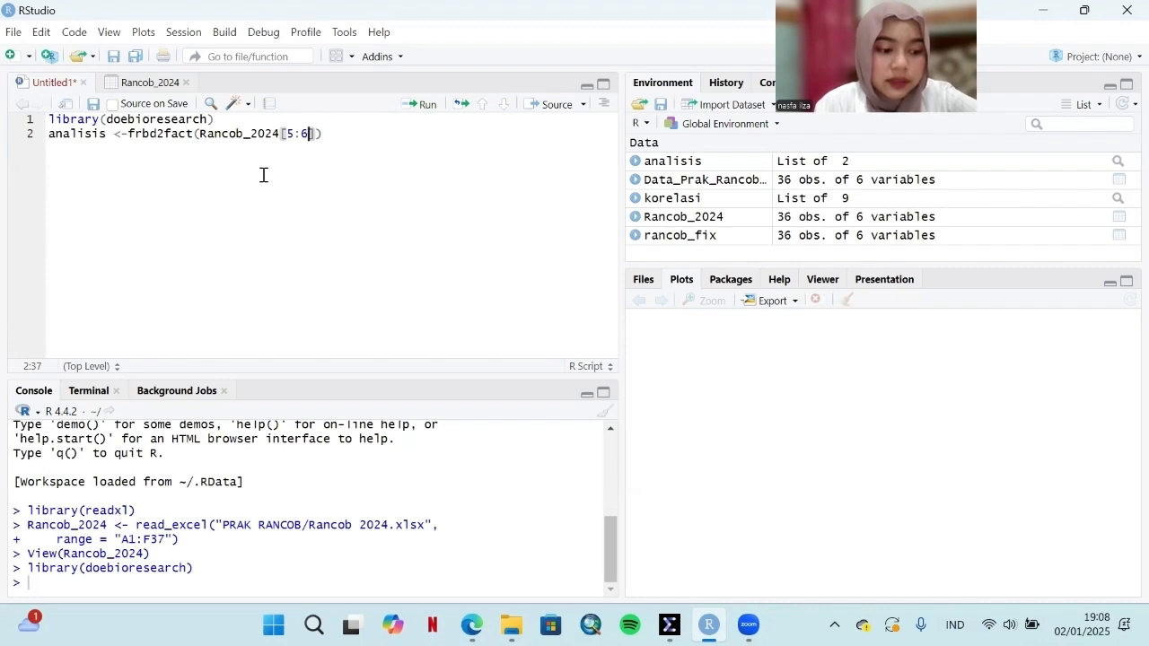
{"action": "type", "text": ","}
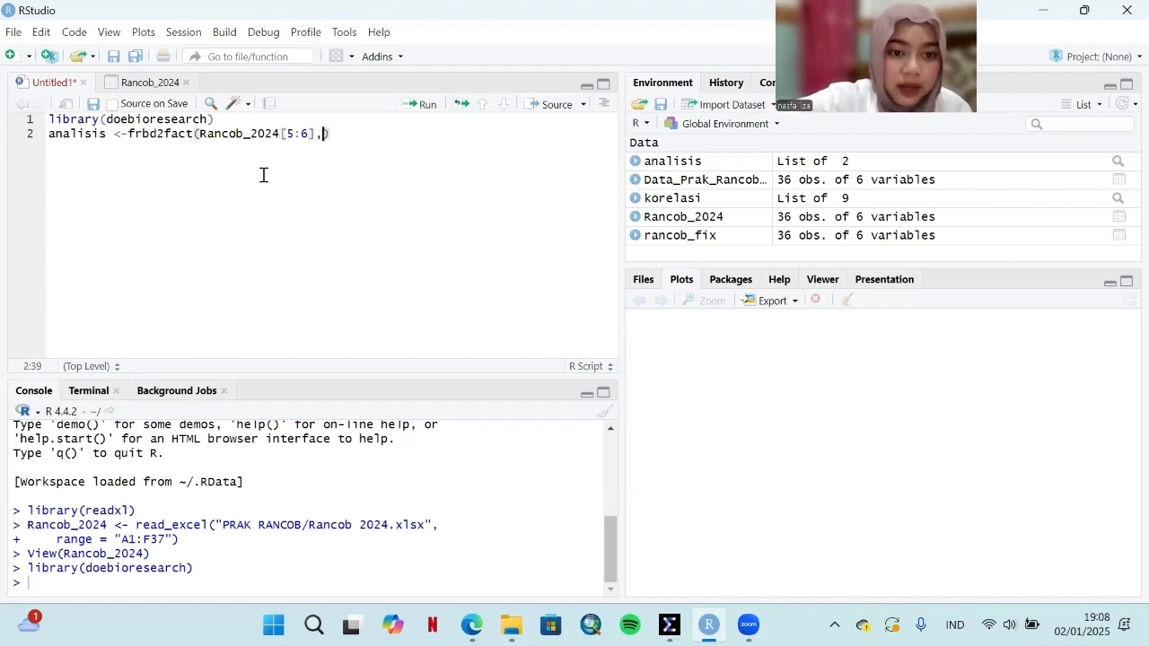
{"action": "type", "text": "ranco"}
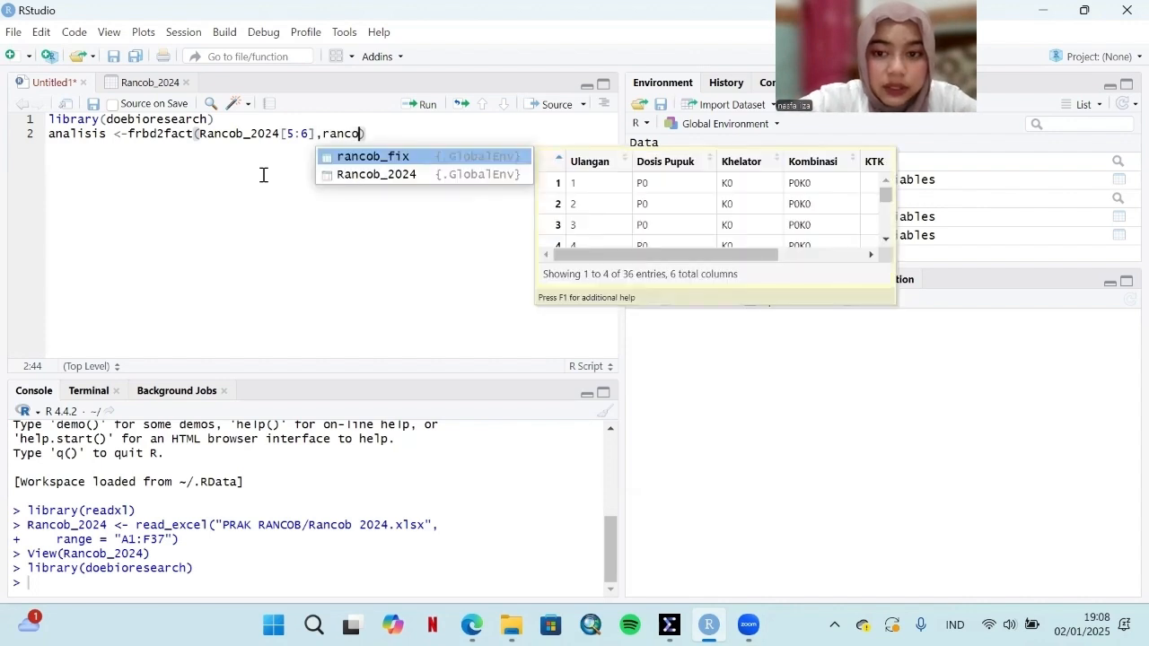
Step: Add Rancob_2024$Ulangan as the replication vector argument of the frbd2fact call, followed by a comma
{"action": "left_click", "coordinate": [403, 174]}
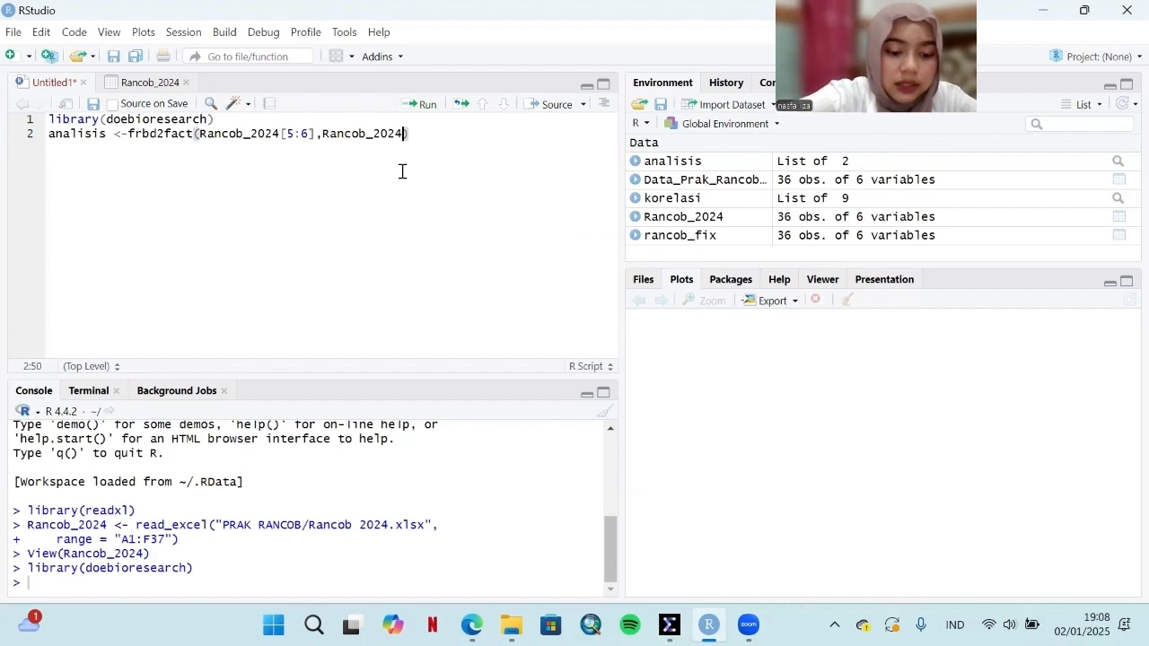
{"action": "type", "text": "$"}
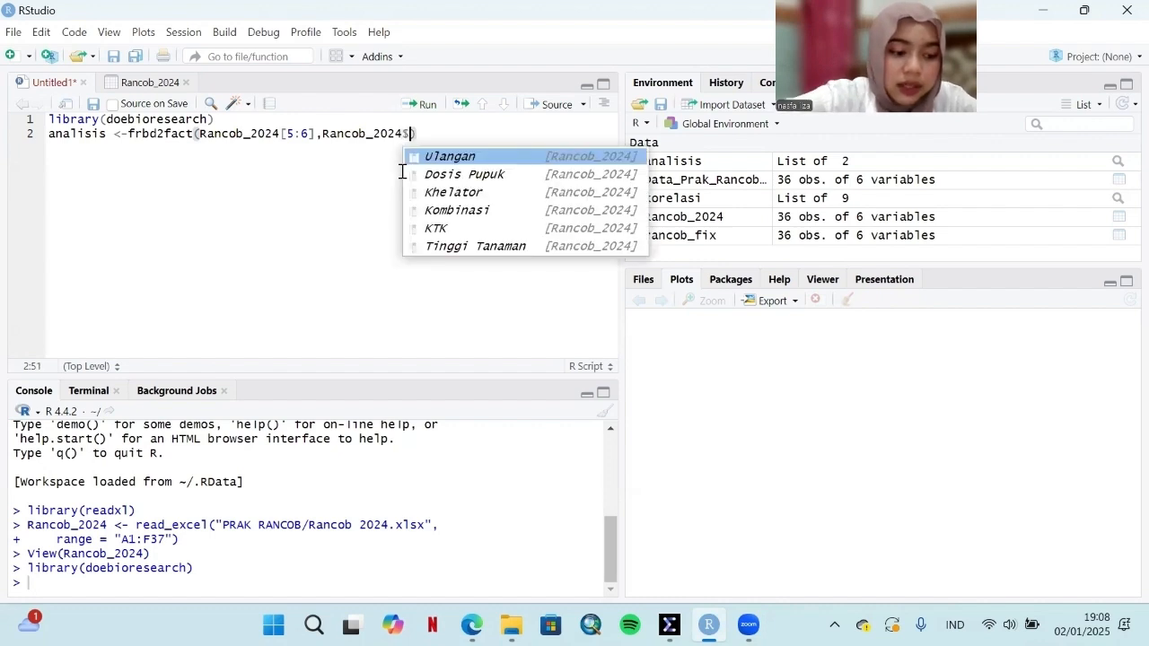
{"action": "left_click", "coordinate": [449, 157]}
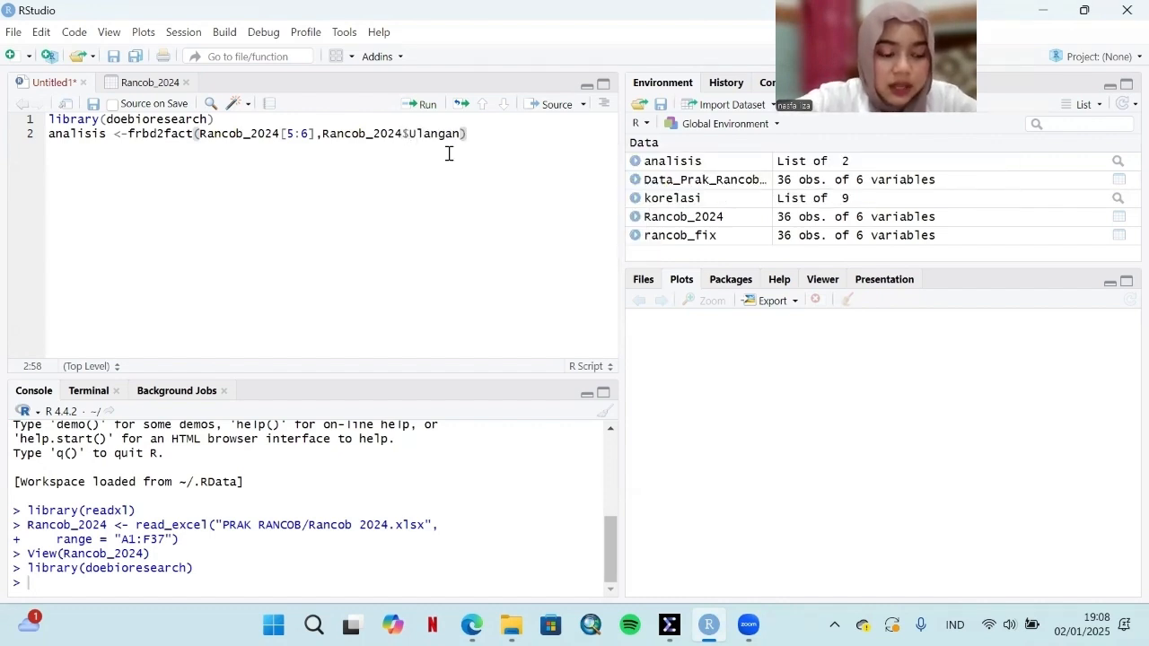
{"action": "type", "text": ","}
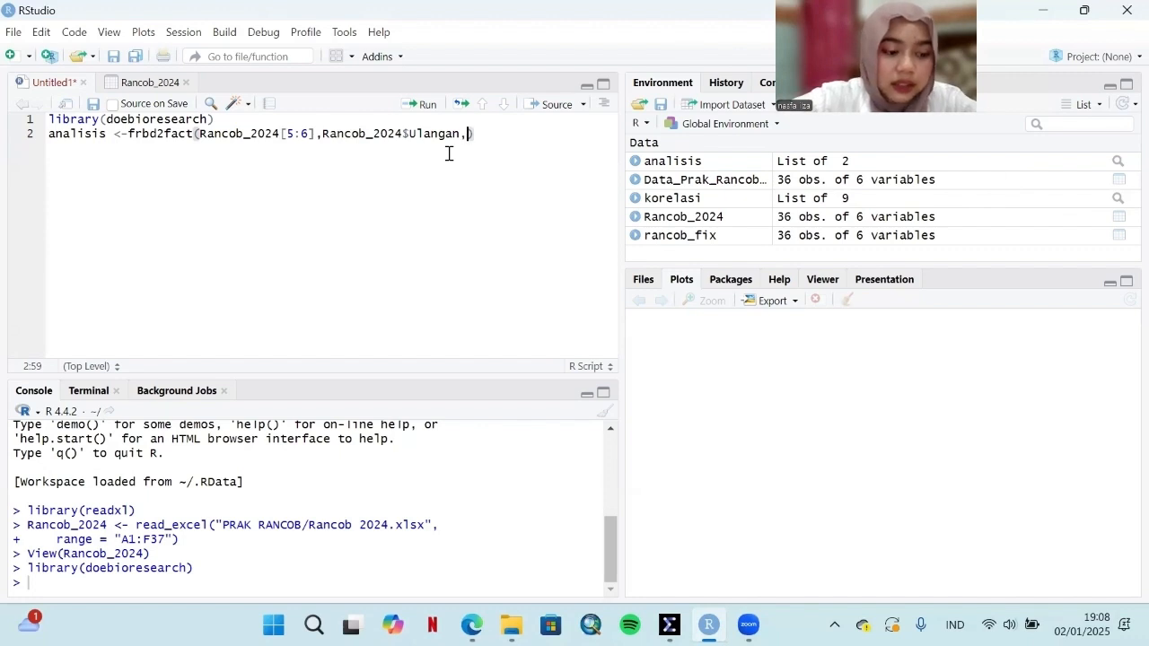
{"action": "type", "text": "ranc"}
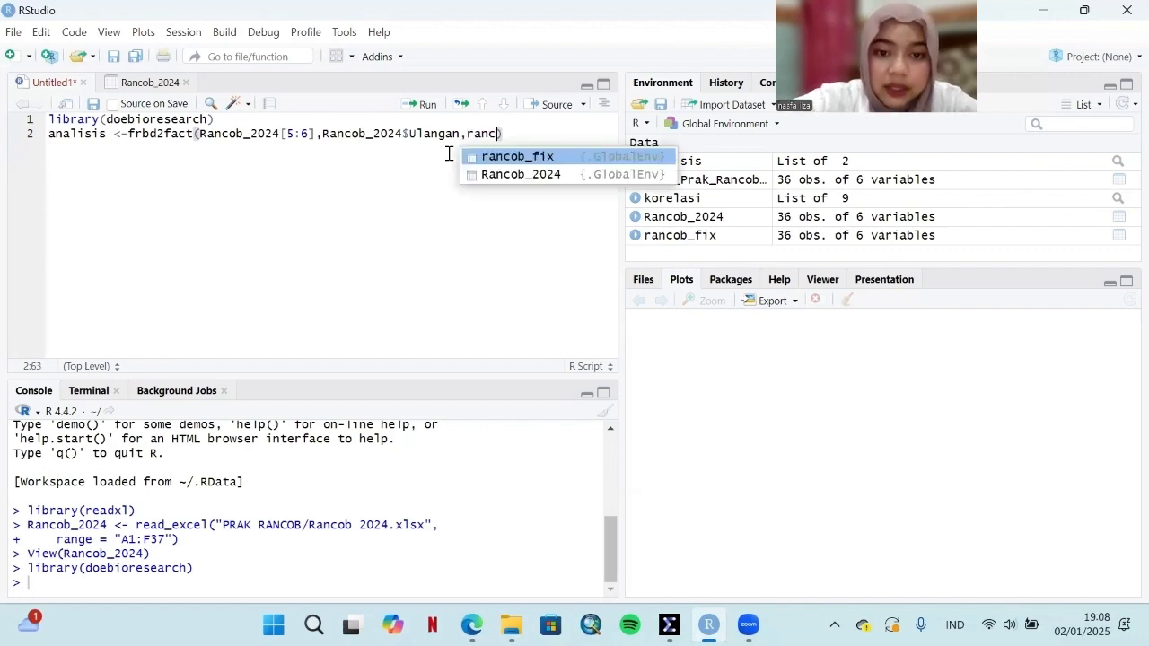
Step: Add Rancob_2024$`Dosis Pupuk` as the first factor argument of the frbd2fact call
{"action": "left_click", "coordinate": [525, 176]}
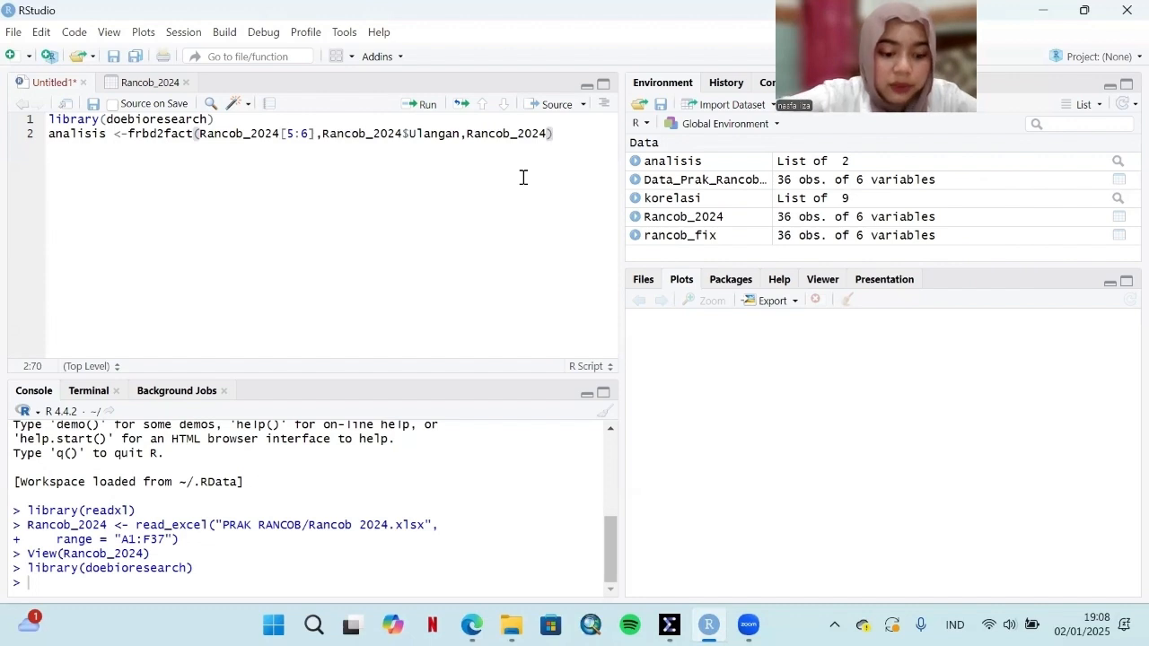
{"action": "type", "text": "$"}
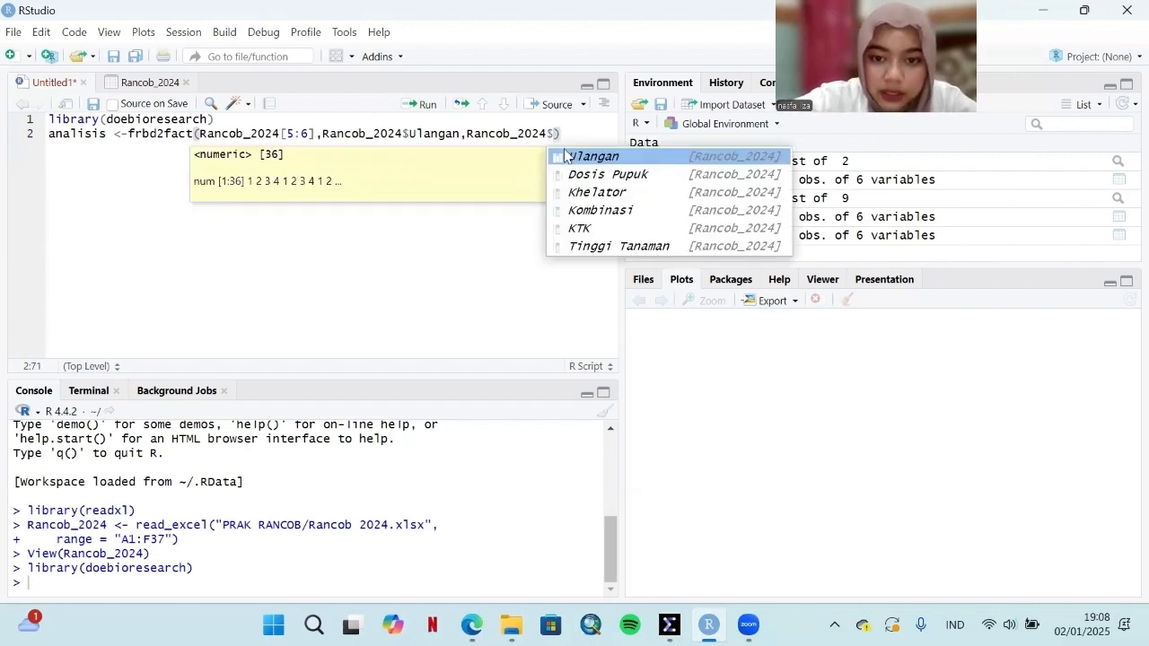
{"action": "left_click", "coordinate": [585, 175]}
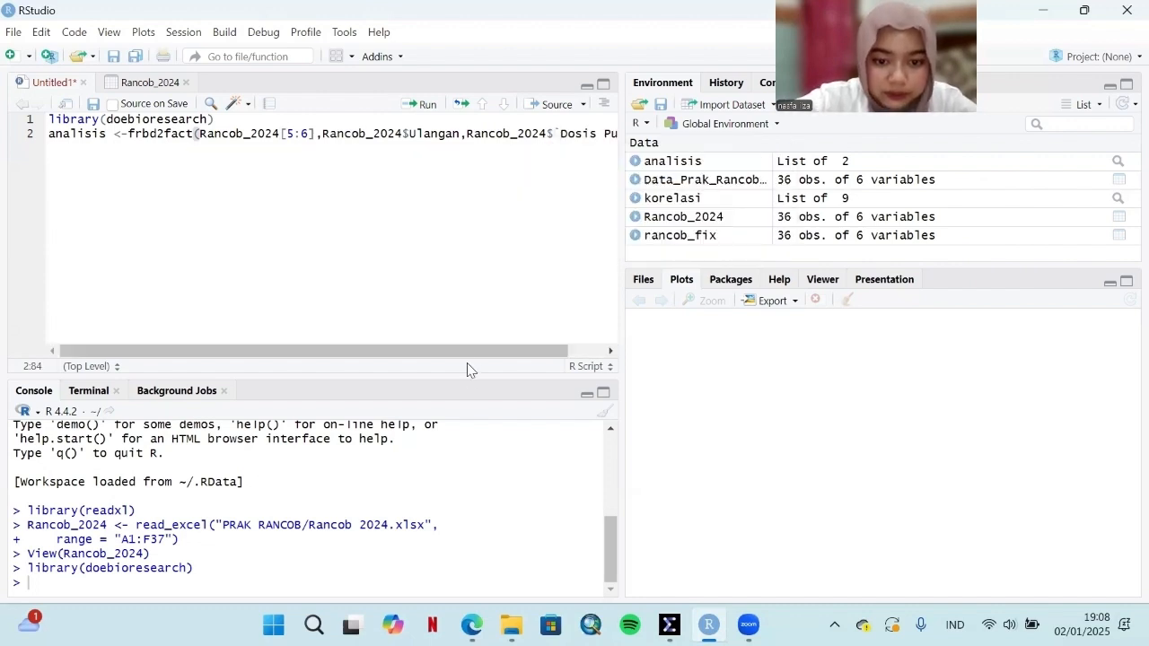
{"action": "left_click_drag", "start_coordinate": [464, 351], "coordinate": [574, 340]}
{"action": "type", "text": ",ra"}
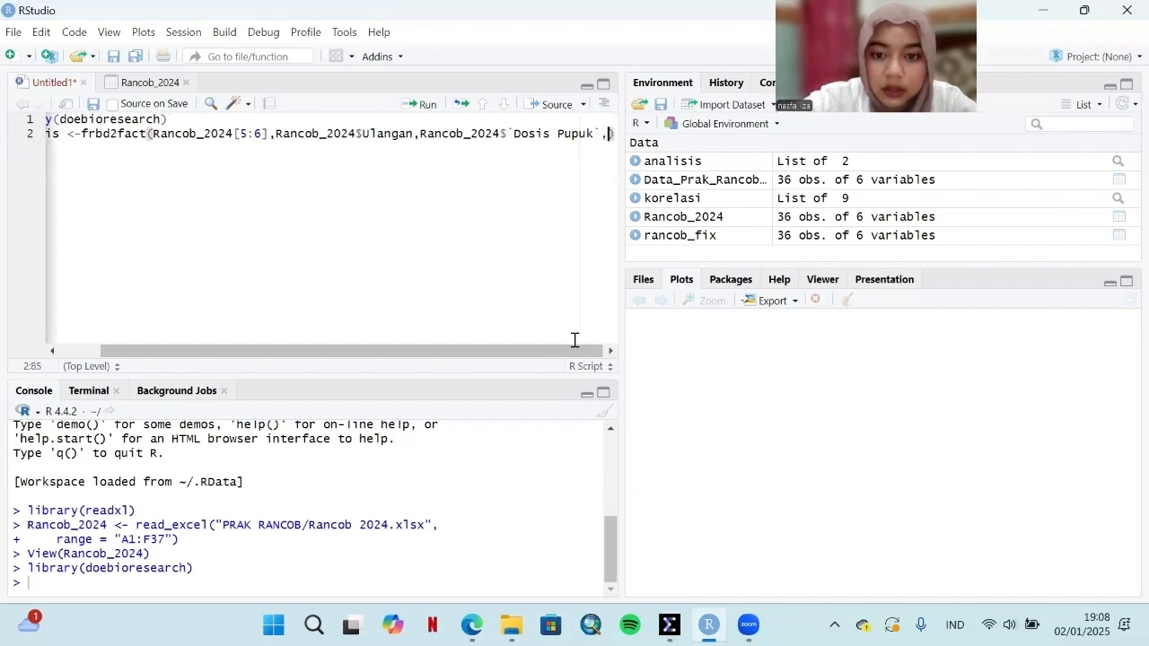
{"action": "type", "text": "n"}
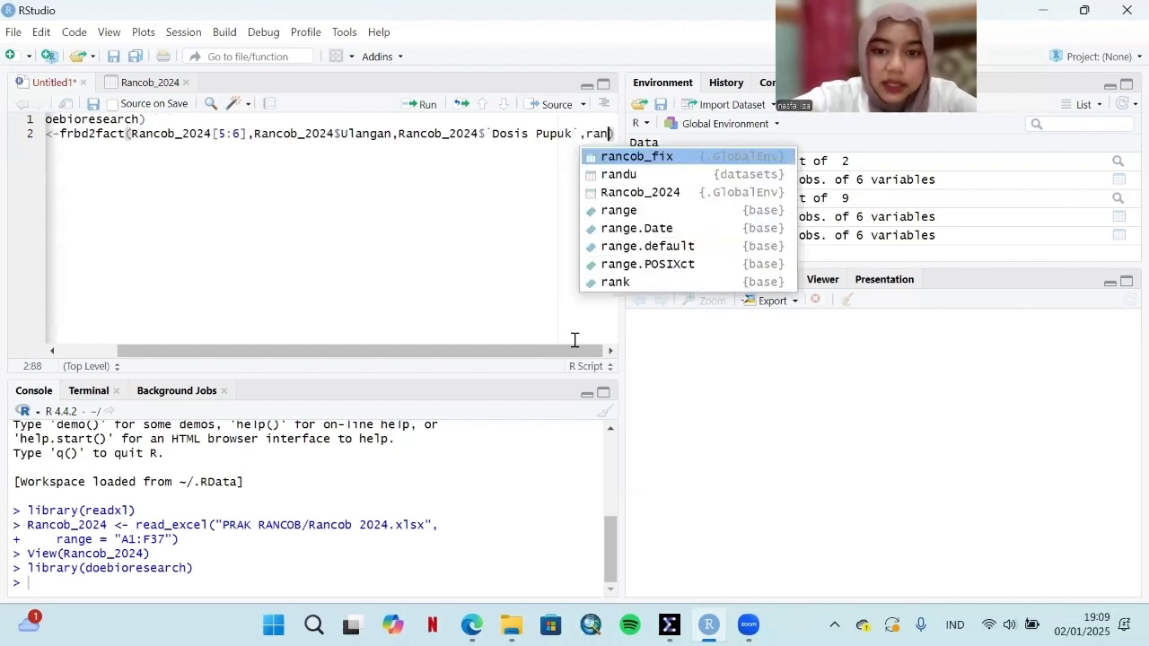
{"action": "left_click", "coordinate": [697, 191]}
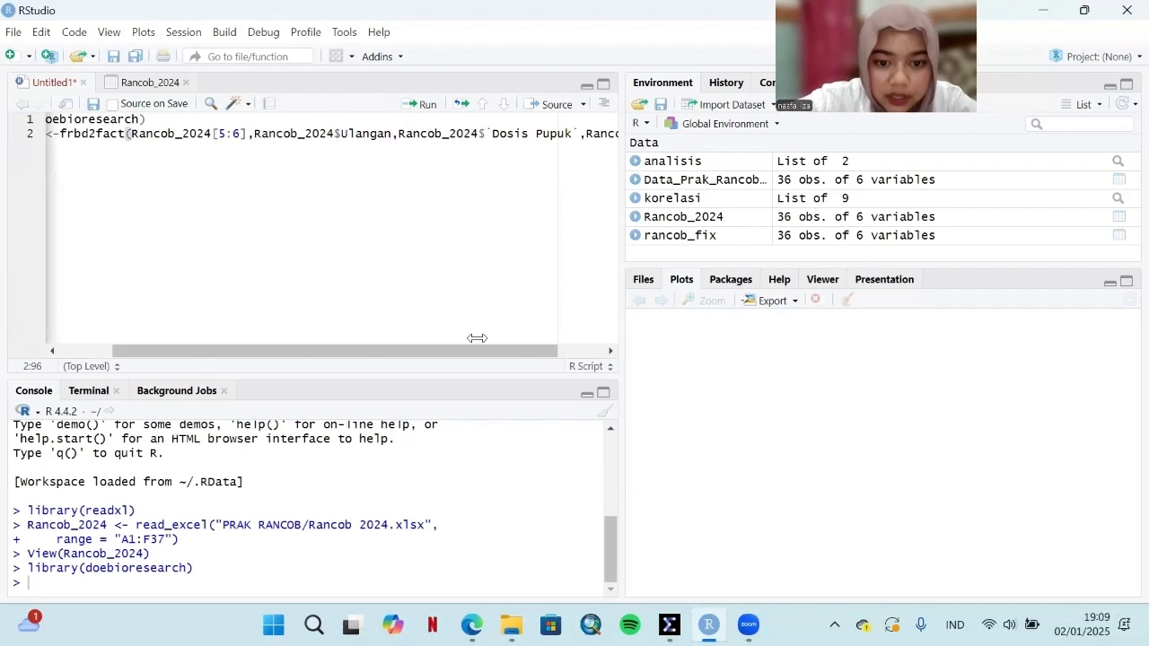
{"action": "left_click_drag", "start_coordinate": [480, 351], "coordinate": [590, 361]}
{"action": "type", "text": "$"}
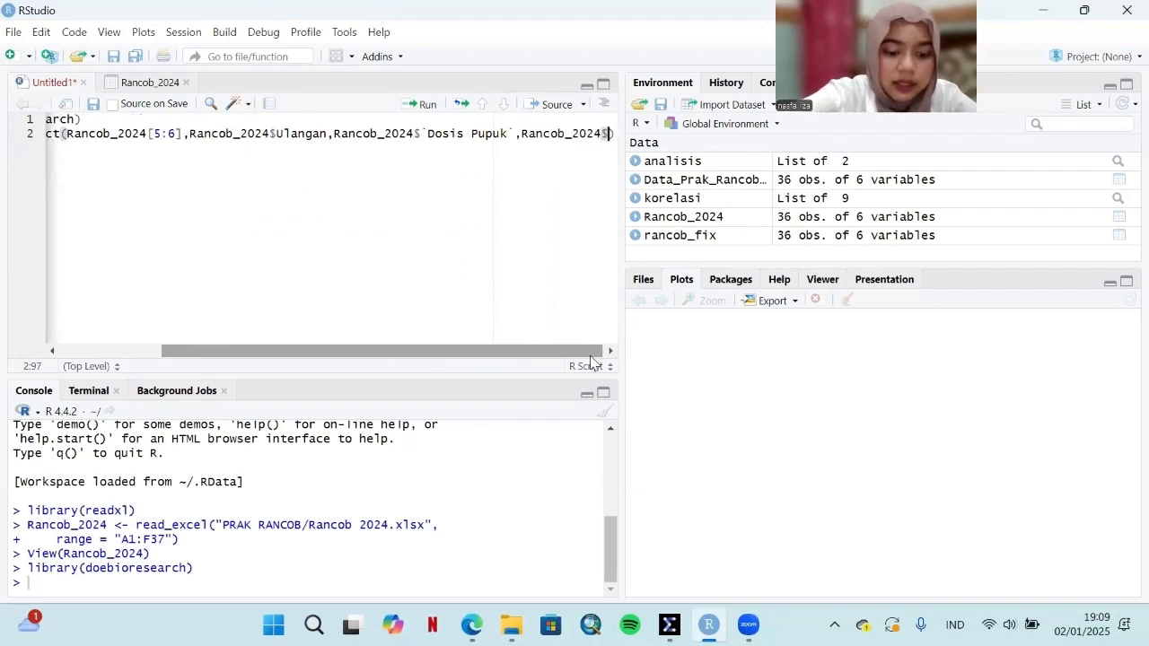
{"action": "left_click", "coordinate": [765, 197]}
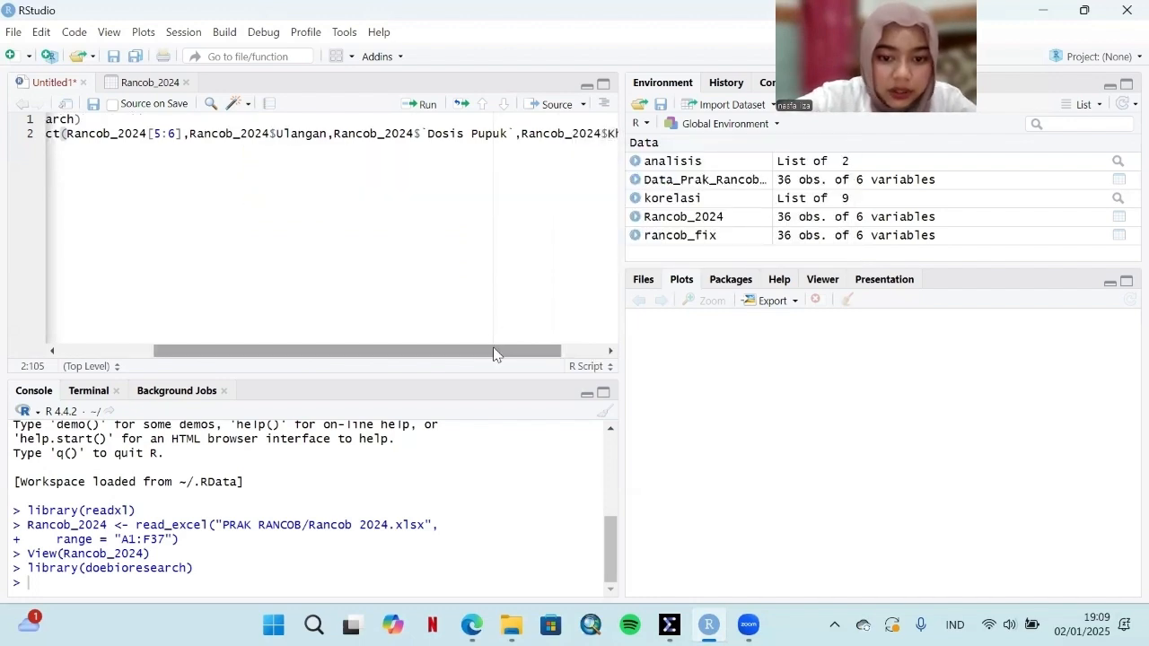
{"action": "left_click_drag", "start_coordinate": [494, 352], "coordinate": [512, 358]}
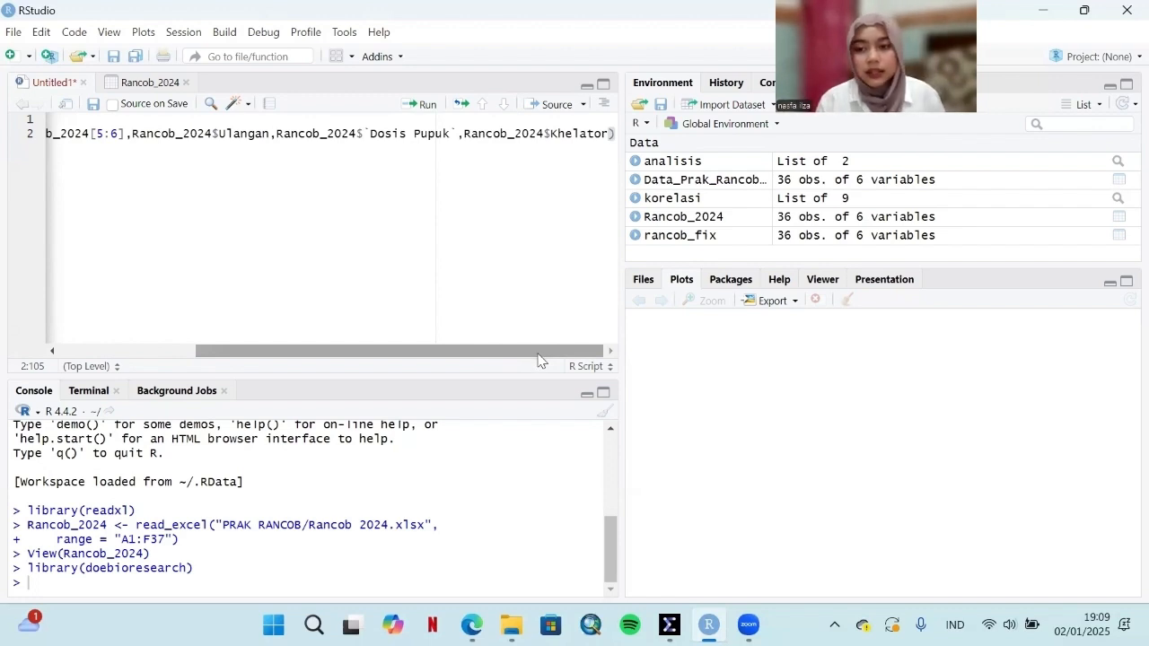
Step: Add 1 as the last argument of the frbd2fact call and run the line
{"action": "type", "text": ","}
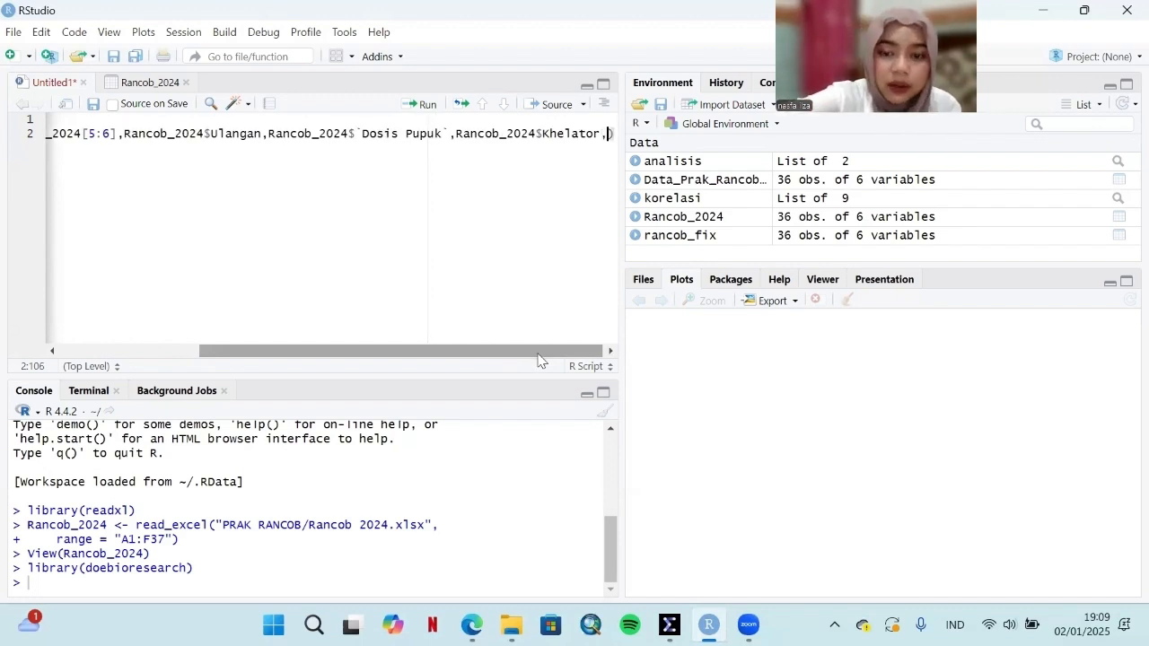
{"action": "type", "text": "1"}
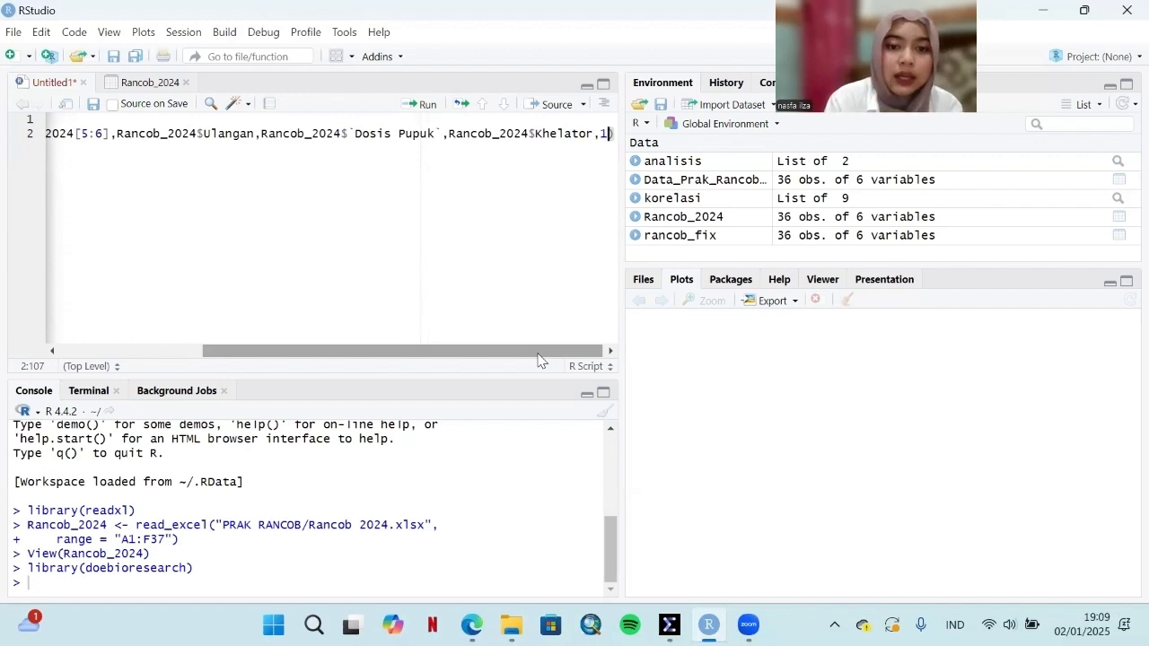
{"action": "left_click", "coordinate": [425, 106]}
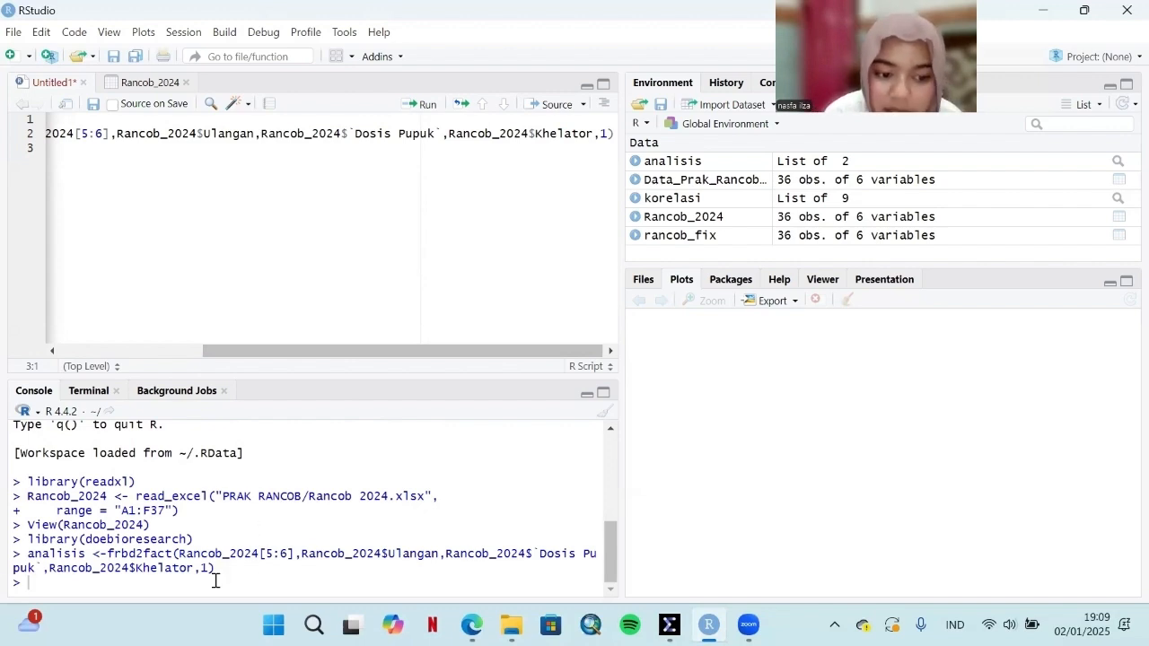
Step: Write print(analisis) on the script's third line and run it
{"action": "left_click_drag", "start_coordinate": [353, 351], "coordinate": [200, 350]}
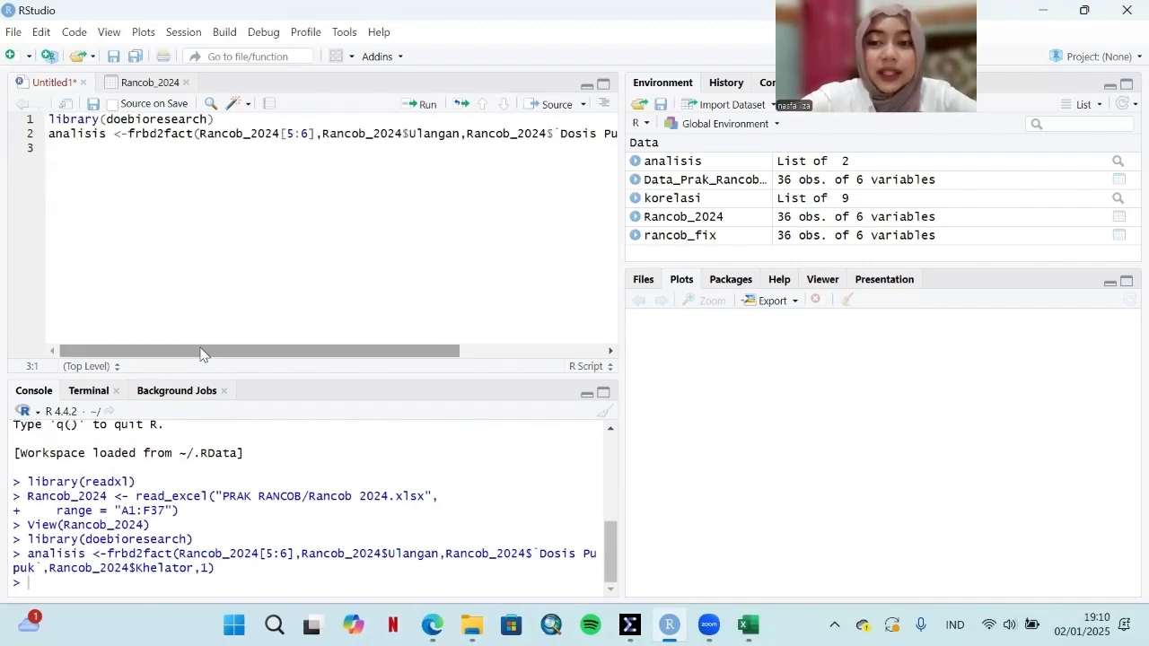
{"action": "type", "text": "print"}
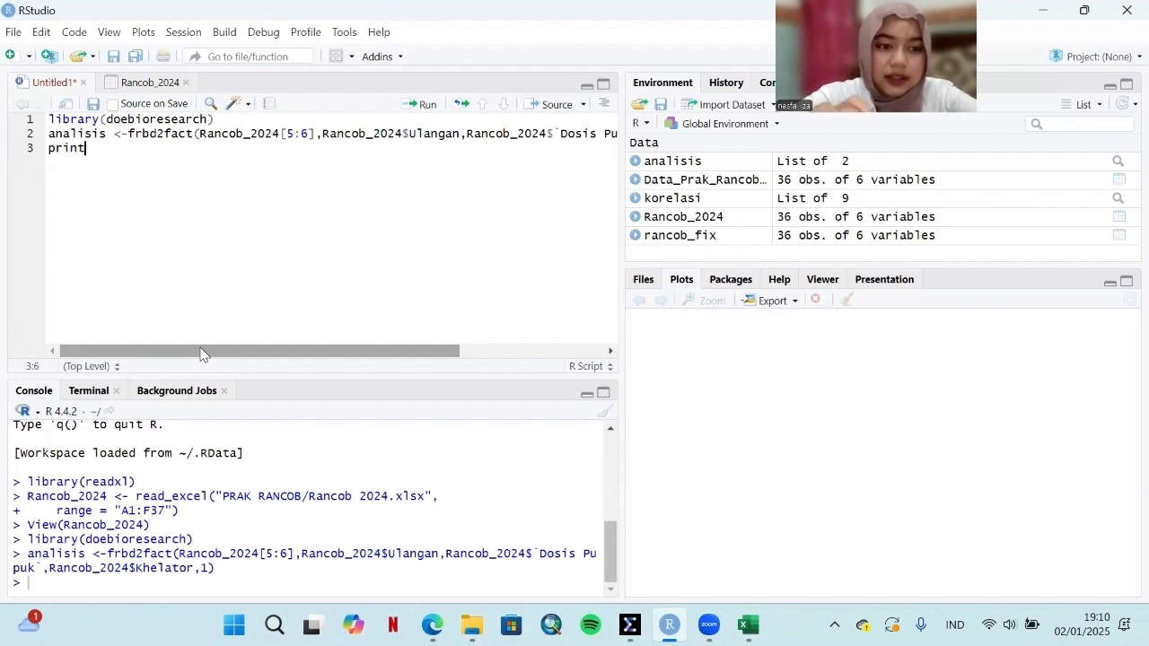
{"action": "left_click", "coordinate": [136, 173]}
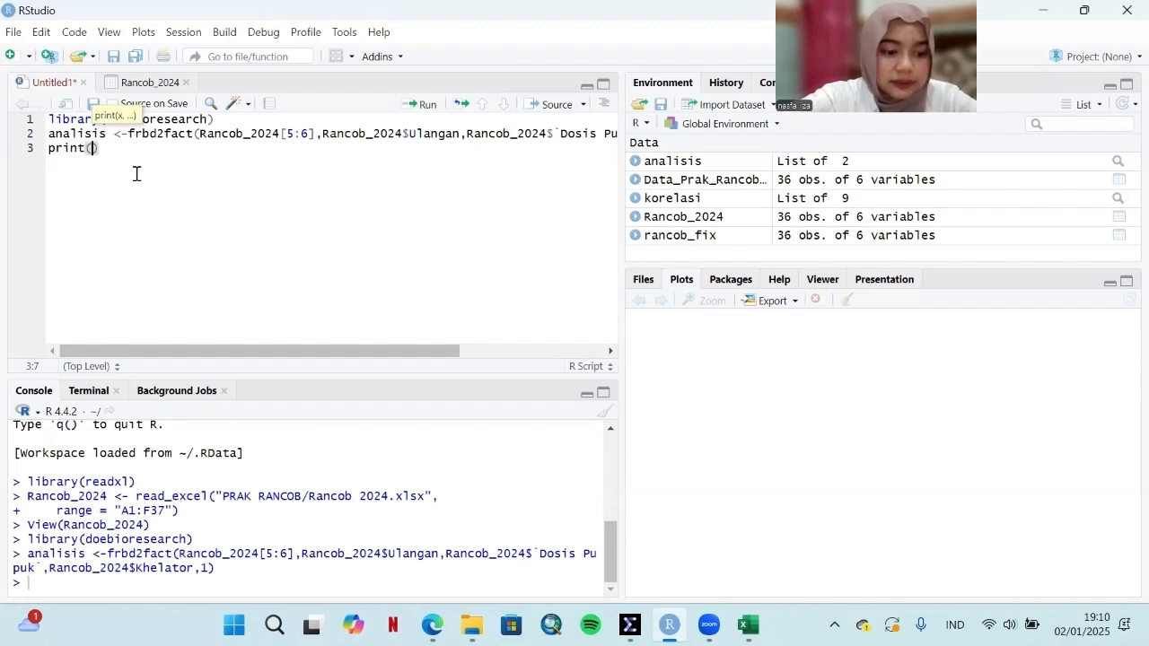
{"action": "type", "text": "analisis"}
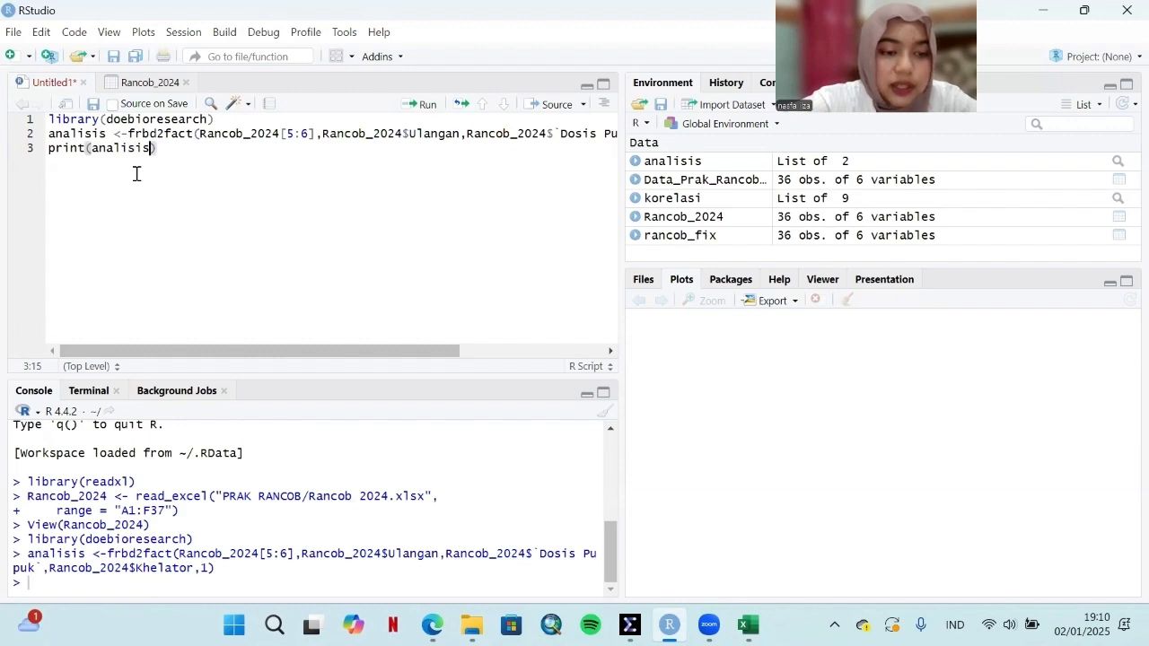
{"action": "left_click", "coordinate": [427, 105]}
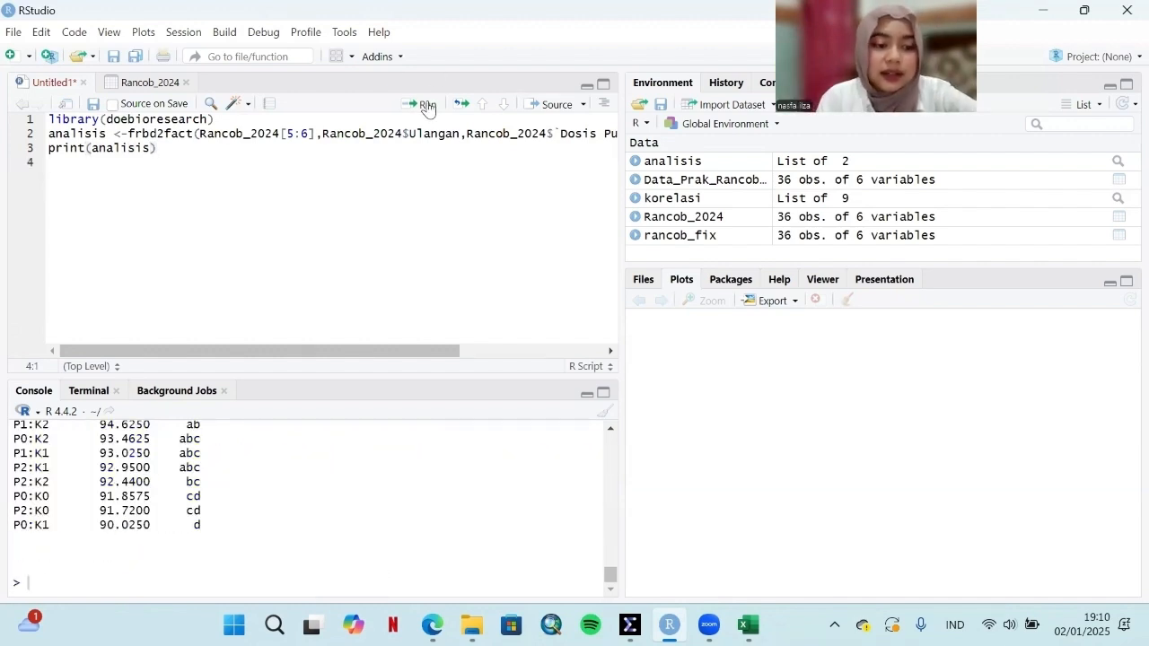
Step: Examine the KTK analysis of variance table, R square, standard errors and Shapiro-Wilk normality test in the console output
{"action": "scroll", "coordinate": [284, 474], "scroll_direction": "up", "scroll_amount": 10}
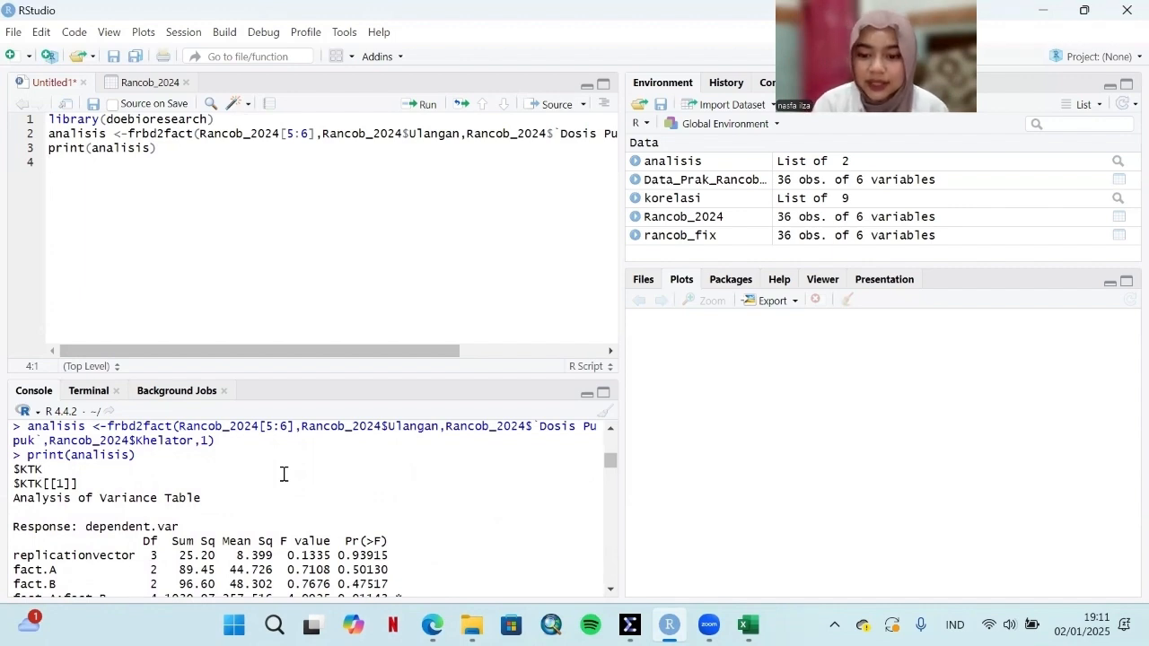
{"action": "scroll", "coordinate": [284, 474], "scroll_direction": "down", "scroll_amount": 6}
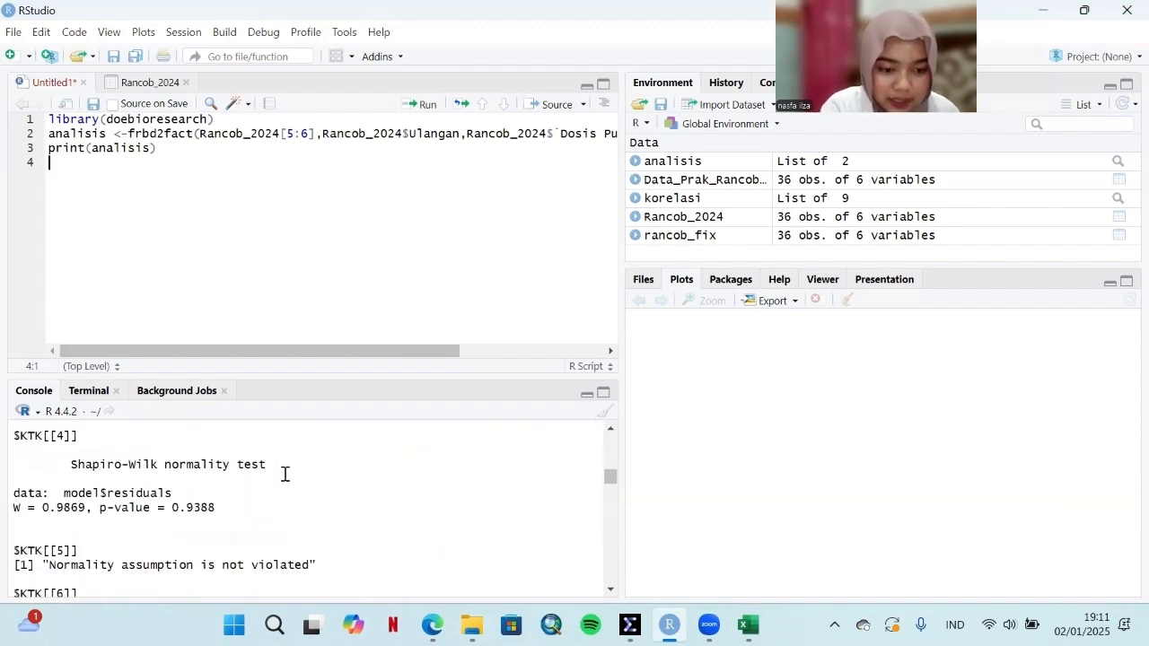
{"action": "scroll", "coordinate": [283, 474], "scroll_direction": "up", "scroll_amount": 5}
{"action": "scroll", "coordinate": [285, 474], "scroll_direction": "down", "scroll_amount": 1}
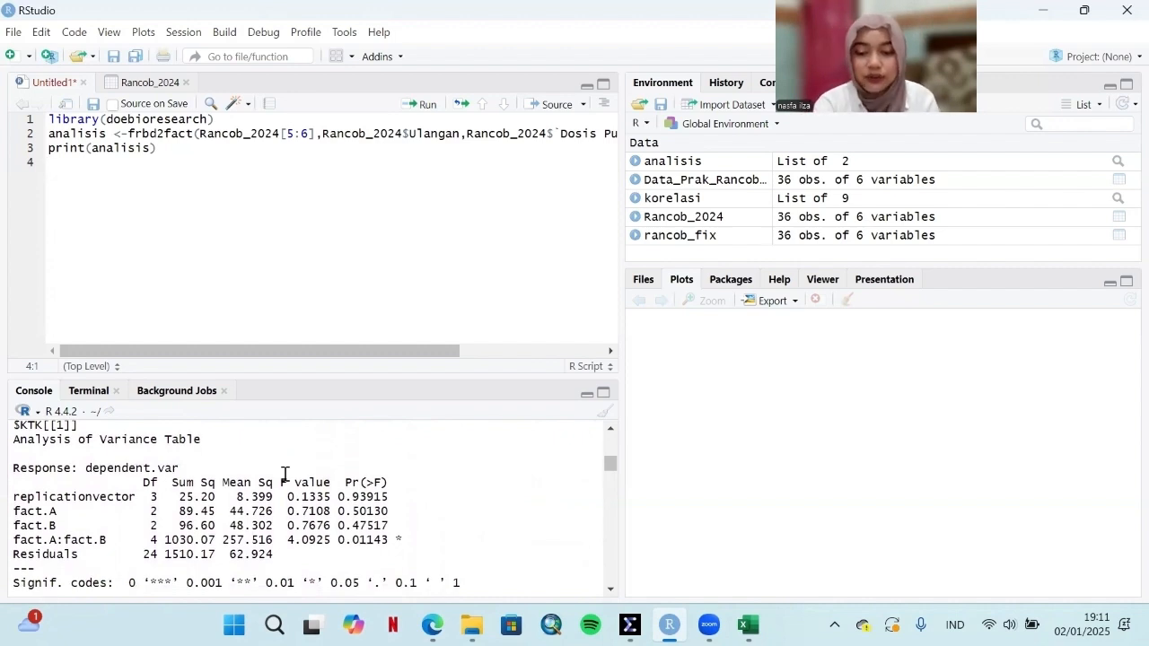
{"action": "scroll", "coordinate": [285, 474], "scroll_direction": "down", "scroll_amount": 6}
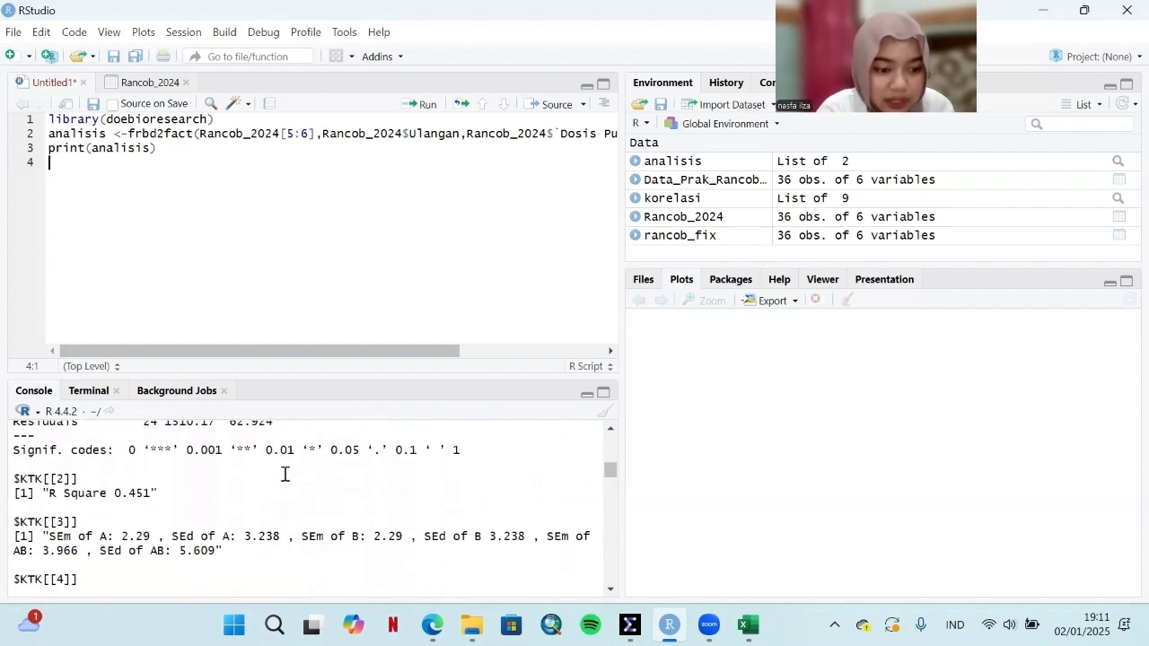
{"action": "scroll", "coordinate": [284, 474], "scroll_direction": "up", "scroll_amount": 5}
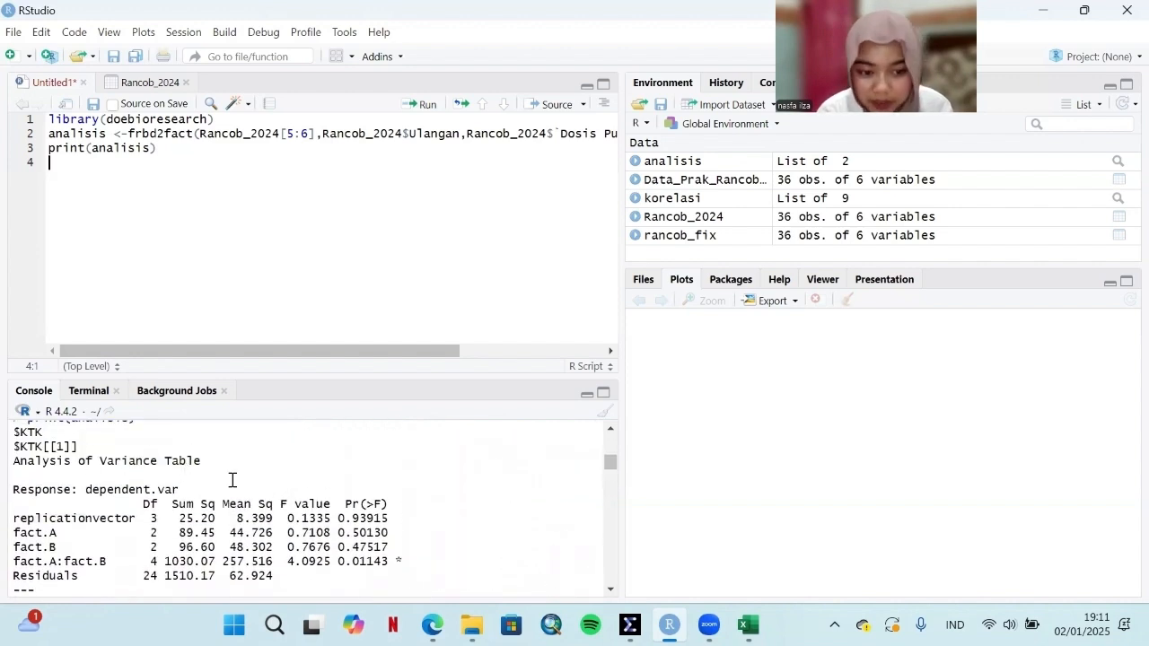
{"action": "scroll", "coordinate": [226, 504], "scroll_direction": "down", "scroll_amount": 4}
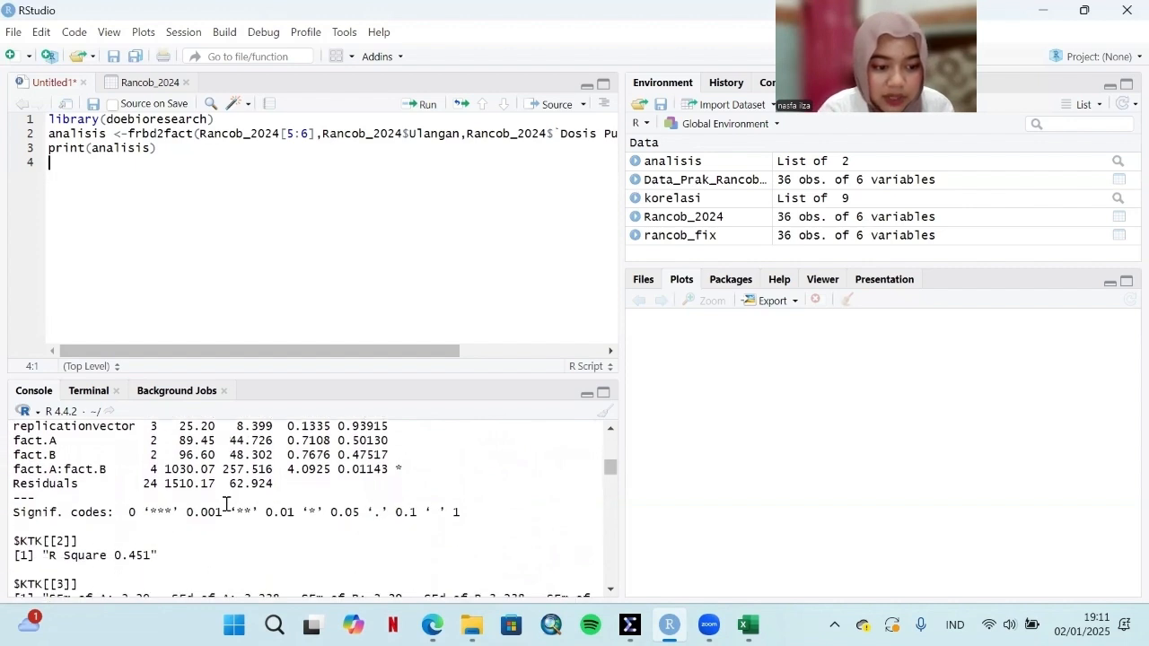
{"action": "scroll", "coordinate": [226, 505], "scroll_direction": "down", "scroll_amount": 2}
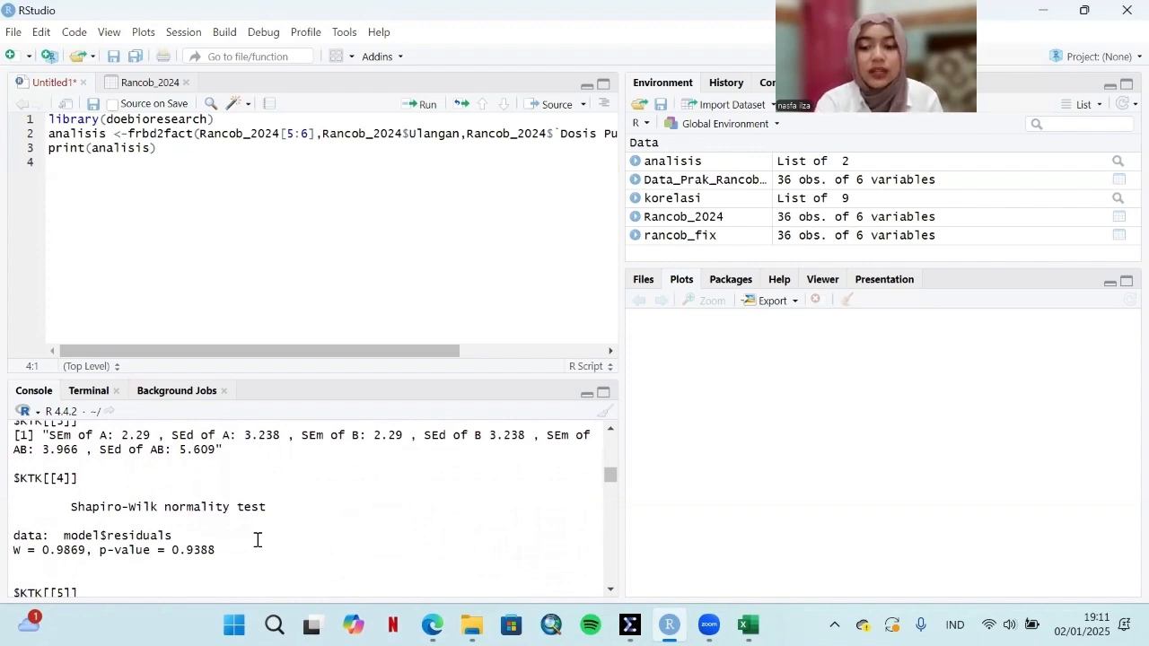
{"action": "scroll", "coordinate": [257, 540], "scroll_direction": "down", "scroll_amount": 2}
{"action": "scroll", "coordinate": [257, 539], "scroll_direction": "down", "scroll_amount": 2}
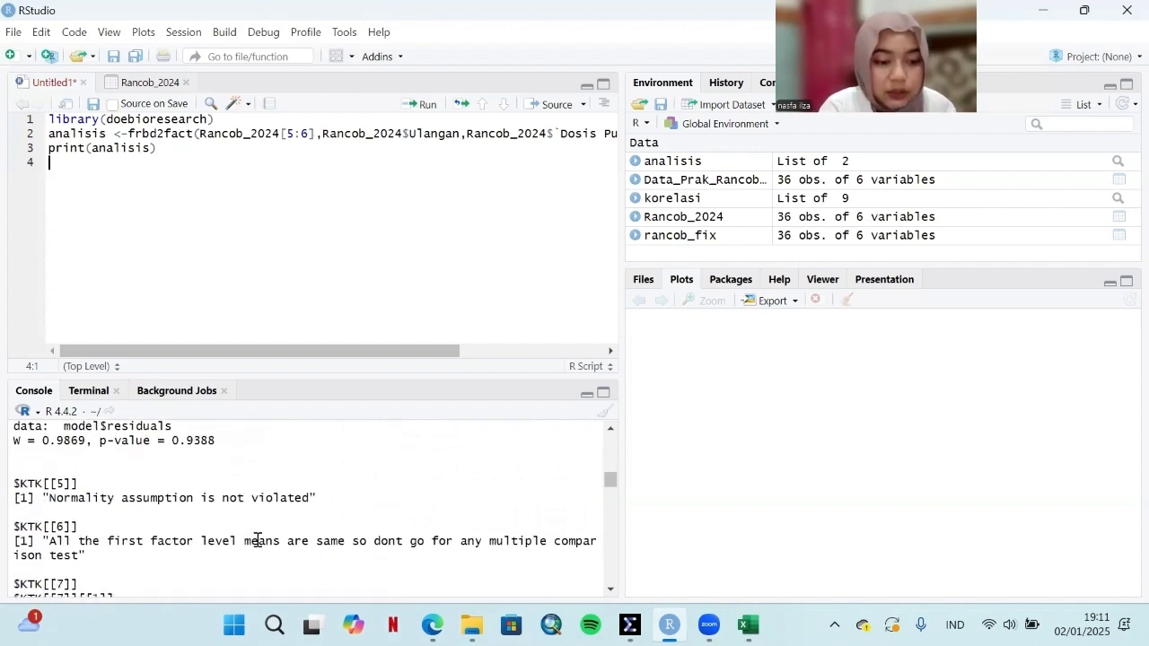
Step: Review the KTK mean comparison groups for the first factor, the second factor and their interaction
{"action": "scroll", "coordinate": [256, 539], "scroll_direction": "down", "scroll_amount": 3}
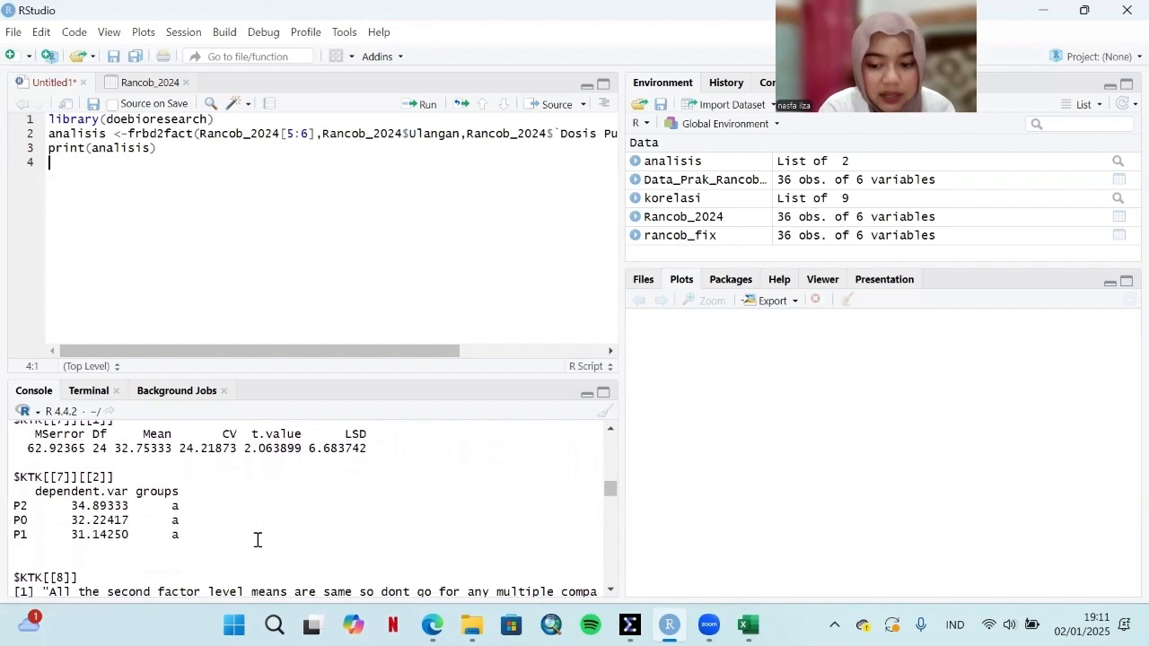
{"action": "scroll", "coordinate": [257, 539], "scroll_direction": "down", "scroll_amount": 1}
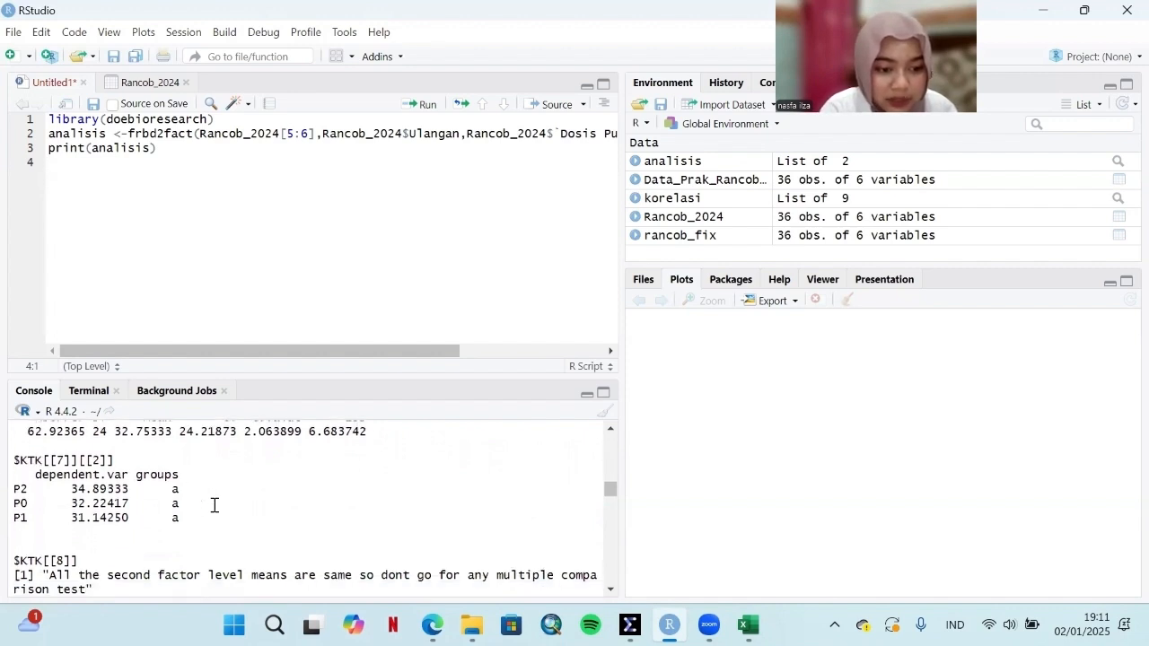
{"action": "scroll", "coordinate": [116, 489], "scroll_direction": "down", "scroll_amount": 3}
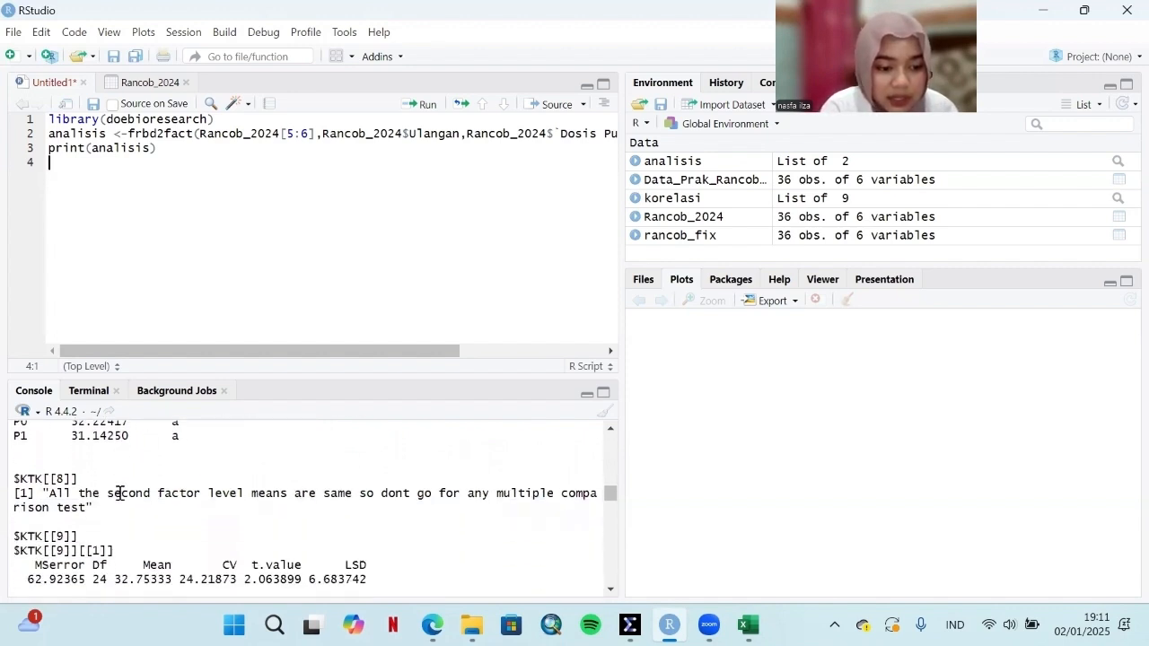
{"action": "scroll", "coordinate": [119, 493], "scroll_direction": "down", "scroll_amount": 2}
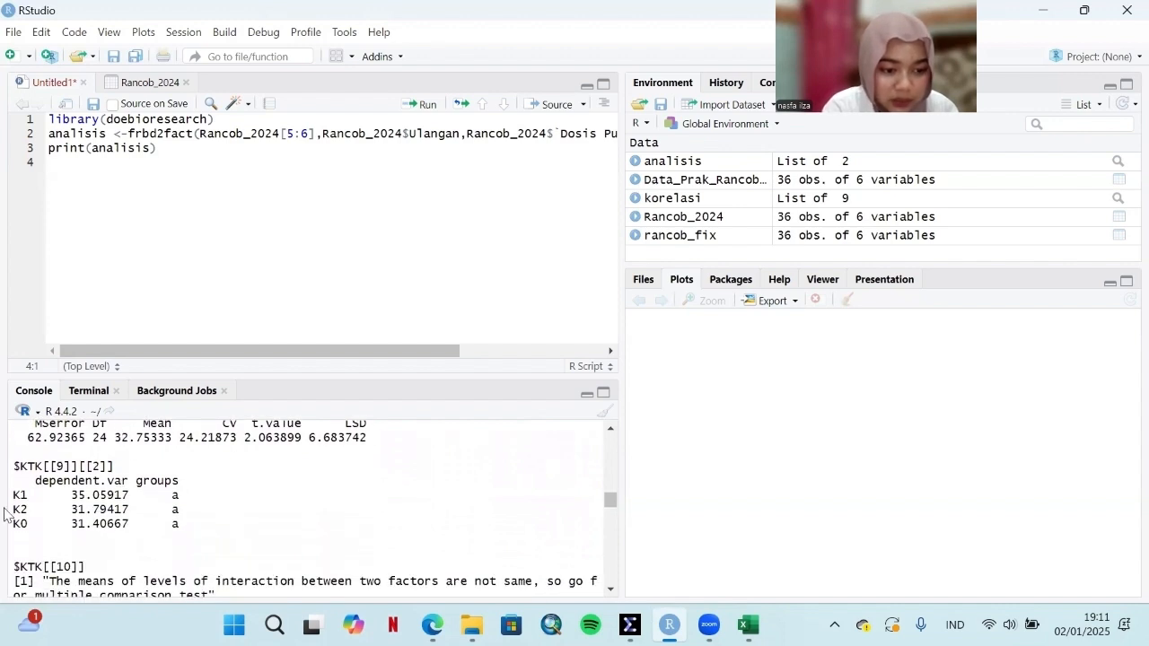
{"action": "scroll", "coordinate": [182, 480], "scroll_direction": "down", "scroll_amount": 3}
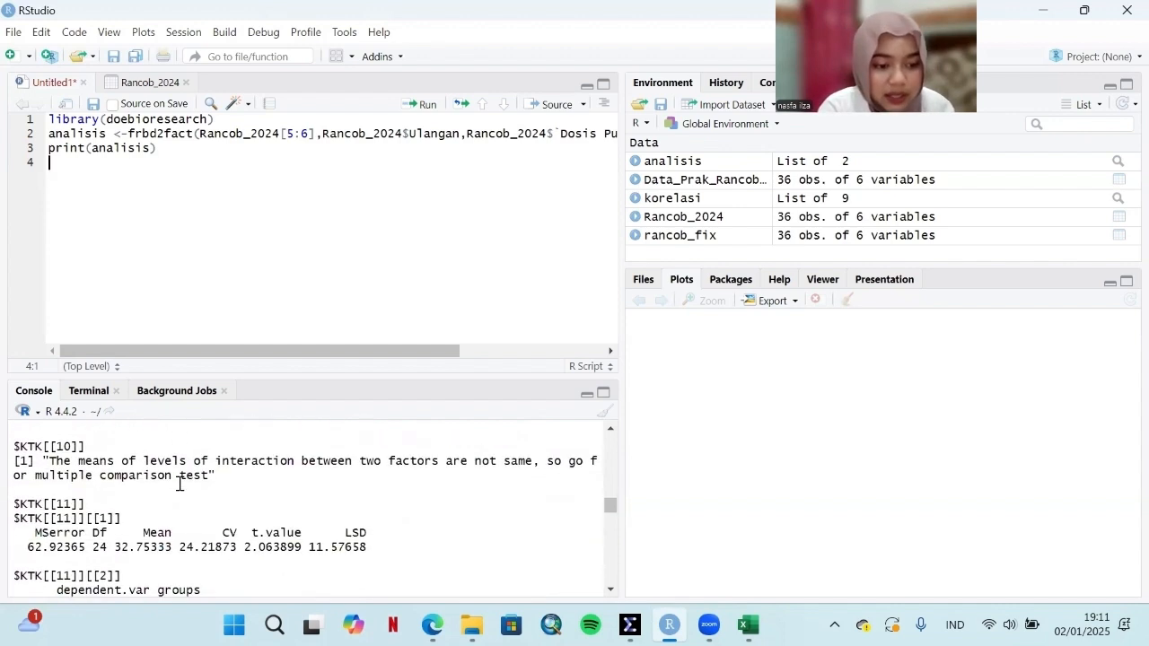
{"action": "scroll", "coordinate": [180, 485], "scroll_direction": "down", "scroll_amount": 2}
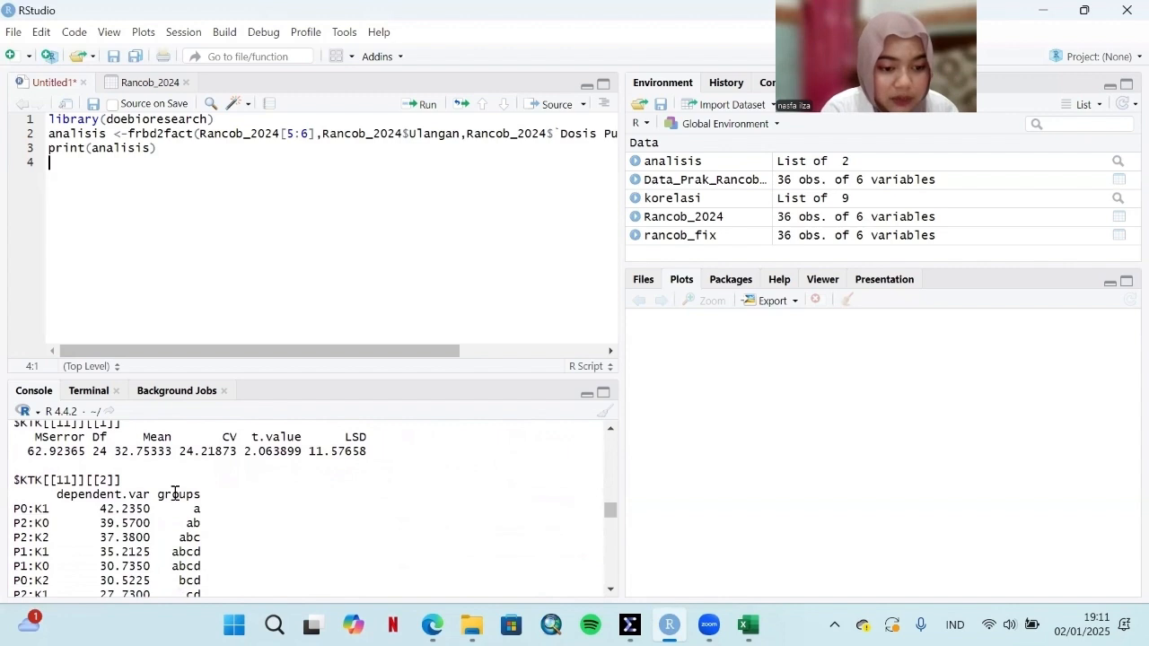
{"action": "scroll", "coordinate": [141, 482], "scroll_direction": "down", "scroll_amount": 1}
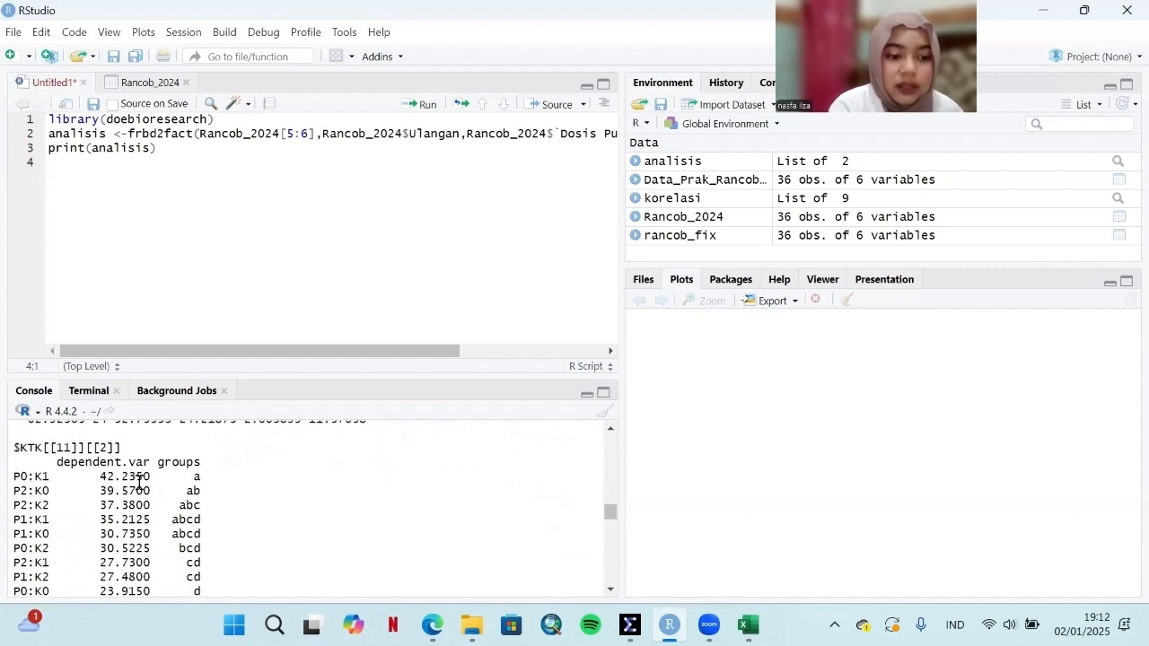
{"action": "scroll", "coordinate": [139, 482], "scroll_direction": "down", "scroll_amount": 2}
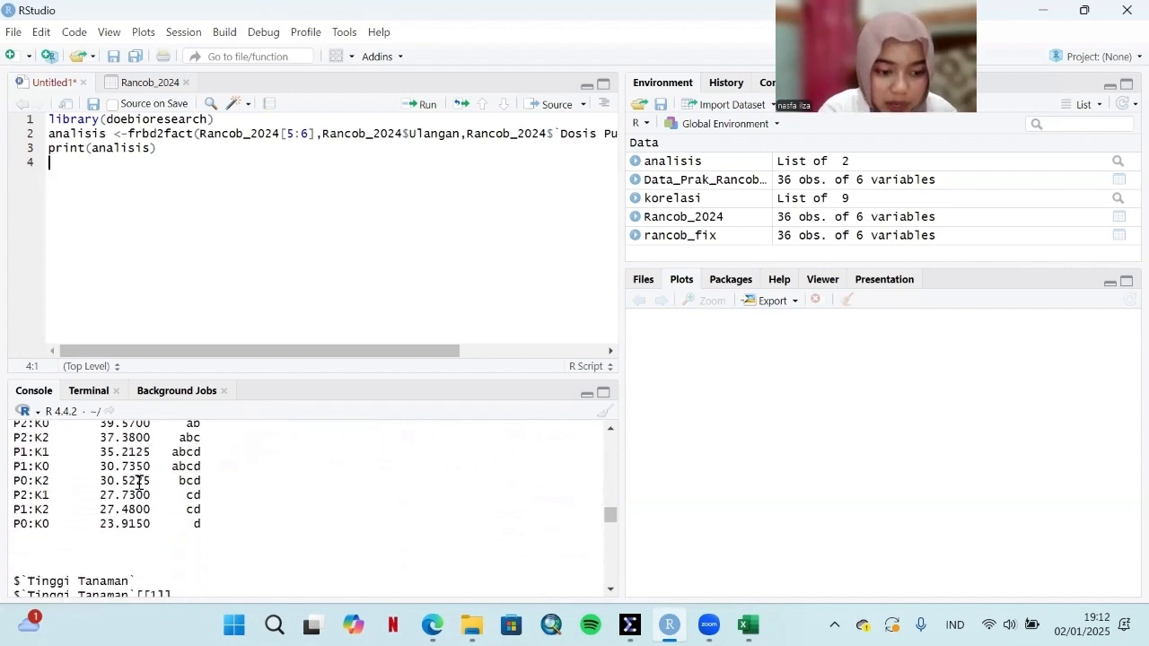
{"action": "scroll", "coordinate": [139, 481], "scroll_direction": "up", "scroll_amount": 2}
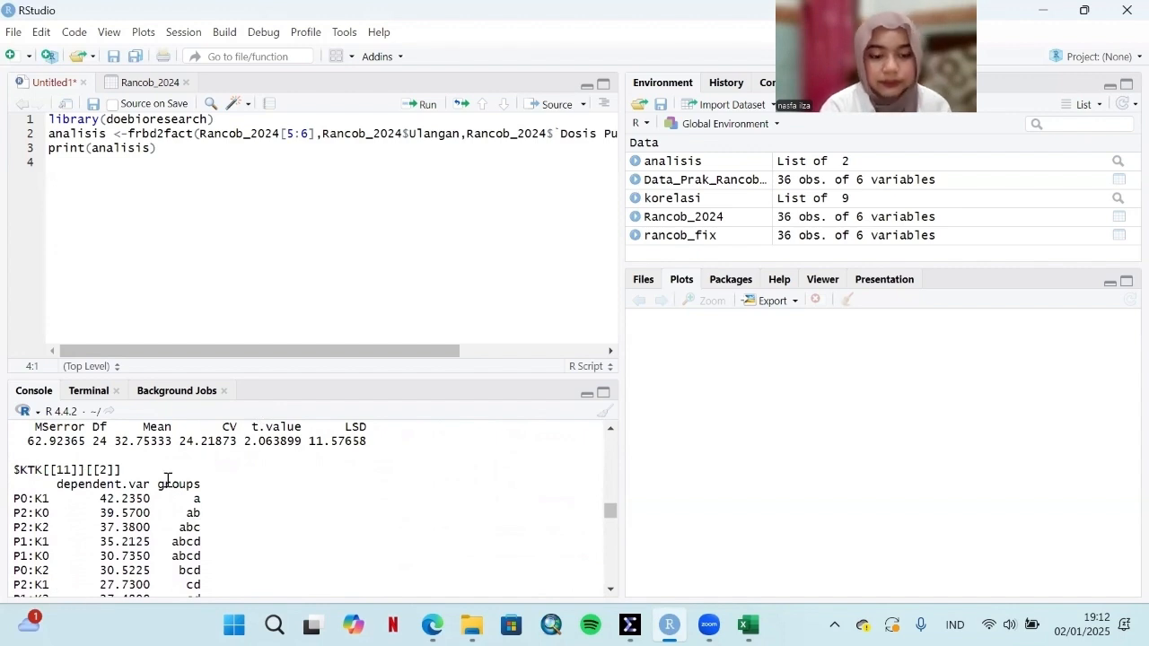
Step: Start an assignment to korelasi on the script's fifth line, using the cor.test function
{"action": "scroll", "coordinate": [166, 482], "scroll_direction": "down", "scroll_amount": 10}
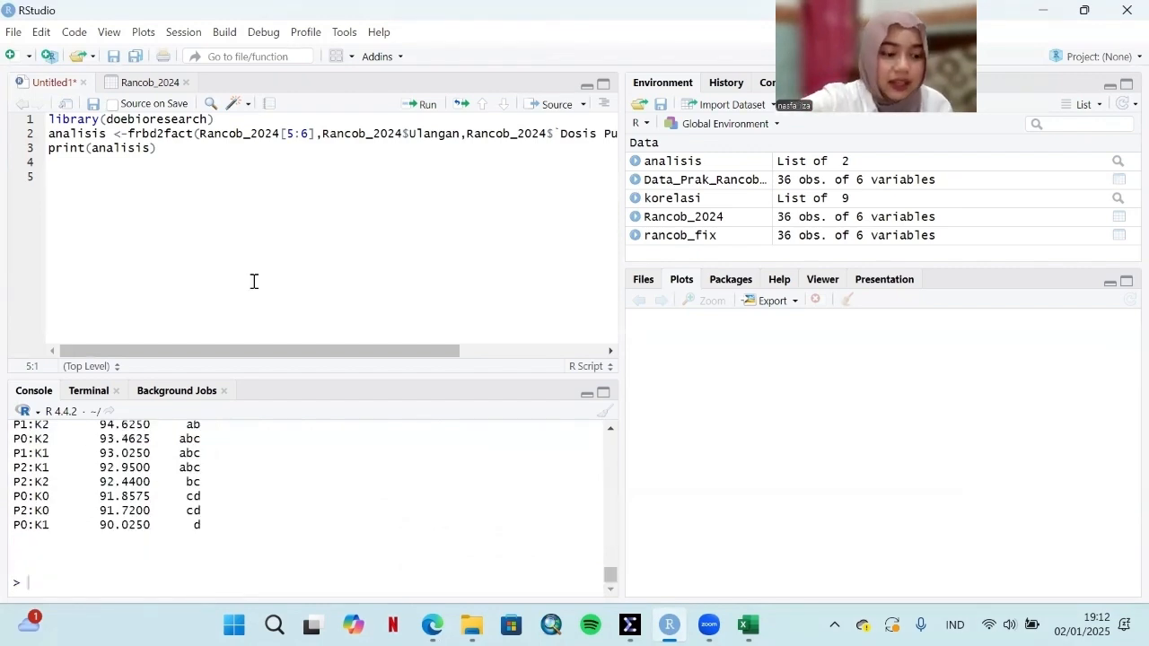
{"action": "type", "text": "k"}
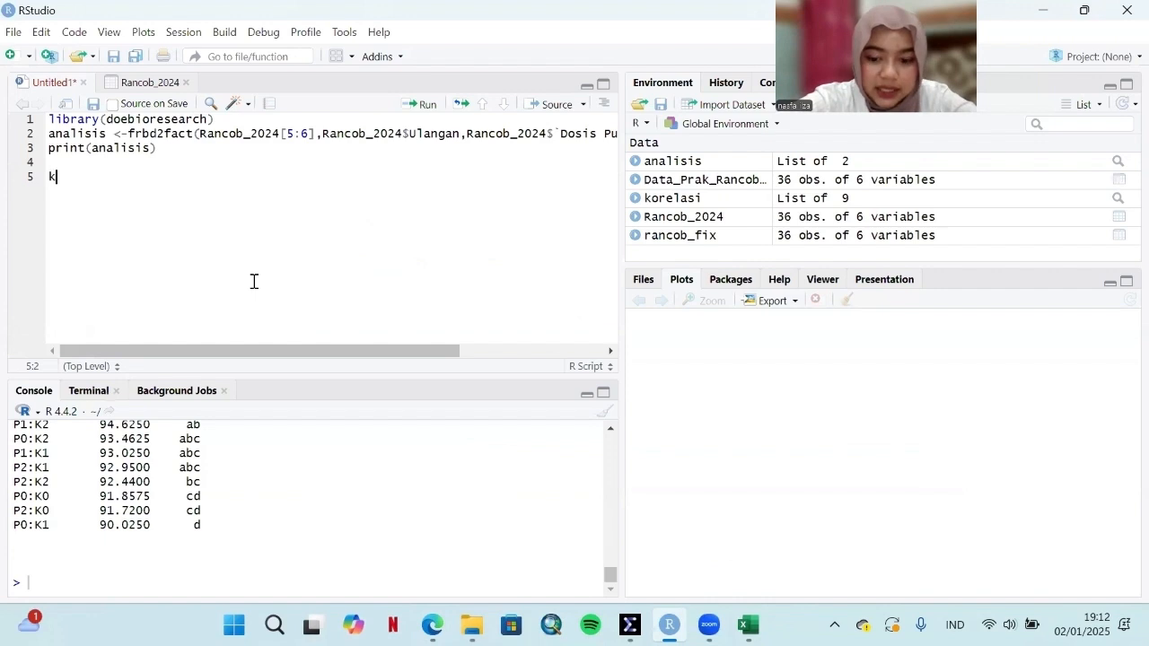
{"action": "type", "text": "ore"}
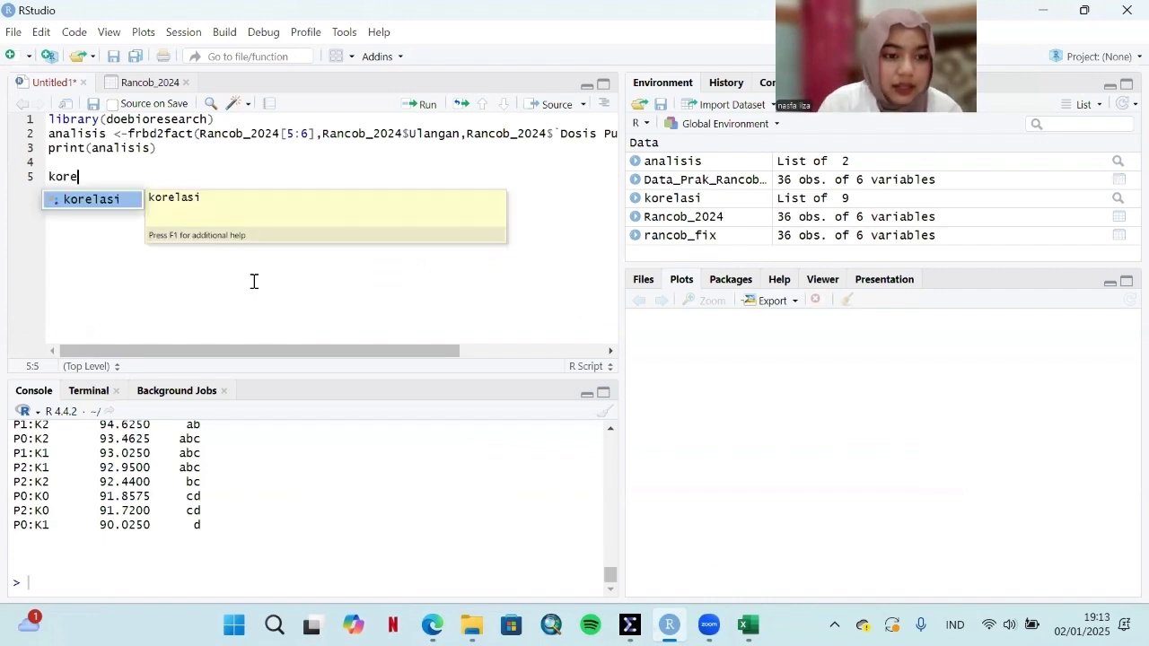
{"action": "left_click", "coordinate": [109, 199]}
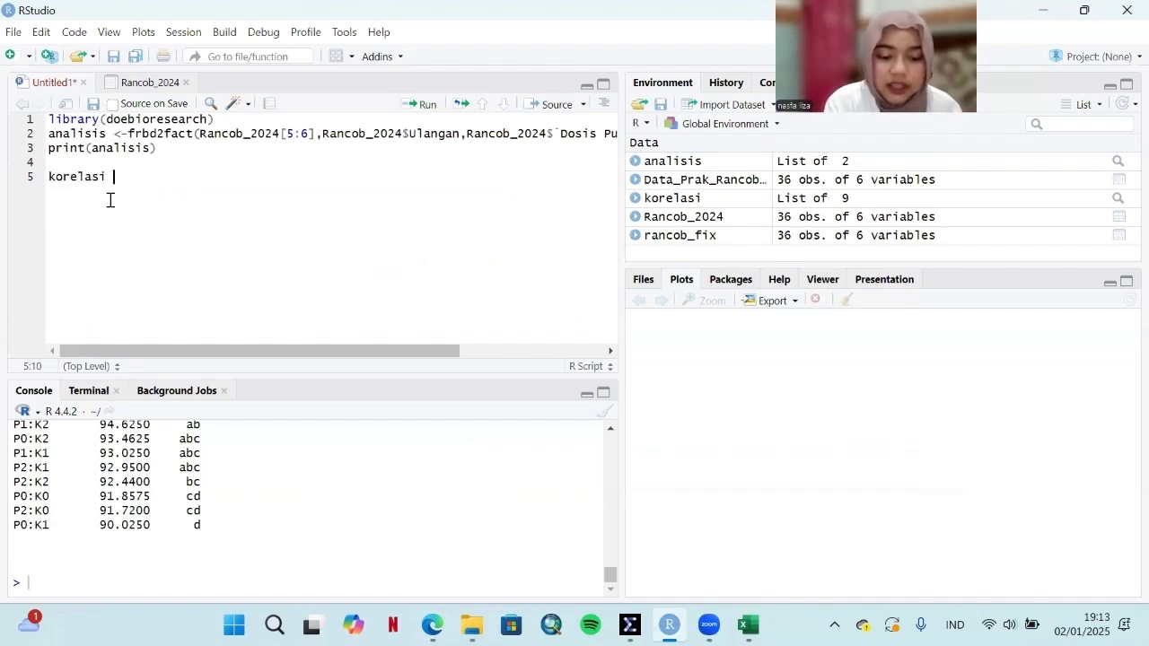
{"action": "type", "text": "<-"}
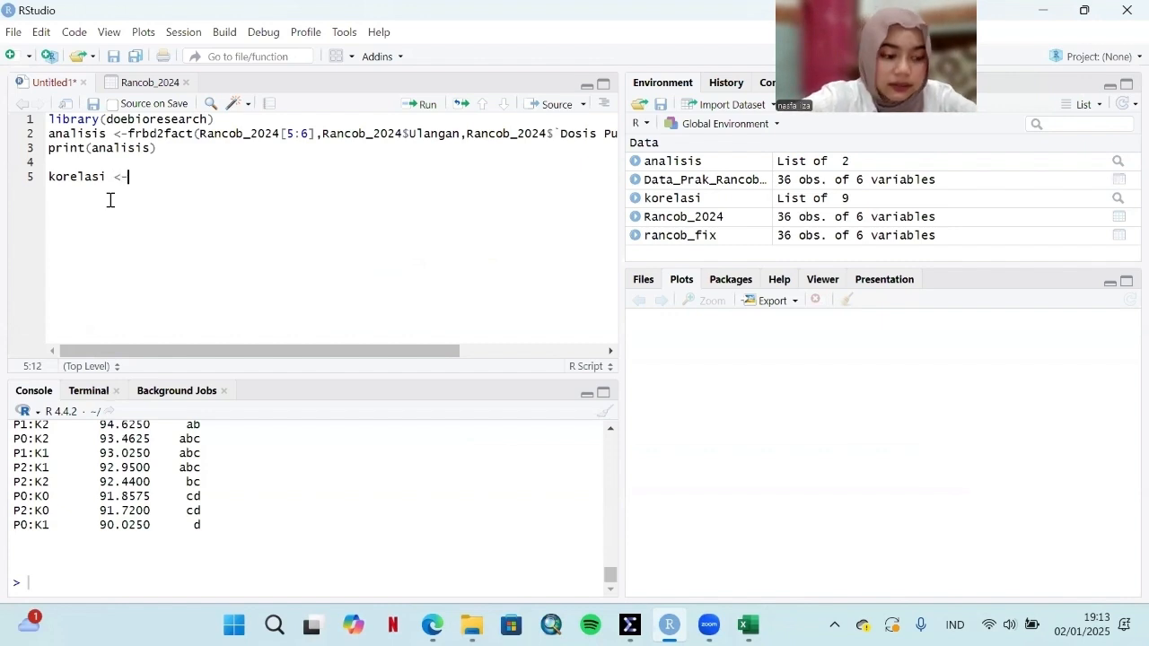
{"action": "type", "text": "cor"}
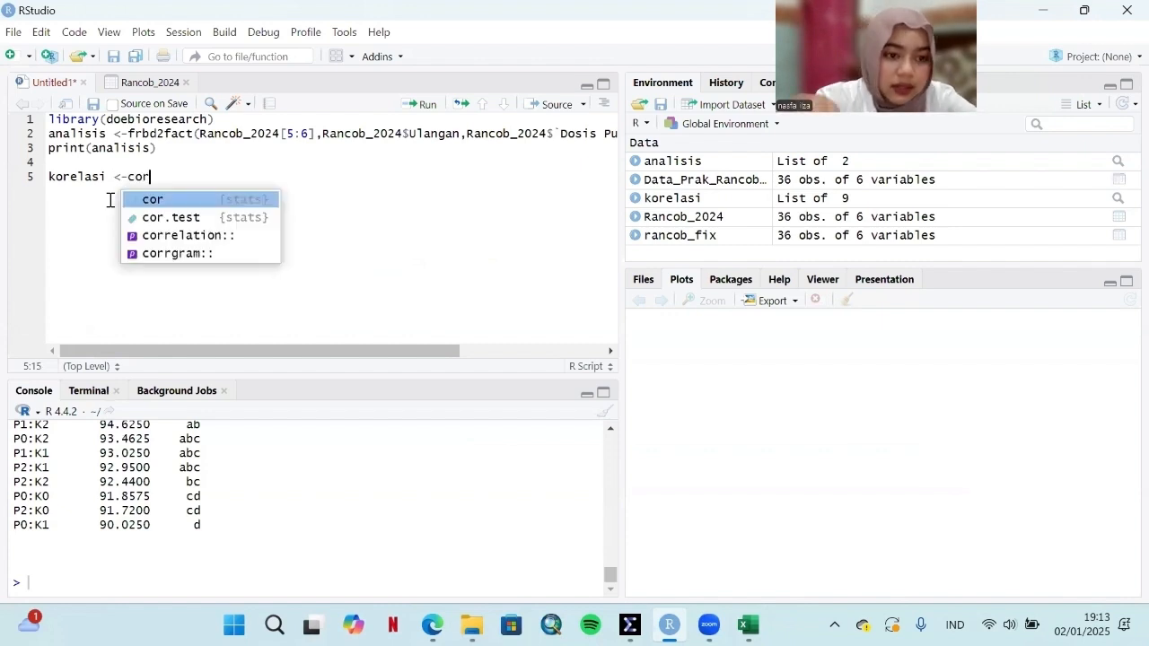
{"action": "left_click", "coordinate": [184, 220]}
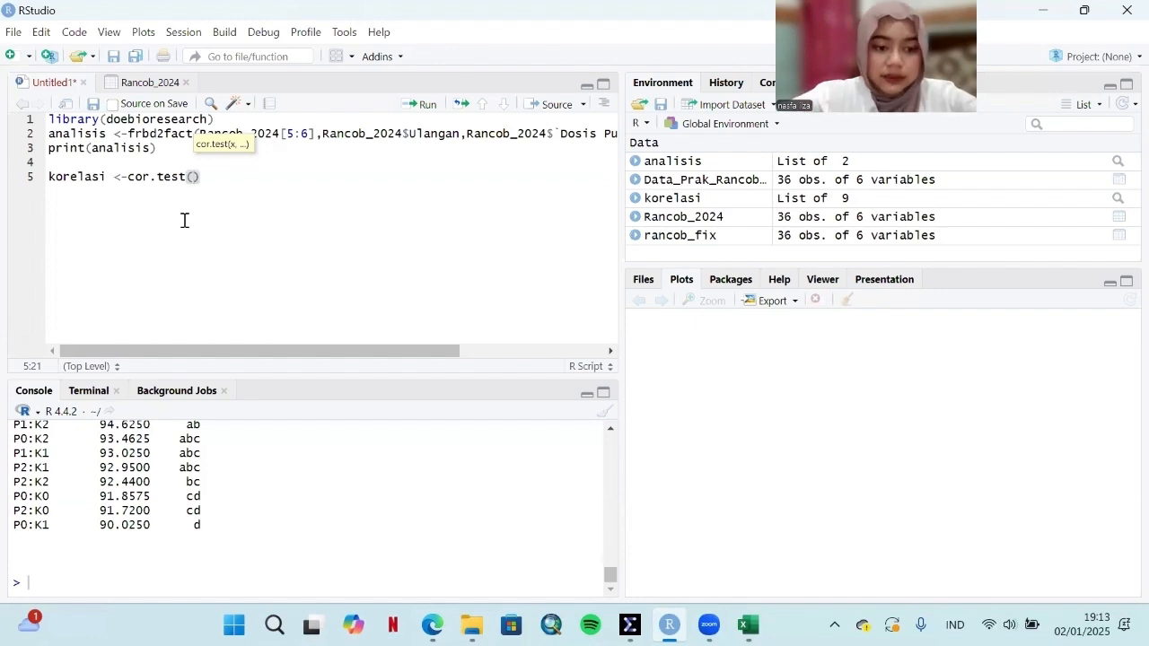
Step: Enter the KTK and Tinggi Tanaman columns of Rancob_2024 as the two arguments of cor.test
{"action": "type", "text": "rancob"}
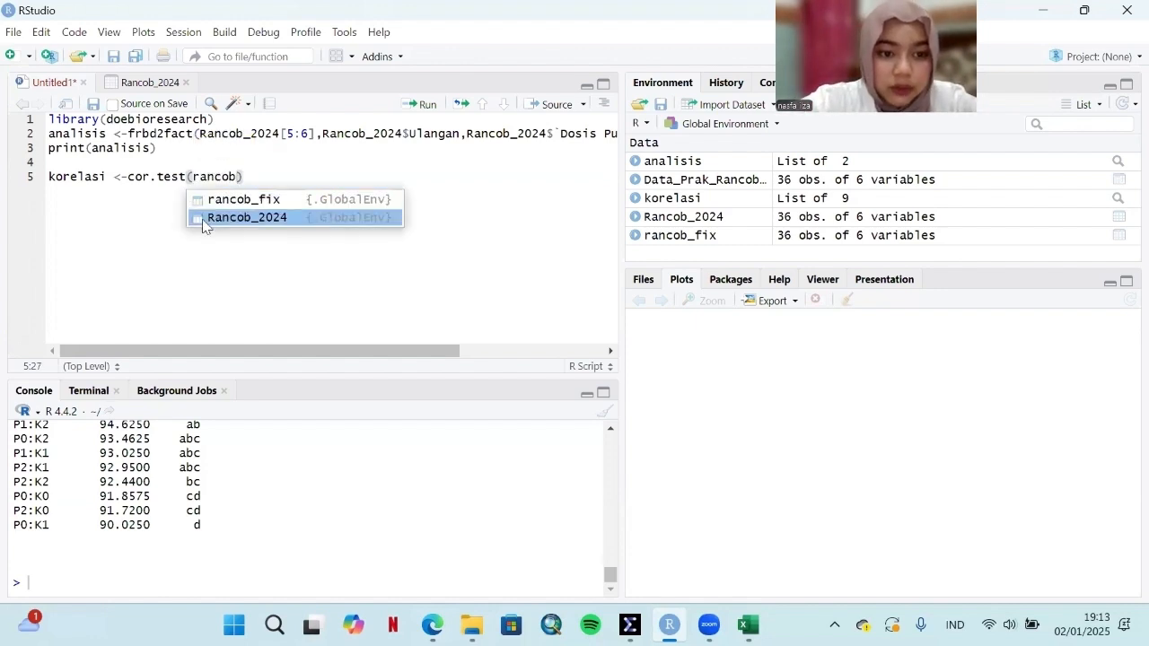
{"action": "left_click", "coordinate": [229, 218]}
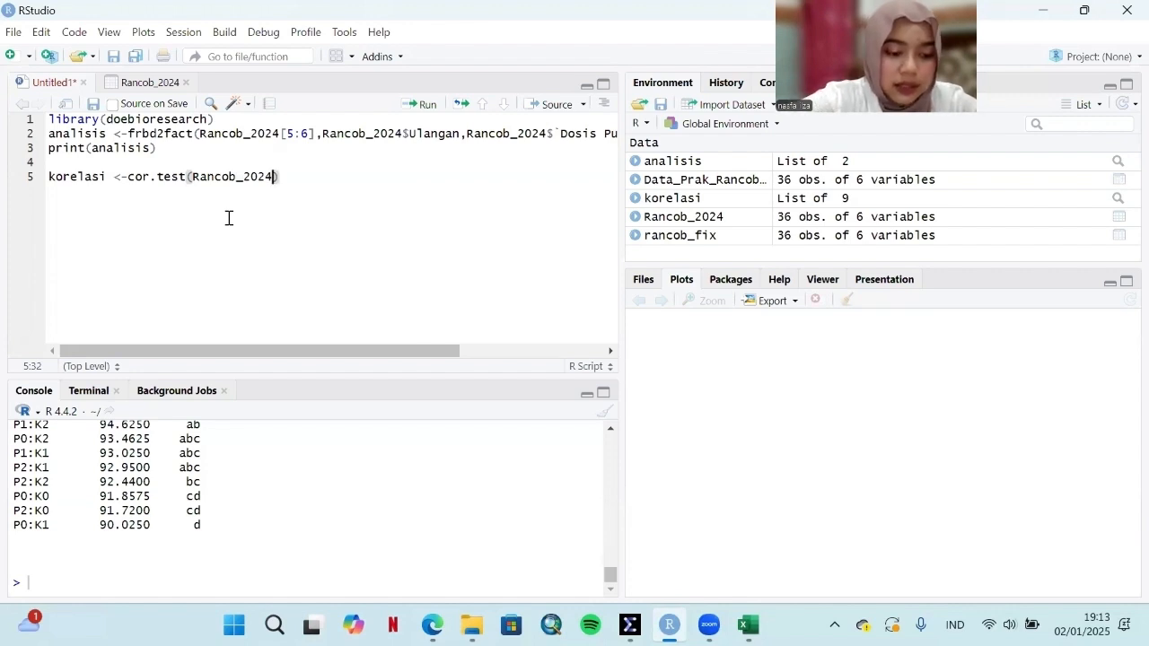
{"action": "type", "text": "$"}
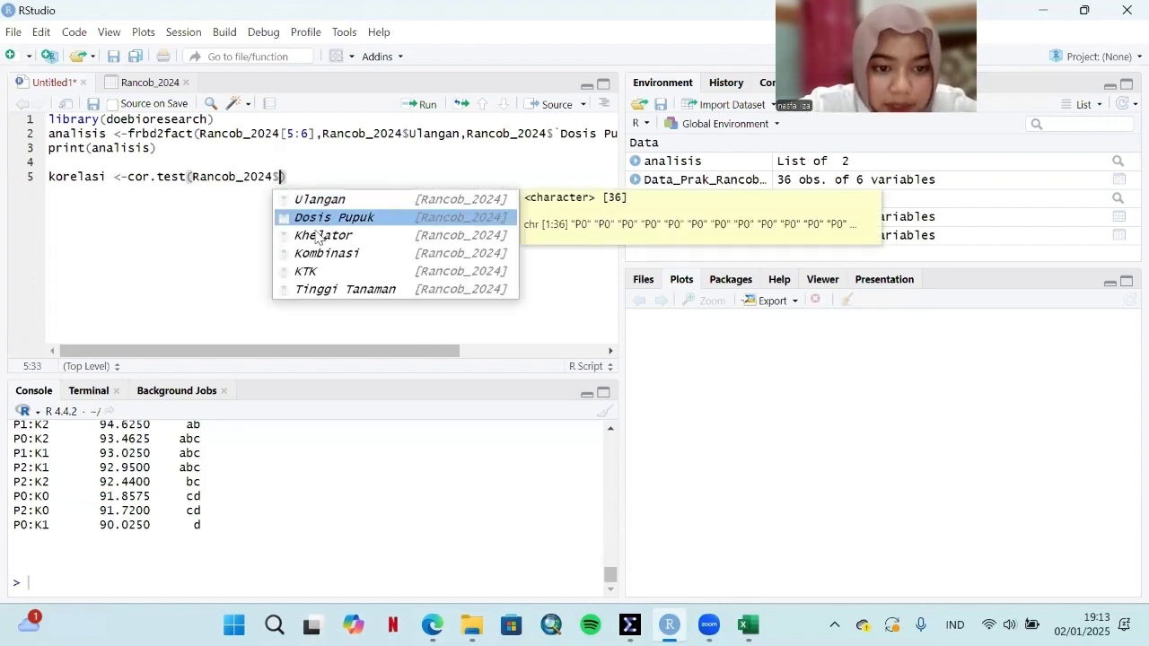
{"action": "left_click", "coordinate": [333, 267]}
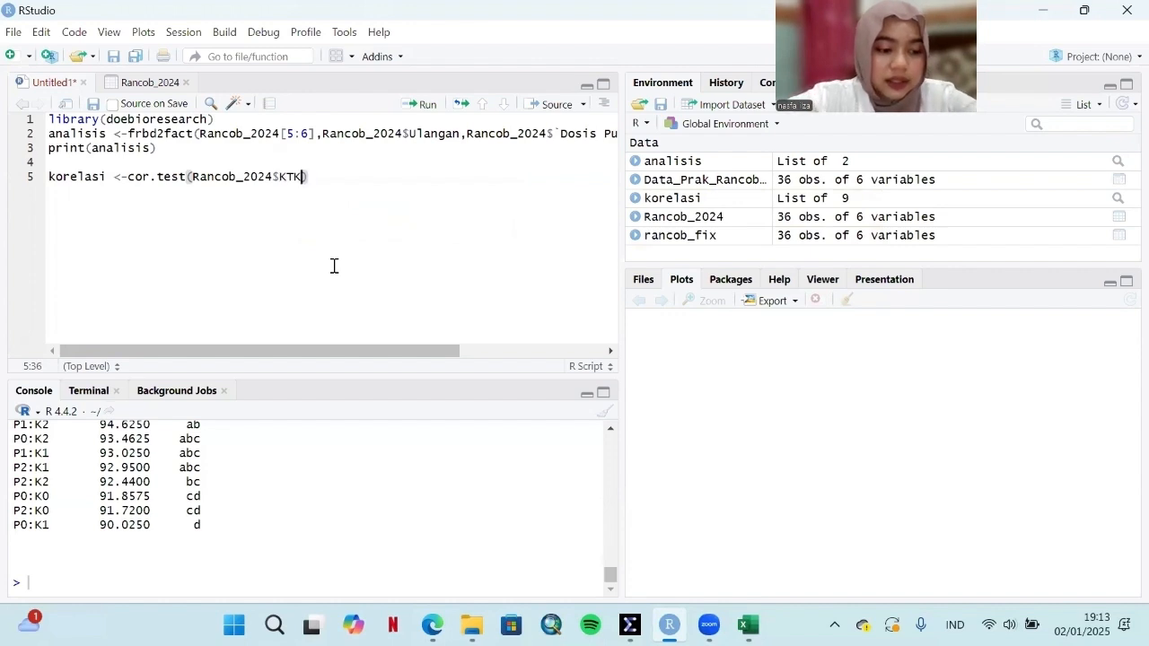
{"action": "type", "text": ","}
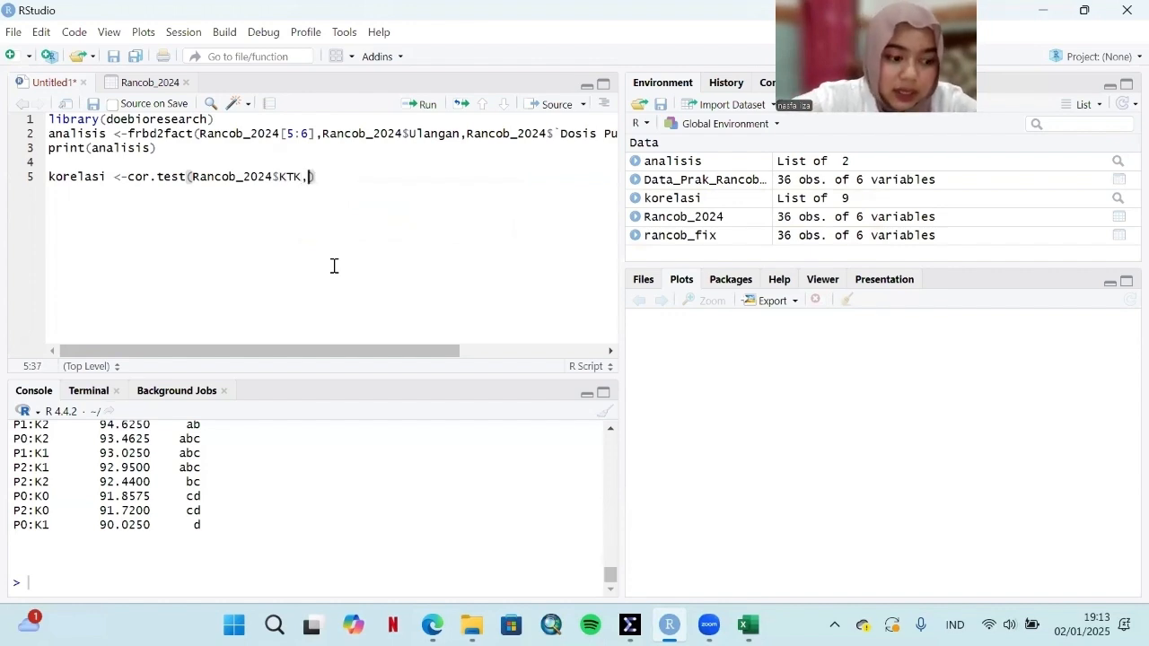
{"action": "type", "text": "ranc"}
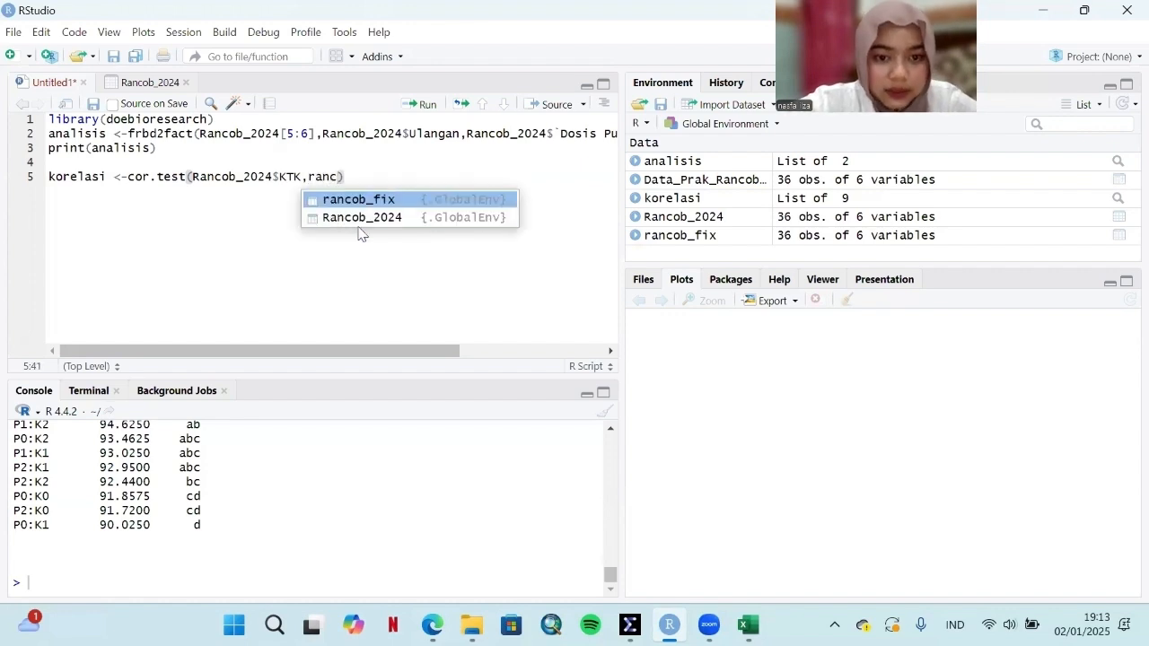
{"action": "left_click", "coordinate": [361, 218]}
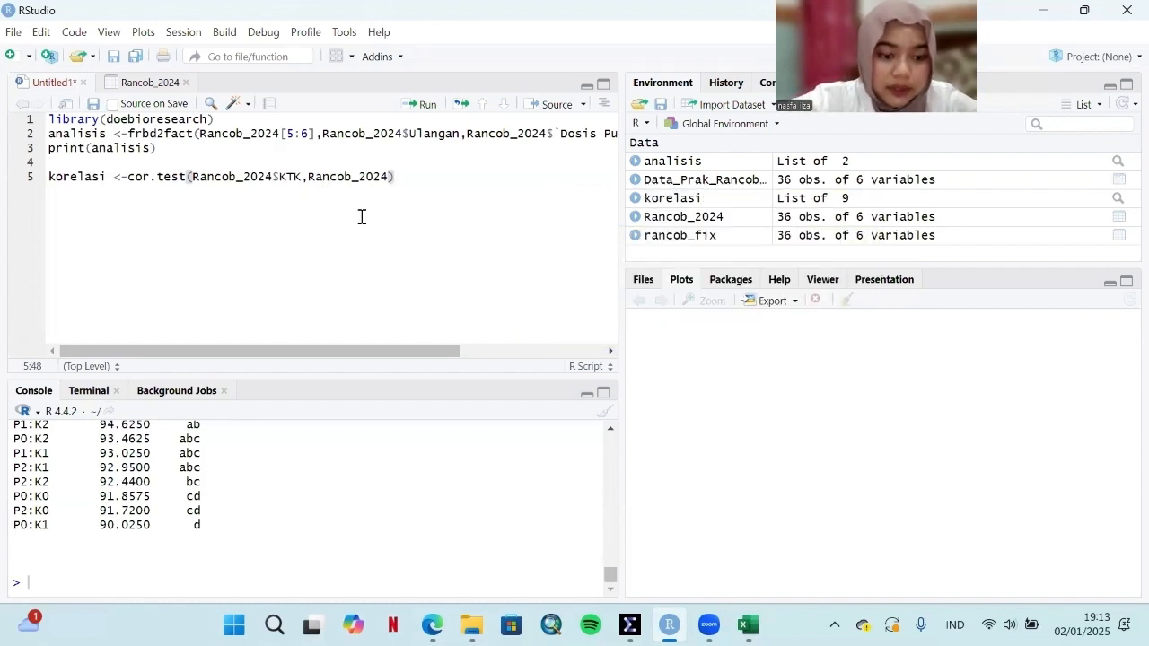
{"action": "type", "text": "$"}
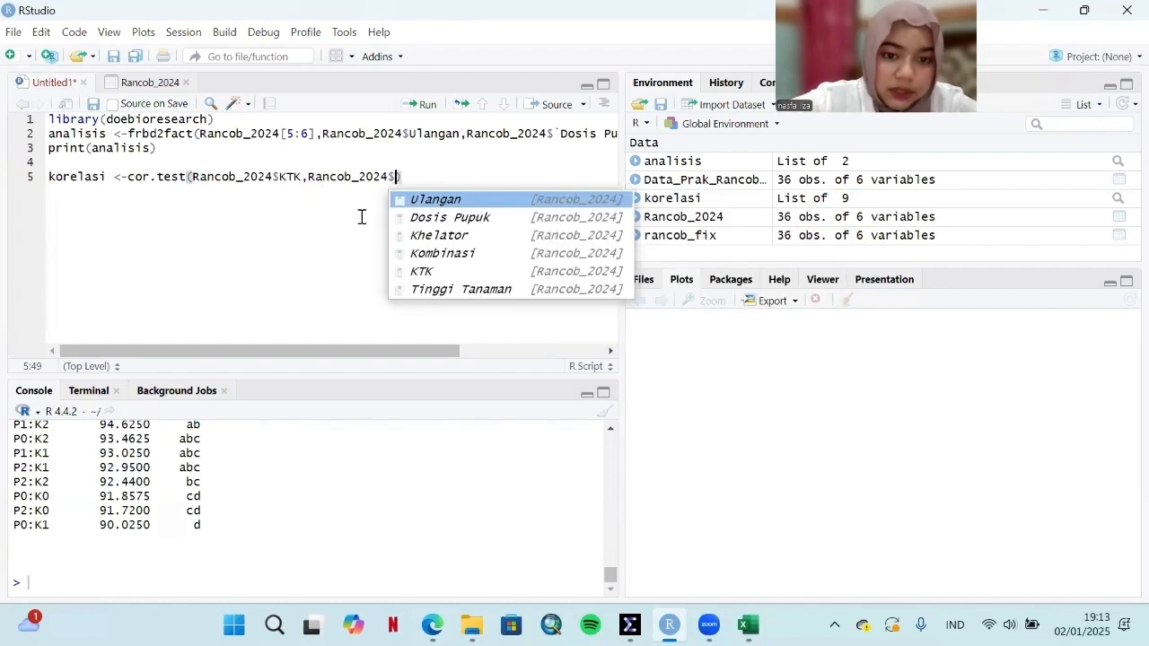
{"action": "left_click", "coordinate": [452, 288]}
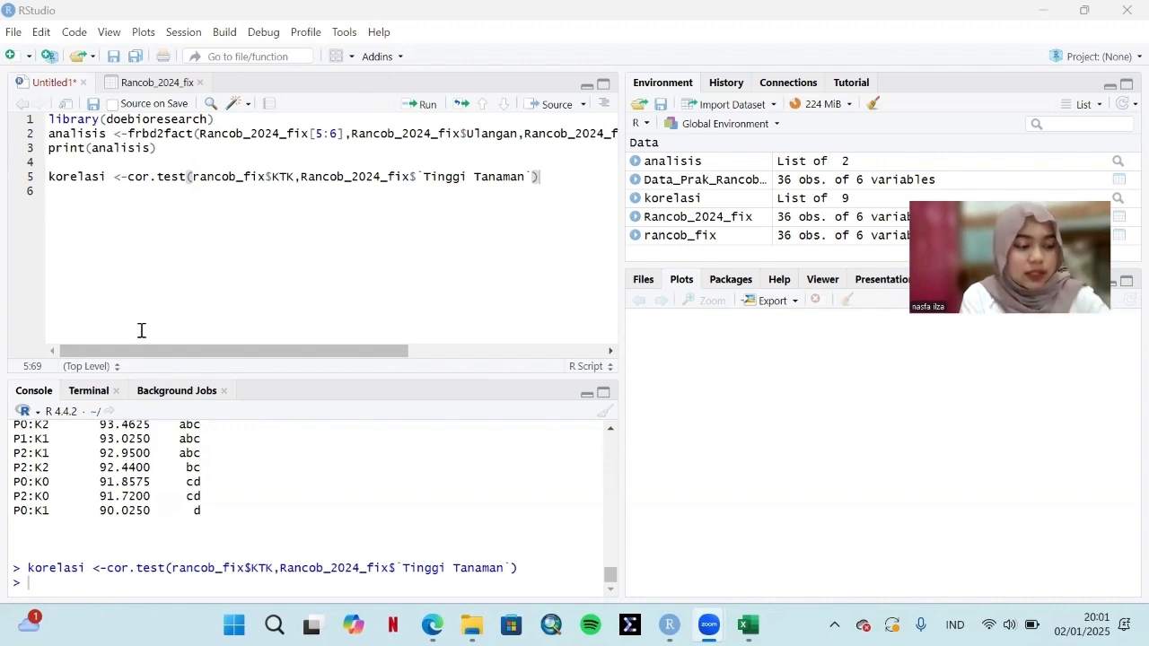
Step: Write print(korelasi) on the script's sixth line, run it and view the Pearson correlation output
{"action": "left_click", "coordinate": [80, 193]}
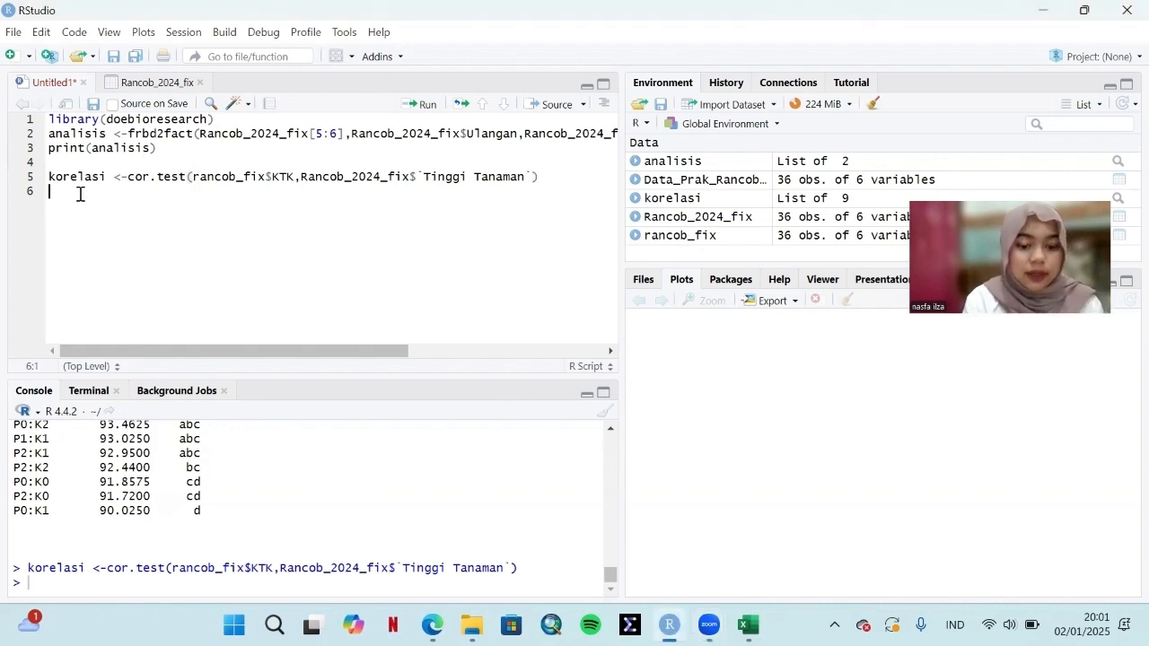
{"action": "type", "text": "pr"}
{"action": "type", "text": "t"}
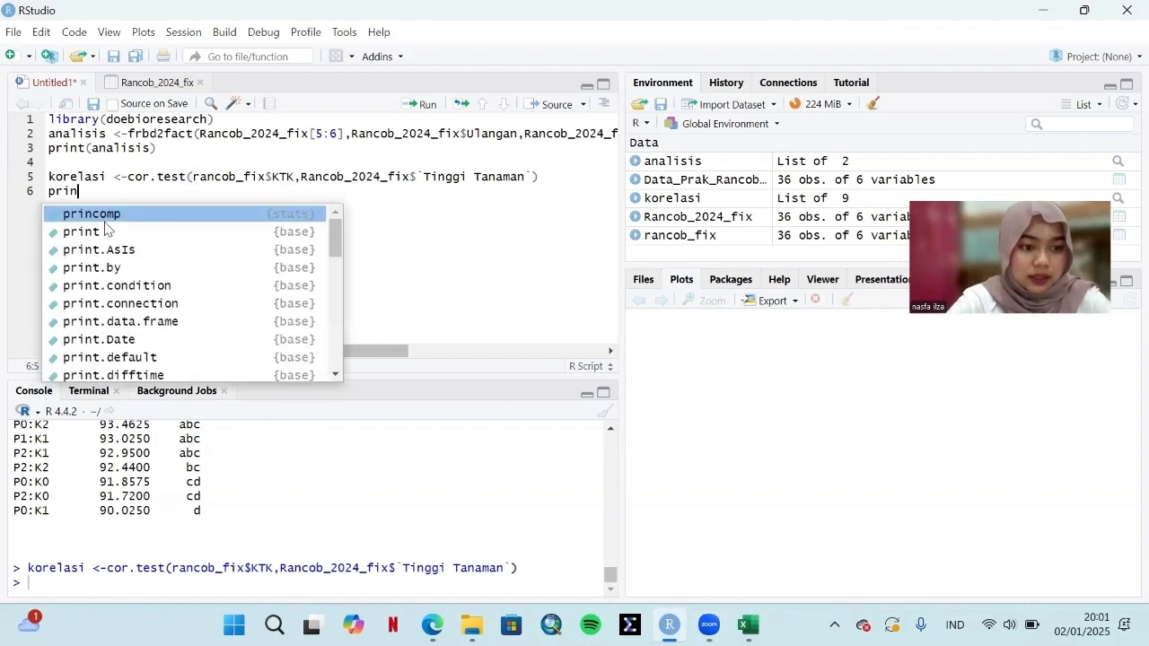
{"action": "left_click", "coordinate": [105, 225]}
{"action": "type", "text": "korela"}
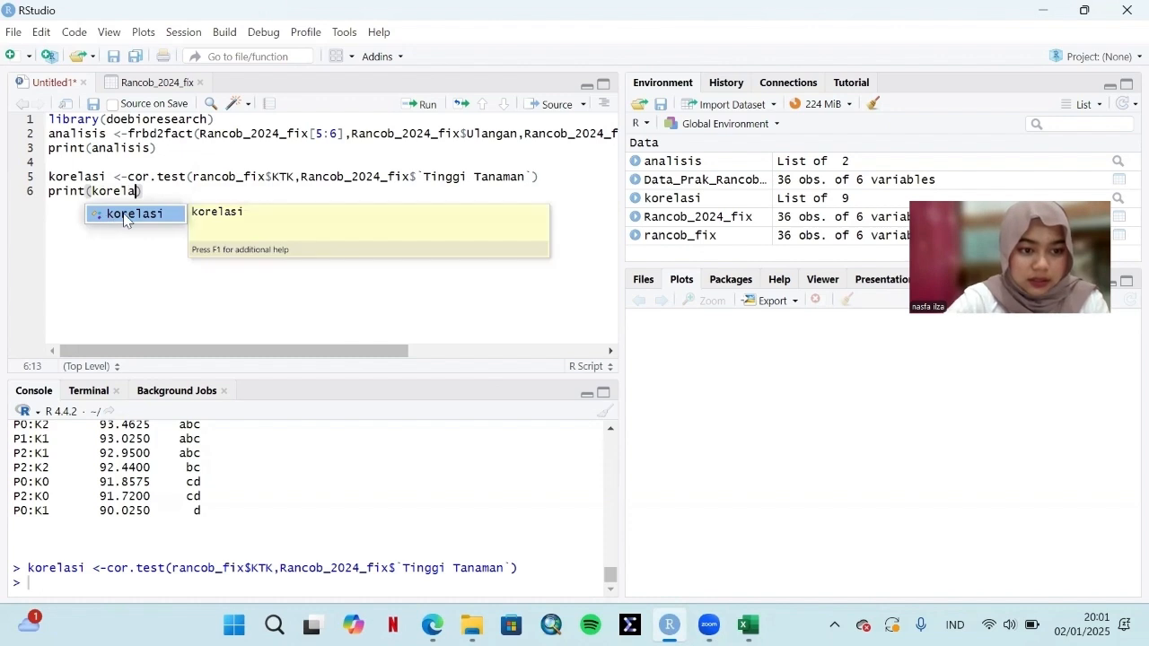
{"action": "left_click", "coordinate": [123, 214]}
{"action": "left_click", "coordinate": [427, 106]}
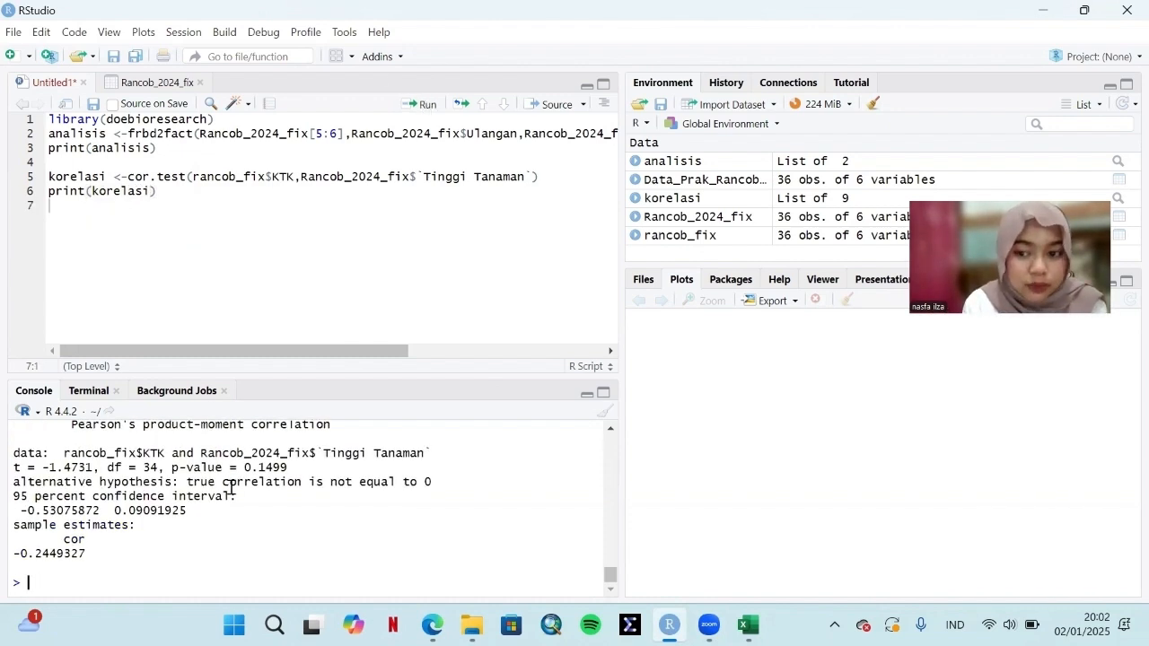
{"action": "scroll", "coordinate": [229, 476], "scroll_direction": "up", "scroll_amount": 2}
{"action": "scroll", "coordinate": [230, 487], "scroll_direction": "down", "scroll_amount": 2}
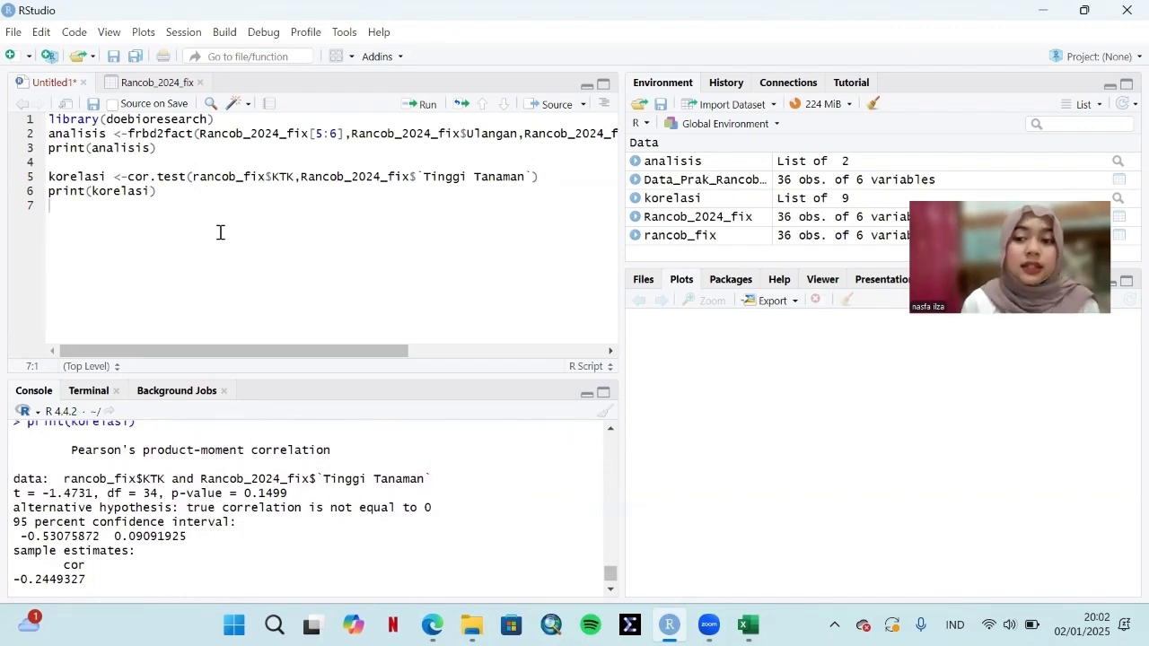
Step: Install the ggpp package from the CRAN repository with its dependencies
{"action": "left_click", "coordinate": [345, 32]}
{"action": "left_click", "coordinate": [378, 62]}
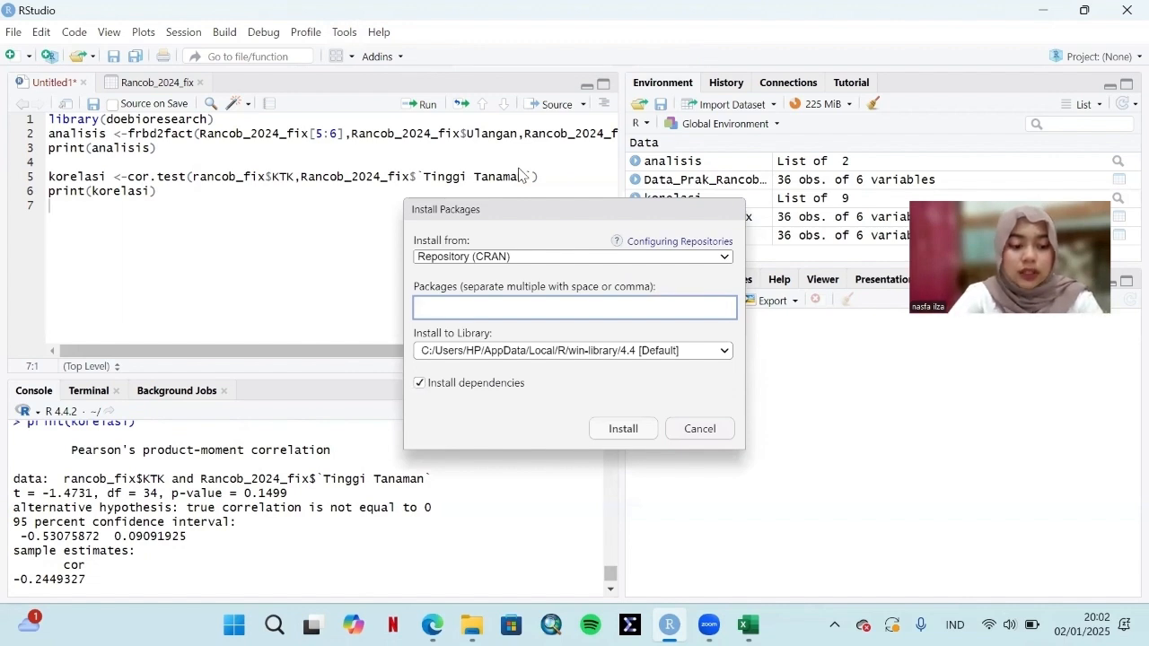
{"action": "type", "text": "ggpp"}
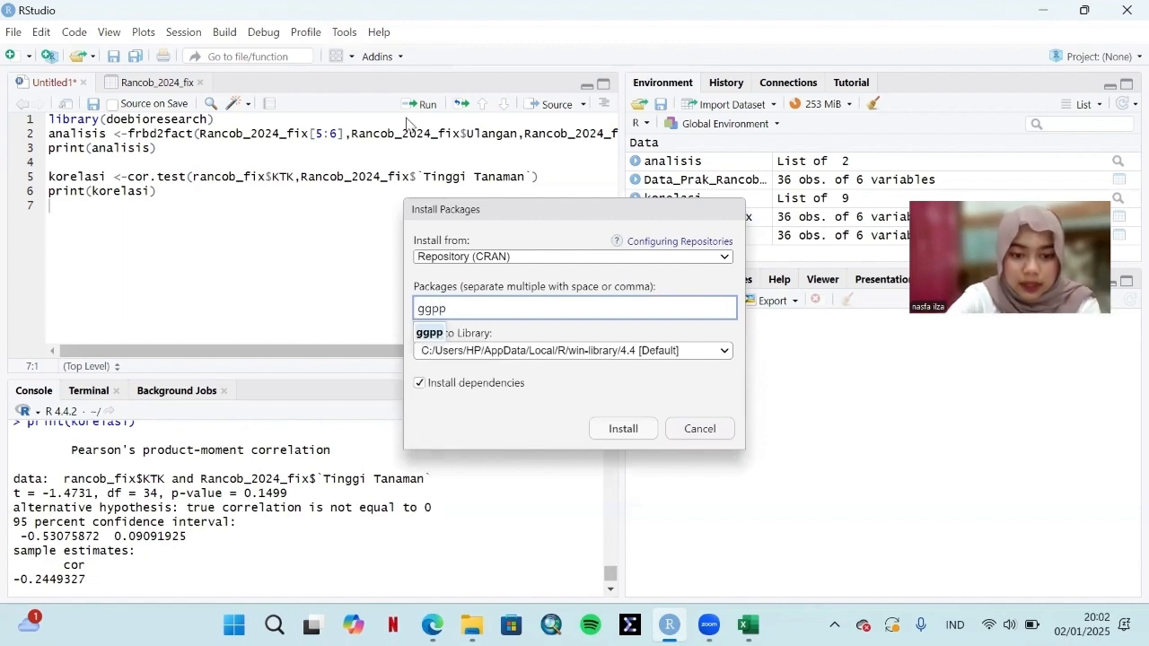
{"action": "left_click", "coordinate": [430, 336]}
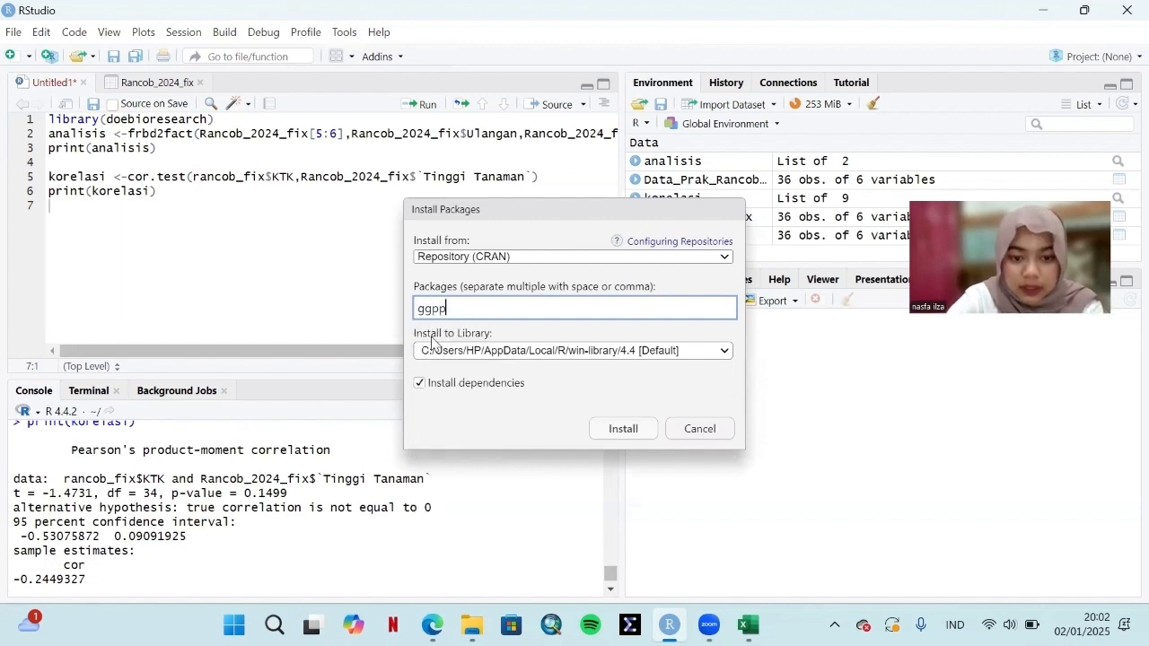
{"action": "left_click", "coordinate": [623, 431]}
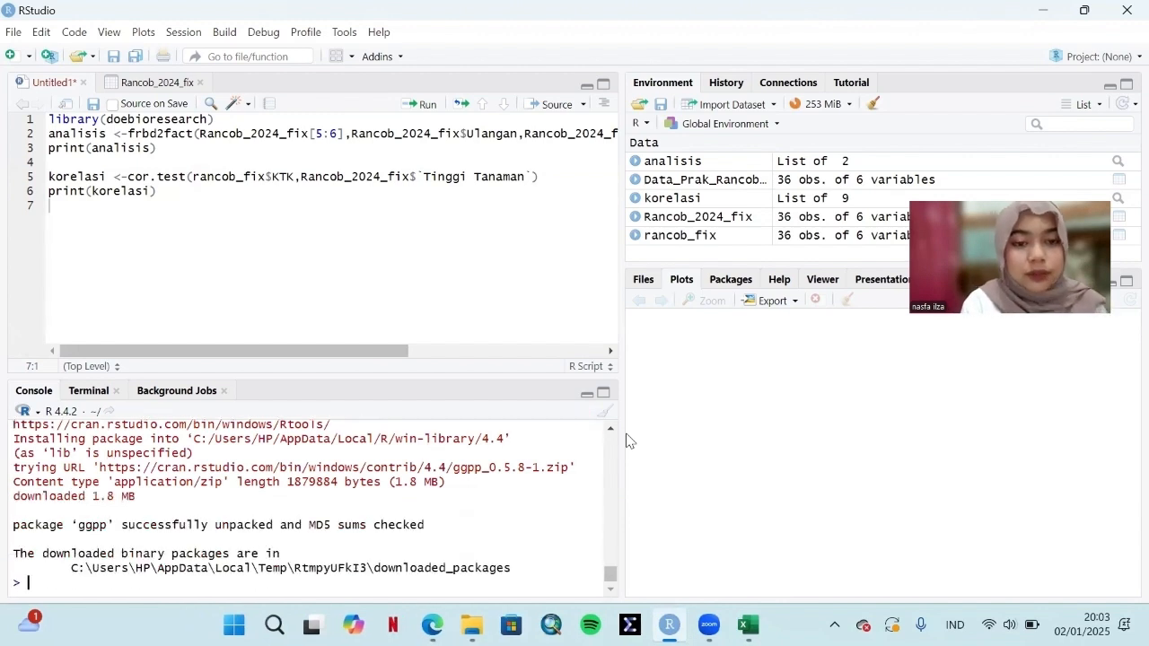
Step: Install the ggpmisc package from the CRAN repository with its dependencies
{"action": "left_click", "coordinate": [345, 35]}
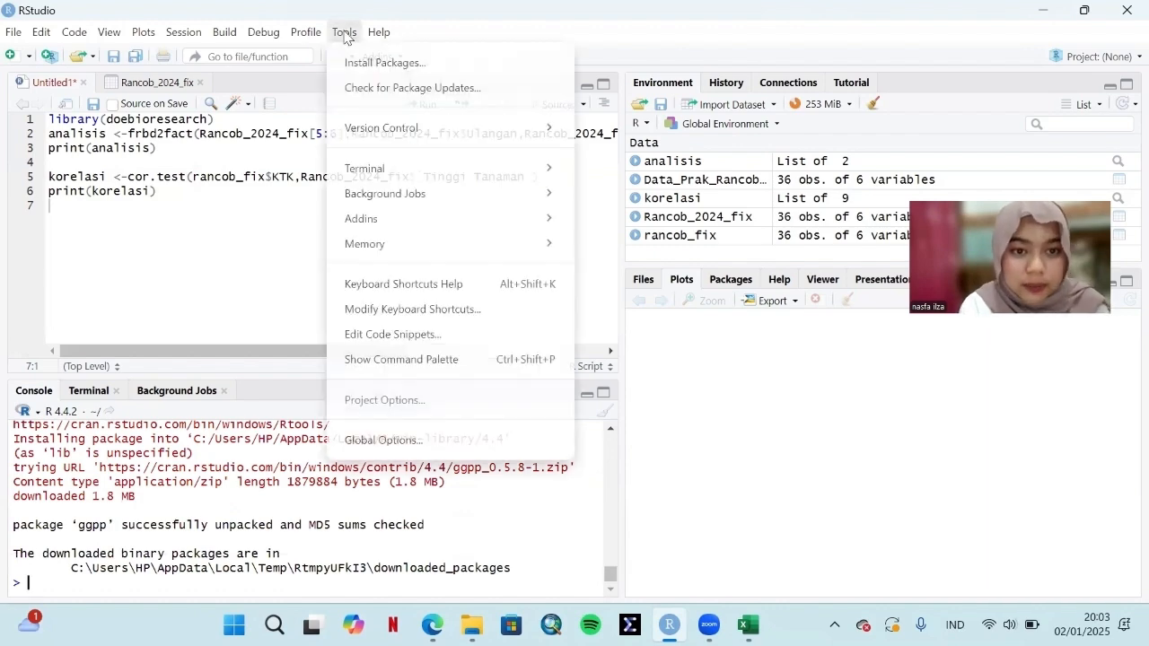
{"action": "left_click", "coordinate": [385, 63]}
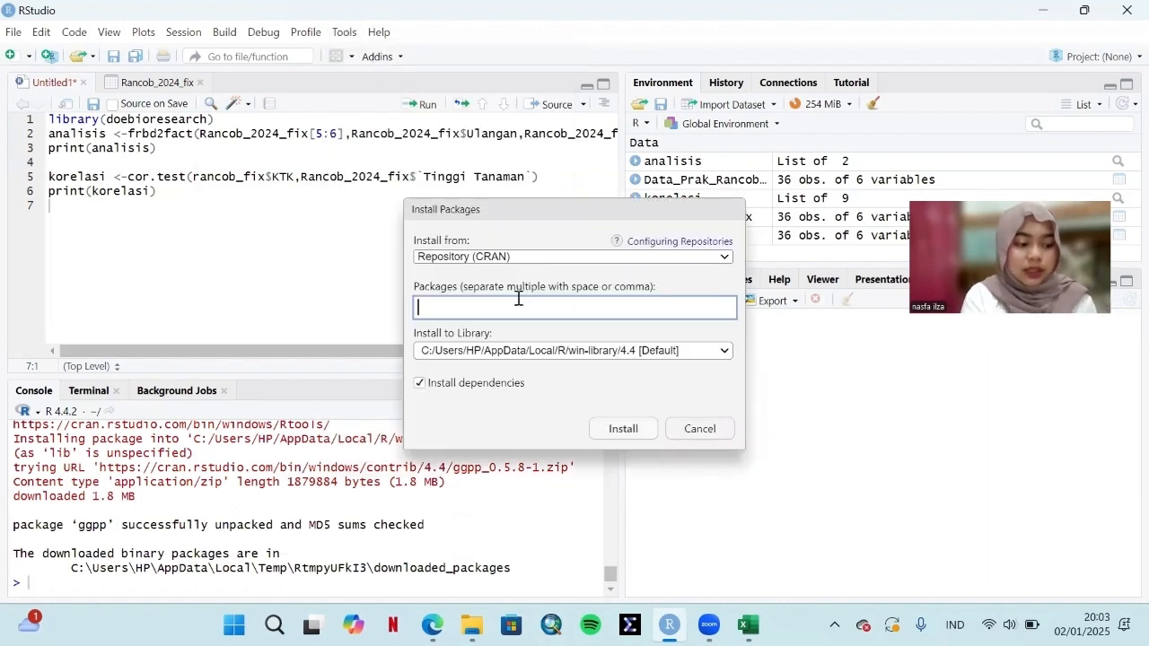
{"action": "type", "text": "ggp"}
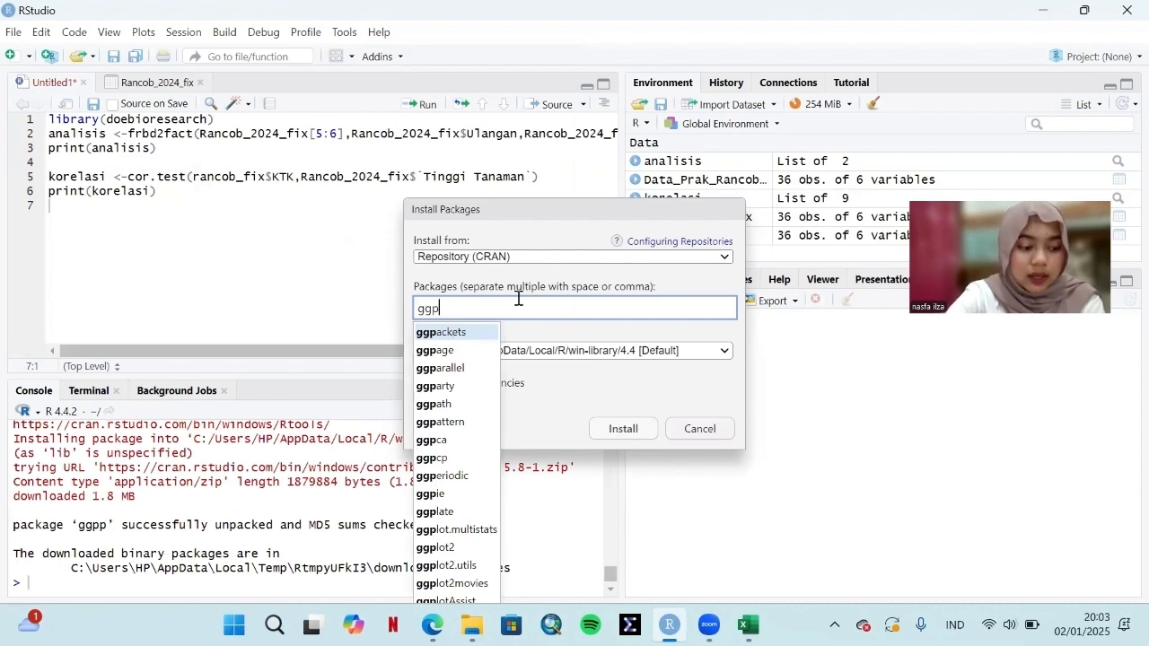
{"action": "type", "text": "mis"}
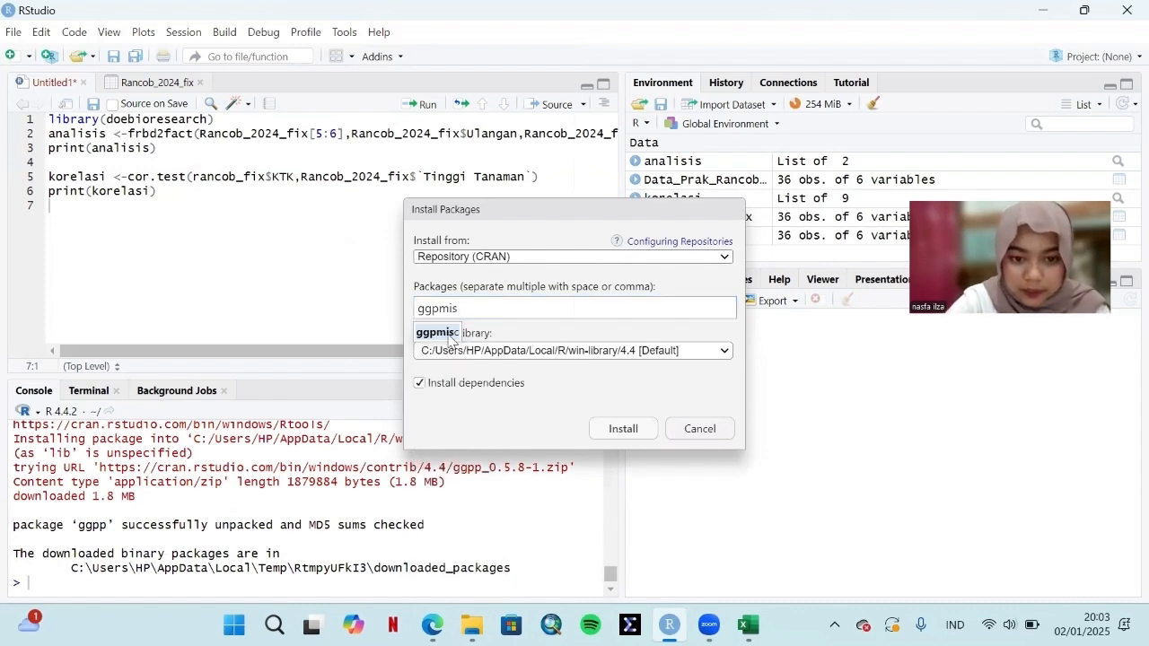
{"action": "left_click", "coordinate": [437, 332]}
{"action": "left_click", "coordinate": [623, 429]}
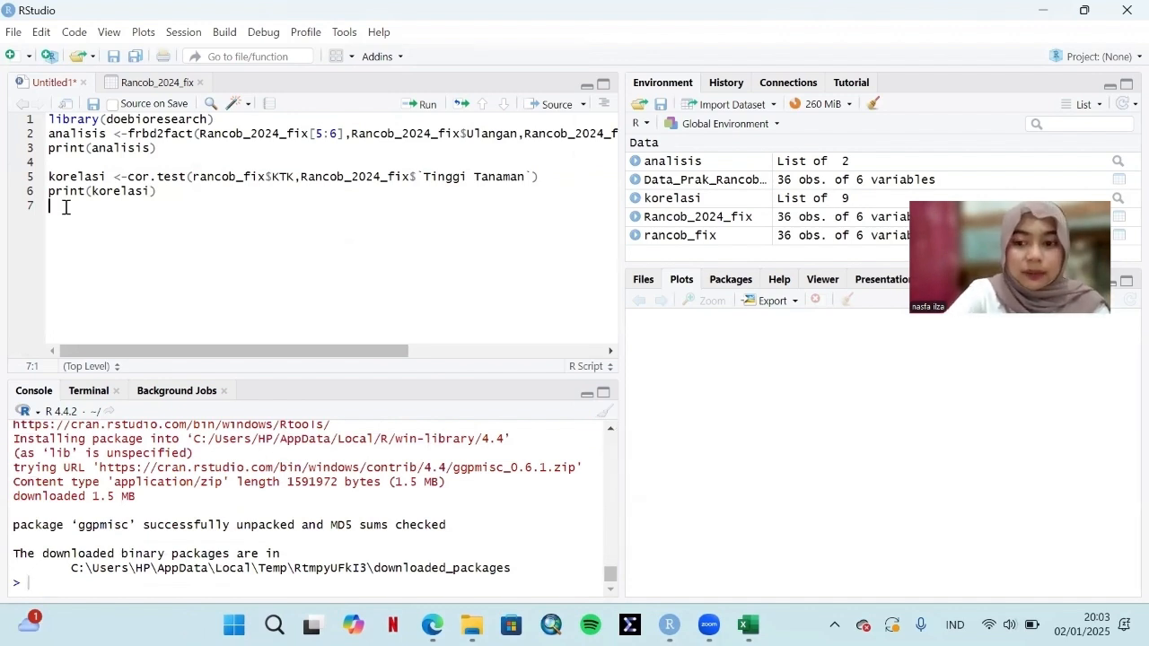
Step: Write library(ggplot2) on the script's seventh line and run it
{"action": "type", "text": "librar"}
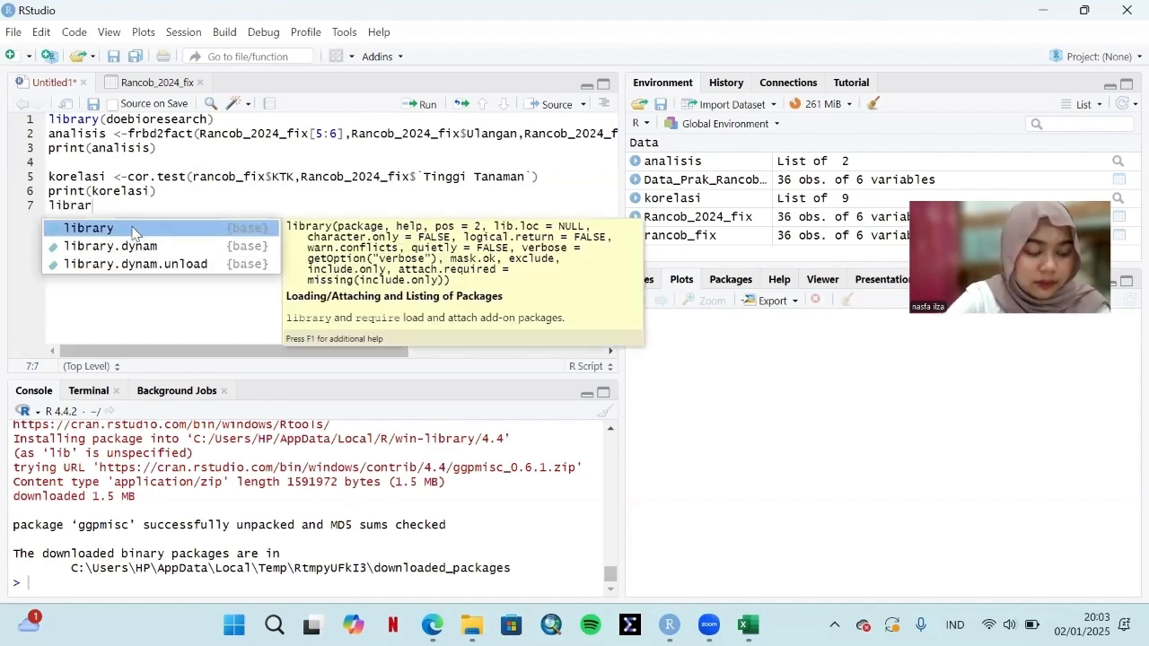
{"action": "left_click", "coordinate": [134, 228]}
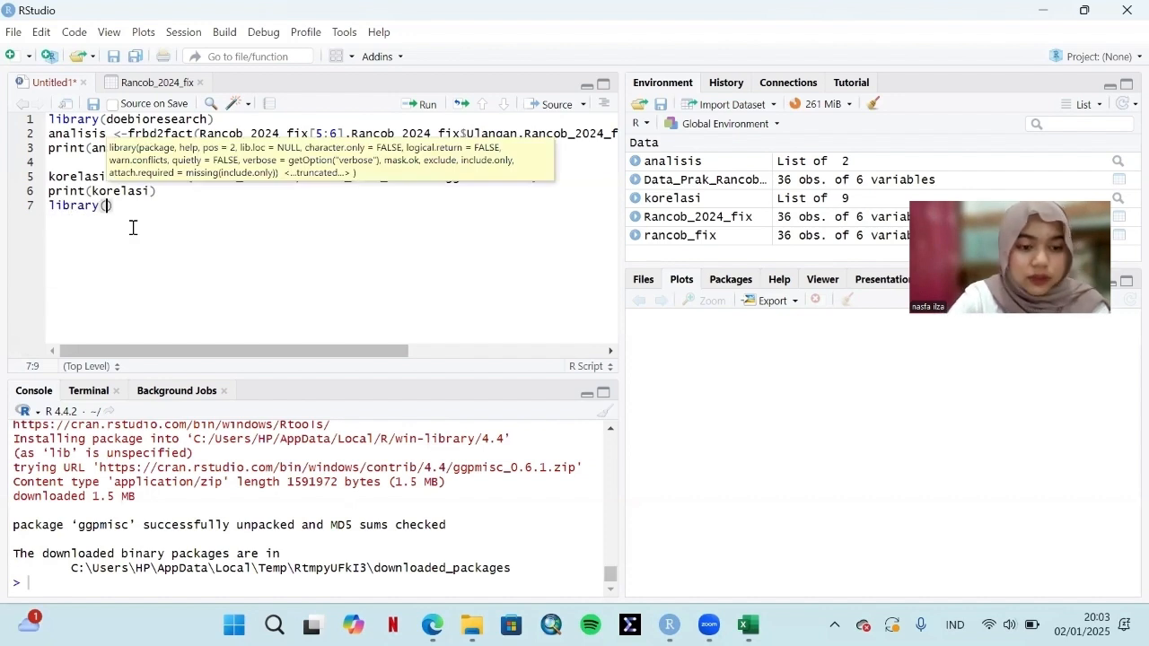
{"action": "type", "text": "ggplot"}
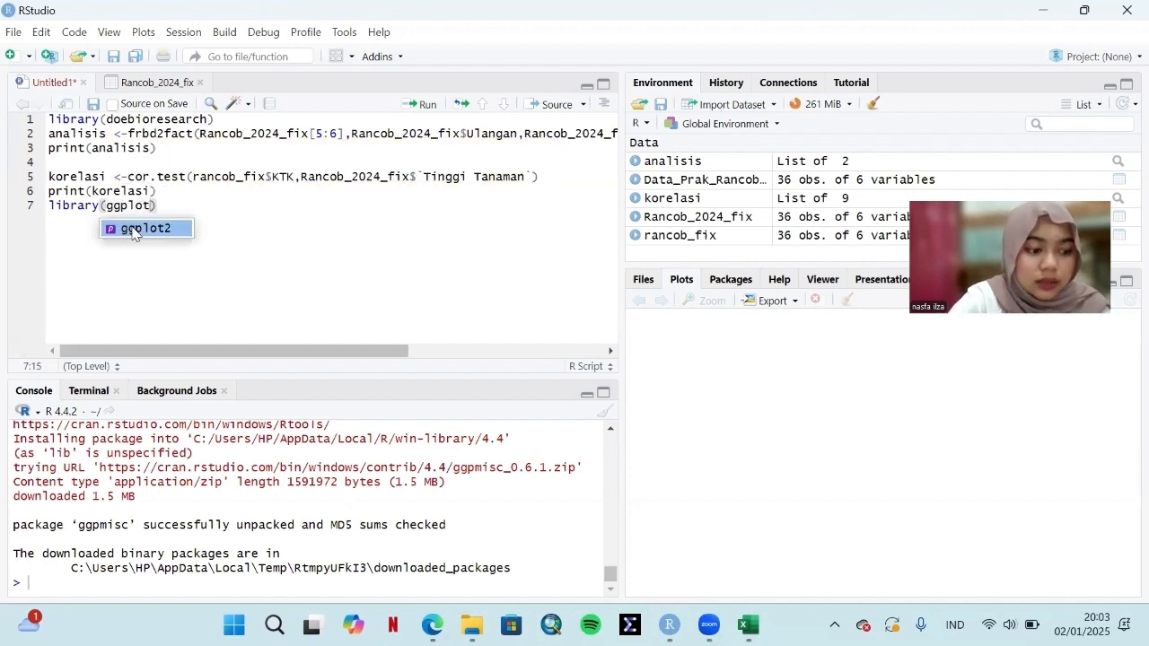
{"action": "left_click", "coordinate": [134, 228]}
{"action": "left_click", "coordinate": [425, 105]}
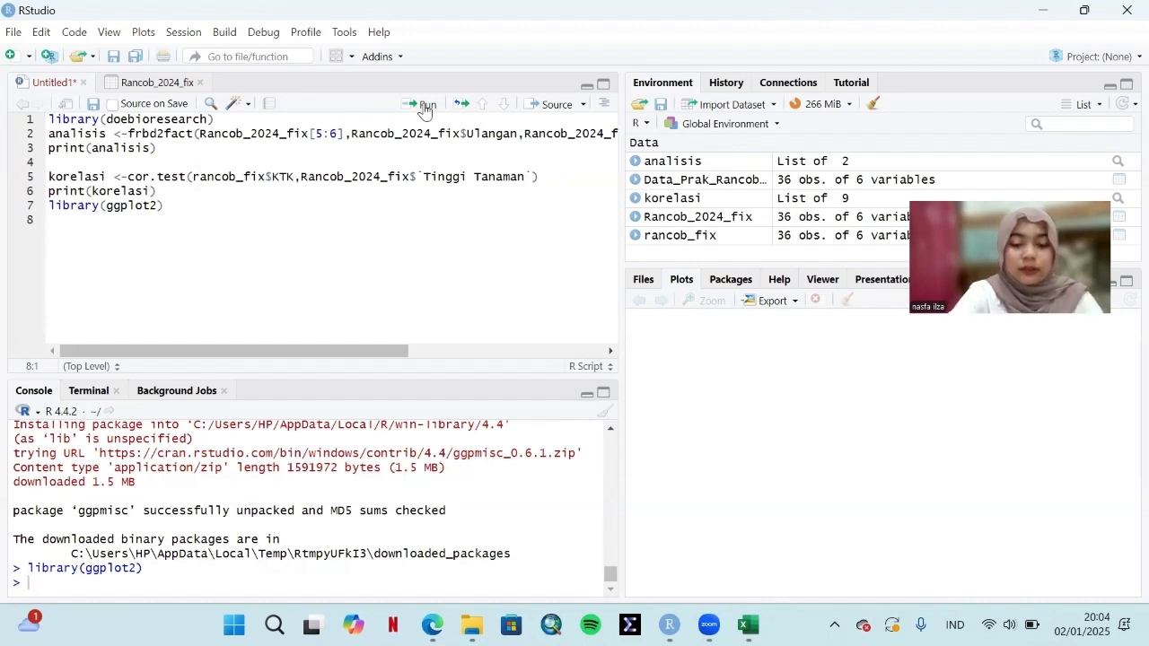
Step: Write library(ggpp) on the script's eighth line and run it
{"action": "type", "text": "librar"}
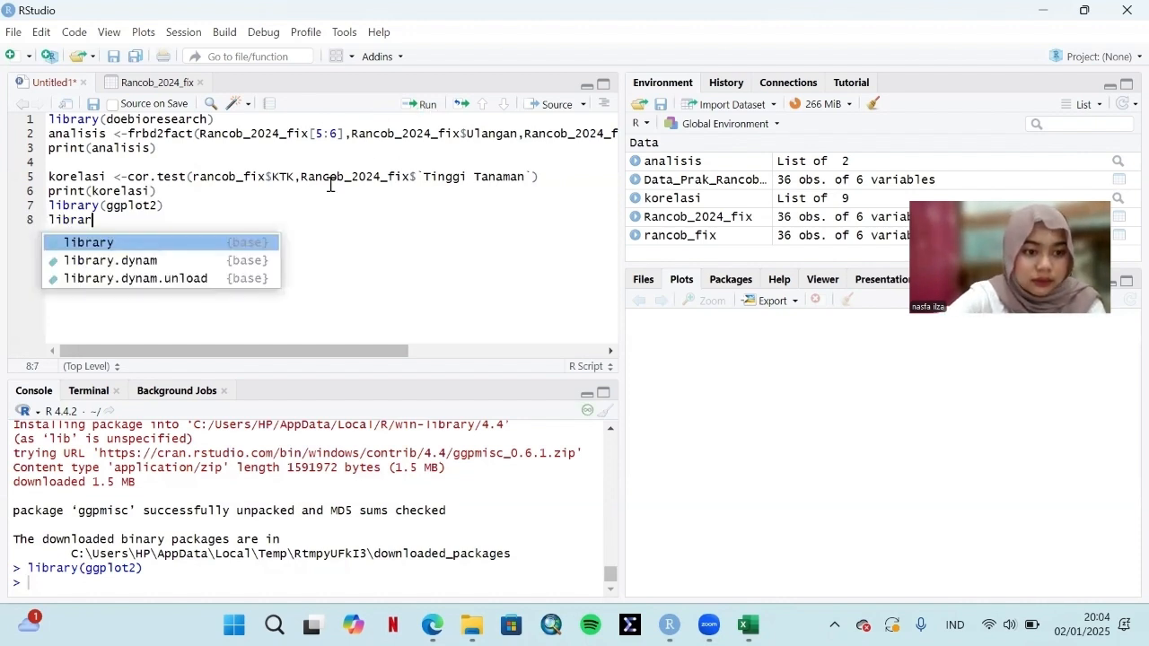
{"action": "left_click", "coordinate": [218, 240]}
{"action": "type", "text": "gg"}
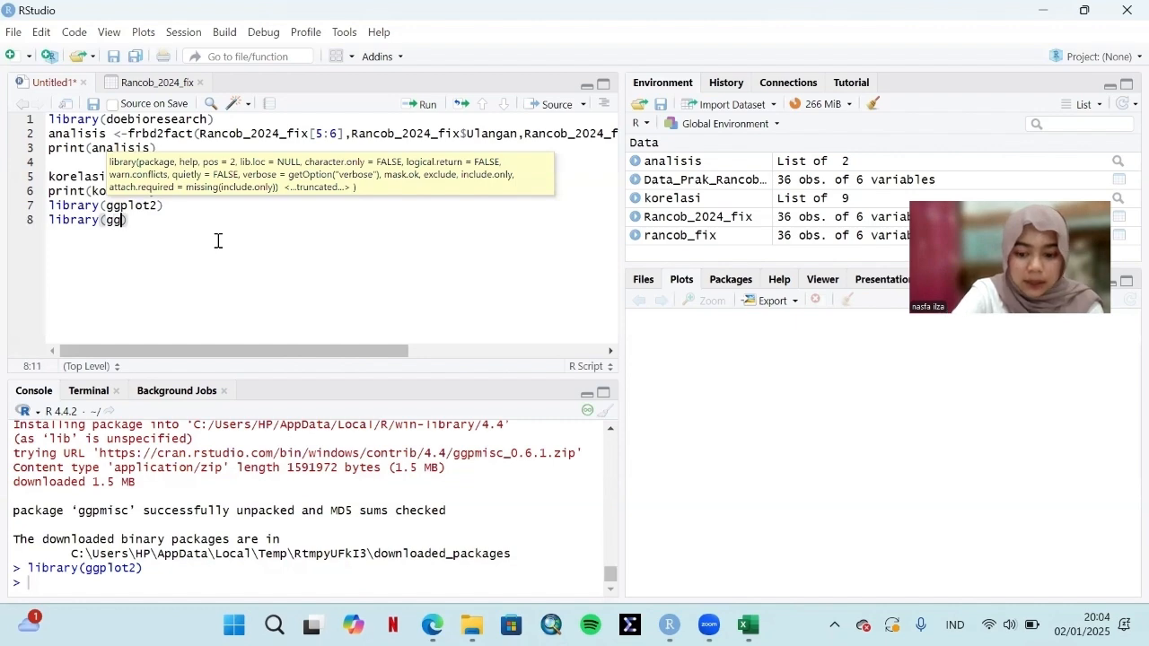
{"action": "type", "text": "p"}
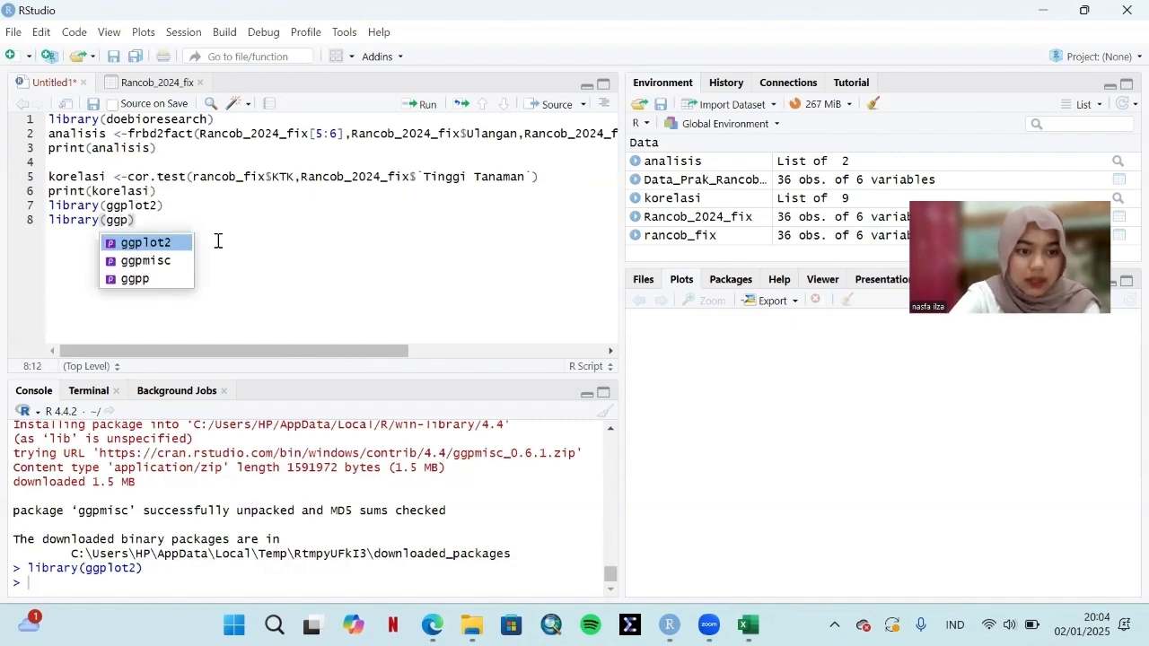
{"action": "left_click", "coordinate": [158, 280]}
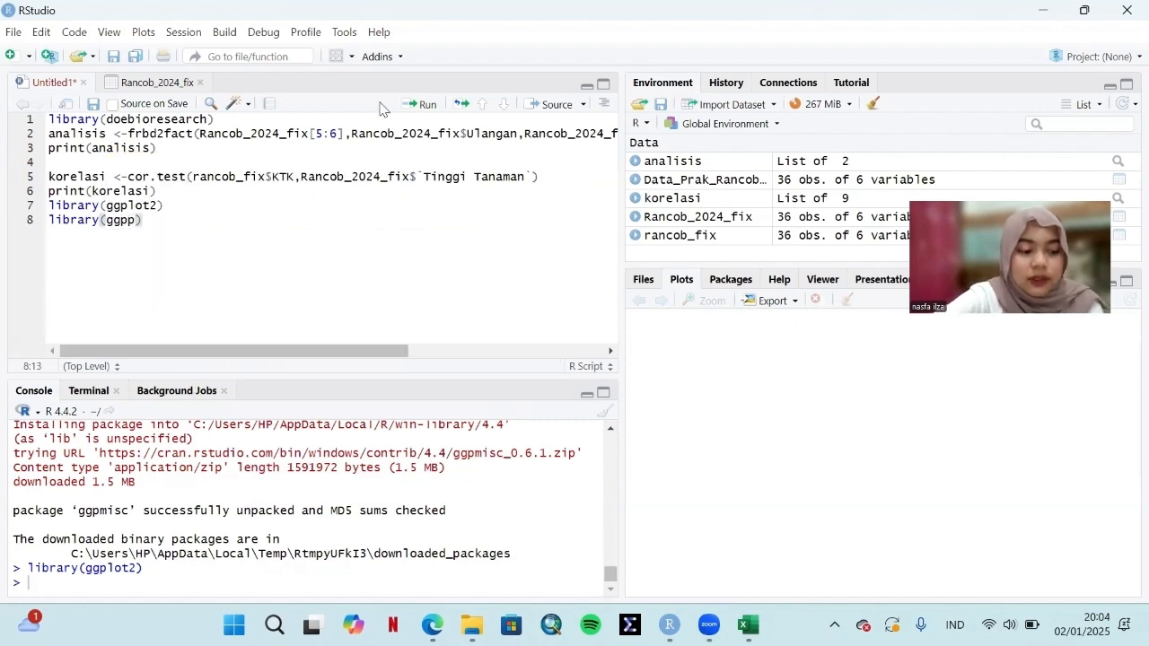
{"action": "left_click", "coordinate": [423, 104]}
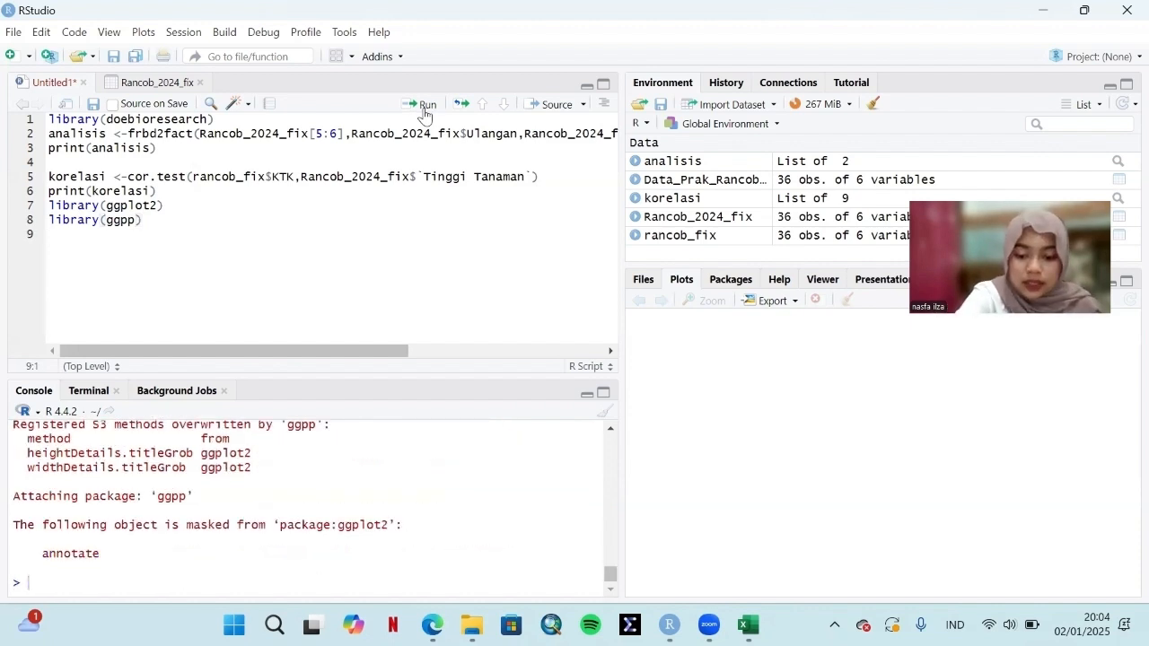
Step: Write library(ggpmisc) on the script's ninth line and run it
{"action": "type", "text": "librar"}
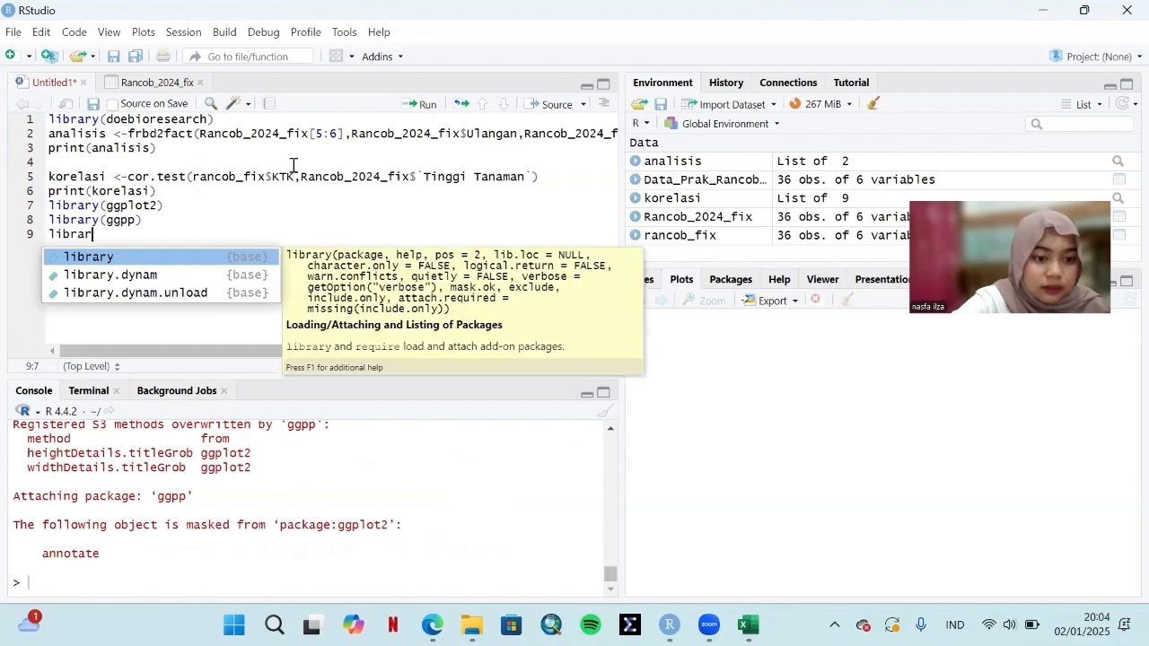
{"action": "left_click", "coordinate": [191, 257]}
{"action": "type", "text": "ggp"}
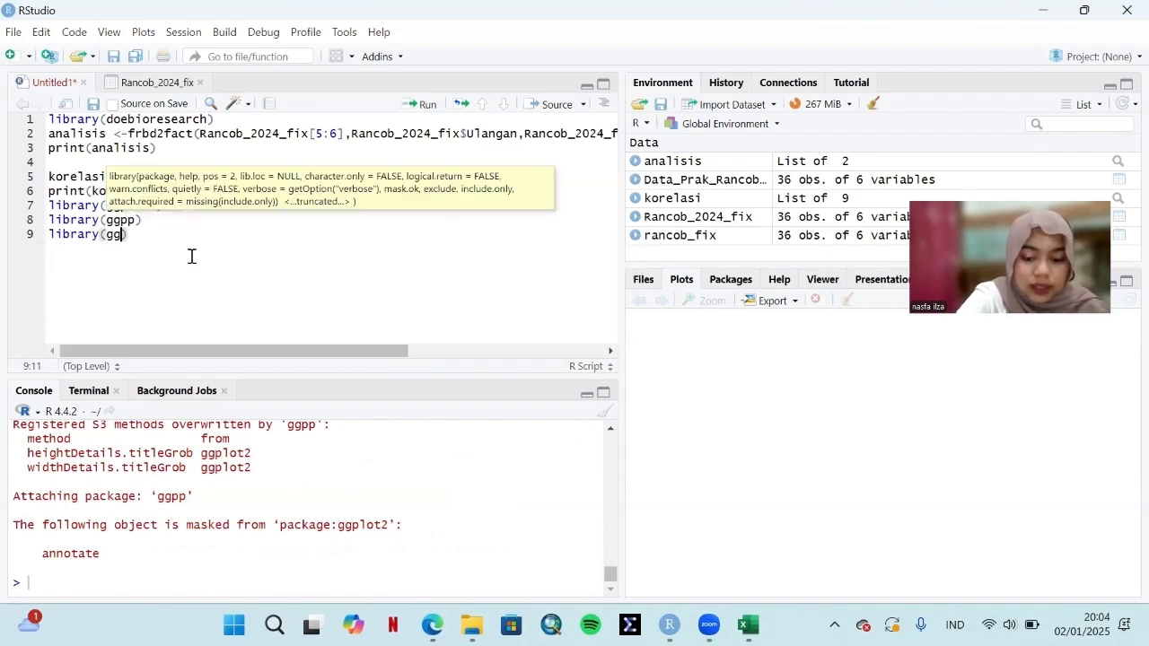
{"action": "left_click", "coordinate": [167, 281]}
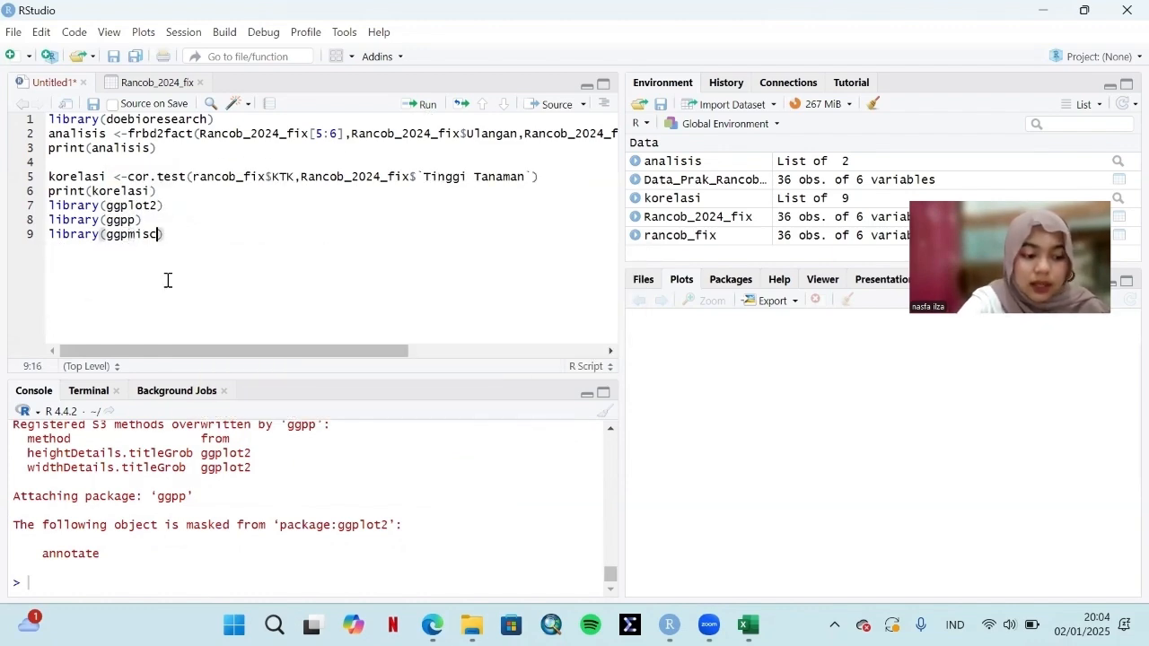
{"action": "left_click", "coordinate": [426, 105]}
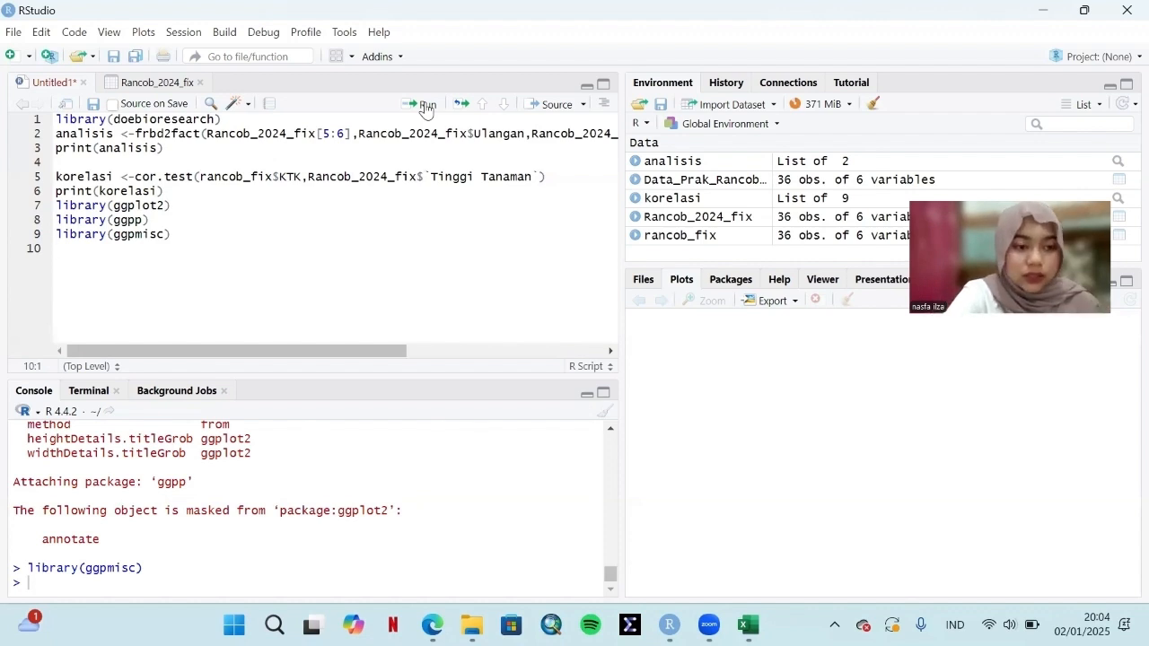
Step: Start a ggplot call on line 10 with Rancob_2024_fix as the data and an empty aes() mapping
{"action": "type", "text": "ggpl"}
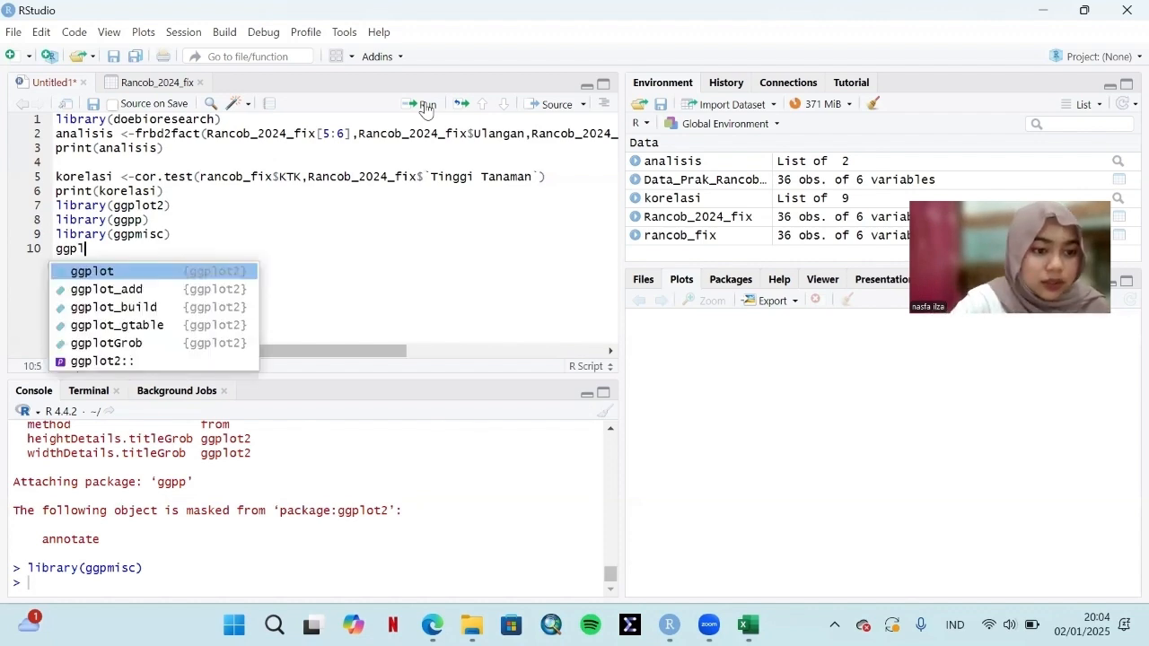
{"action": "left_click", "coordinate": [149, 272]}
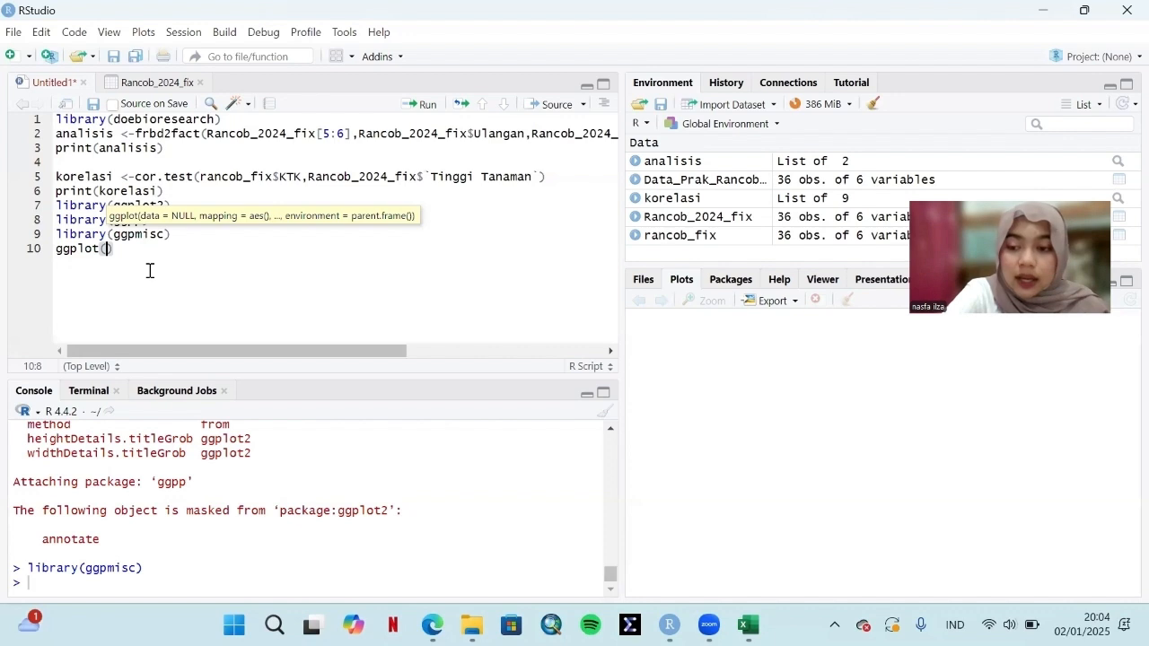
{"action": "type", "text": "ranc"}
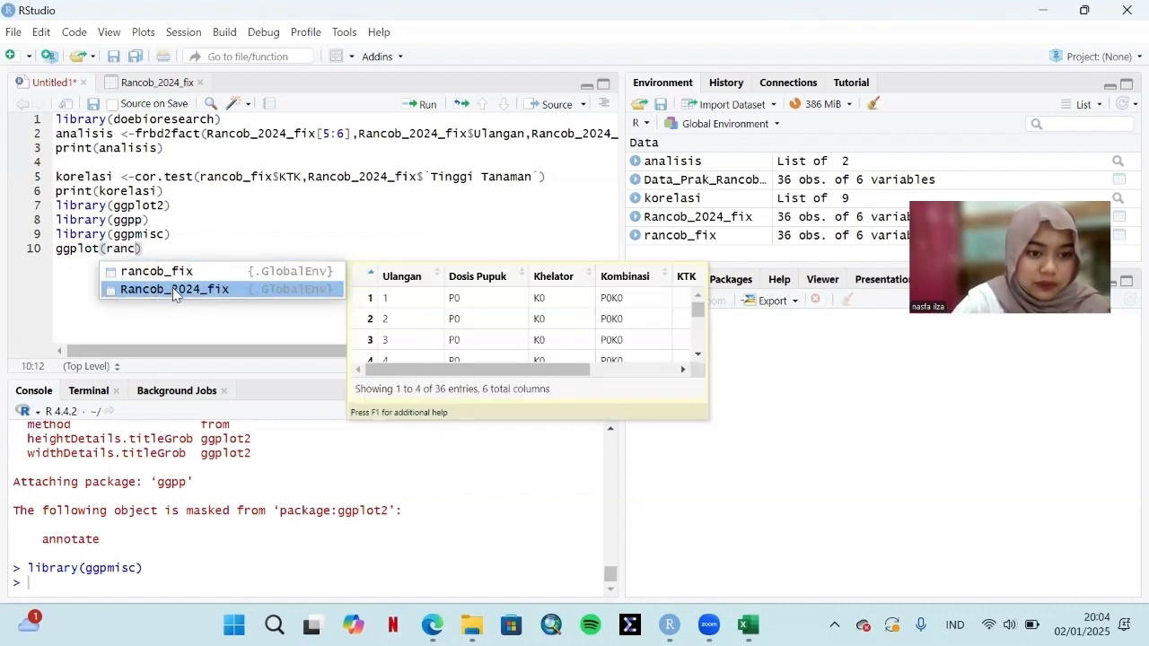
{"action": "left_click", "coordinate": [170, 289]}
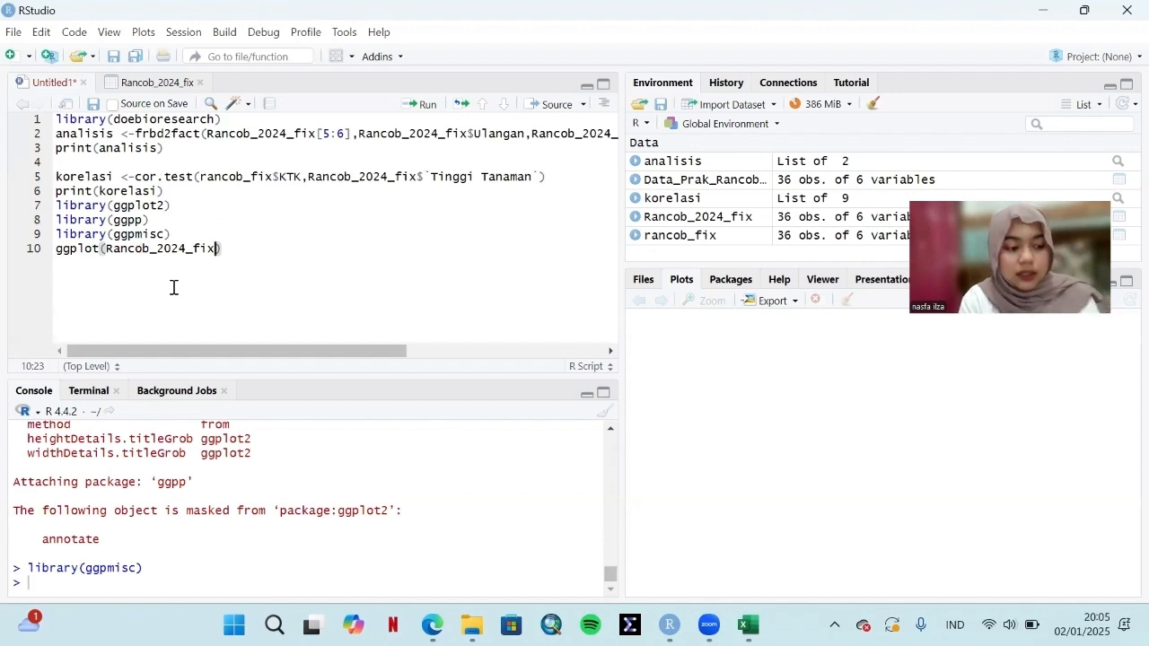
{"action": "type", "text": ","}
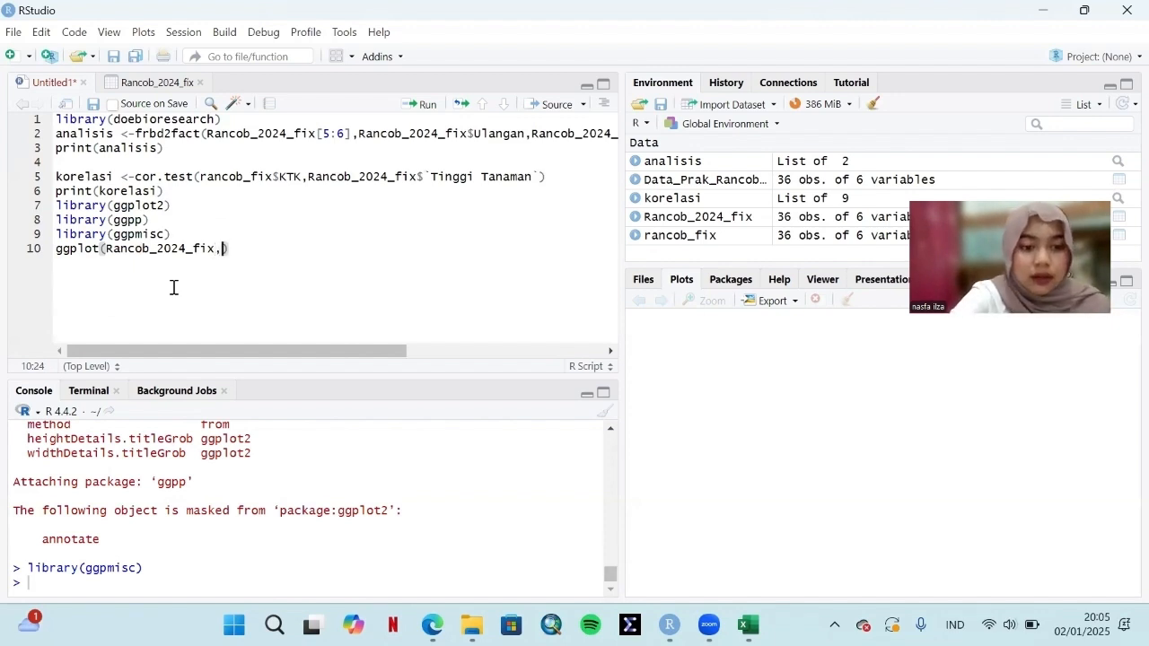
{"action": "type", "text": "aes"}
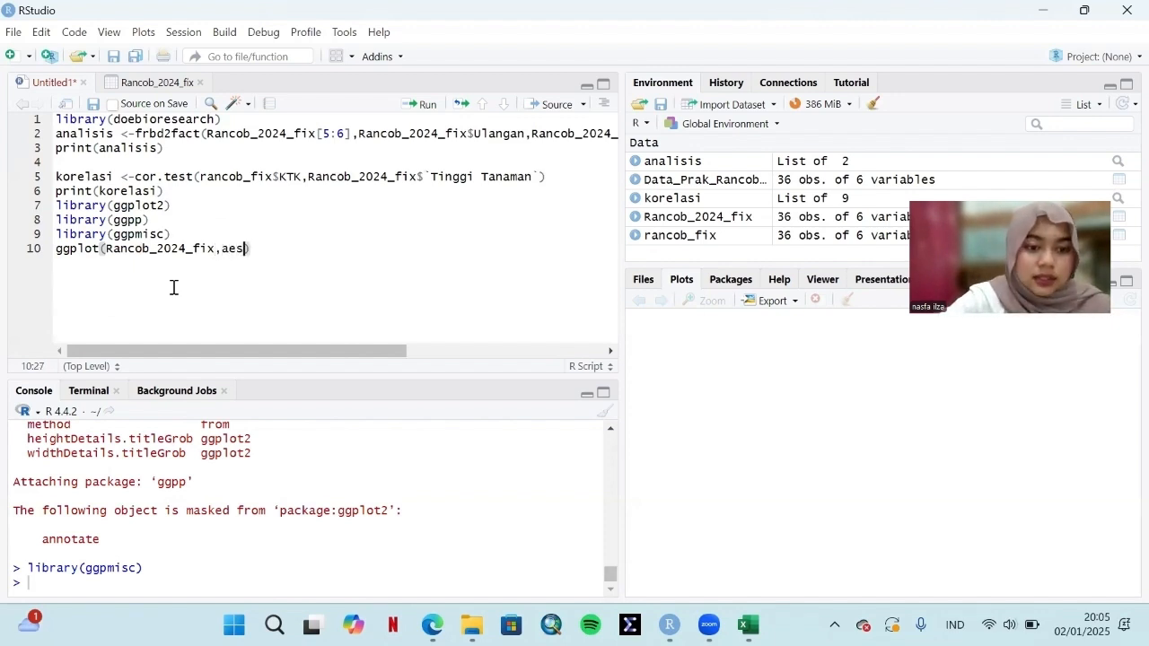
{"action": "left_click", "coordinate": [266, 276]}
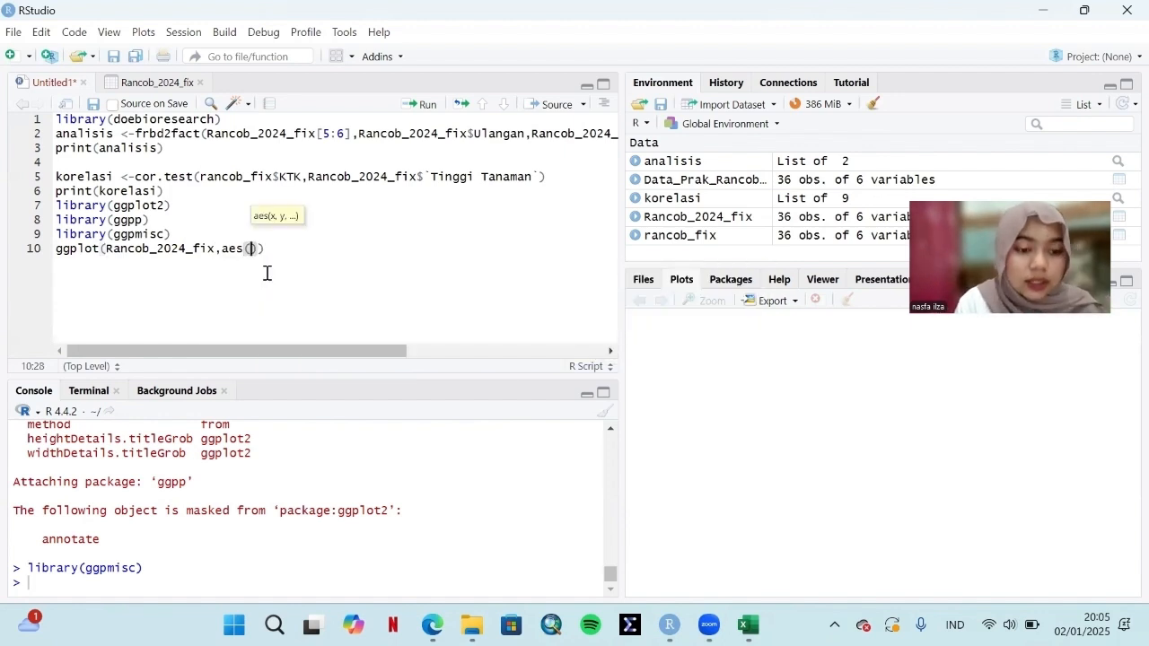
Step: Map x to Rancob_2024_fix$KTK inside the aes() call, followed by a comma
{"action": "type", "text": "x="}
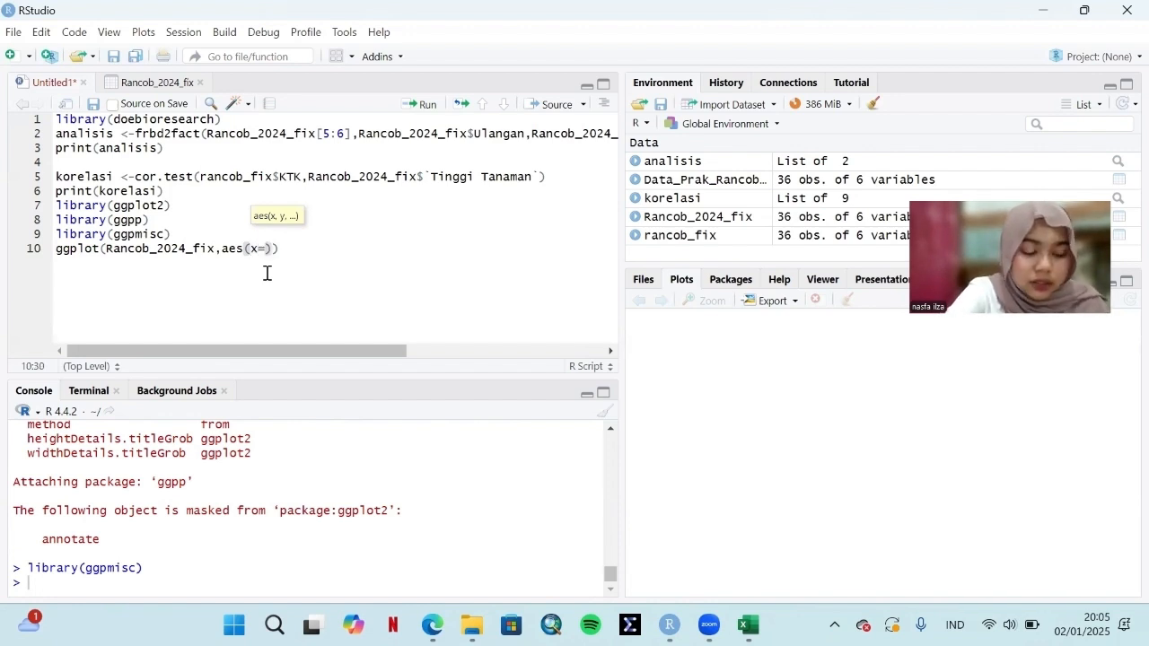
{"action": "type", "text": "ranco"}
{"action": "key", "text": "BackSpace"}
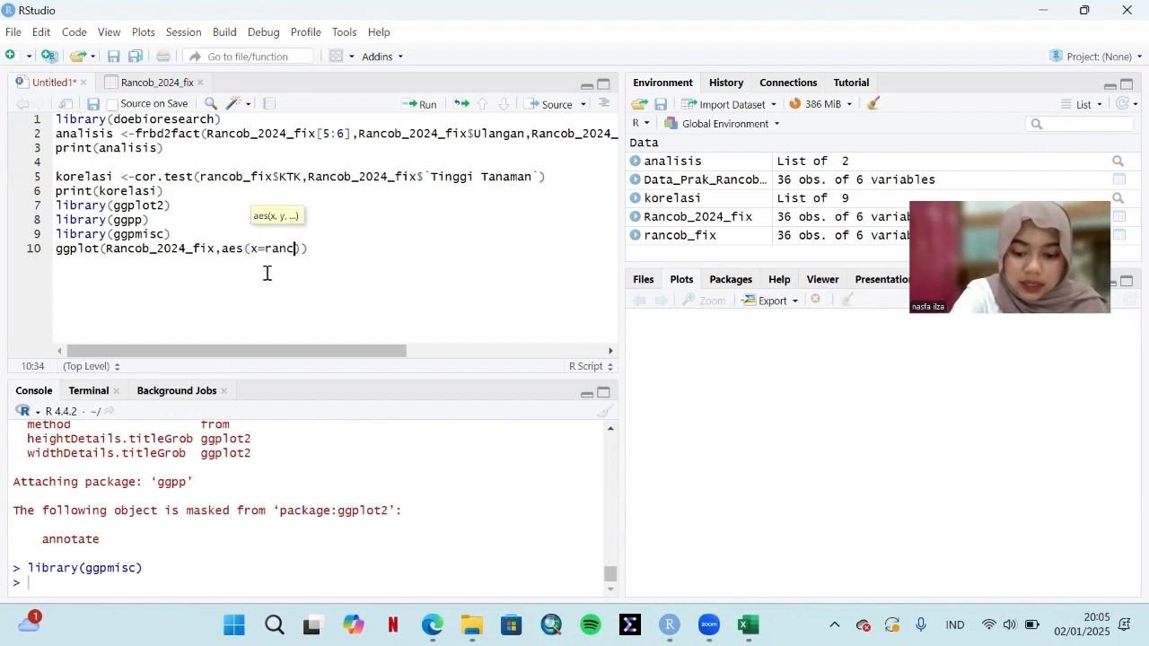
{"action": "type", "text": "ob"}
{"action": "left_click", "coordinate": [329, 294]}
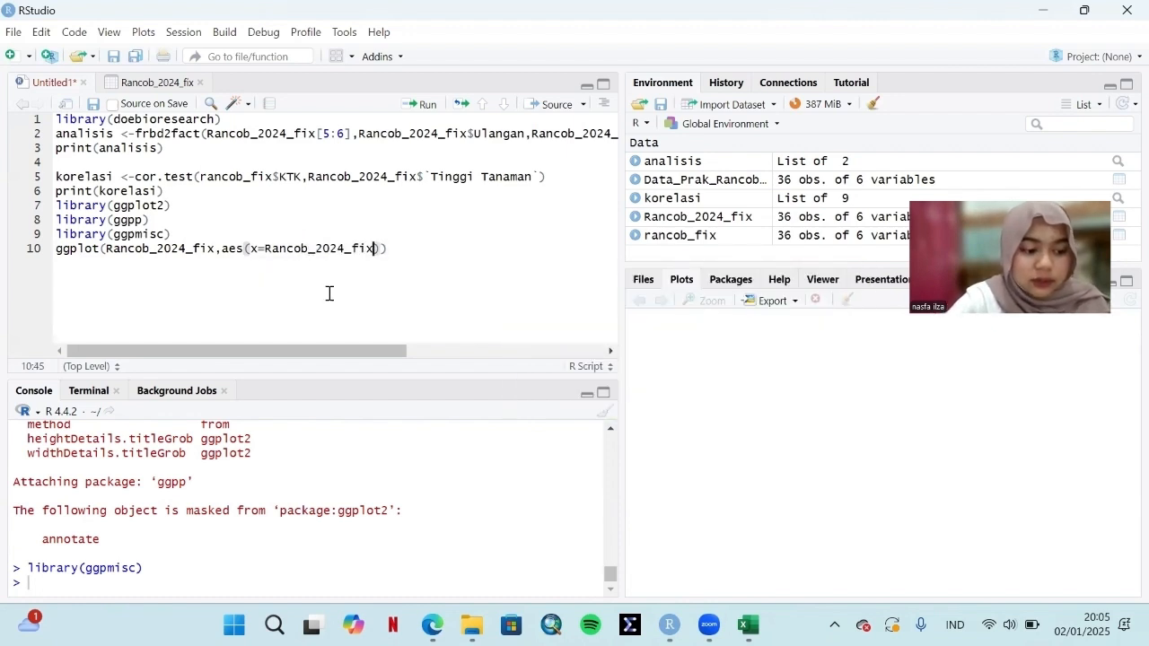
{"action": "type", "text": "$"}
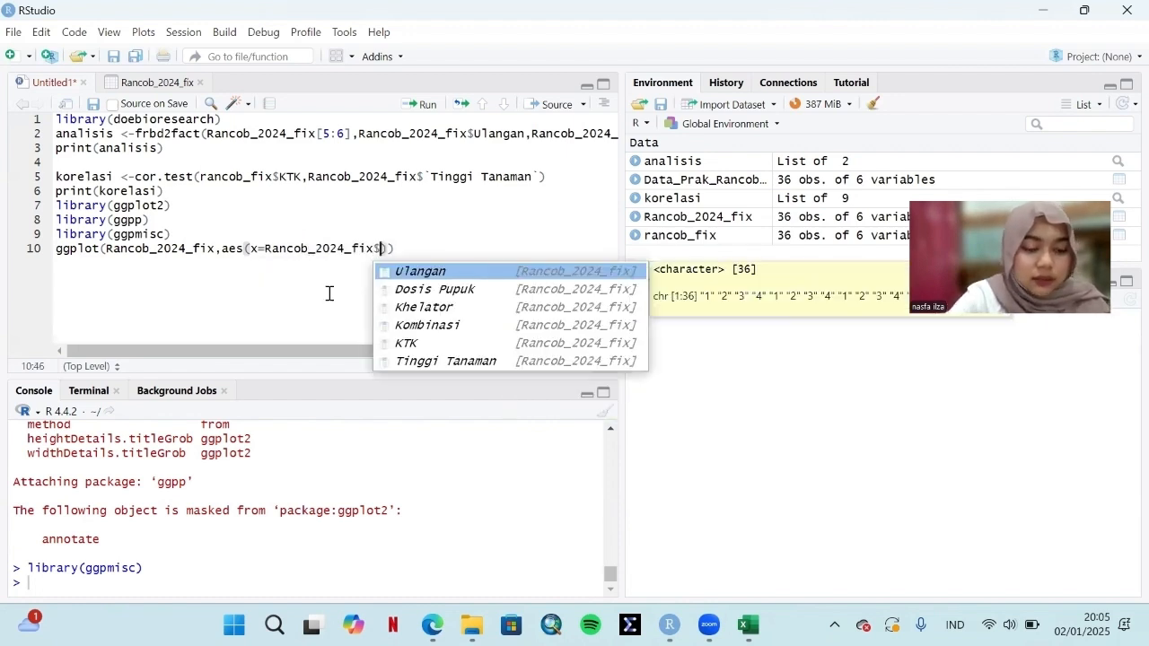
{"action": "left_click", "coordinate": [456, 345]}
{"action": "type", "text": ","}
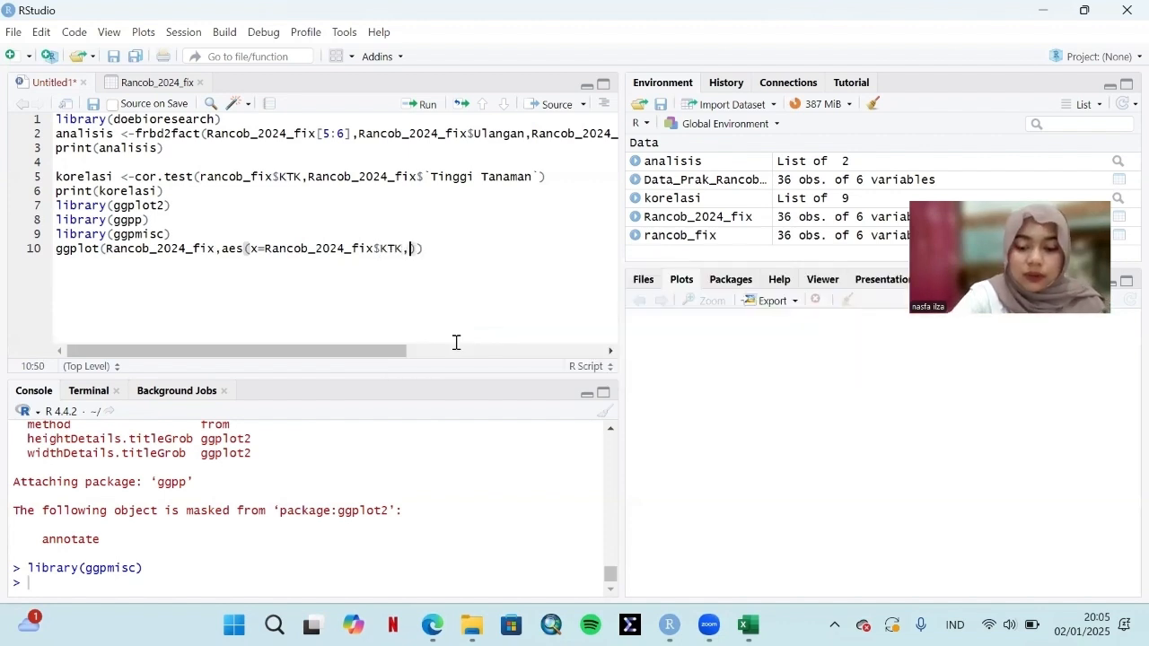
{"action": "type", "text": "y"}
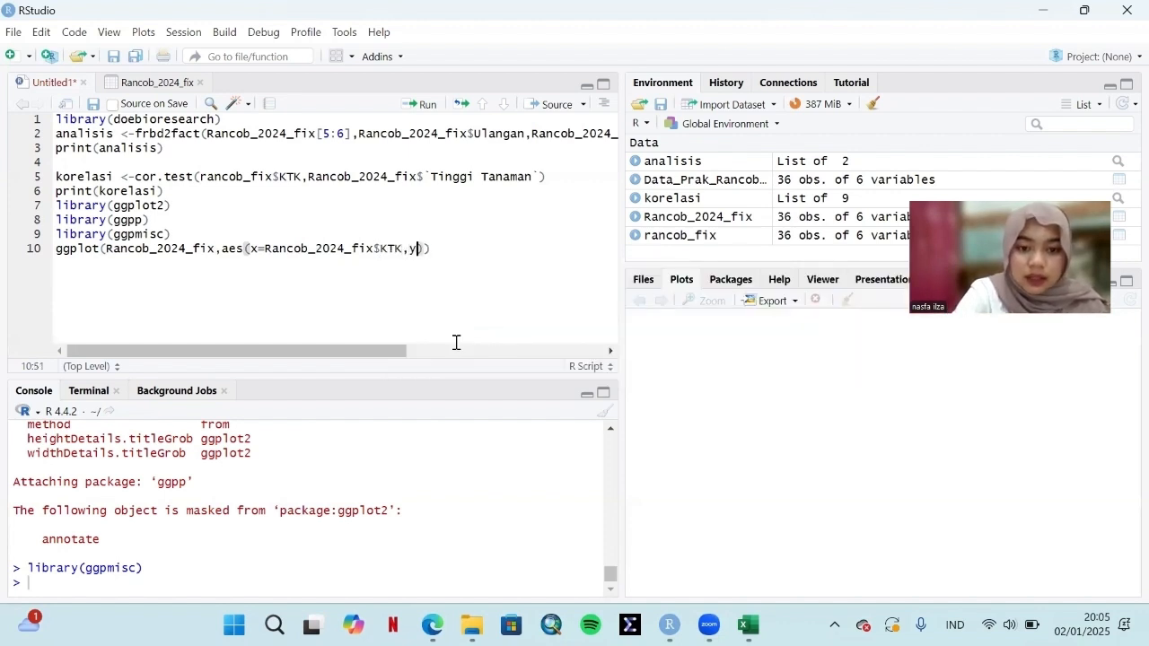
{"action": "type", "text": "=rancob"}
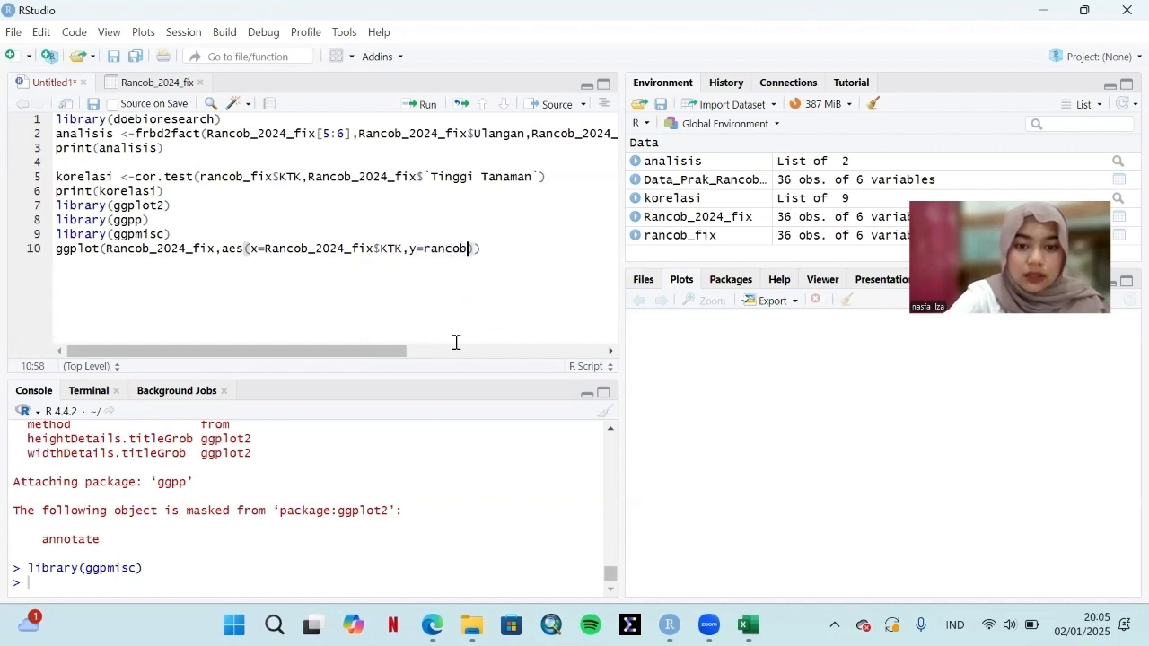
Step: Map y to Rancob_2024_fix$`Tinggi Tanaman`, then end the ggplot line with + and start a new line
{"action": "left_click", "coordinate": [483, 289]}
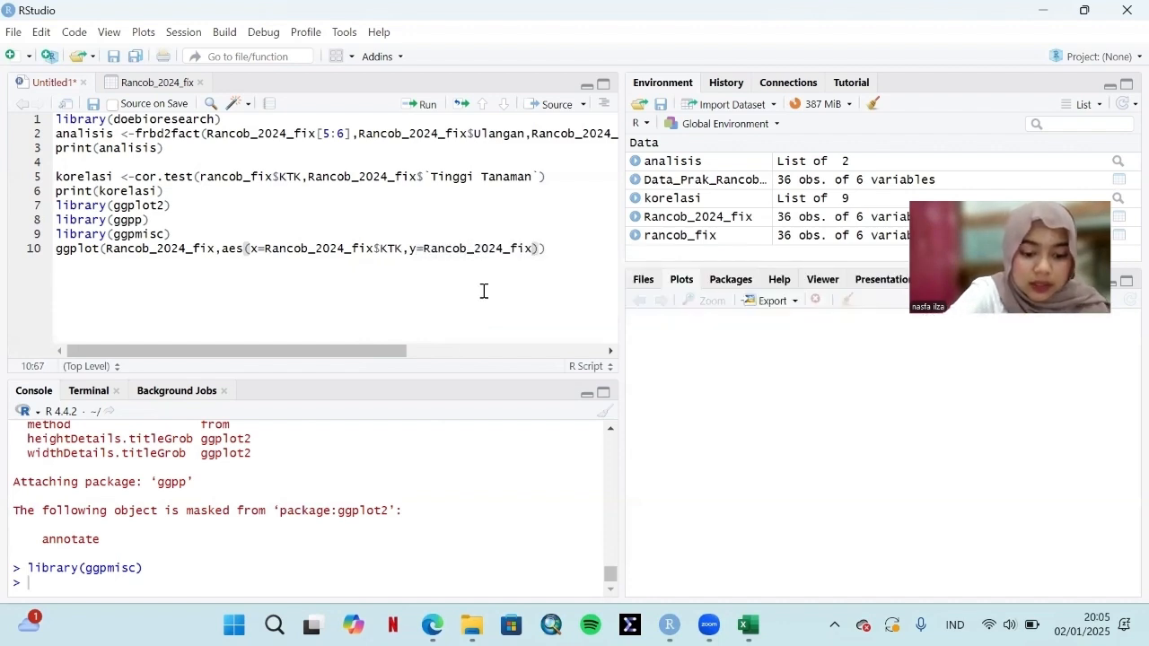
{"action": "type", "text": "$"}
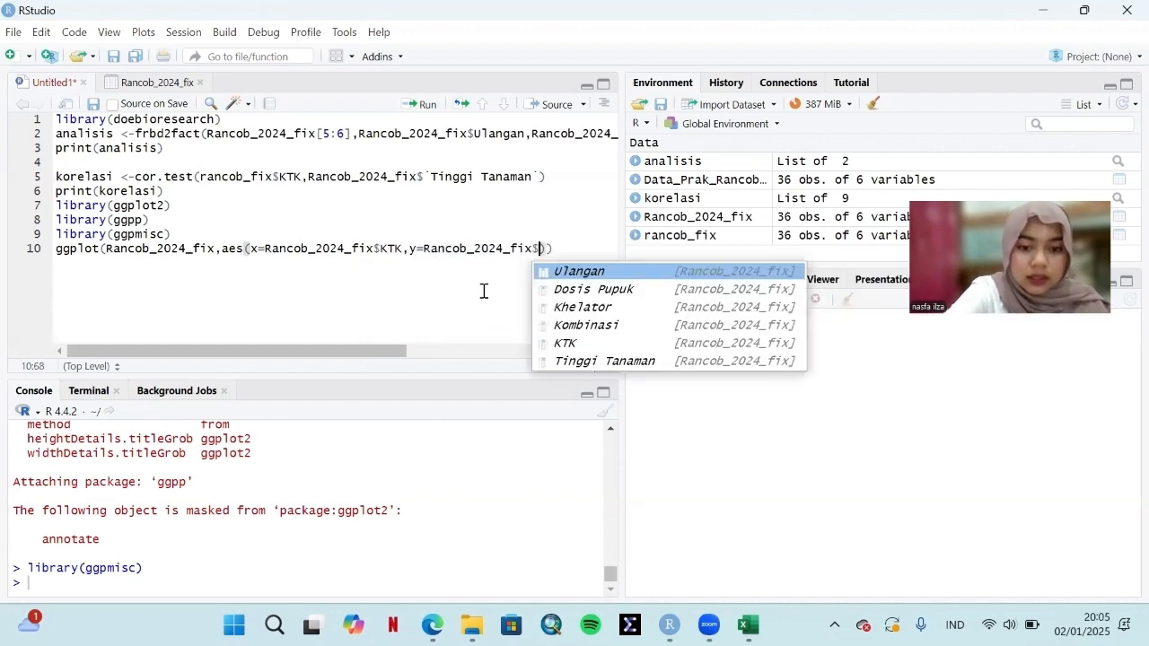
{"action": "left_click", "coordinate": [608, 363]}
{"action": "left_click_drag", "start_coordinate": [391, 352], "coordinate": [522, 357]}
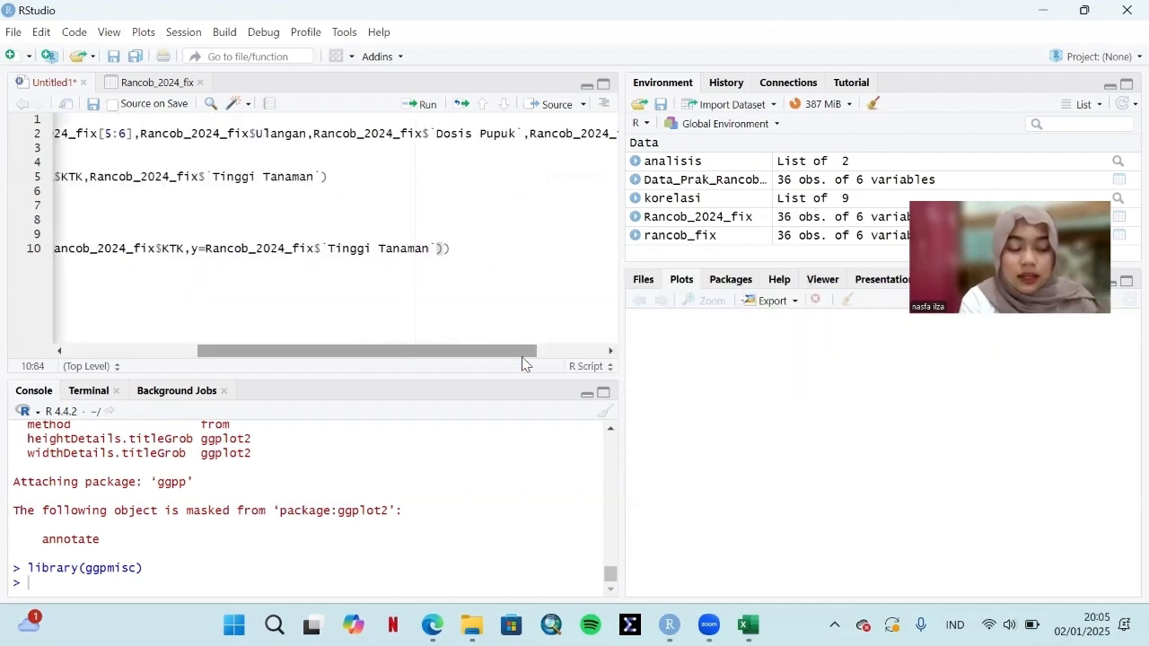
{"action": "type", "text": ")) "}
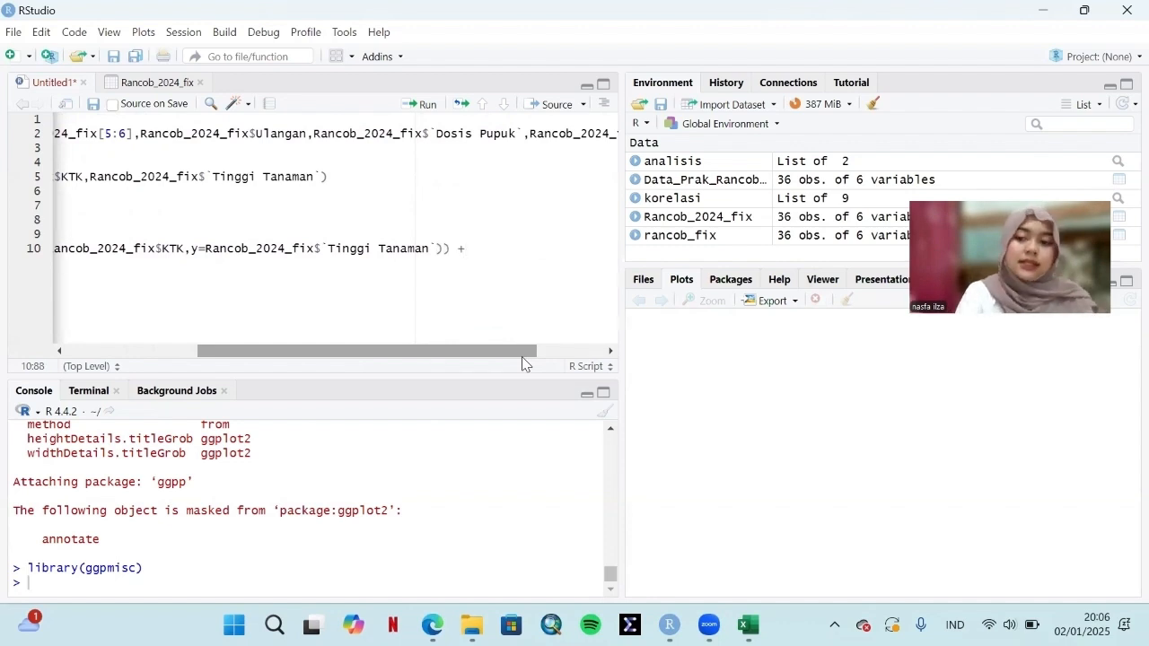
{"action": "type", "text": "+"}
{"action": "key", "text": "Return"}
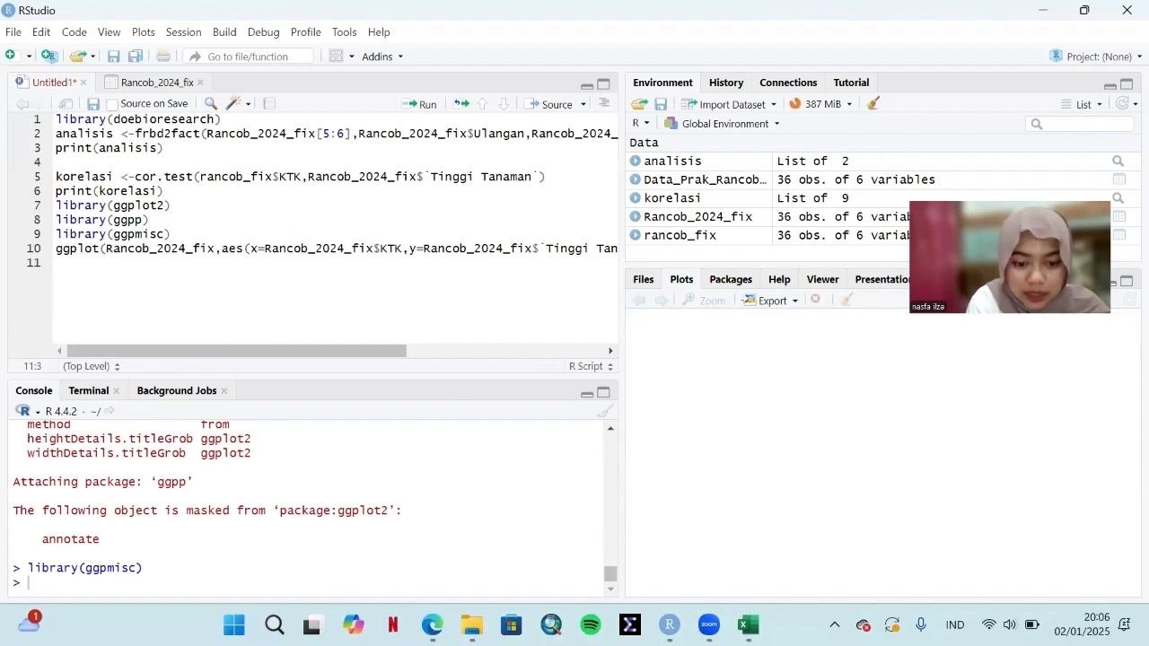
Step: Switch to the practicum manual PDF in Edge and copy step 40's plot code, from geom_point()+ through the closing parenthesis of stat_poly_eq
{"action": "mouse_move", "coordinate": [432, 625]}
{"action": "left_click", "coordinate": [431, 525]}
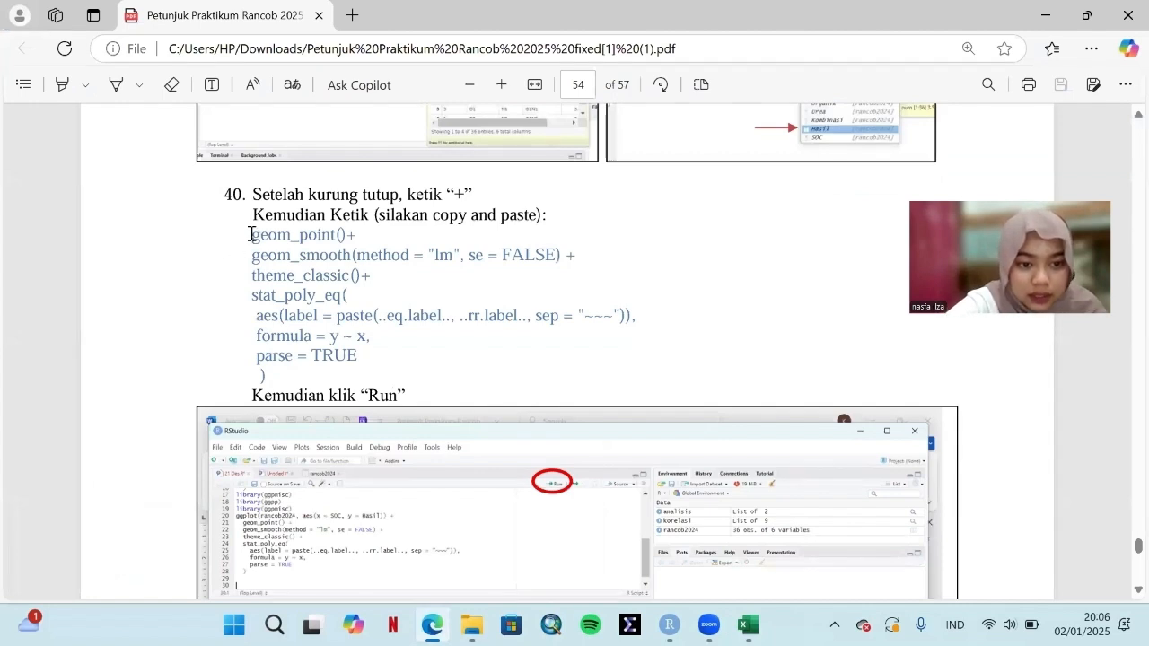
{"action": "left_click_drag", "start_coordinate": [252, 233], "coordinate": [285, 380]}
{"action": "left_click", "coordinate": [285, 380]}
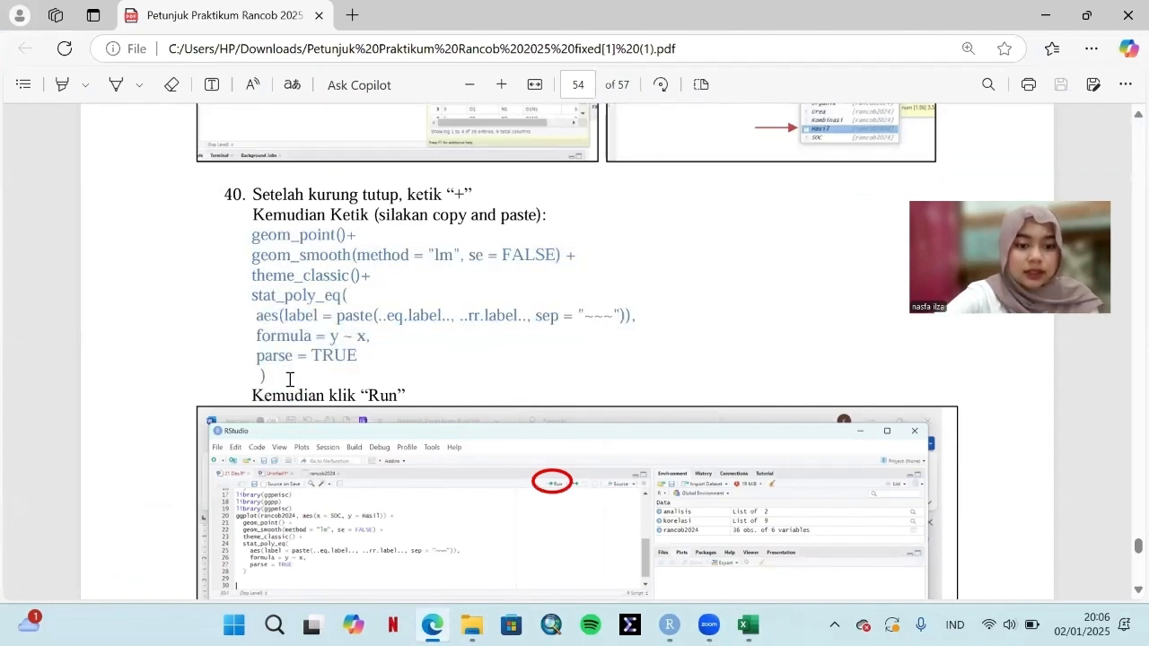
{"action": "left_click_drag", "start_coordinate": [248, 235], "coordinate": [282, 369]}
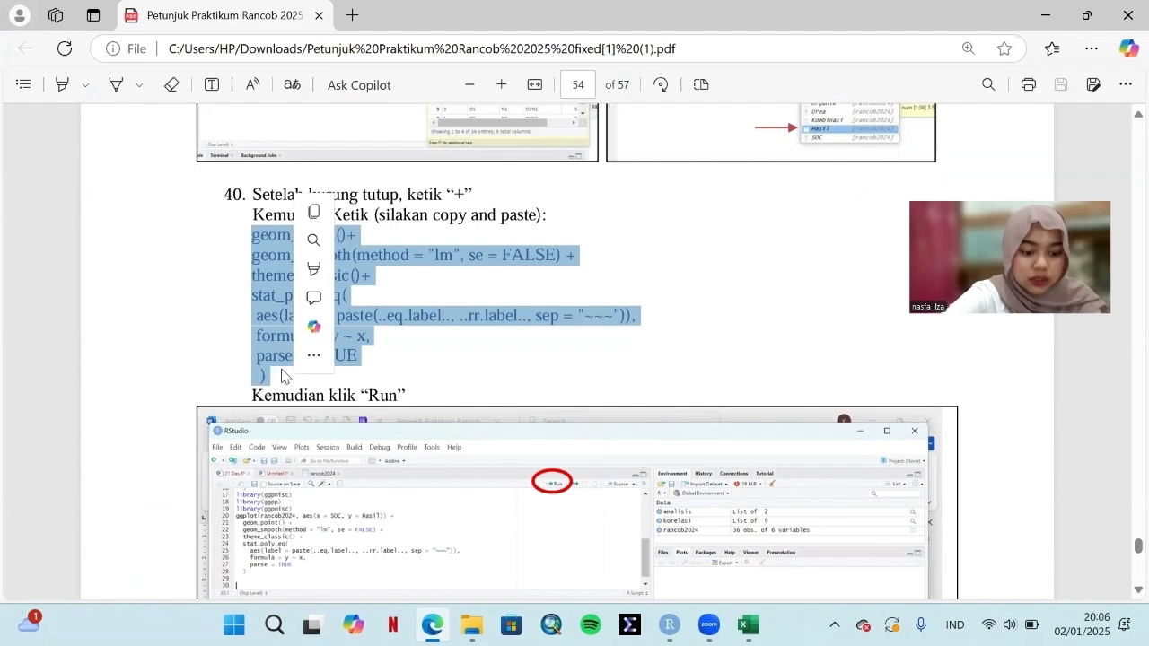
{"action": "key", "text": "ctrl+c"}
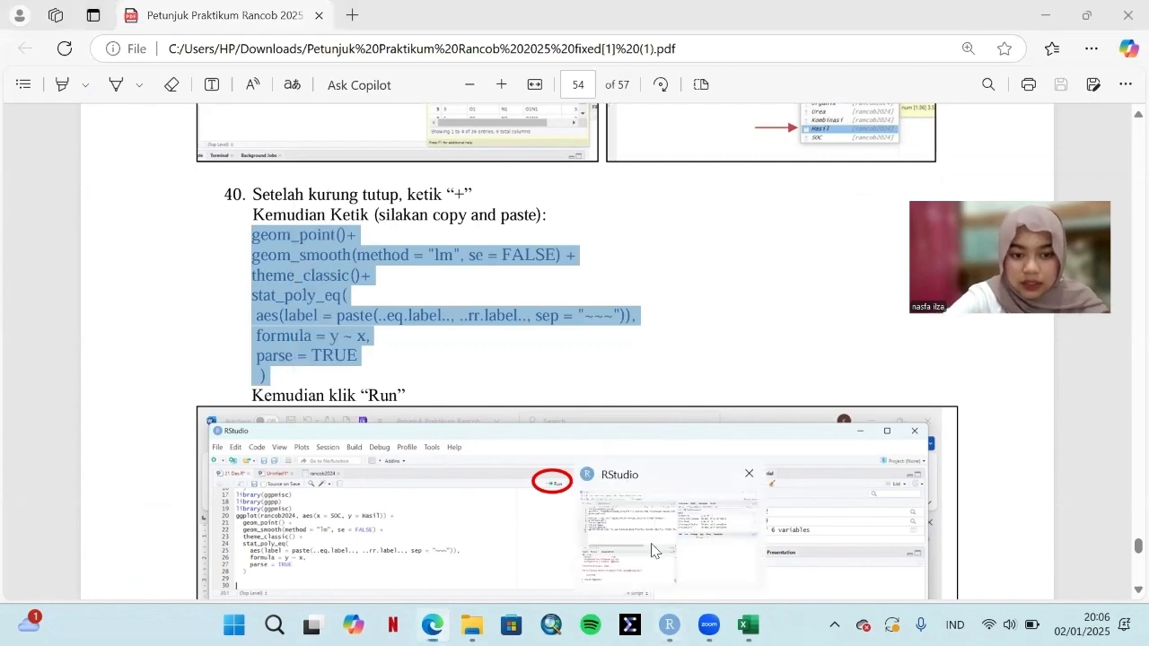
Step: Return to RStudio, paste the copied plot layers below the ggplot line and run the code to draw the scatter plot
{"action": "left_click", "coordinate": [669, 625]}
{"action": "key", "text": "ctrl+v"}
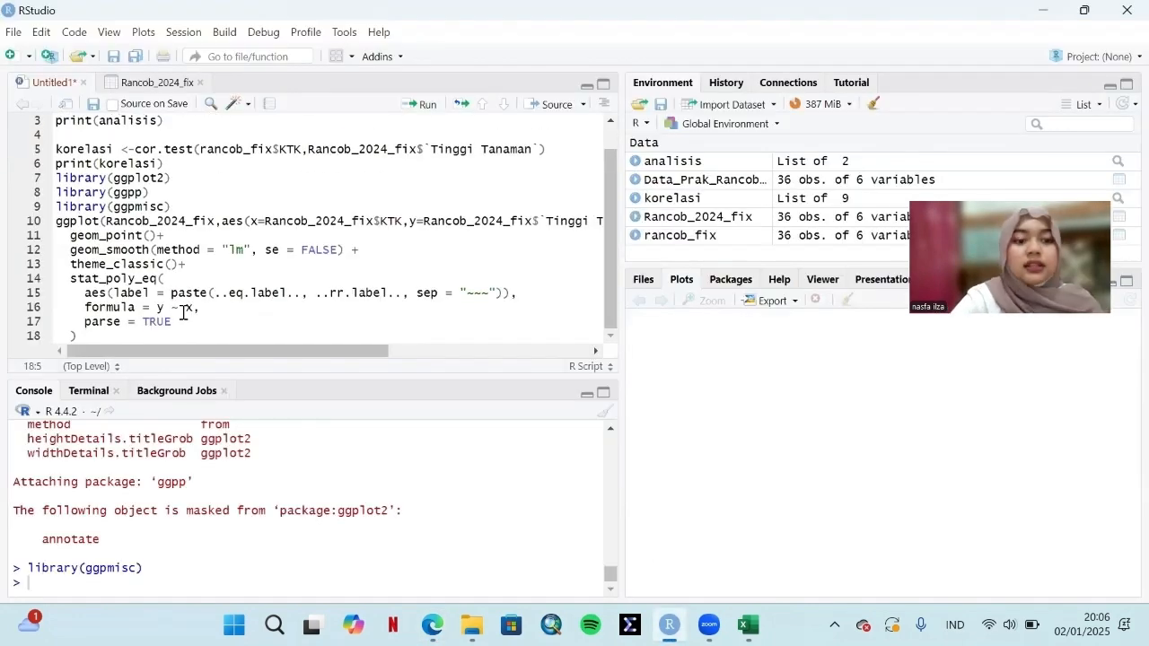
{"action": "left_click", "coordinate": [424, 106]}
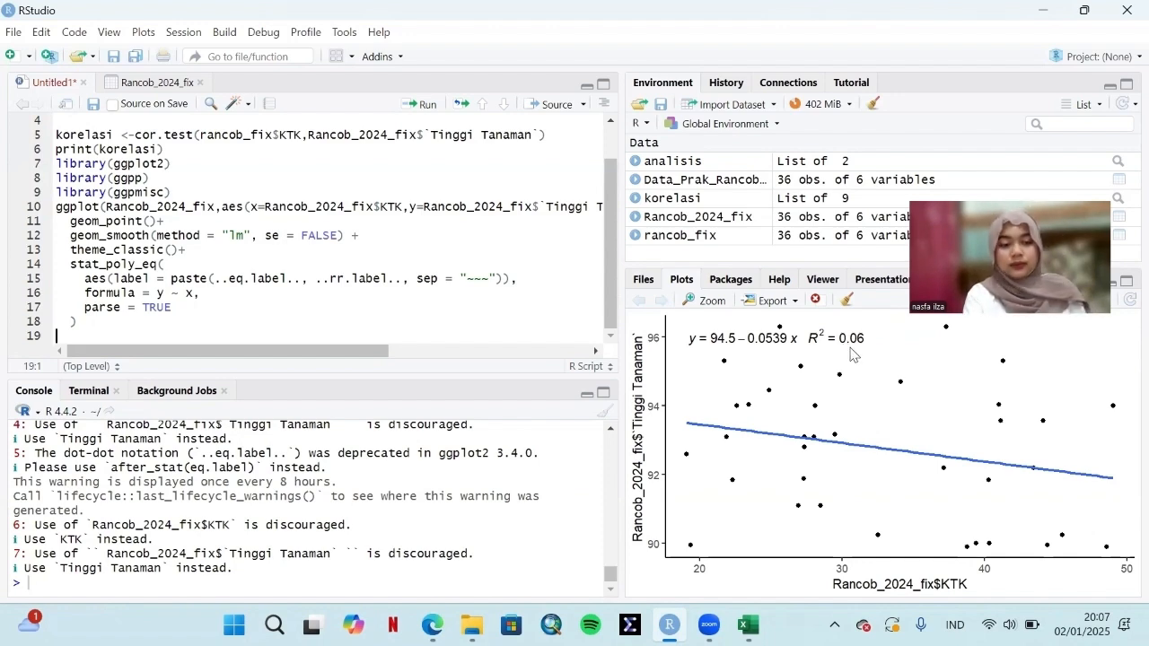
Step: Switch to the practicum manual PDF in Edge and review exercise questions a and b on page 57
{"action": "key", "text": "alt+Tab"}
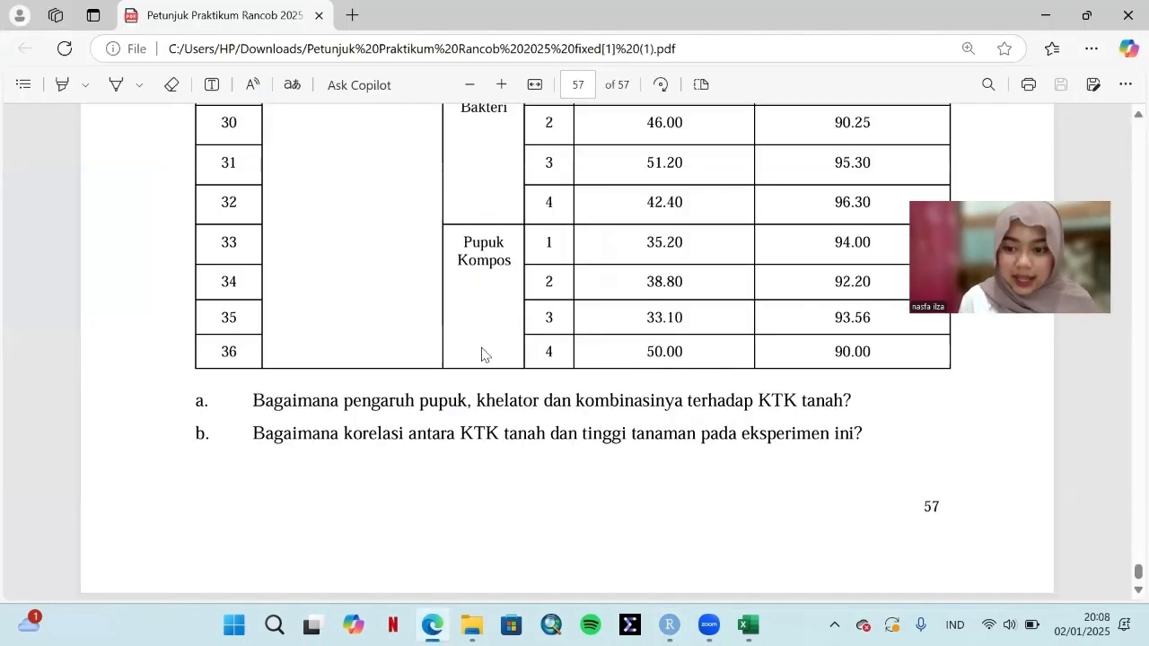